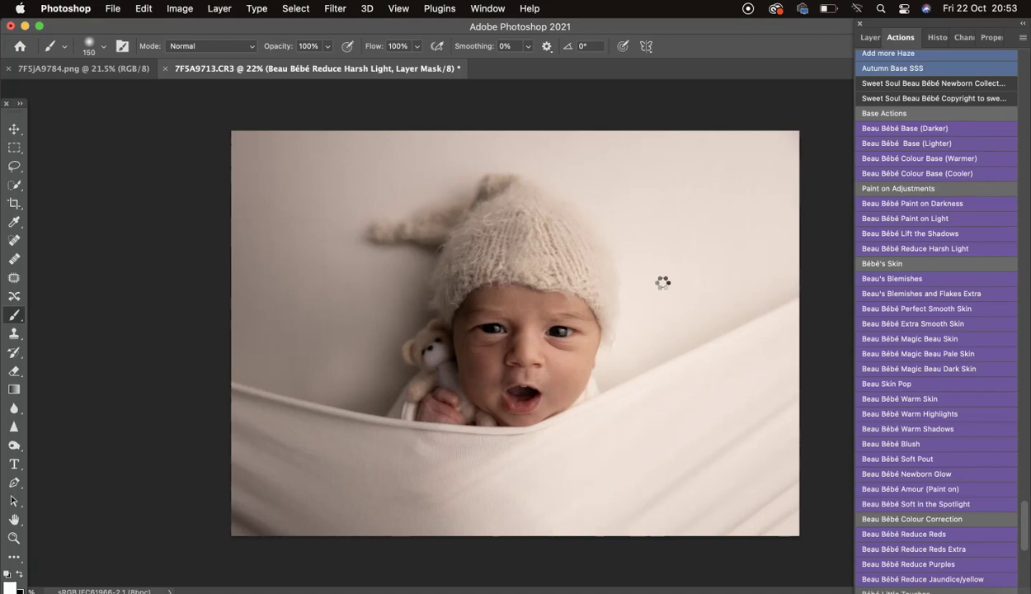
Paint white on the Reduce Harsh Light mask over the bright backdrop and blanket right of the baby, using a 2700 px brush at 50% opacity
key(])
key(])
key(])
key(])
key(])
key(])
key(])
key(])
key(])
key(])
key(])
key(])
key(])
key(])
key(])
key(])
key(])
key(])
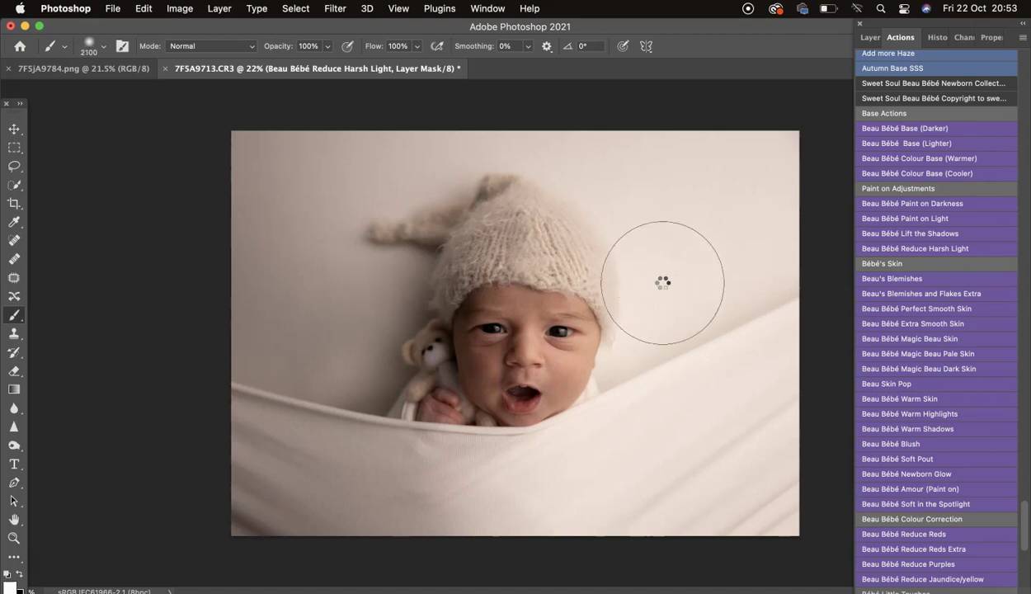
key(5)
mouse_move(643, 198)
mouse_down()
mouse_move(600, 159)
mouse_move(746, 177)
mouse_move(665, 468)
mouse_move(530, 520)
mouse_move(667, 414)
mouse_move(525, 557)
mouse_move(503, 550)
mouse_move(534, 513)
mouse_move(623, 463)
mouse_move(665, 338)
mouse_move(650, 220)
mouse_move(608, 189)
mouse_up()
click(575, 170)
drag(663, 296, 663, 423)
mouse_move(791, 393)
mouse_down()
mouse_move(685, 501)
mouse_move(555, 535)
mouse_up()
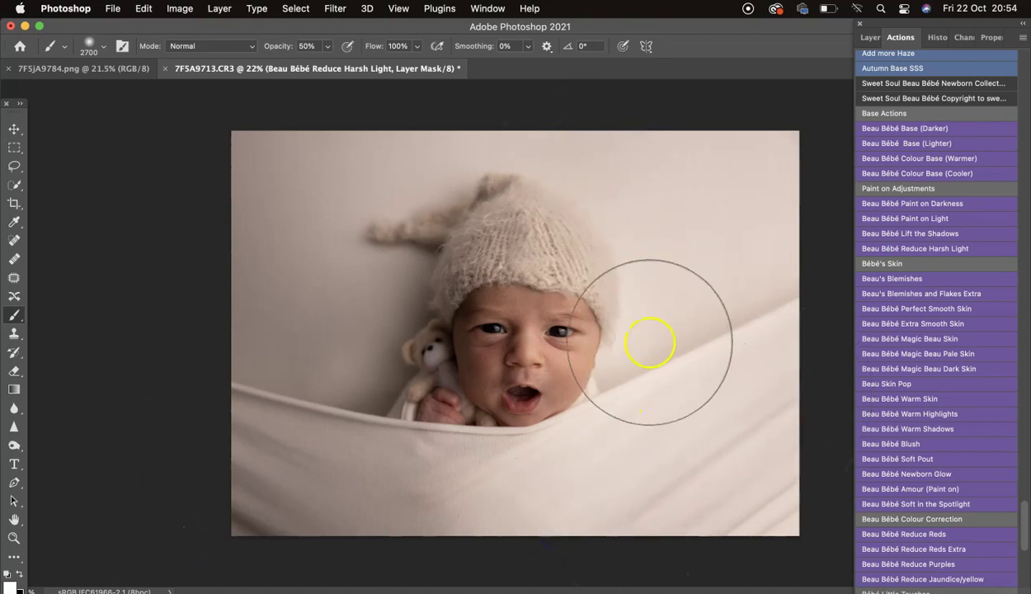
Compare the photo with and without the Beau Bébé Reduce Harsh Light layer
click(868, 37)
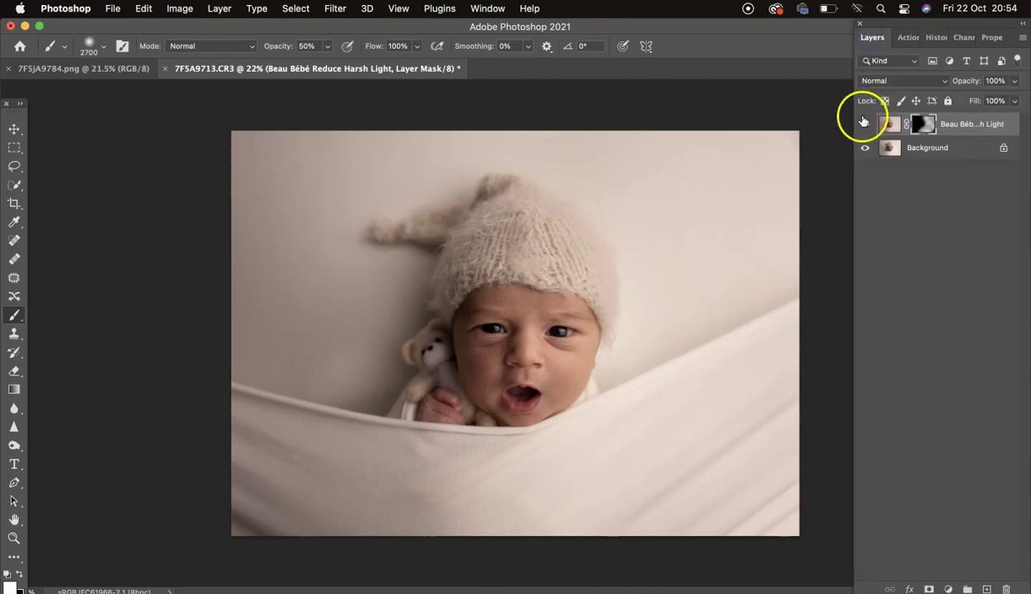
click(865, 125)
click(864, 125)
click(864, 126)
click(864, 126)
Run the Beau Bébé Base (Darker) action on the photo
click(902, 38)
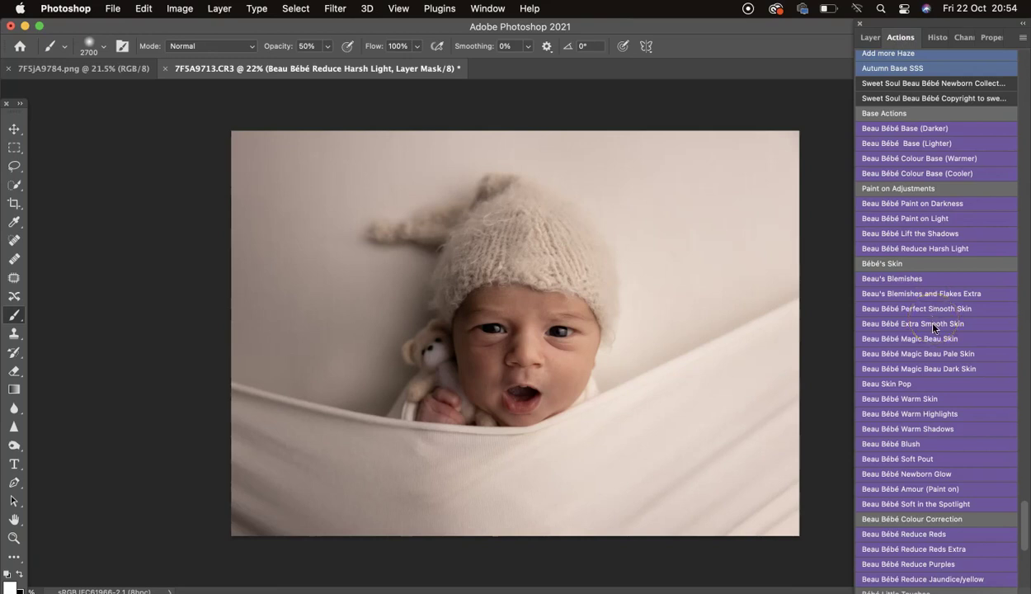
scroll(933, 321, down, 1)
click(924, 110)
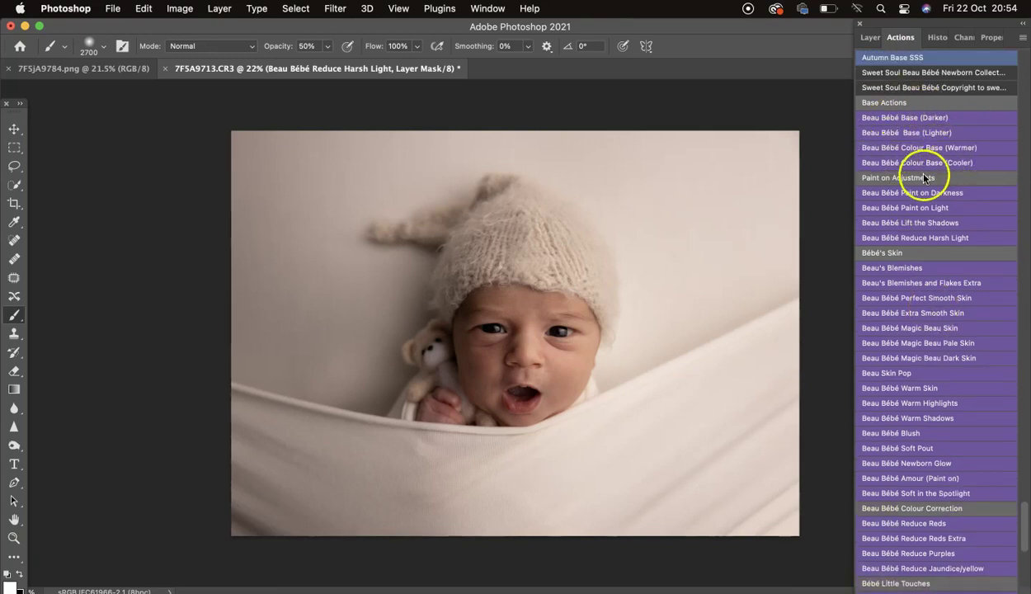
click(936, 118)
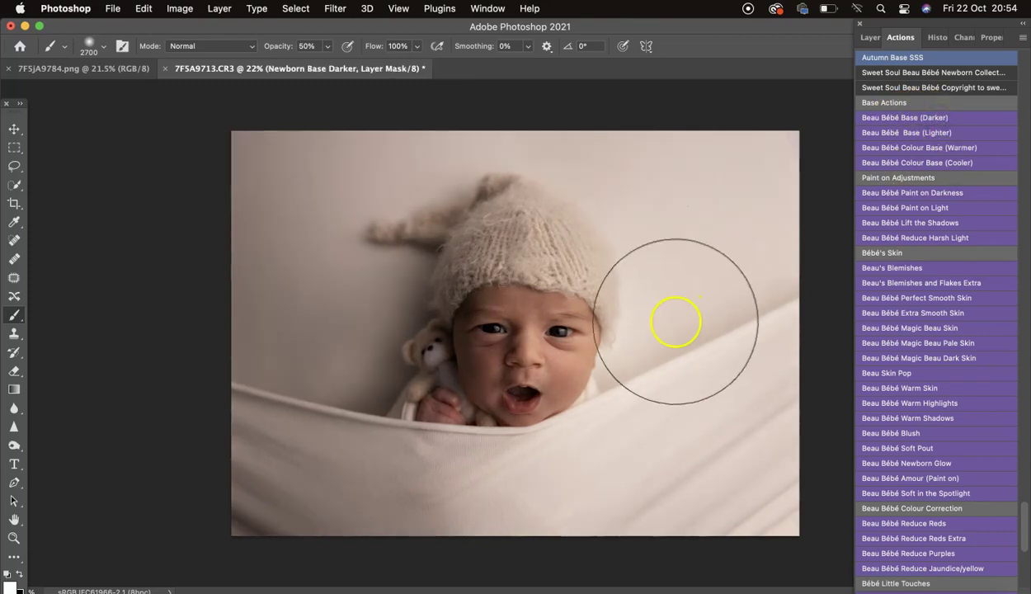
Paint black at 100% opacity on the Newborn Base Darker mask over the face, hat, and the backdrop and blanket right of the baby
key(0)
click(563, 307)
click(571, 349)
click(577, 214)
click(660, 137)
click(771, 131)
click(741, 303)
click(660, 339)
click(830, 362)
click(741, 446)
click(708, 505)
click(625, 512)
Compare the image with and without the Newborn Base Darker group and leave the group hidden
click(872, 35)
click(865, 124)
click(866, 123)
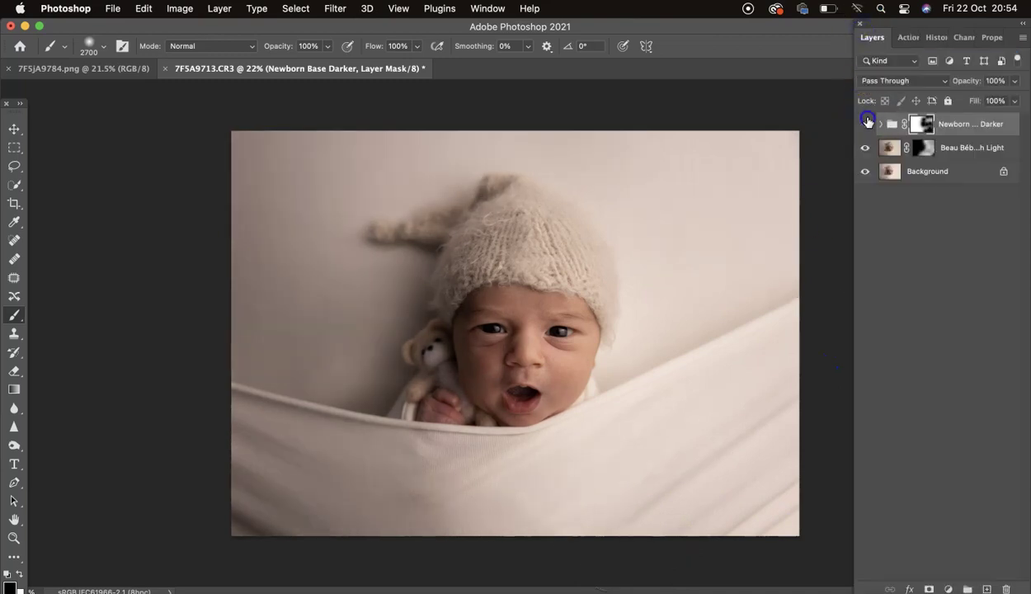
click(866, 123)
click(866, 123)
click(866, 123)
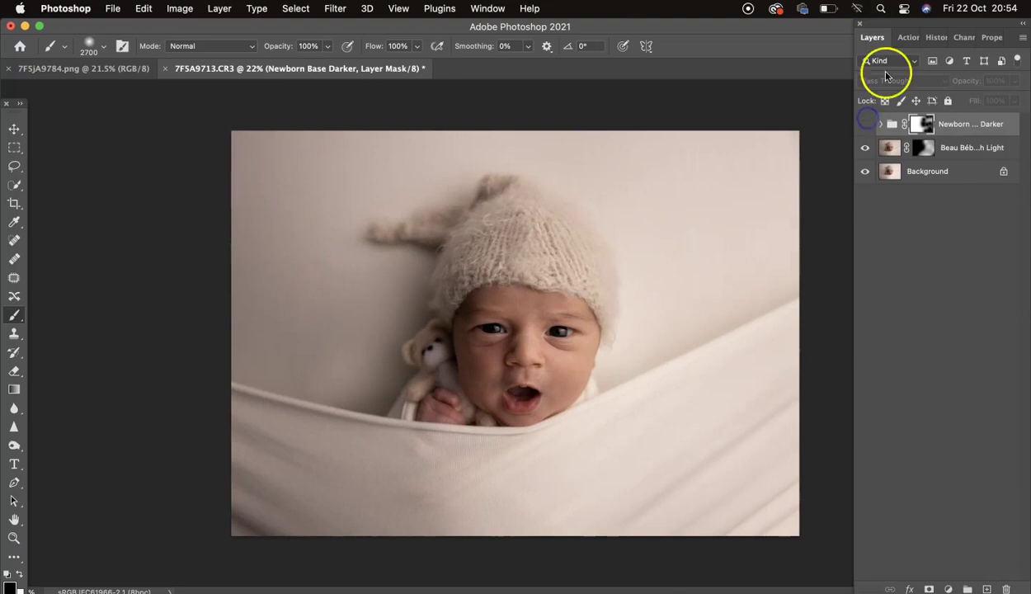
Run the Beau Bébé Base (Lighter) action and paint black at 50% opacity on its mask over the hat, face and central blanket
click(908, 37)
click(911, 134)
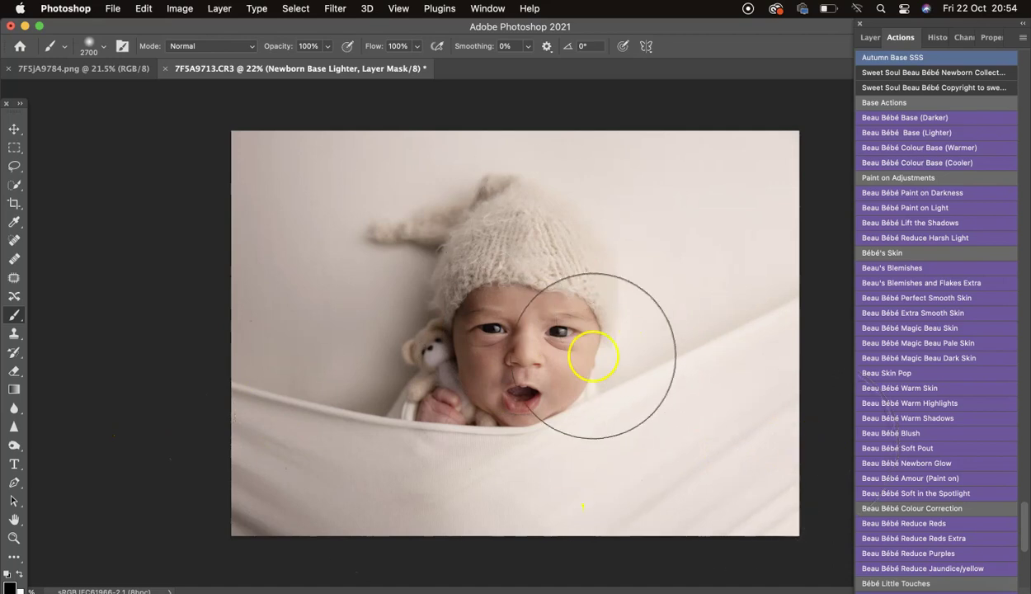
key(5)
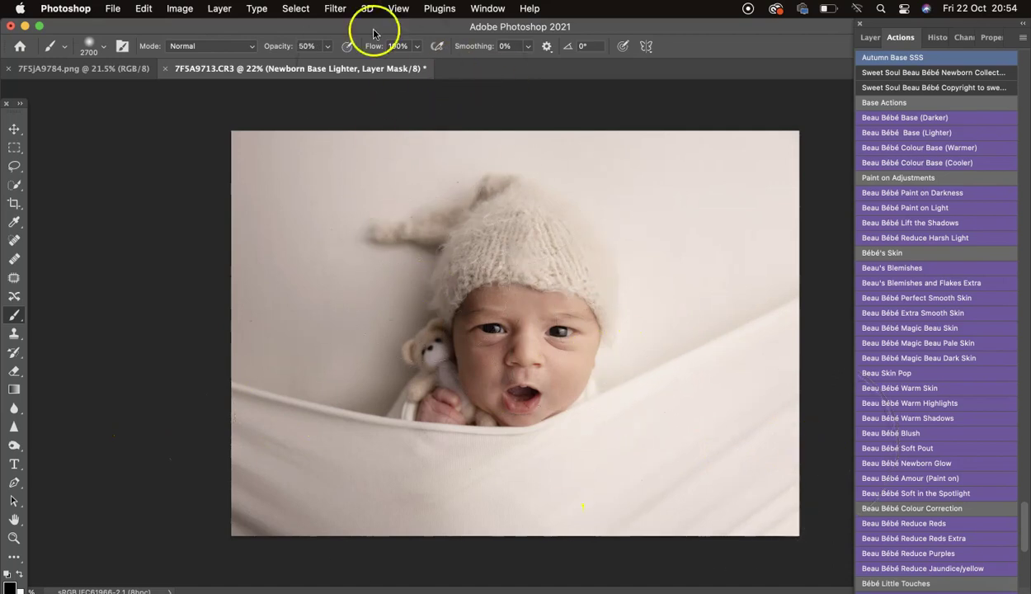
mouse_move(613, 253)
mouse_down()
mouse_move(563, 172)
mouse_move(664, 368)
mouse_move(738, 459)
mouse_move(582, 516)
mouse_move(453, 527)
mouse_move(304, 198)
mouse_move(520, 154)
mouse_move(481, 511)
mouse_move(503, 487)
mouse_up()
mouse_move(546, 195)
mouse_down()
mouse_move(702, 201)
mouse_move(704, 335)
mouse_move(596, 543)
mouse_move(549, 505)
mouse_up()
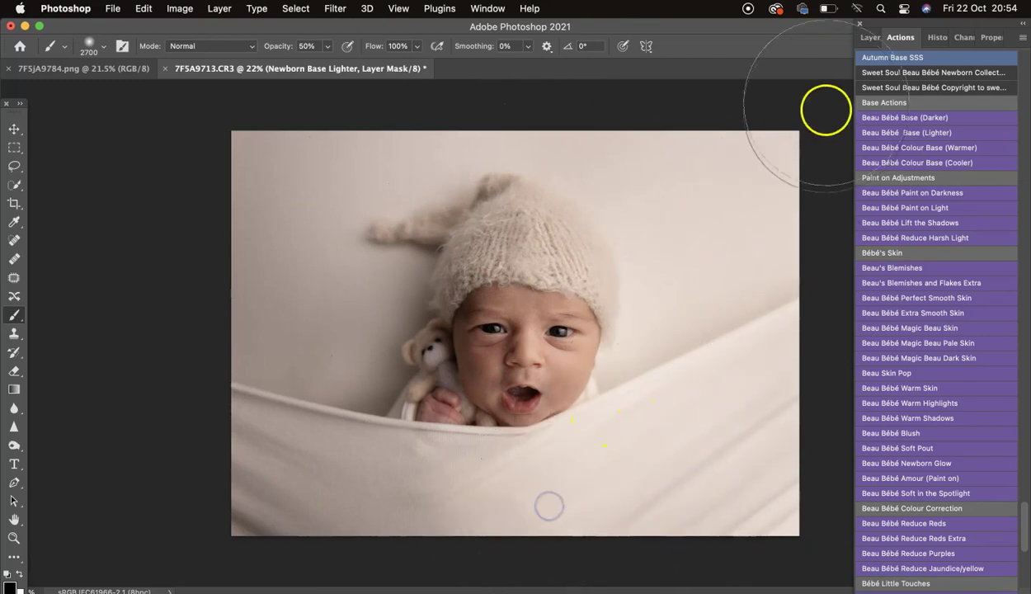
Compare the image with and without the Newborn Base Lighter group
click(866, 37)
click(864, 125)
click(865, 124)
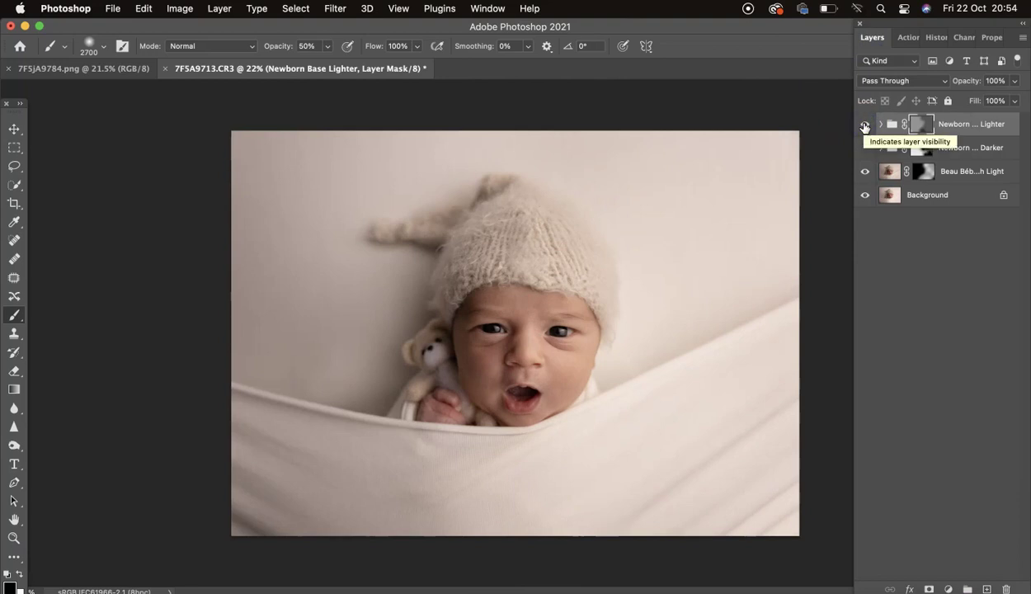
Run the Beau Bébé Colour Base (Warmer) action and reduce the resulting group's opacity to 66%
click(900, 37)
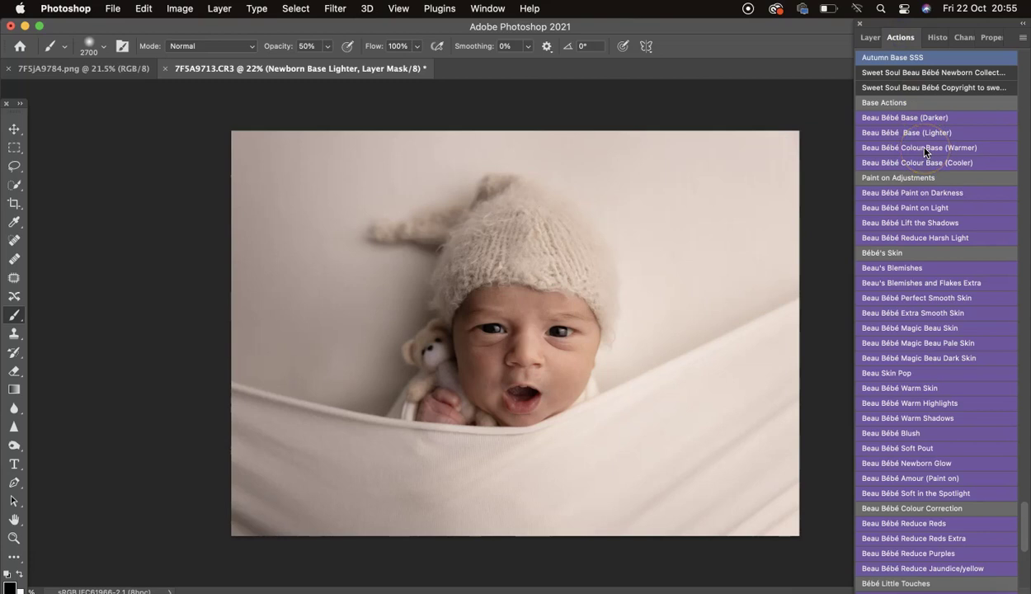
click(966, 151)
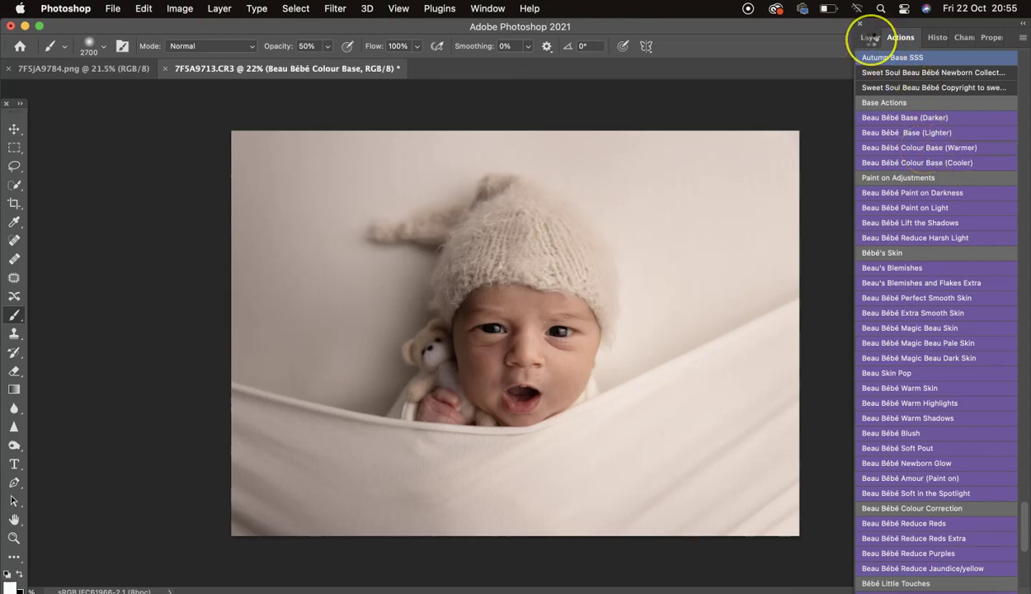
click(871, 39)
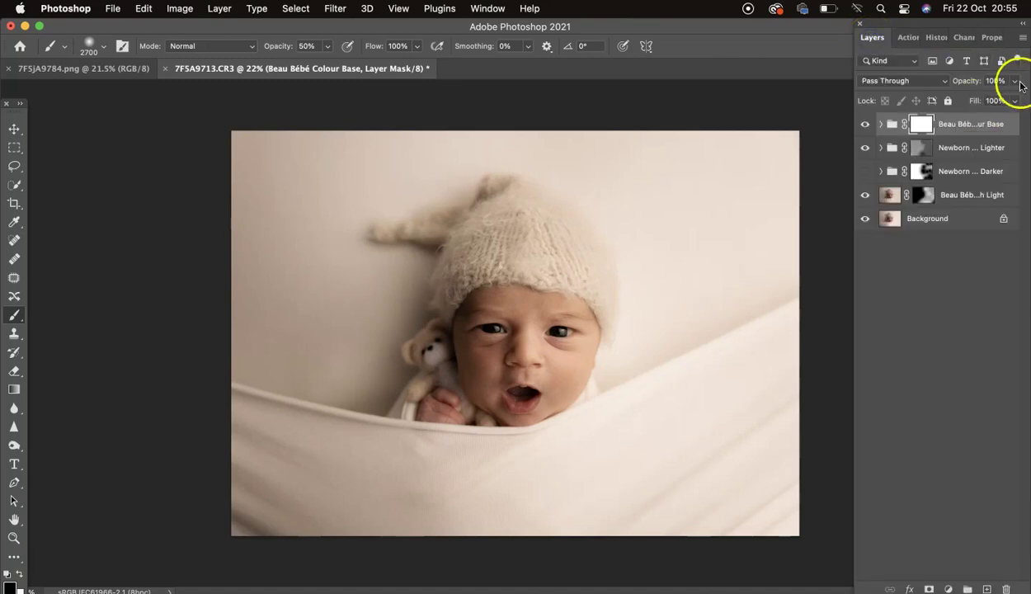
click(1017, 81)
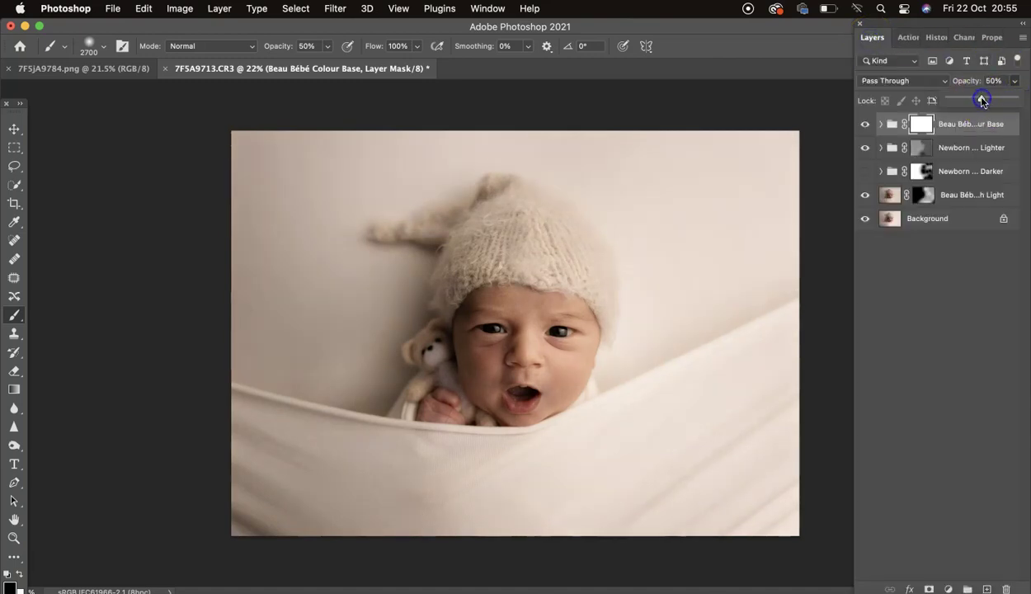
drag(966, 101, 937, 102)
Run the Beau Bébé Colour Base (Cooler) action on top of the warmer colour base
click(908, 37)
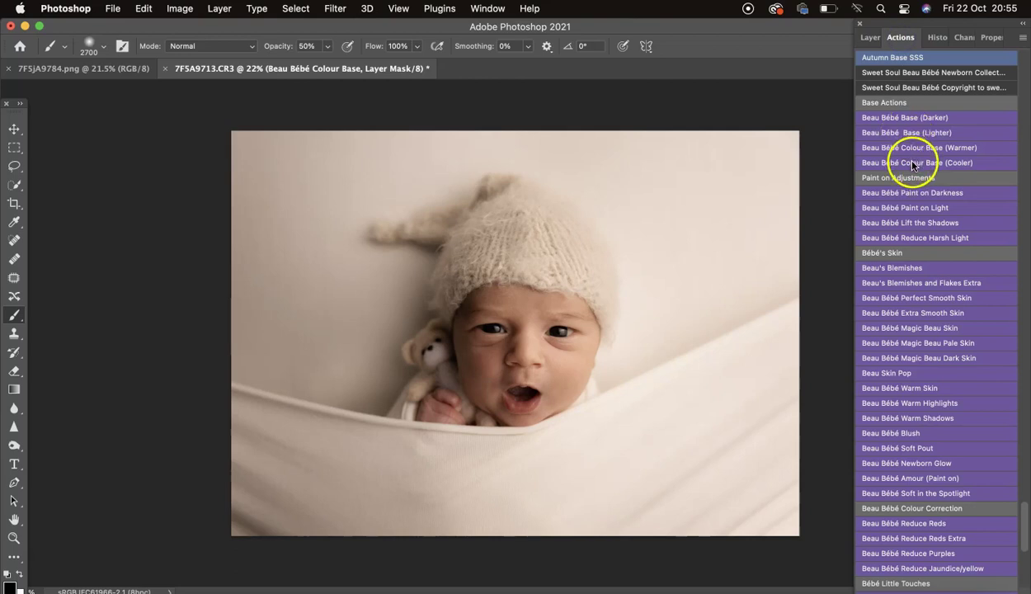
click(870, 37)
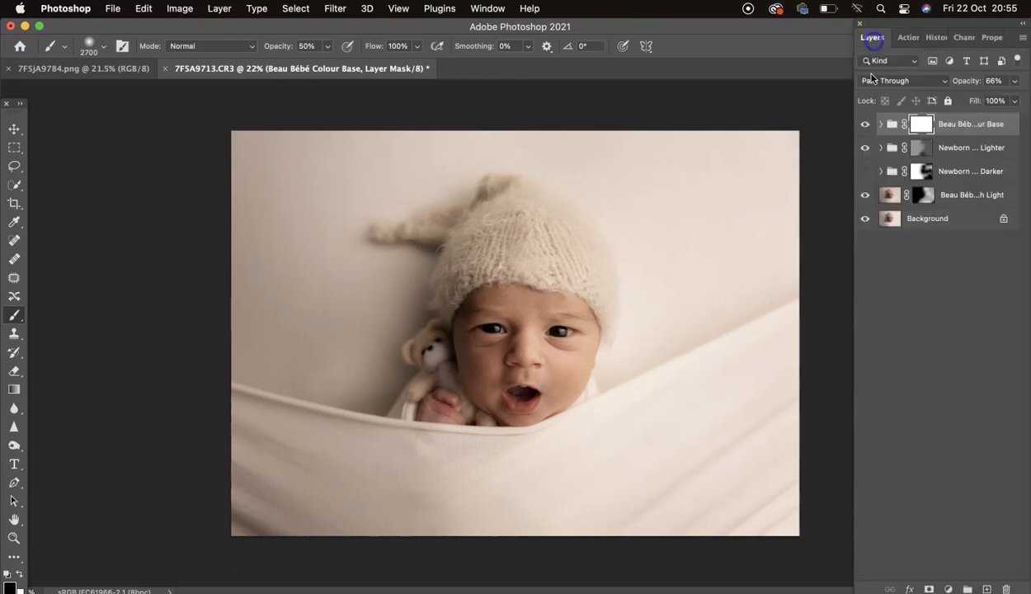
click(908, 37)
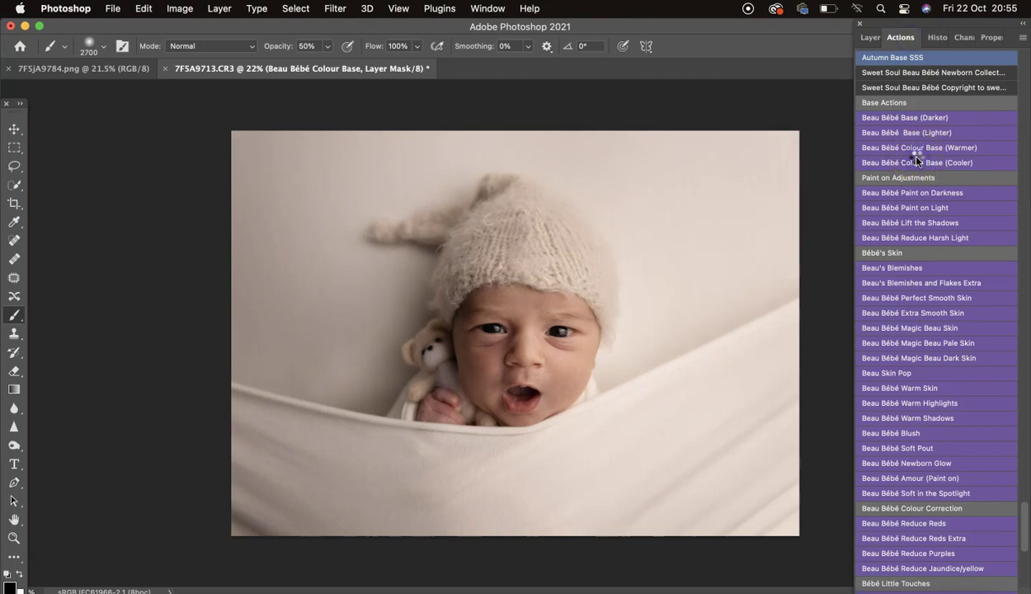
click(907, 162)
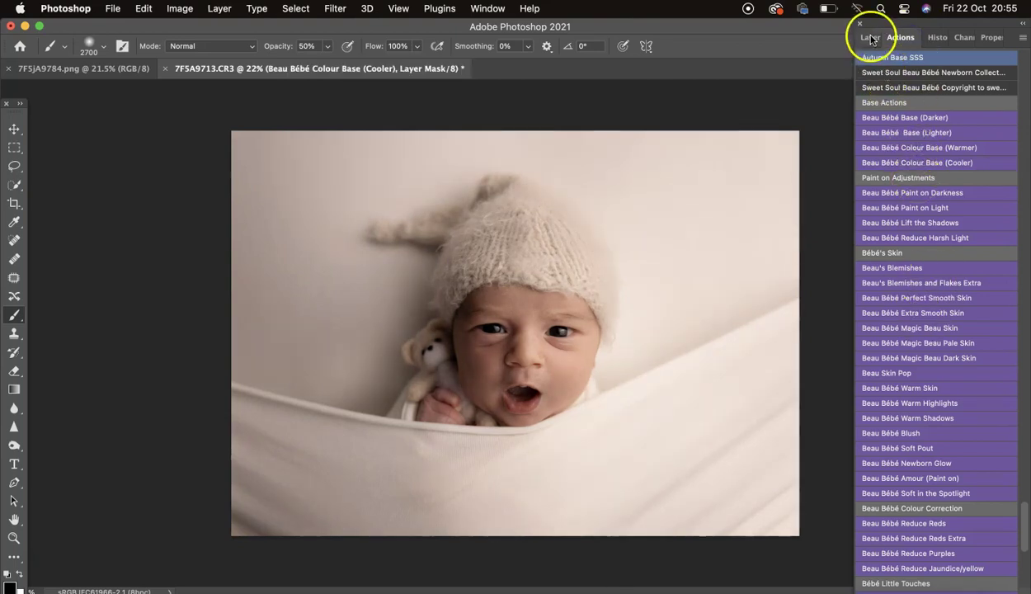
Compare the cooler and warmer colour base groups, leaving the cooler group hidden
click(871, 37)
click(865, 124)
click(865, 124)
click(866, 125)
click(866, 124)
click(866, 124)
click(867, 148)
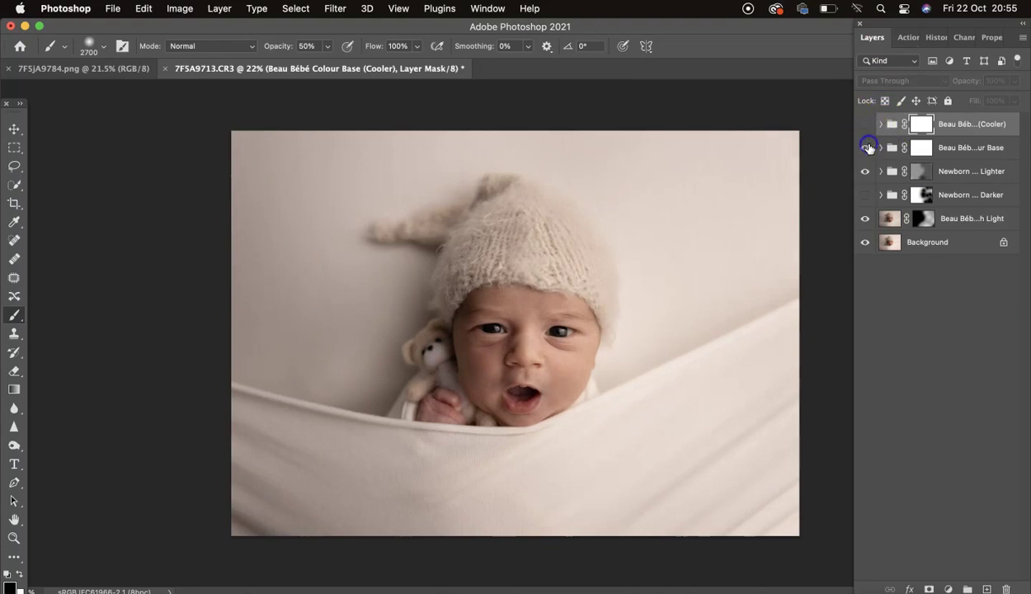
Run Beau Bébé Colour Base (Cooler) again, set the new group's opacity to 50% and compare the image with and without it
click(908, 37)
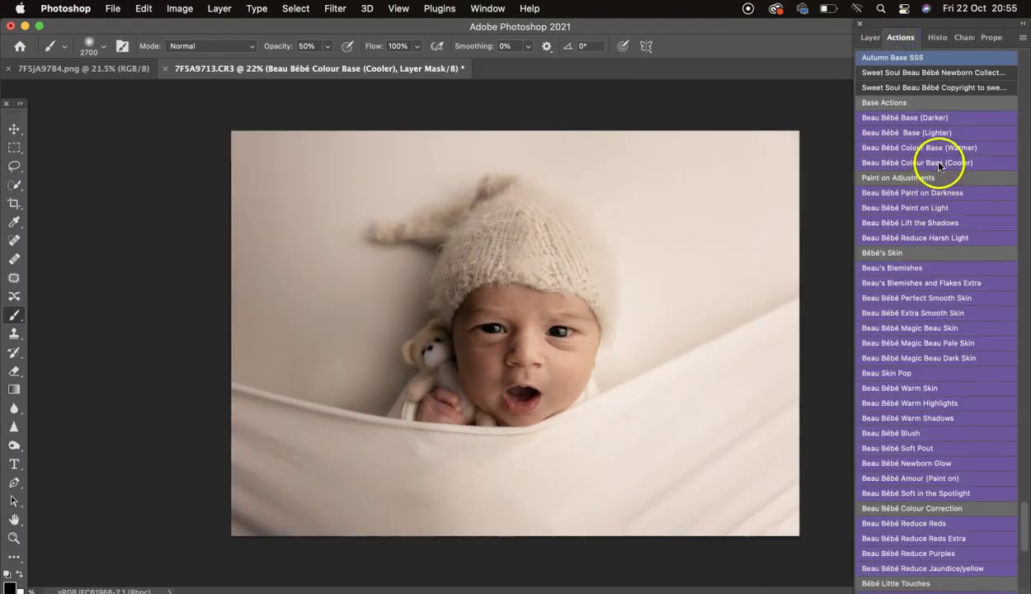
click(938, 164)
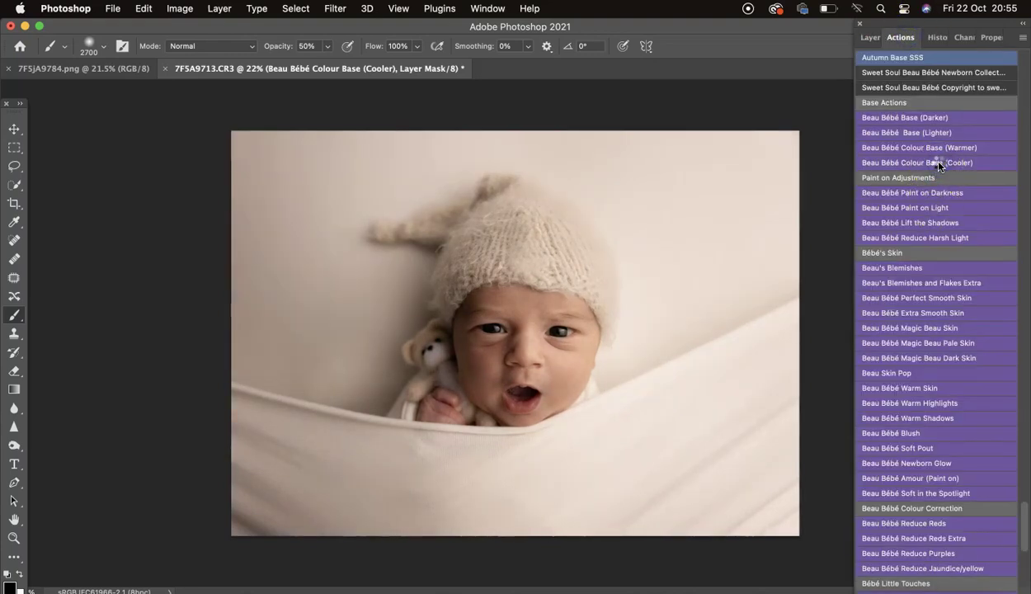
click(868, 37)
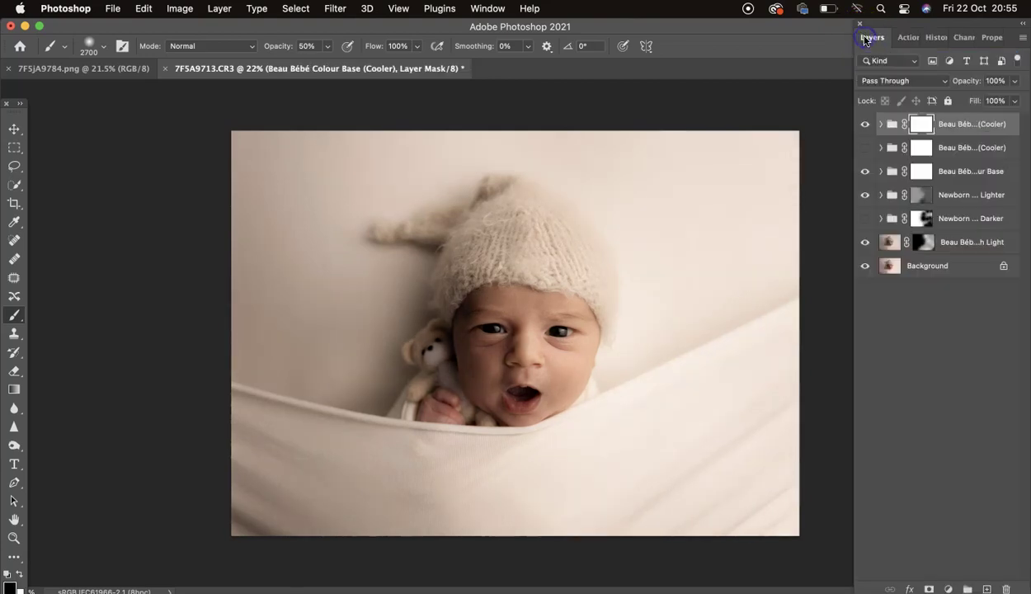
click(1015, 81)
drag(1017, 98, 989, 100)
click(865, 126)
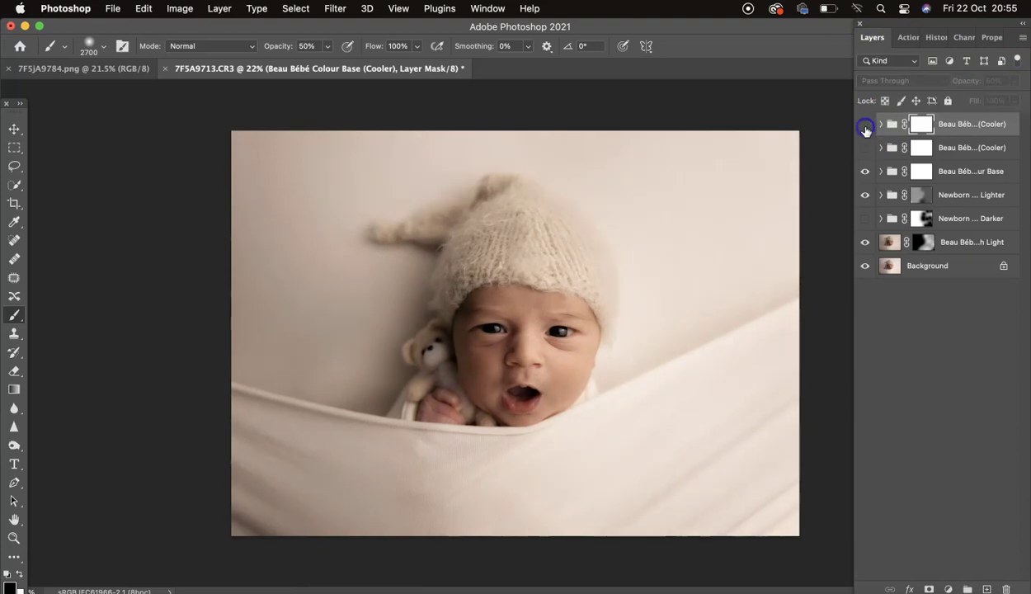
click(865, 125)
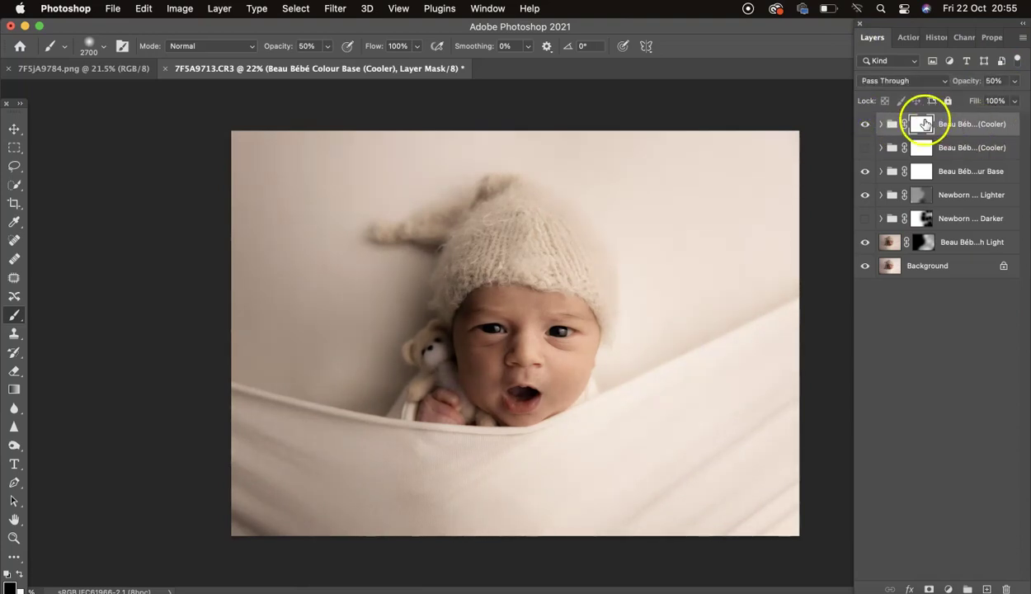
Paint black at 40% opacity over the baby's face on the visible cooler colour base group's mask and check the effect
key(4)
mouse_move(494, 330)
mouse_down()
mouse_move(460, 341)
mouse_move(472, 375)
mouse_move(470, 333)
mouse_up()
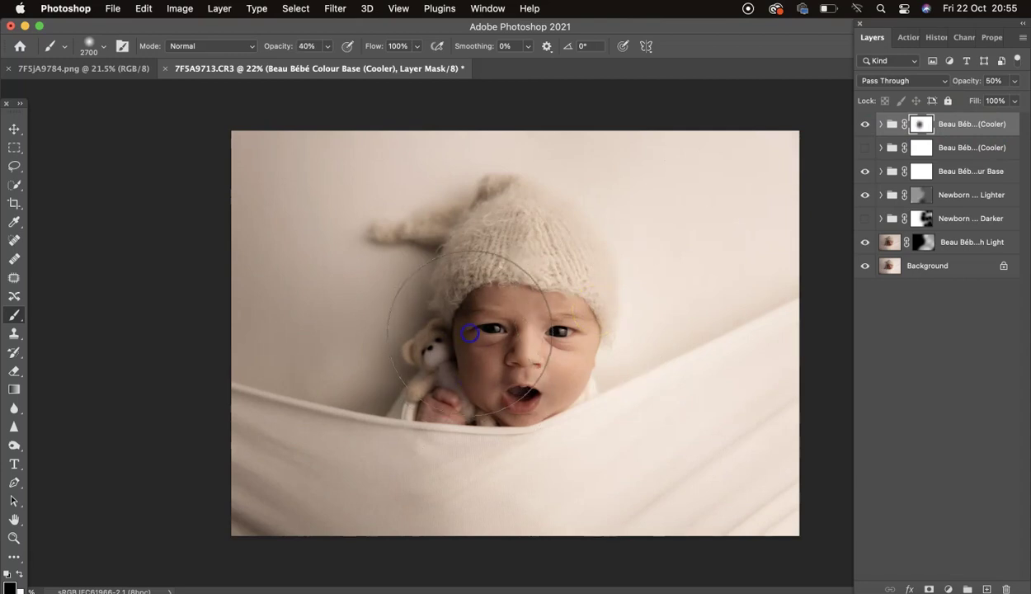
click(865, 125)
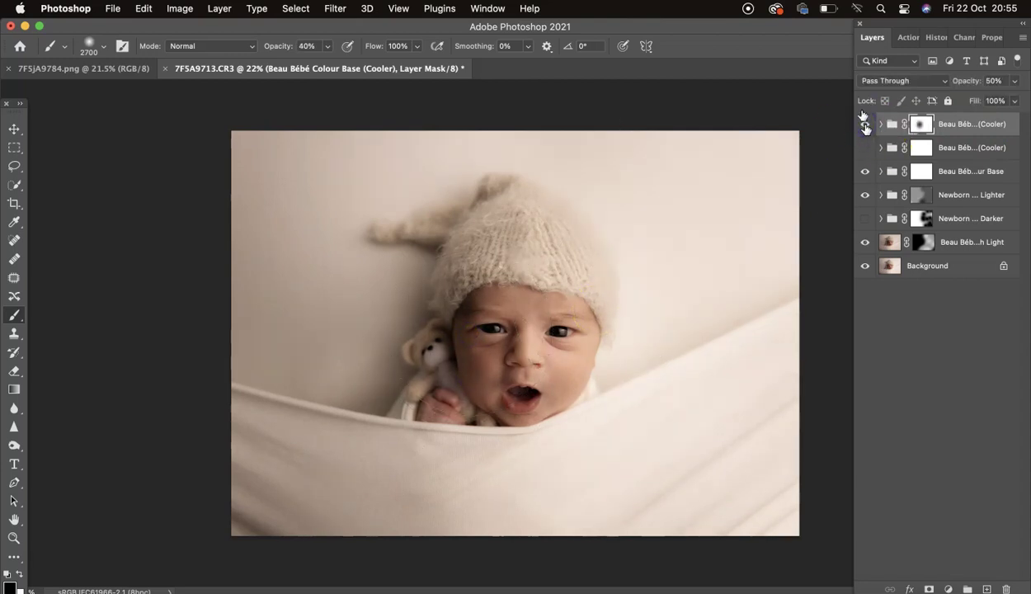
Run the Beau Bébé Lift the Shadows action and select the new layer's mask for painting
click(900, 37)
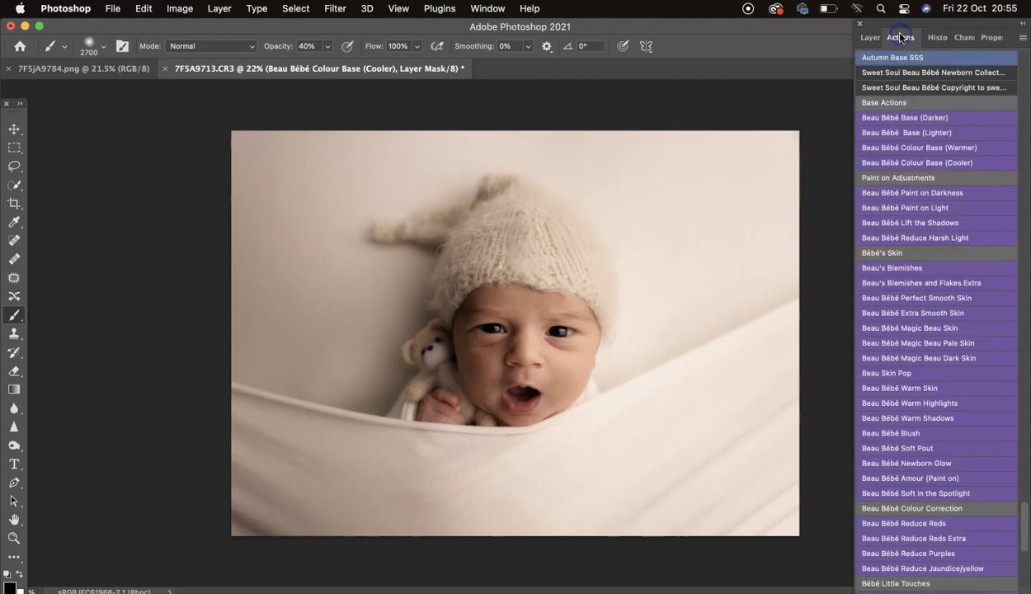
click(951, 225)
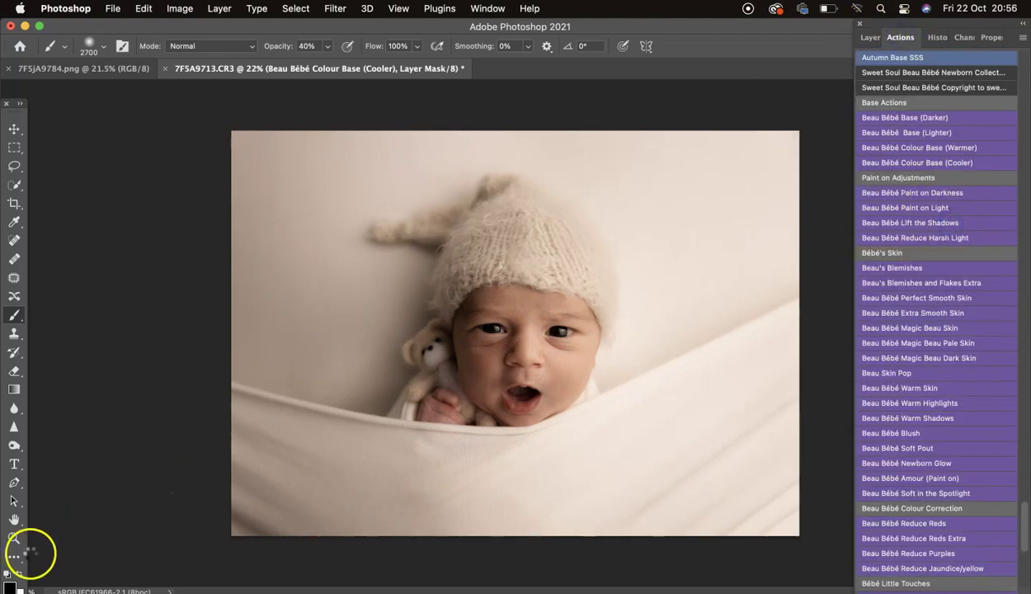
click(283, 471)
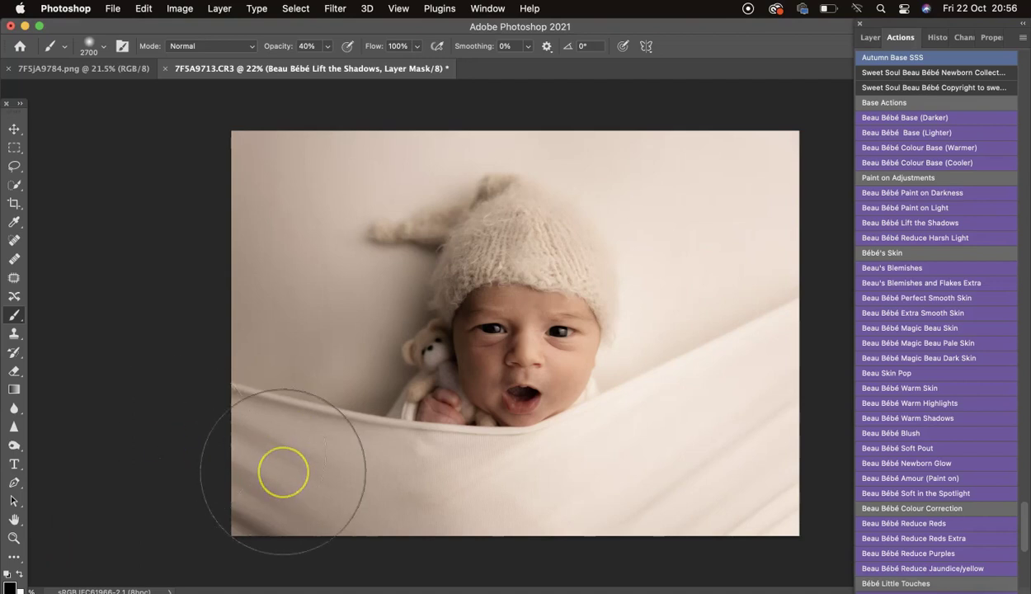
click(873, 38)
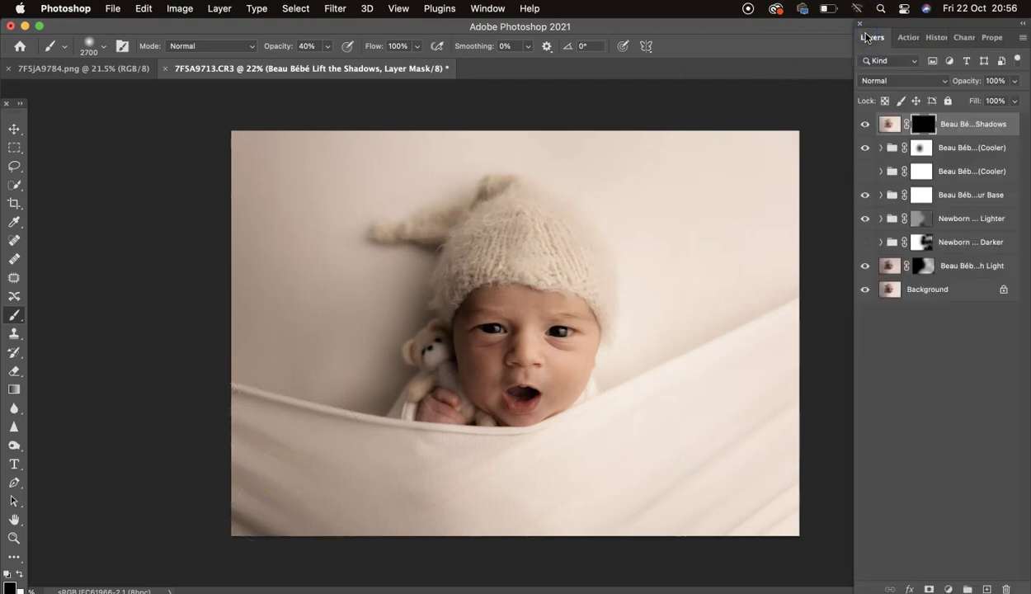
click(922, 124)
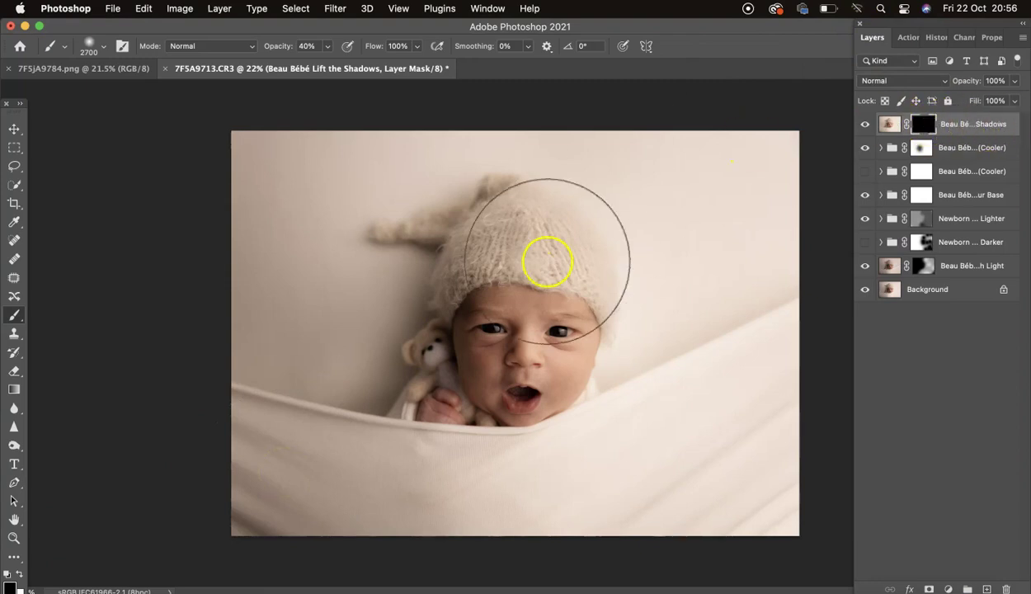
Paint white at 100% opacity on the Lift the Shadows mask over the hat, teddy, and the shadowed backdrop and blanket left of the baby
key(0)
mouse_move(546, 261)
mouse_down()
mouse_move(417, 260)
mouse_move(440, 345)
mouse_move(491, 309)
mouse_move(444, 366)
mouse_move(448, 379)
mouse_up()
drag(345, 345, 298, 268)
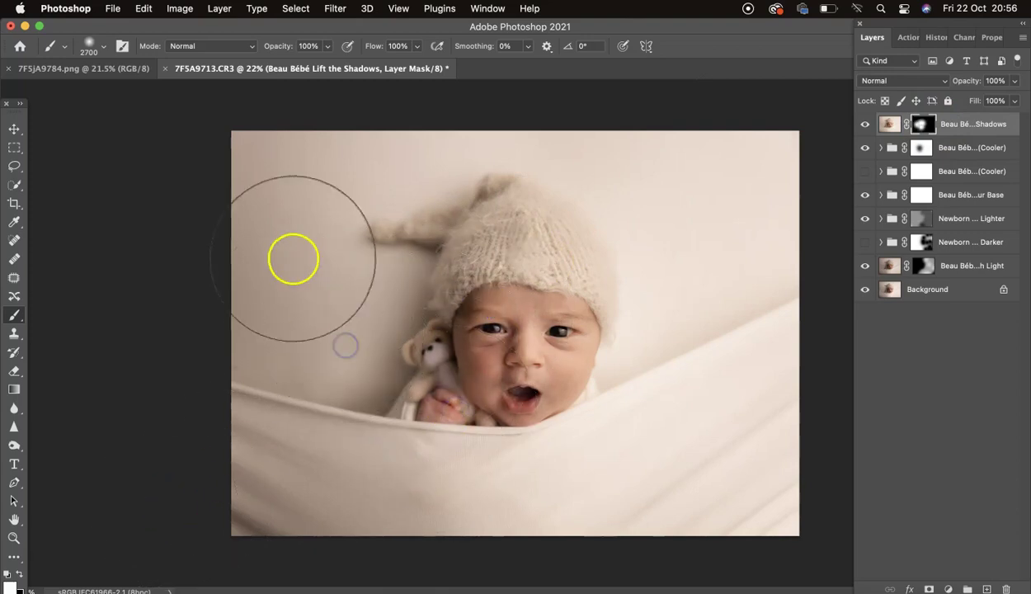
click(283, 245)
click(279, 375)
click(361, 402)
click(247, 524)
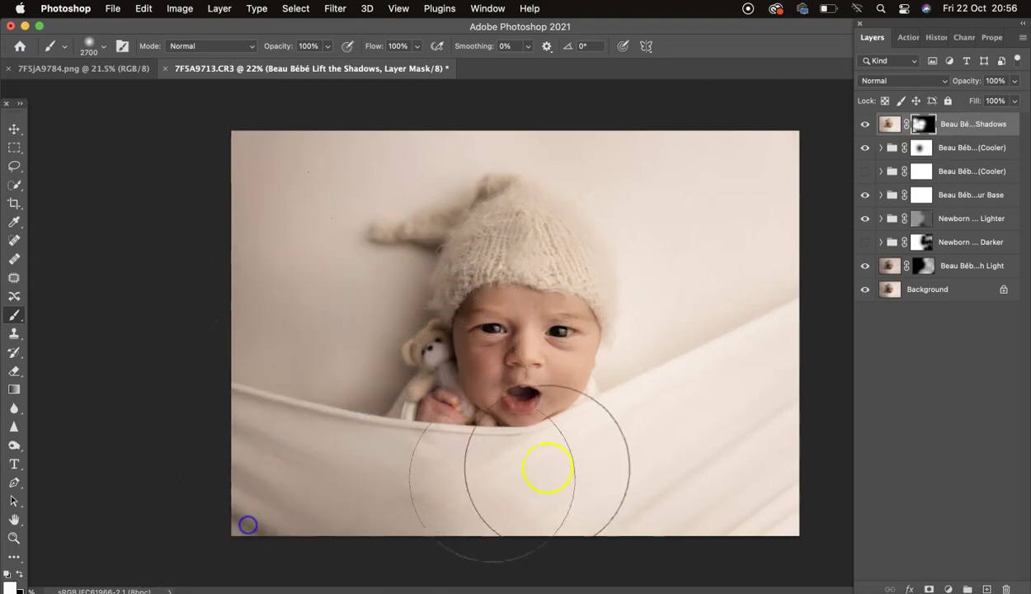
Reduce the Lift the Shadows layer's opacity, trying 50% and adjusting the strength by eye
click(1018, 80)
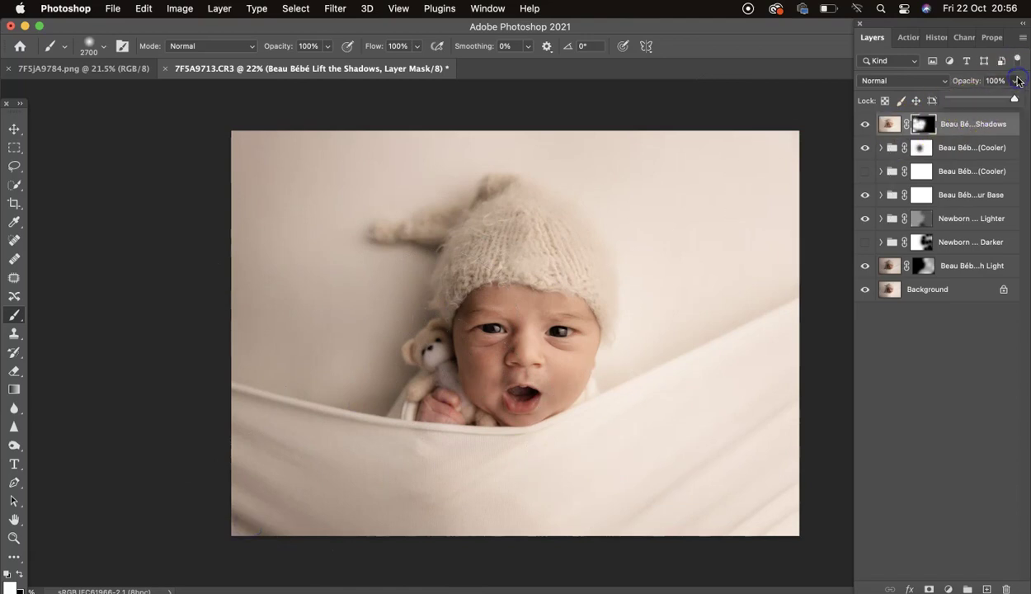
drag(1014, 98, 980, 98)
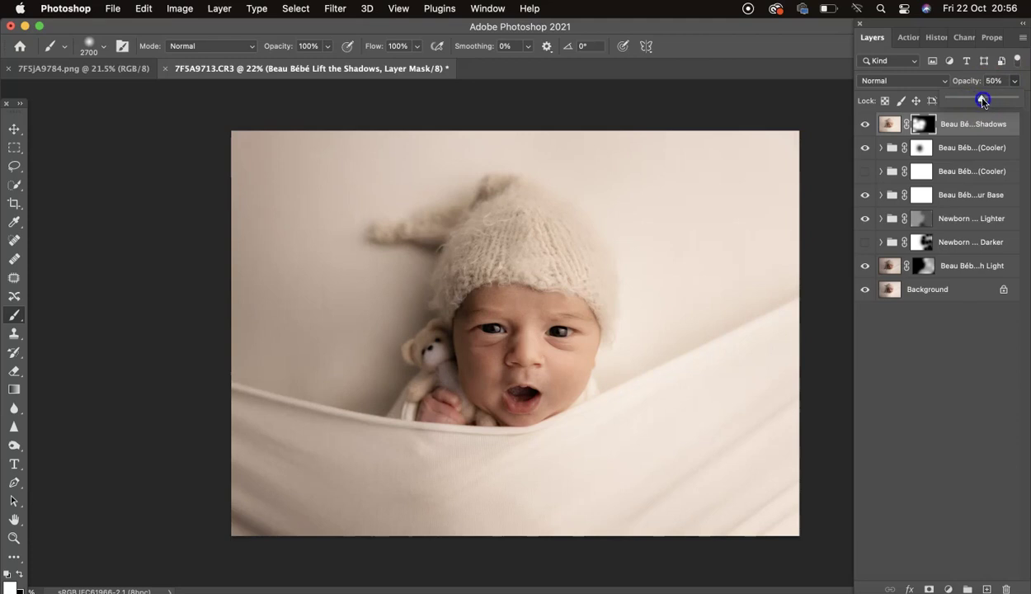
drag(945, 105, 963, 114)
Run Beau Bébé Paint on Darkness, paint white at 20% opacity over the backdrop left of the hat, and compare with and without the layer
click(908, 37)
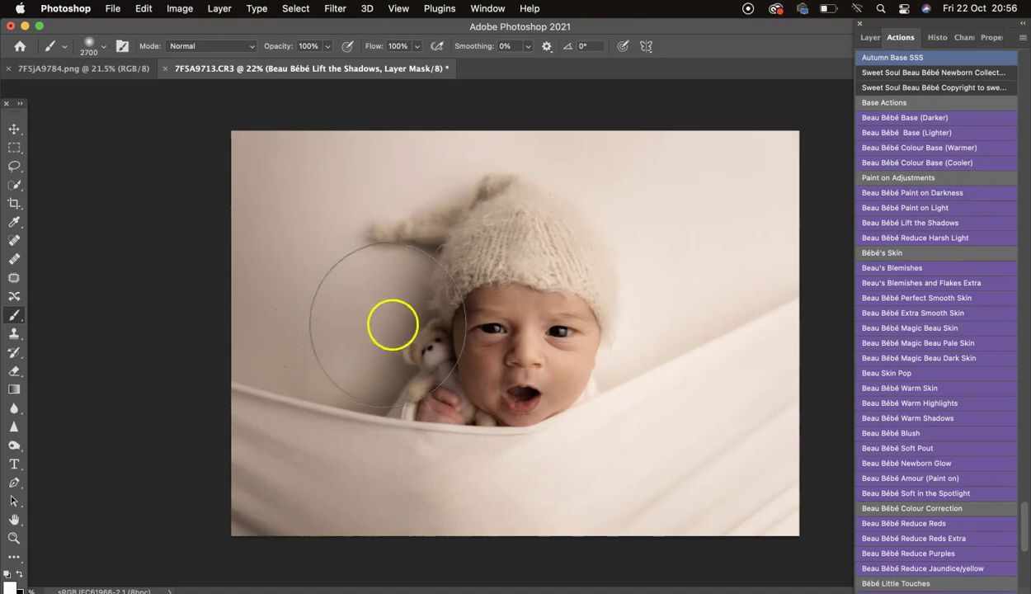
click(928, 192)
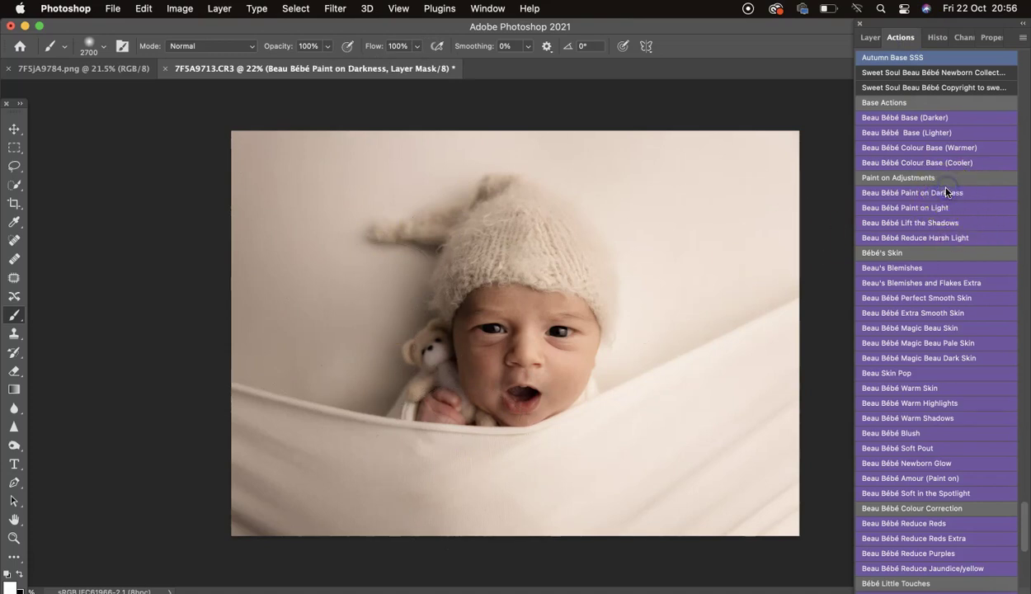
mouse_move(329, 294)
mouse_down()
mouse_move(367, 208)
mouse_move(399, 168)
mouse_move(450, 135)
mouse_move(358, 183)
mouse_move(373, 242)
mouse_move(353, 214)
mouse_move(410, 151)
mouse_move(461, 150)
mouse_move(389, 152)
mouse_up()
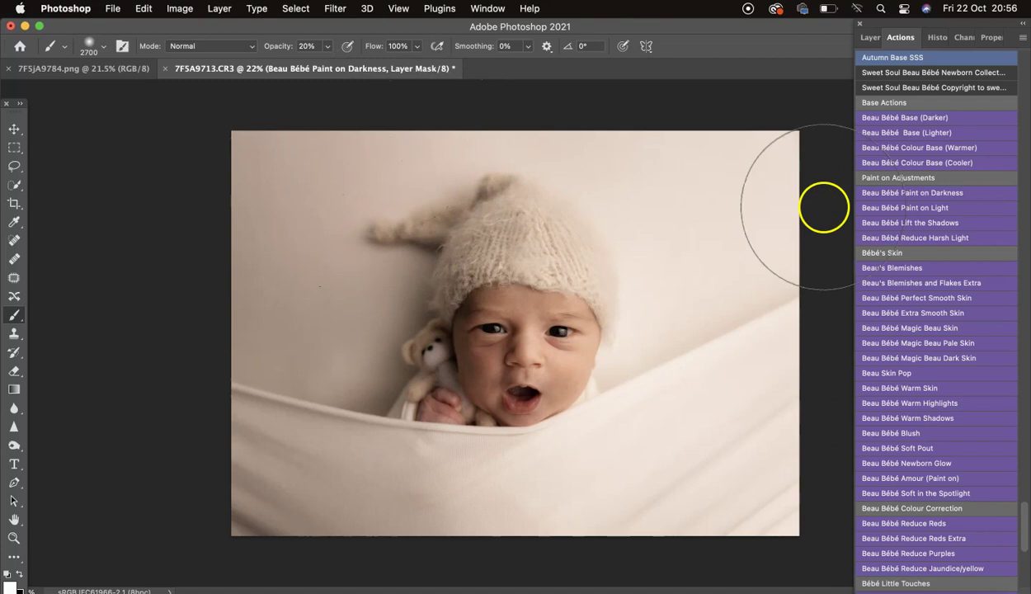
click(871, 37)
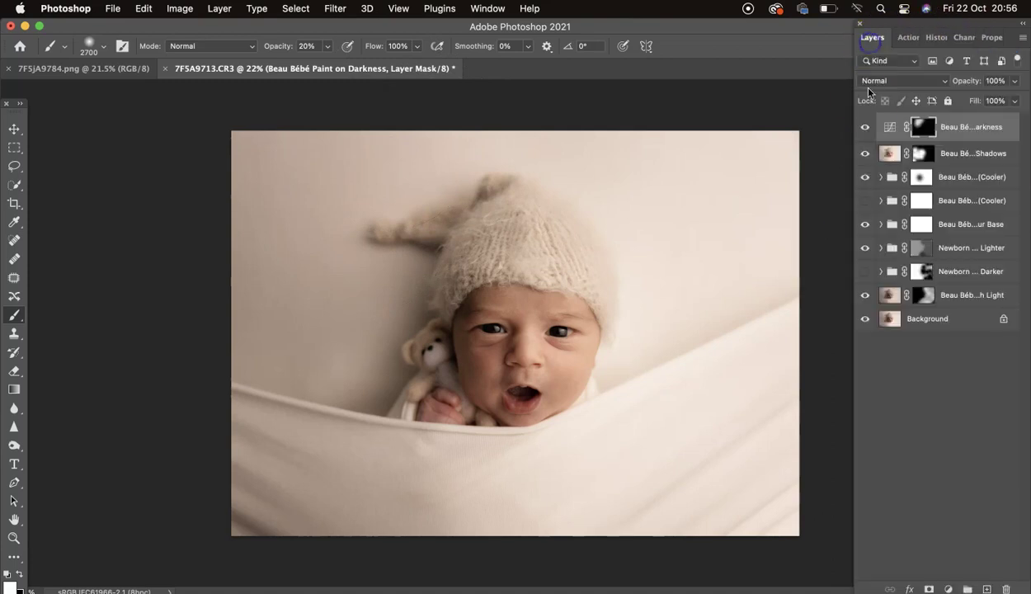
click(864, 130)
click(864, 128)
Run Beau Bébé Paint on Light and paint its mask at 20% opacity with a 300 px brush on the baby's teddy-side cheek
click(901, 37)
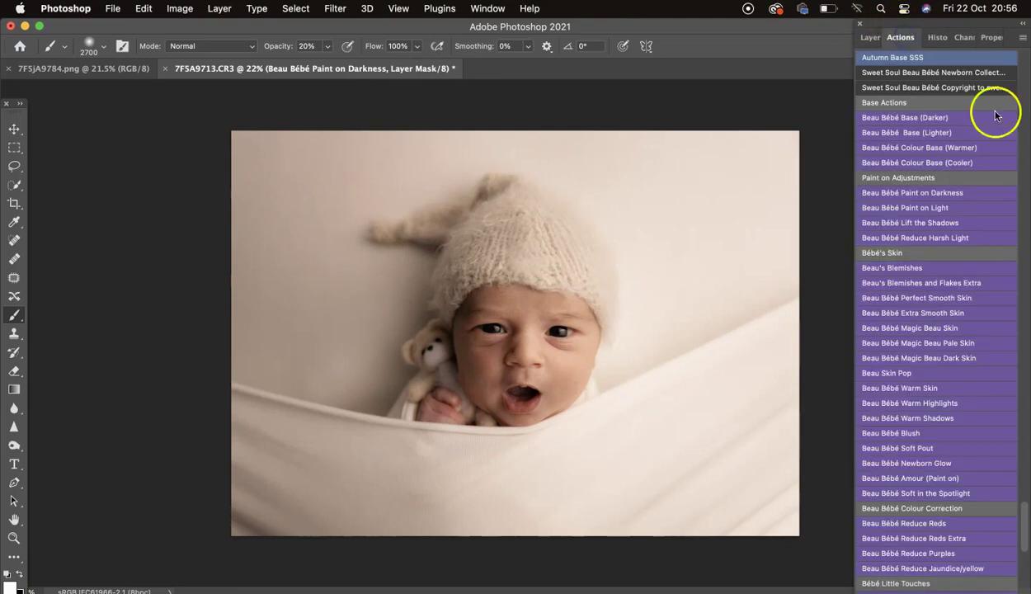
click(949, 211)
key(bracketleft)
key(bracketleft)
key(bracketleft)
key(bracketleft)
key(bracketleft)
key(bracketleft)
key(bracketleft)
key(bracketleft)
key(bracketleft)
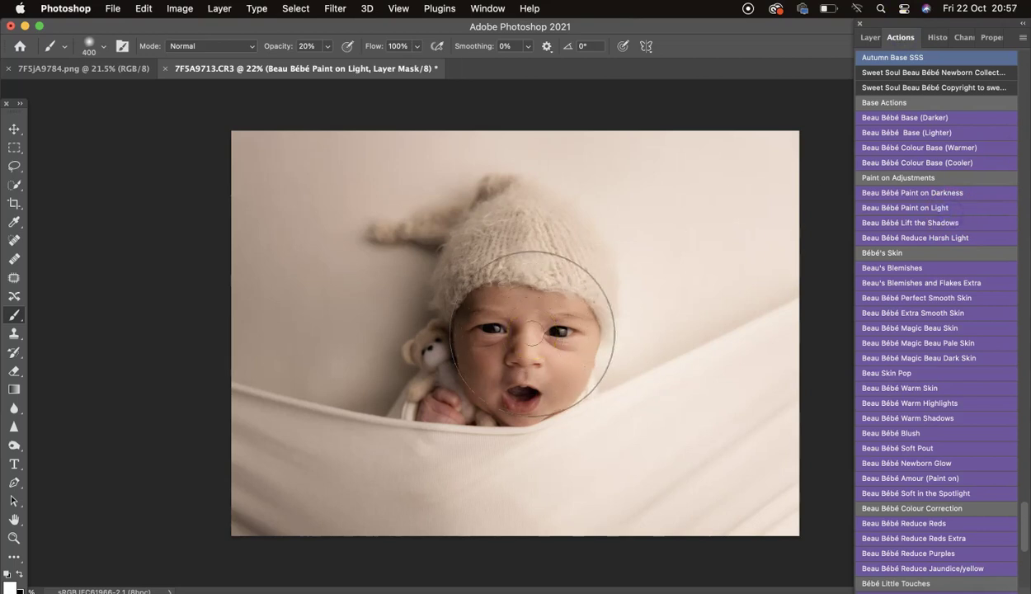
click(467, 354)
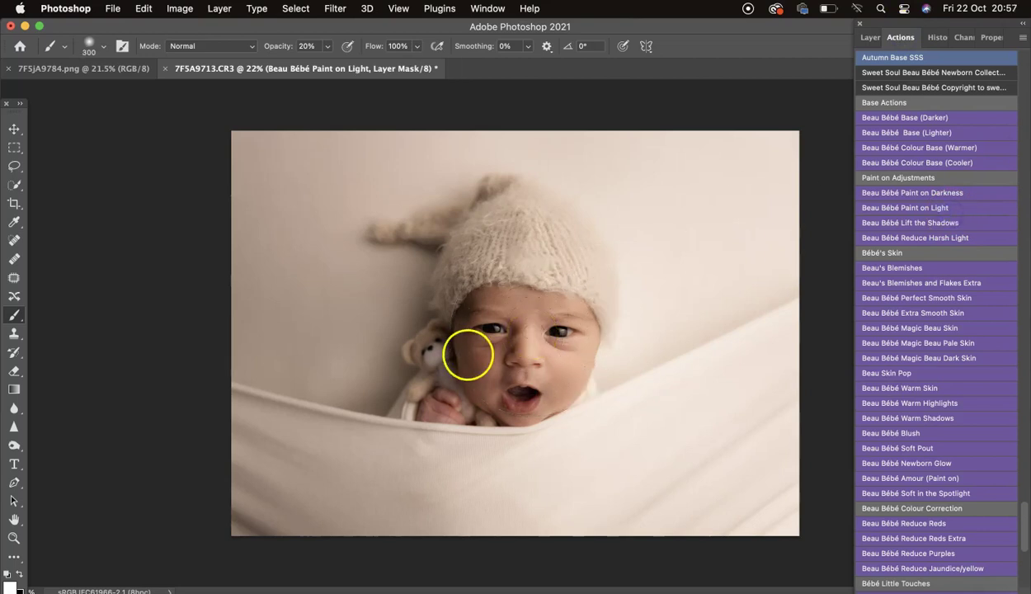
Brighten the teddy on the Paint on Light mask, raising the brush opacity to 50%
click(425, 334)
key(5)
drag(440, 367, 419, 386)
click(445, 375)
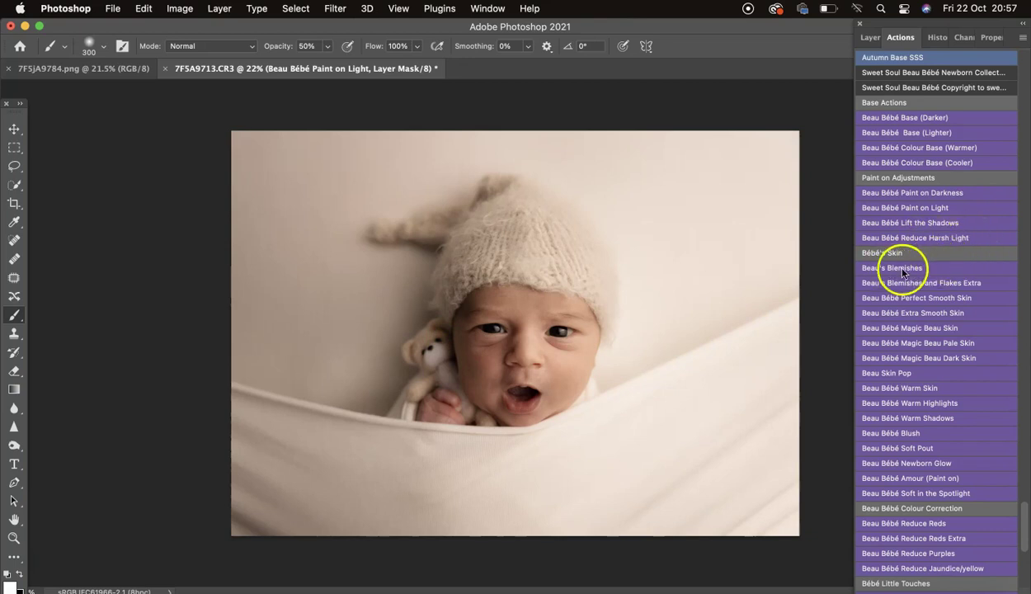
Run the Beau's Blemishes action with the face magnified and move the Dust & Scratches dialog clear of the face
scroll(586, 313, up, 10)
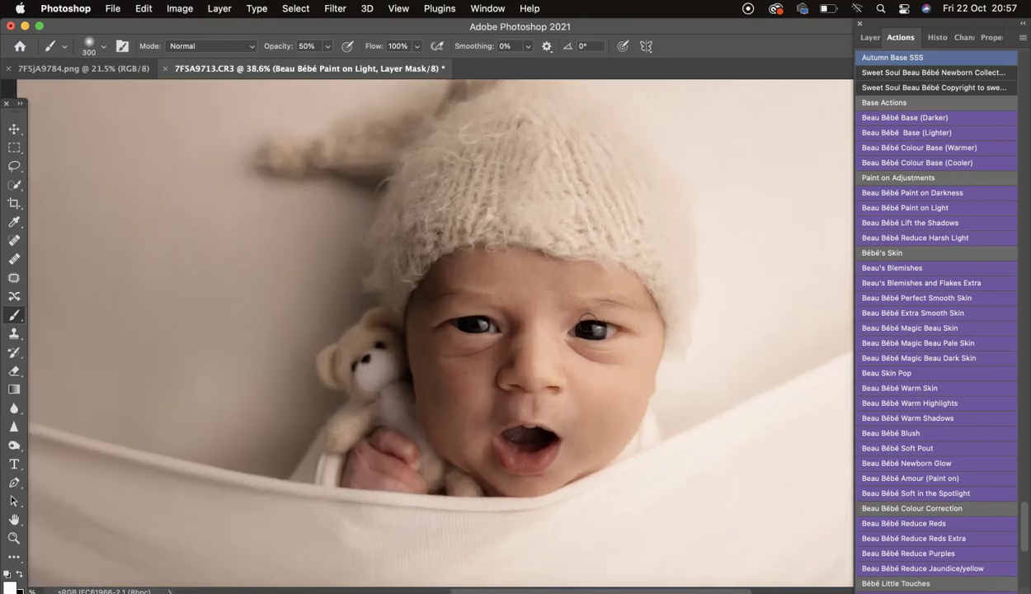
scroll(587, 323, up, 4)
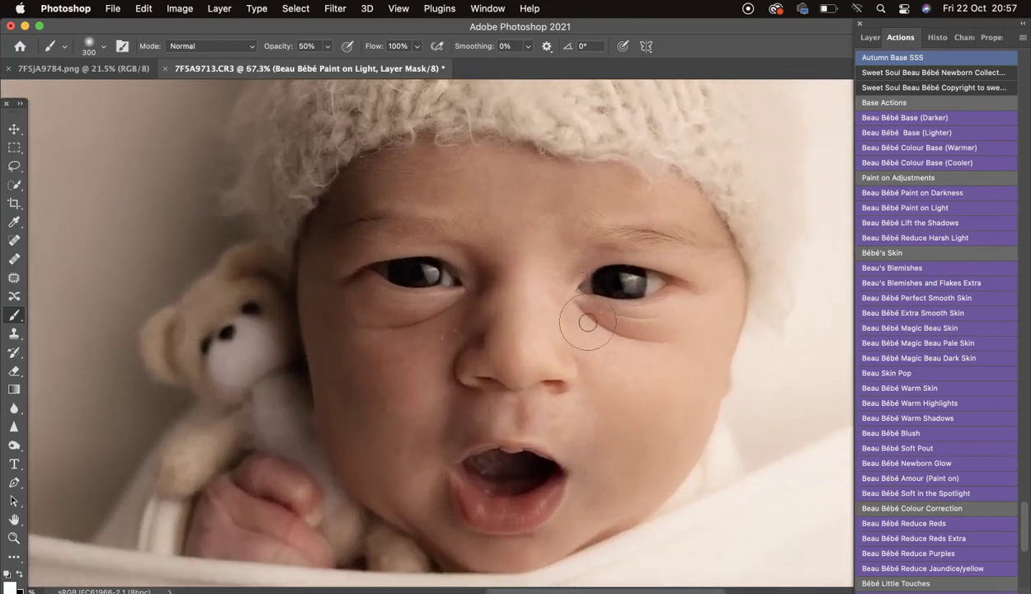
scroll(588, 322, up, 2)
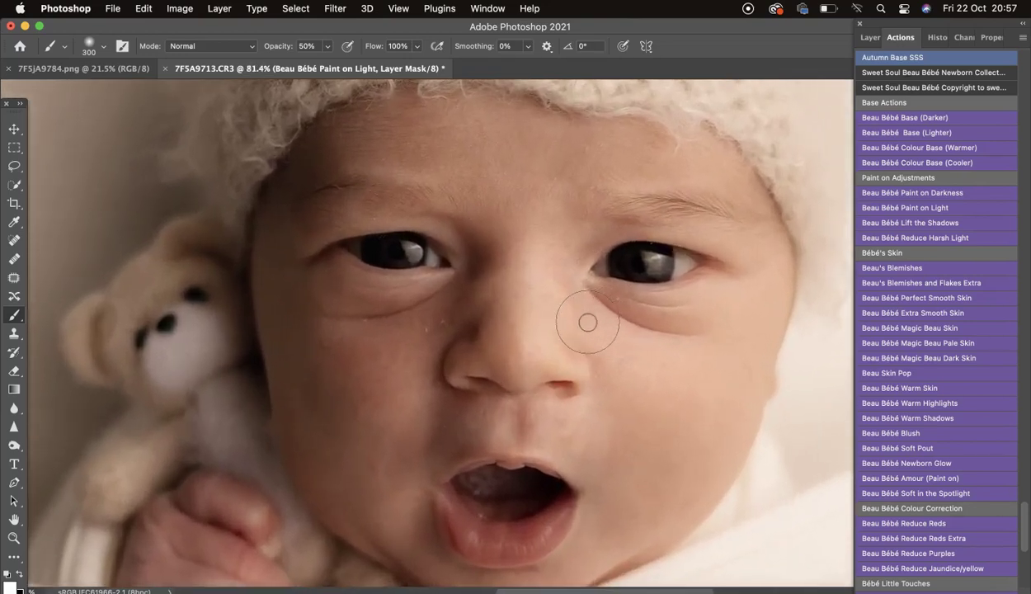
click(898, 273)
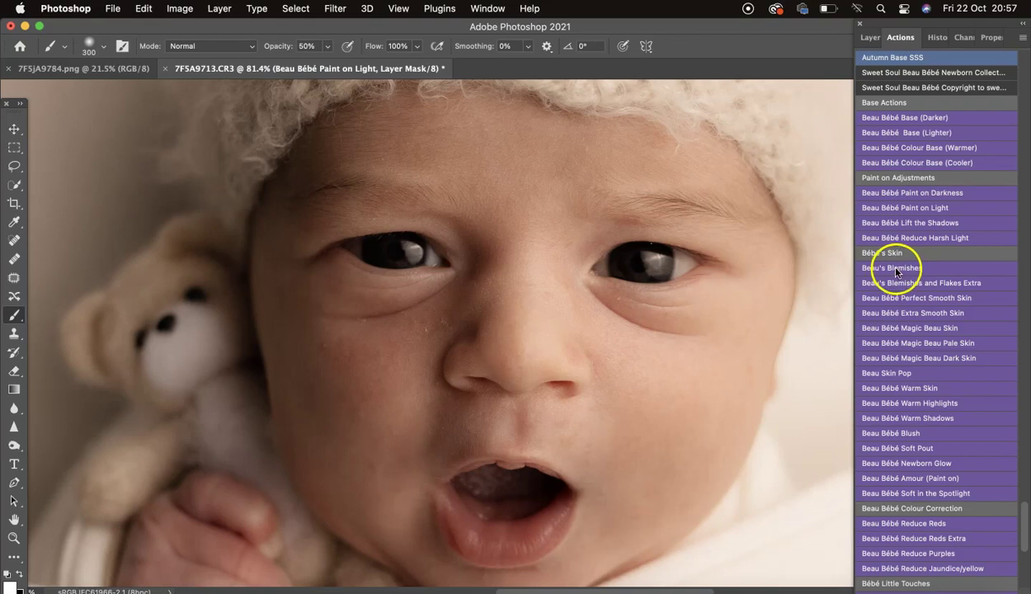
click(729, 205)
drag(722, 171, 780, 81)
click(835, 249)
click(851, 341)
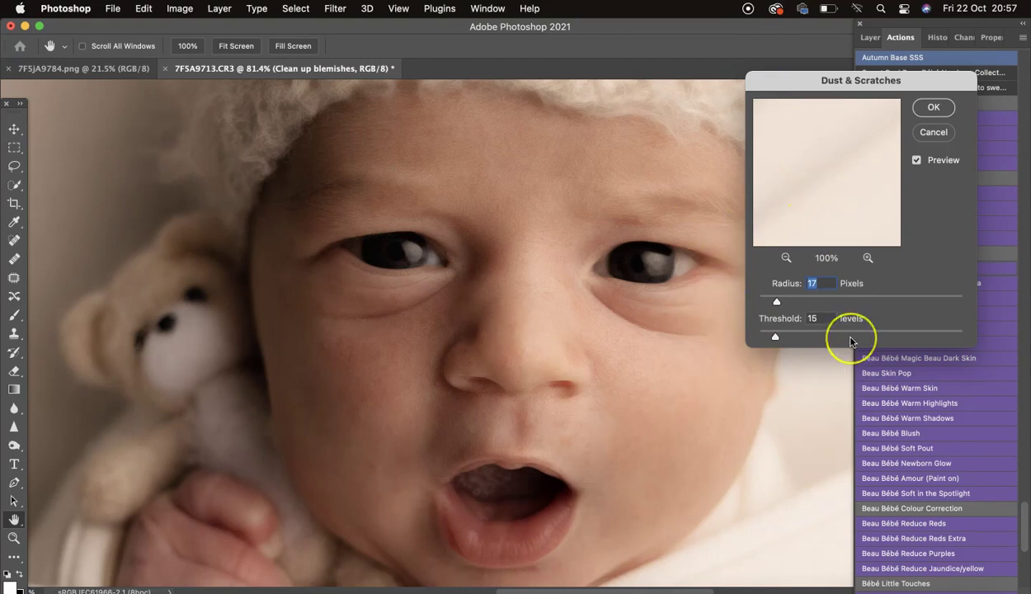
Starting from the lowest Dust & Scratches values, set the radius to 15 pixels, raise the threshold past 3 levels and apply the filter
click(761, 340)
click(760, 340)
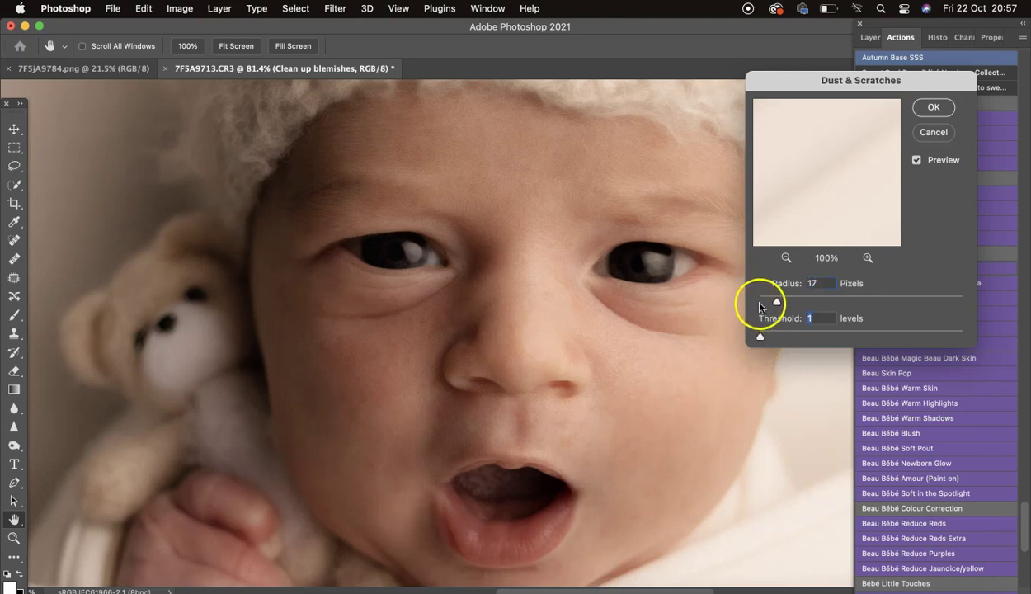
click(759, 301)
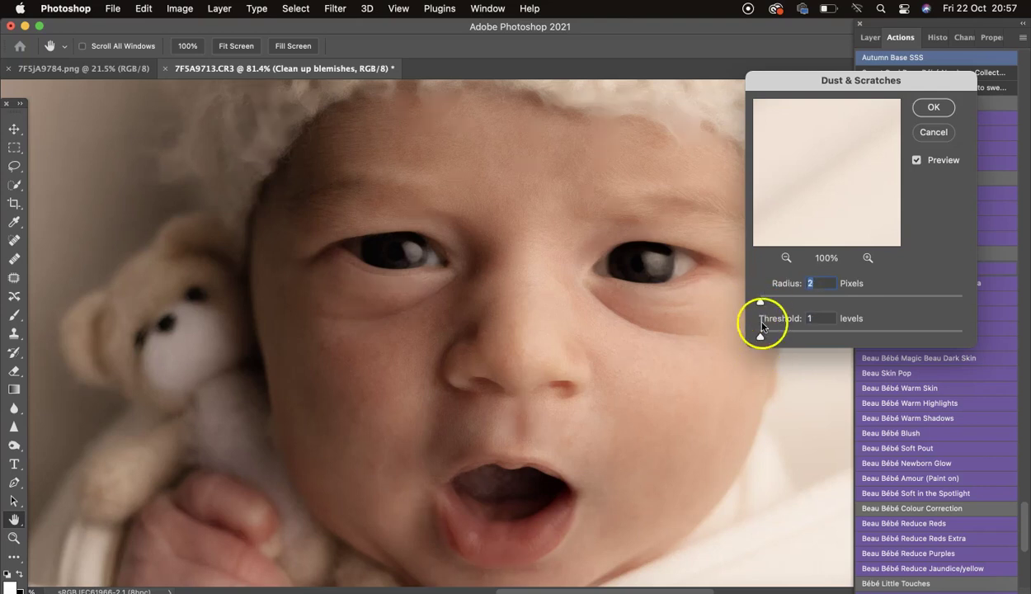
click(767, 301)
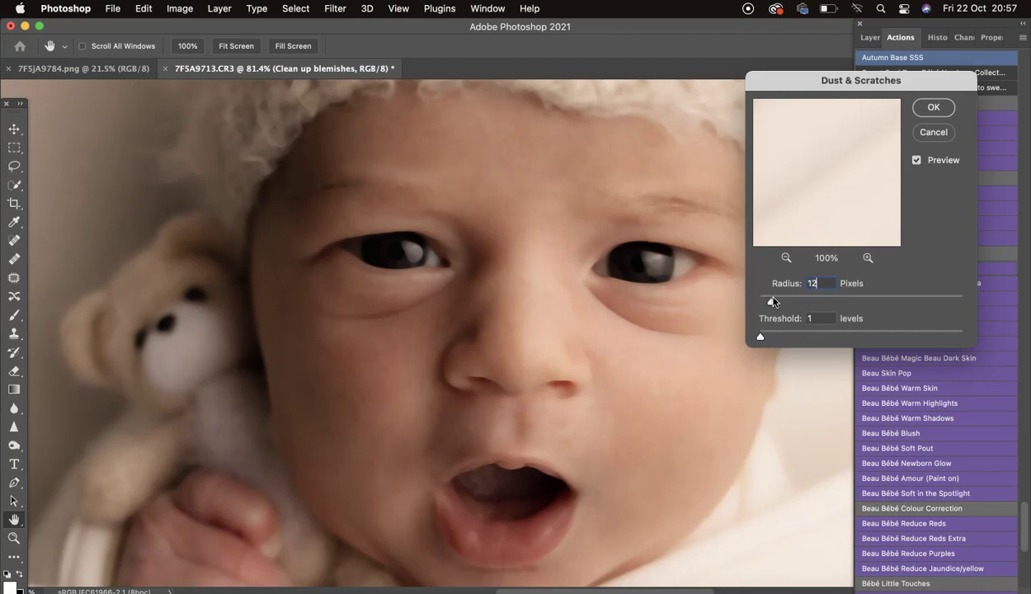
text(15)
drag(760, 335, 763, 335)
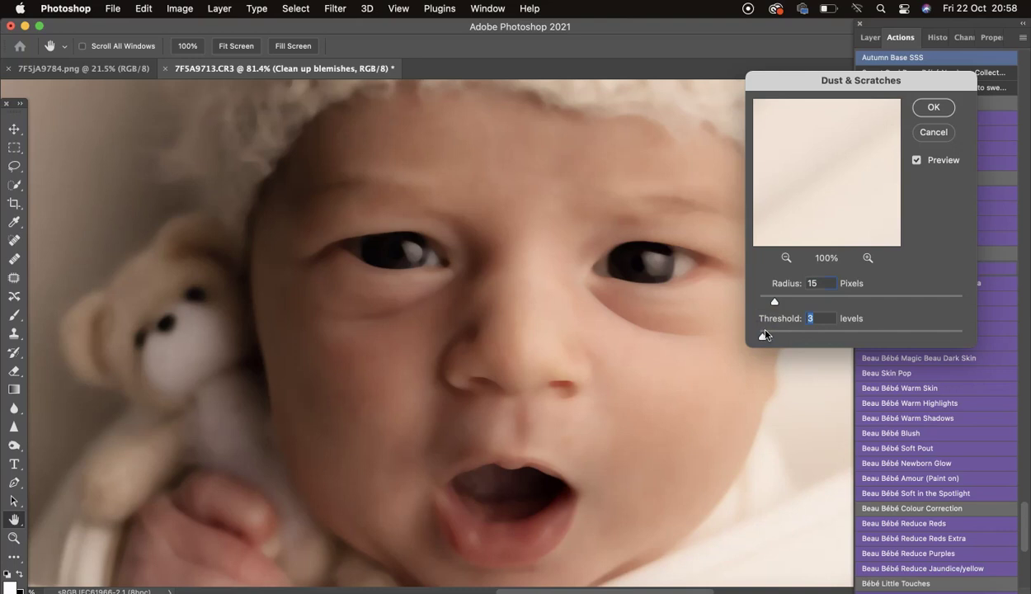
drag(765, 333, 771, 334)
key(Return)
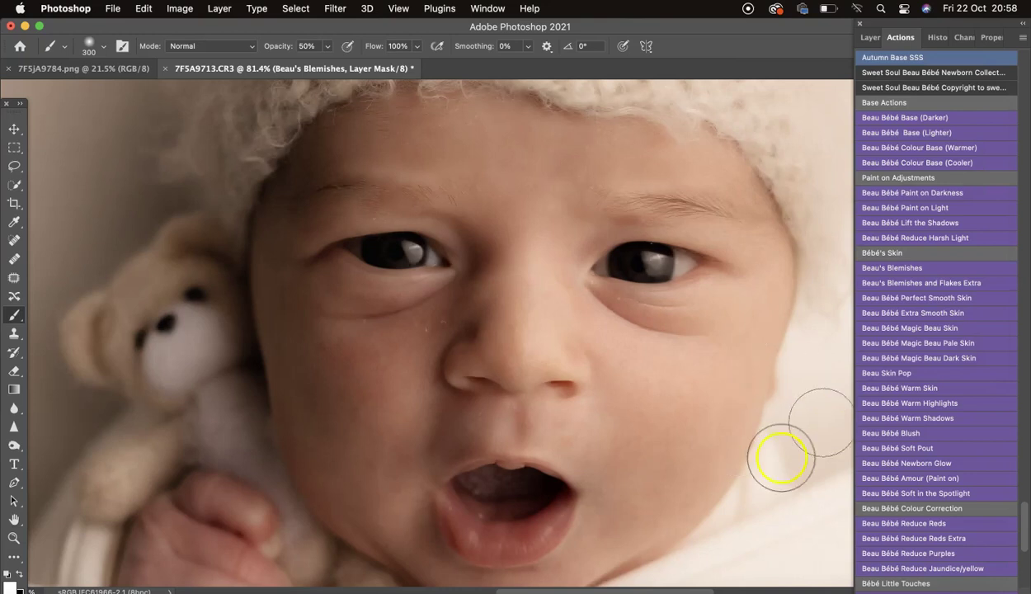
Paint white at 100% opacity with a 90 px brush on the Beau's Blemishes mask beside the nose, under both eyes and on the eyelid
drag(512, 380, 461, 339)
click(444, 321)
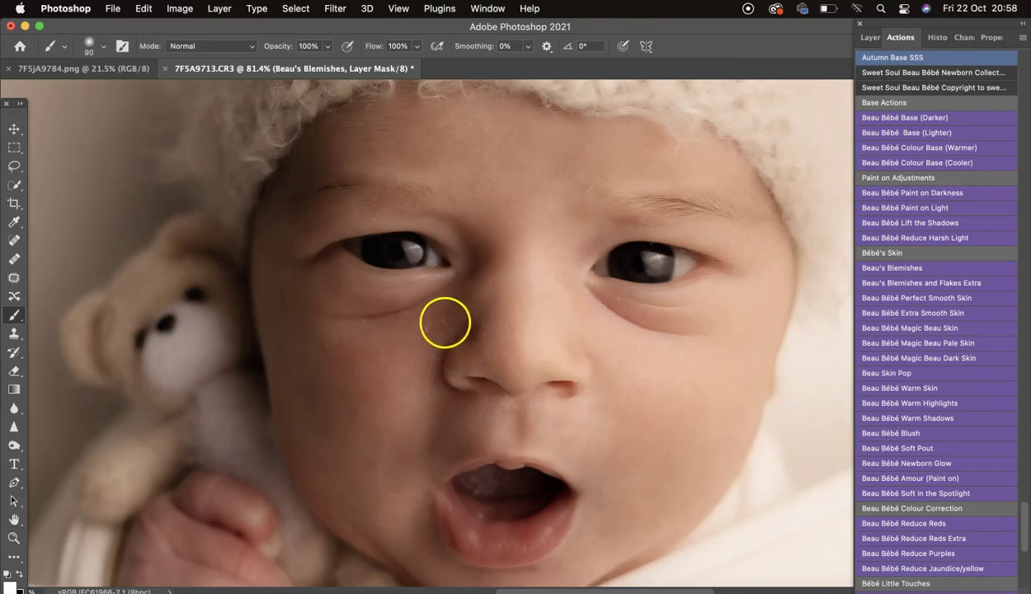
click(370, 321)
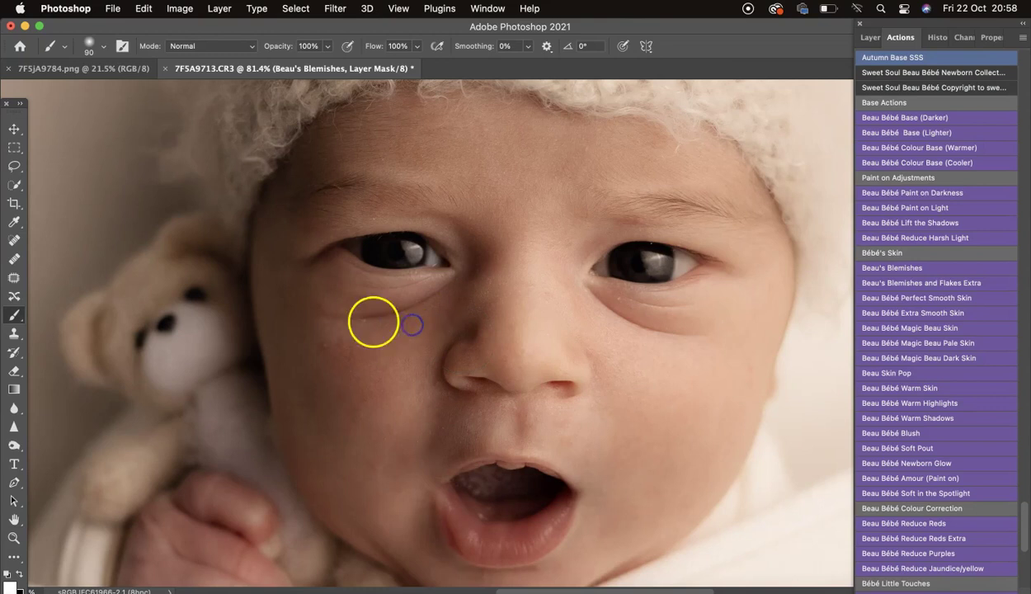
click(353, 320)
click(470, 281)
drag(590, 291, 609, 301)
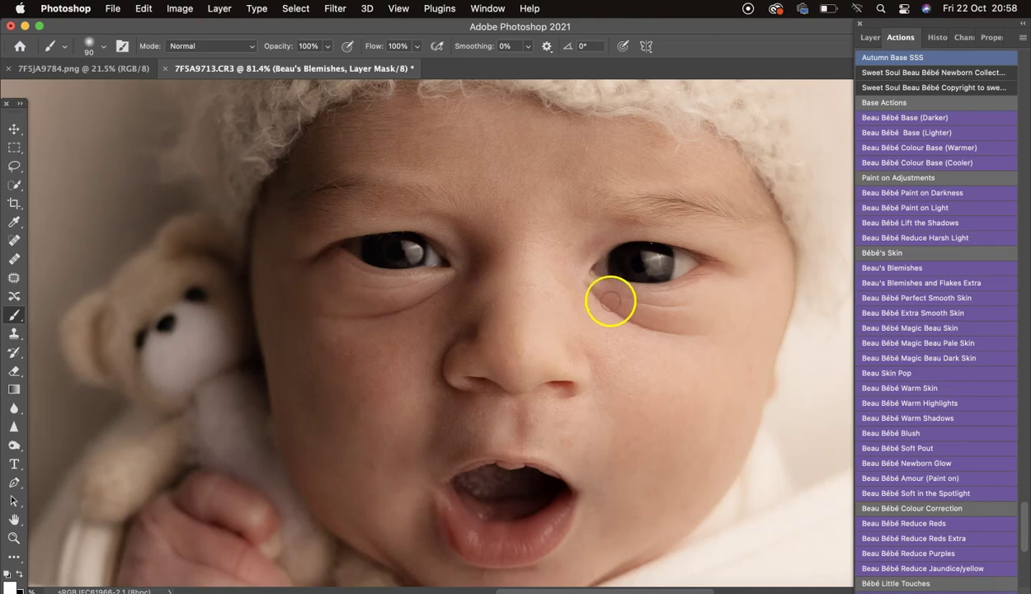
mouse_move(624, 236)
mouse_down()
mouse_move(683, 225)
mouse_move(685, 237)
mouse_move(652, 244)
mouse_up()
Using smaller 25 to 45 px brushes, paint out blemishes on the cheek away from the teddy, beside the nose and above the upper lip
key(bracketleft)
key(bracketleft)
key(bracketleft)
key(bracketleft)
click(705, 309)
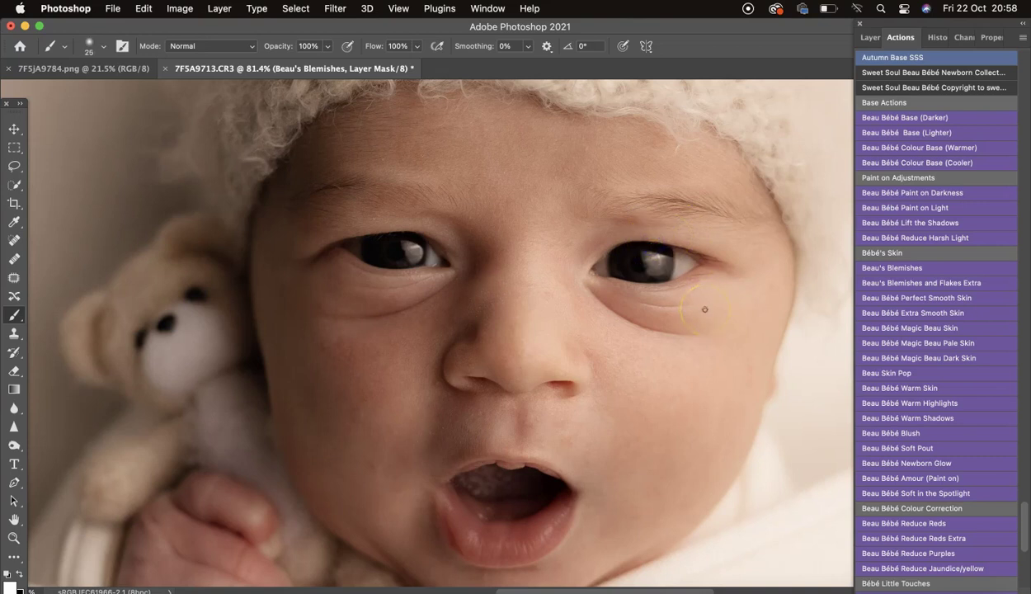
drag(719, 317, 725, 323)
drag(742, 360, 752, 376)
click(748, 387)
drag(615, 426, 585, 450)
click(603, 375)
click(512, 409)
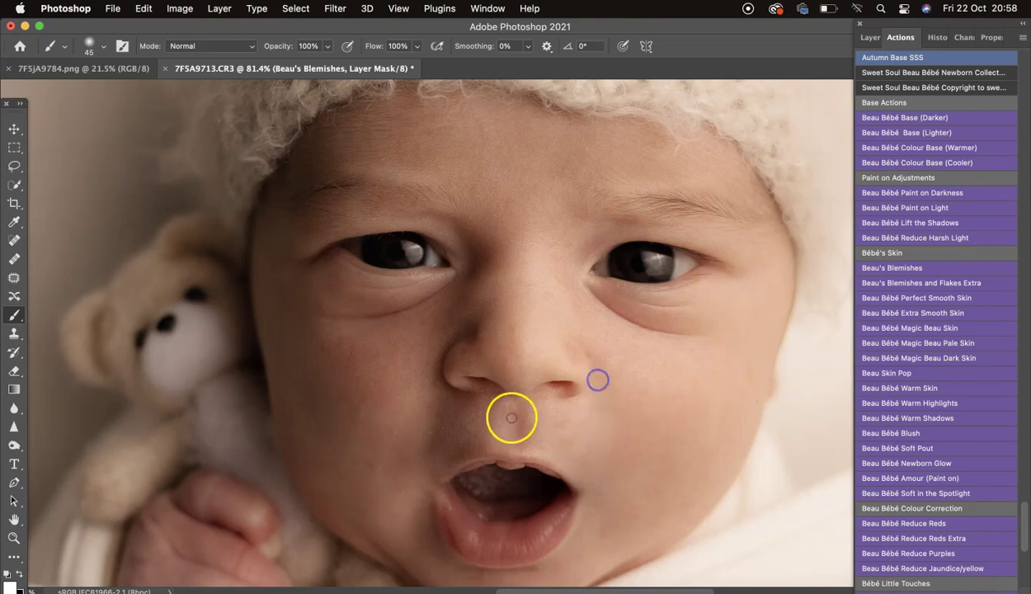
click(472, 418)
Enlarge the brush to 90 px and paint out blemishes beside the upper lip and across the teddy-side cheek
key(bracketright)
key(bracketright)
key(bracketright)
key(bracketright)
key(bracketright)
click(465, 428)
click(425, 383)
click(353, 361)
click(359, 370)
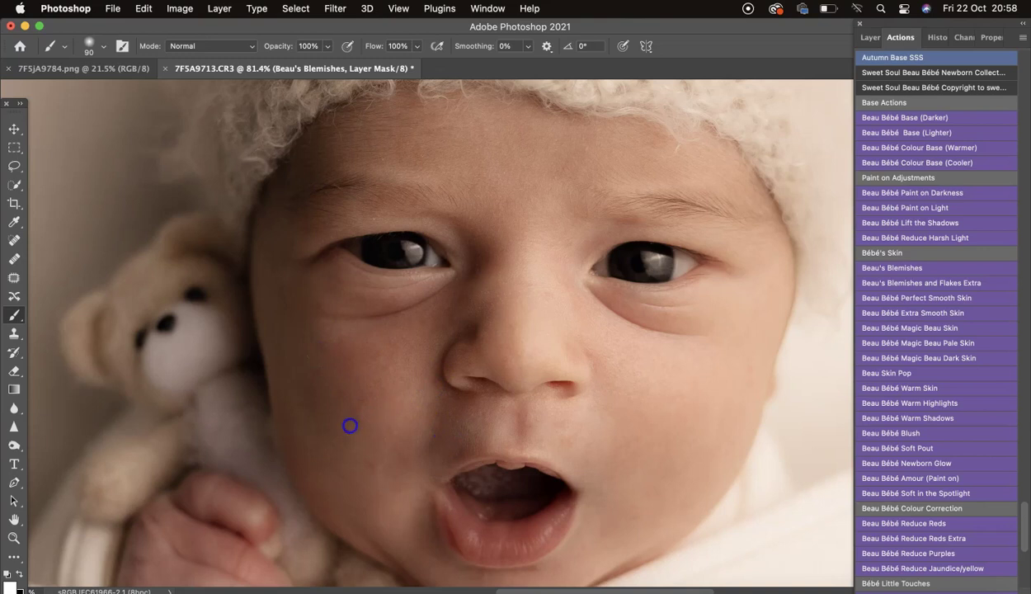
click(376, 458)
click(417, 442)
click(371, 438)
Paint out the remaining flakes on the forehead, around the teddy-side eyebrow and at the inner eye corner
click(382, 164)
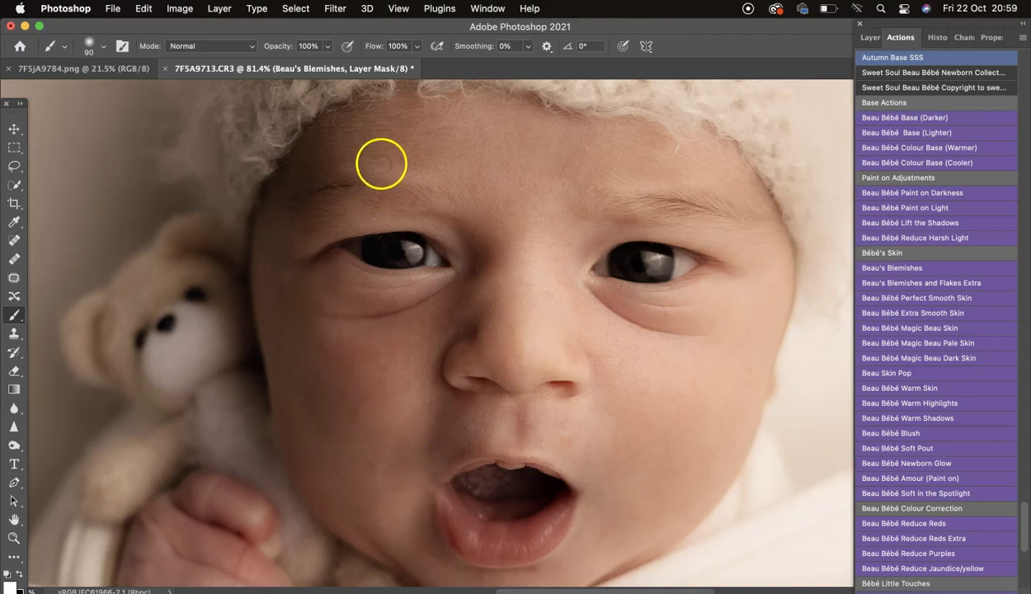
click(375, 216)
click(417, 206)
click(466, 263)
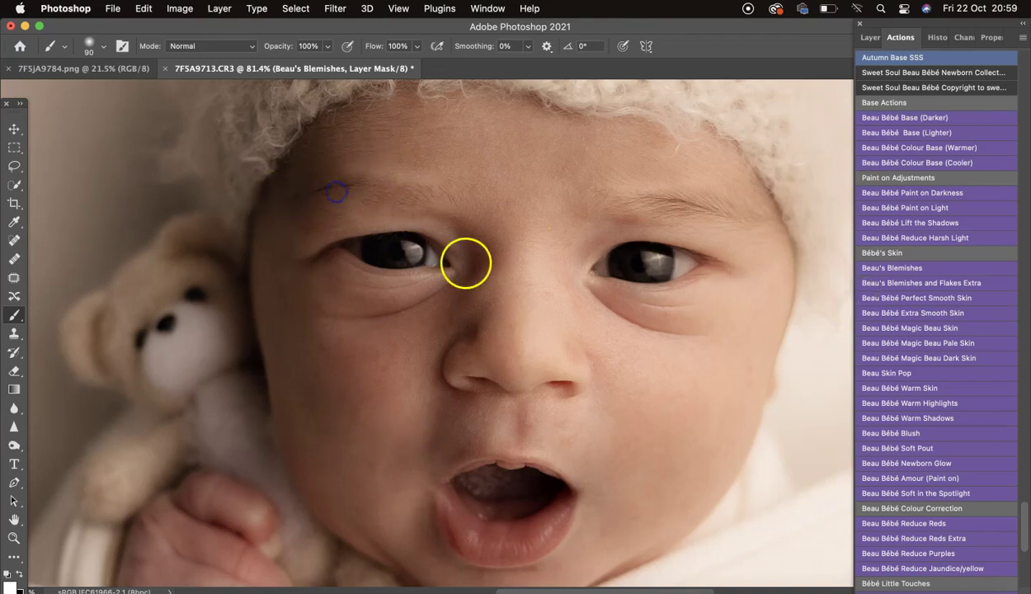
Run the Beau's Blemishes and Flakes Extra action
click(898, 287)
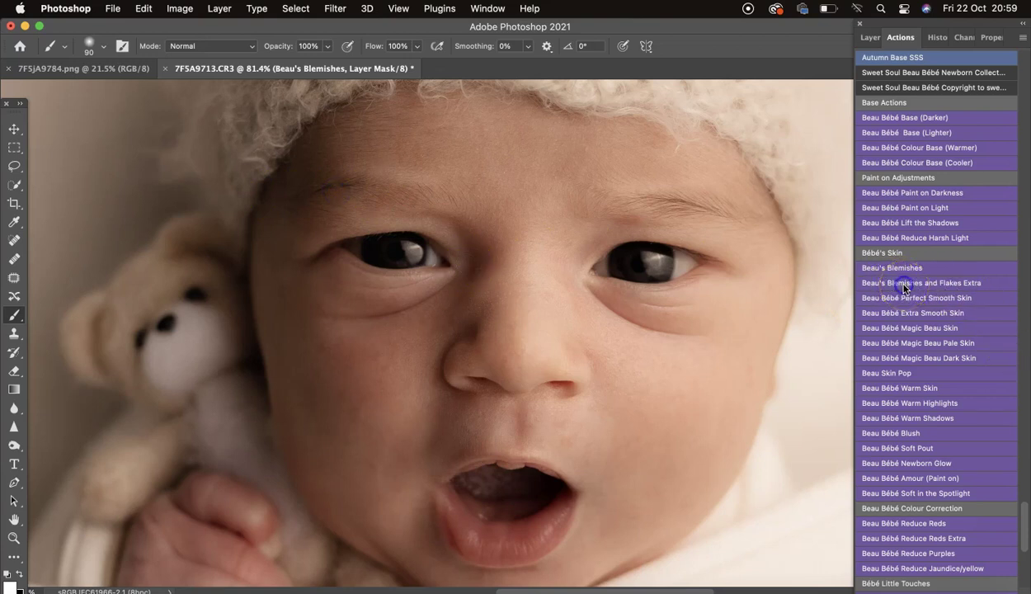
click(385, 476)
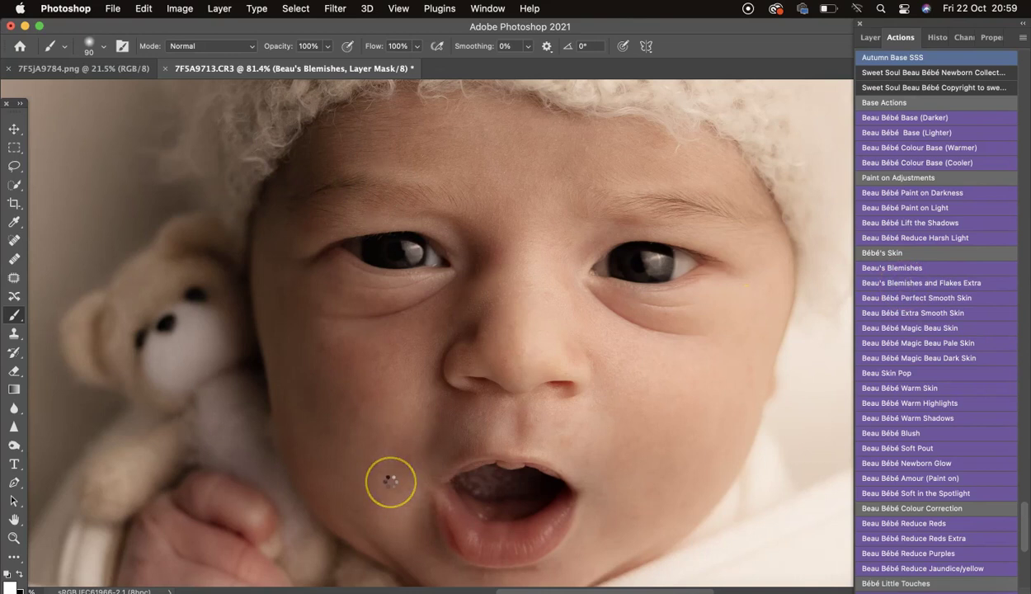
click(383, 476)
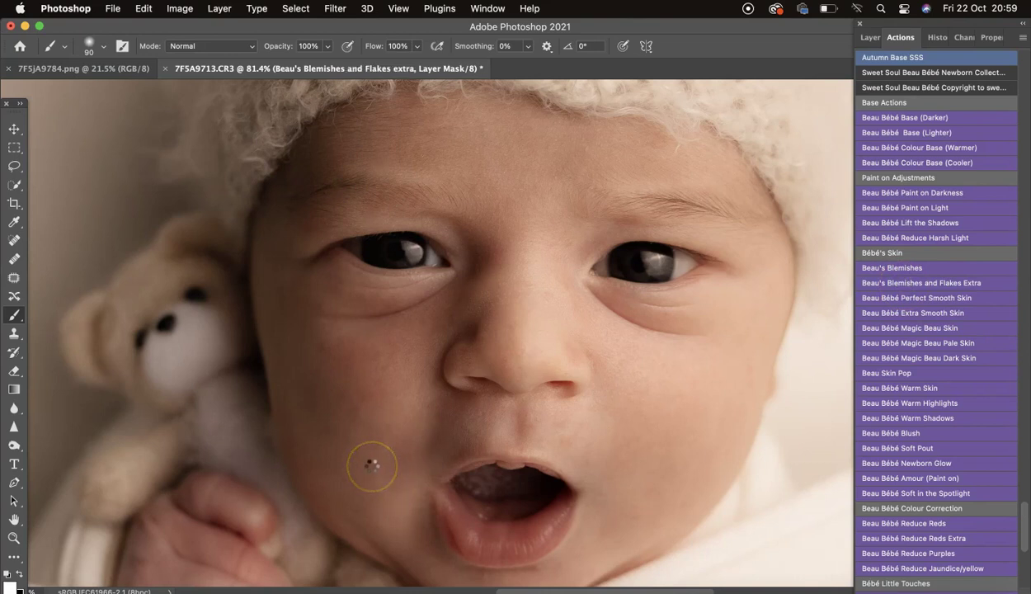
Paint white at 100% opacity on the Blemishes and Flakes Extra mask over the teddy-side cheek, below the eye and along the nose
scroll(373, 466, down, 3)
click(363, 400)
click(381, 359)
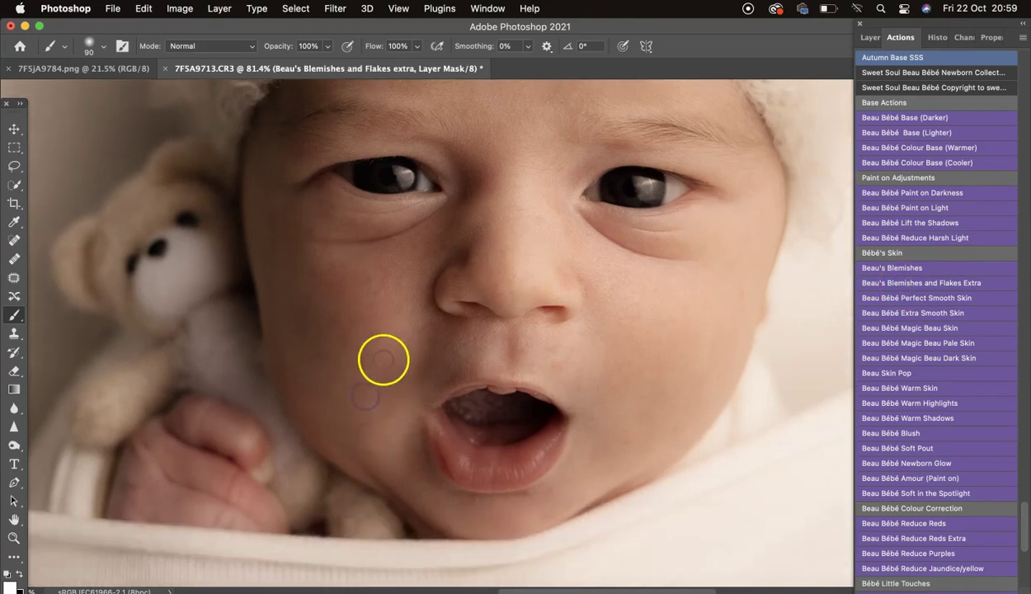
click(352, 346)
click(373, 302)
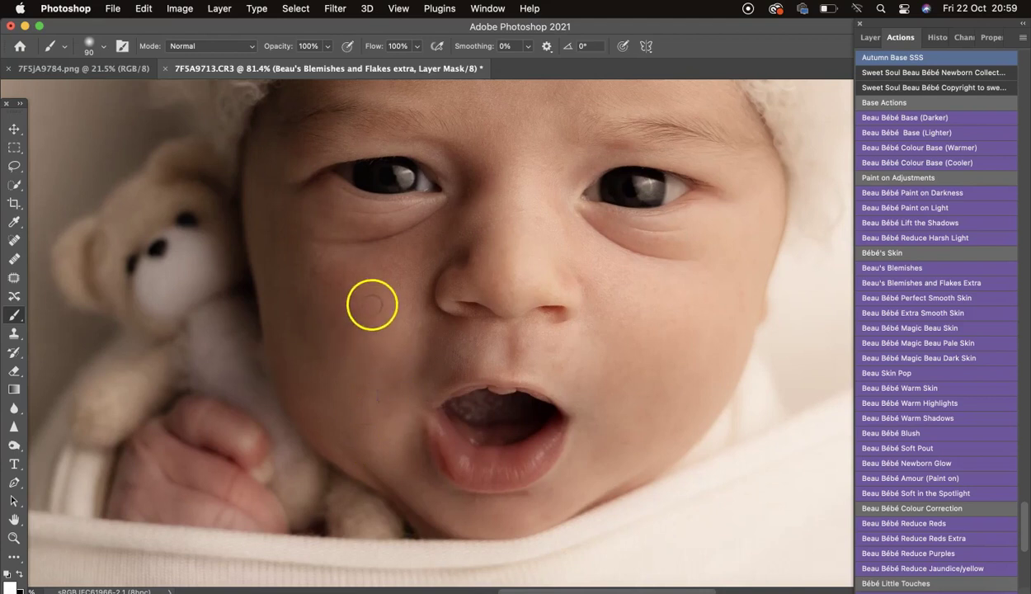
click(330, 275)
click(307, 248)
click(293, 210)
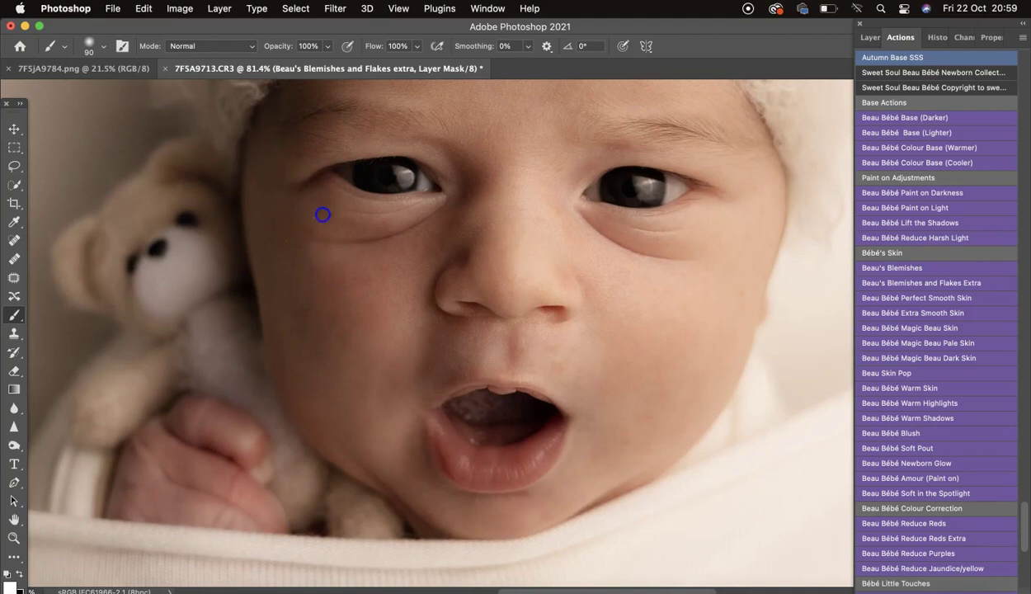
click(532, 225)
click(496, 247)
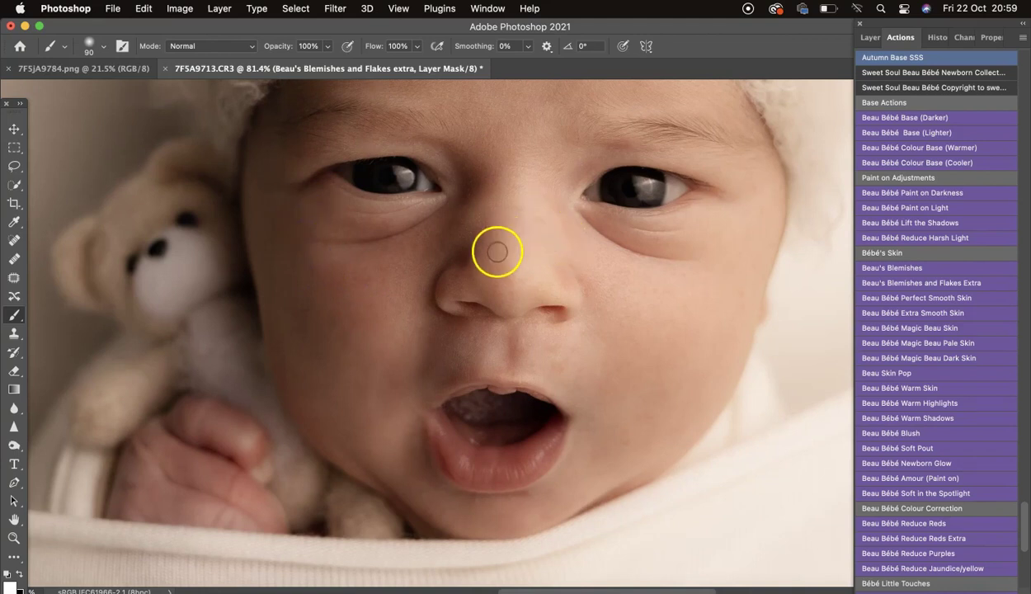
Paint white on the Blemishes and Flakes Extra mask over the upper lip and the cheek away from the teddy
click(537, 329)
click(520, 339)
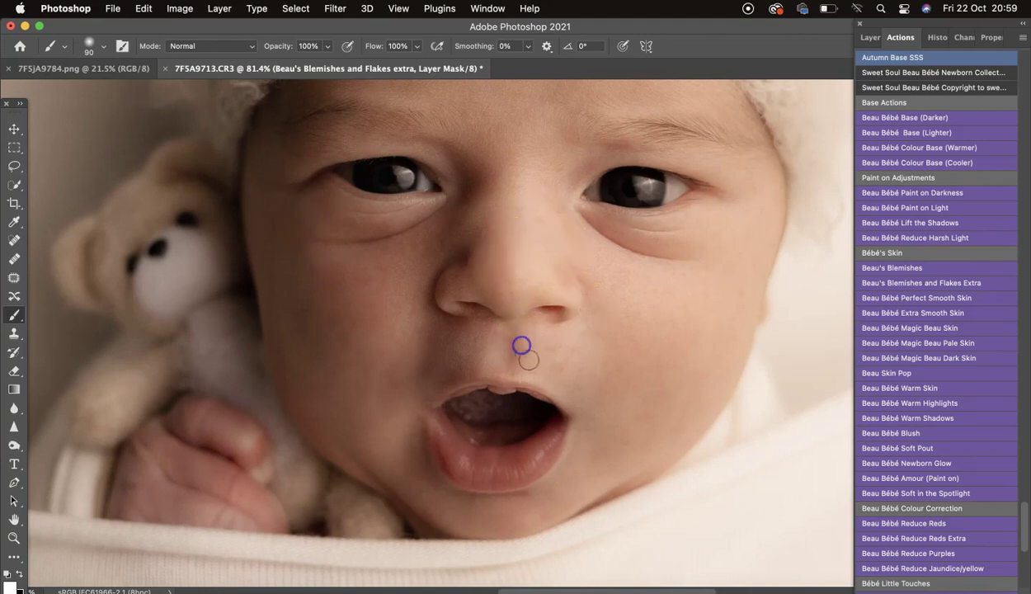
click(547, 350)
click(560, 344)
click(557, 363)
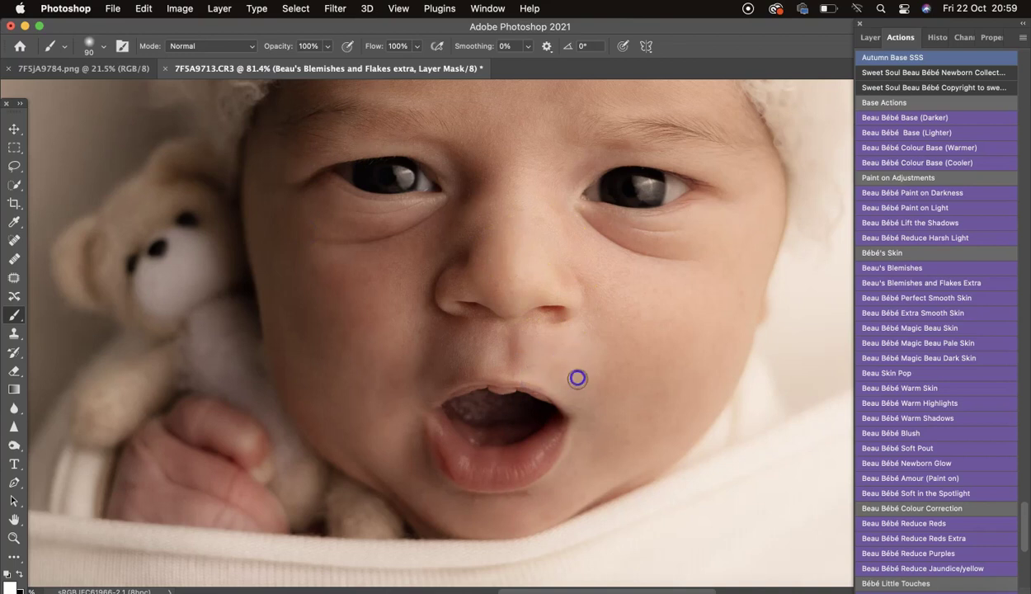
click(610, 334)
click(577, 328)
click(619, 326)
Paint out the remaining flakes around the teddy-side mouth corner, along the chin and on the opposite jaw with a 70 px brush
click(404, 386)
click(408, 452)
click(459, 504)
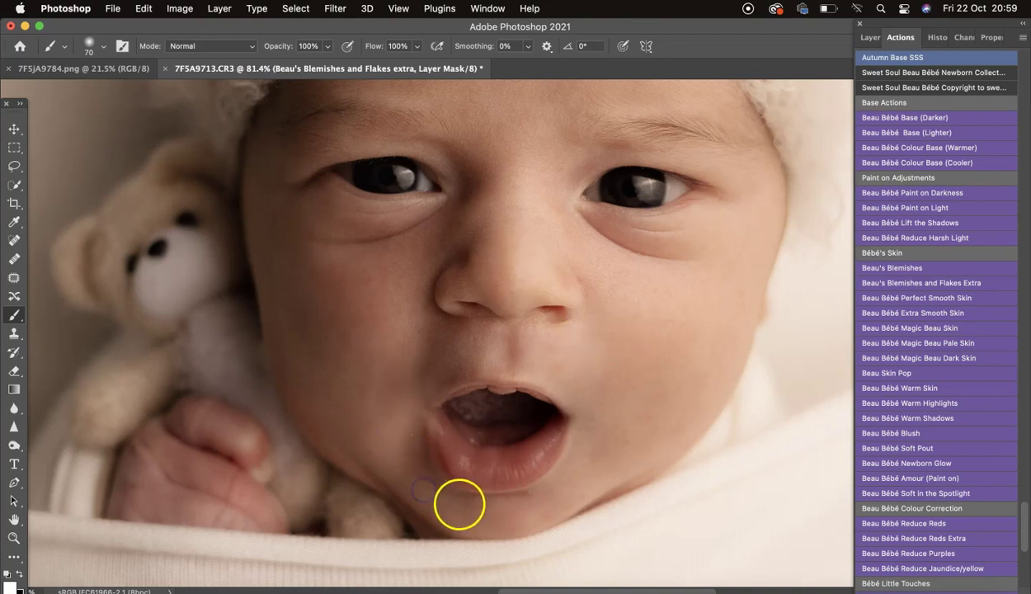
click(641, 456)
scroll(643, 458, down, 2)
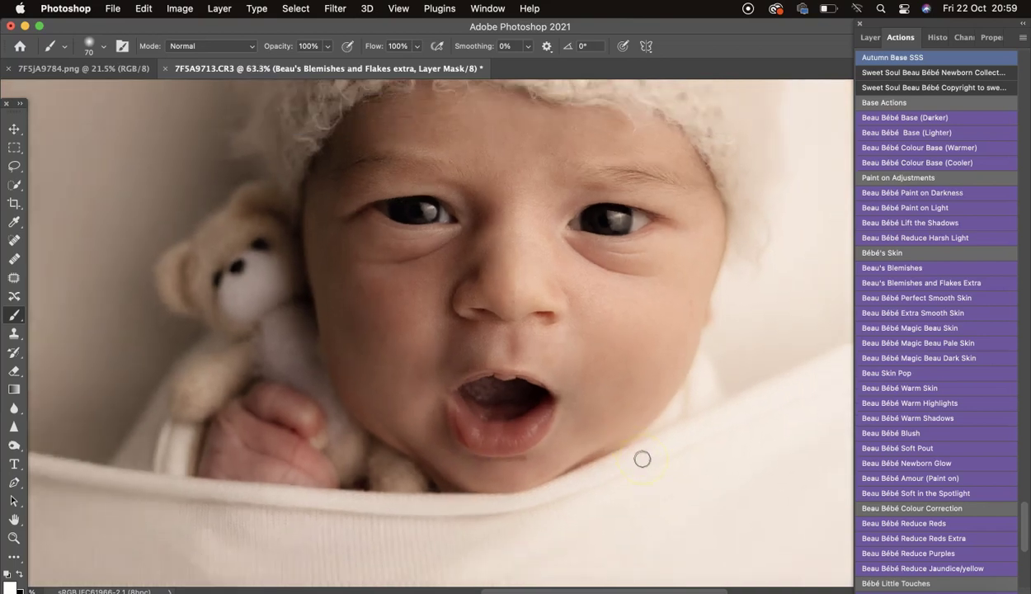
scroll(643, 458, down, 2)
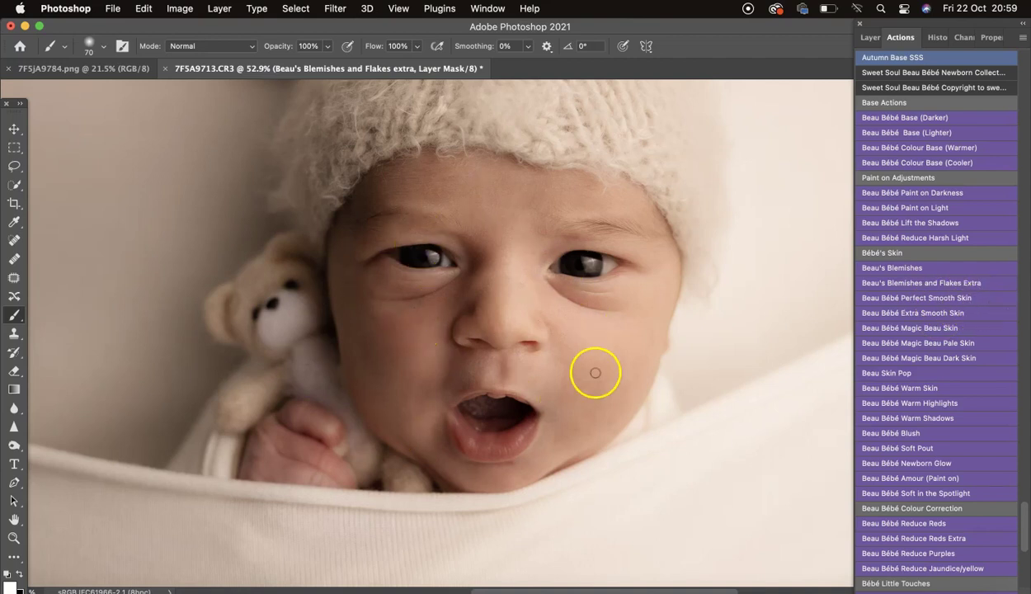
Run the Beau Bébé Extra Smooth Skin action, enlarge the brush and start painting its mask from the cheek up to the forehead
click(936, 314)
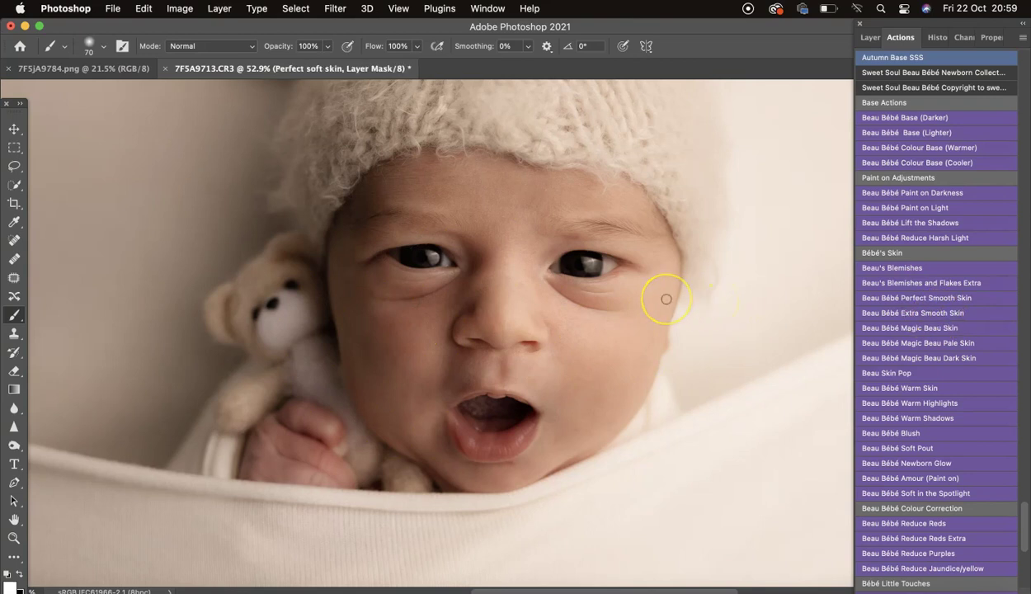
key(bracketright)
key(bracketright)
key(bracketright)
key(bracketright)
key(bracketright)
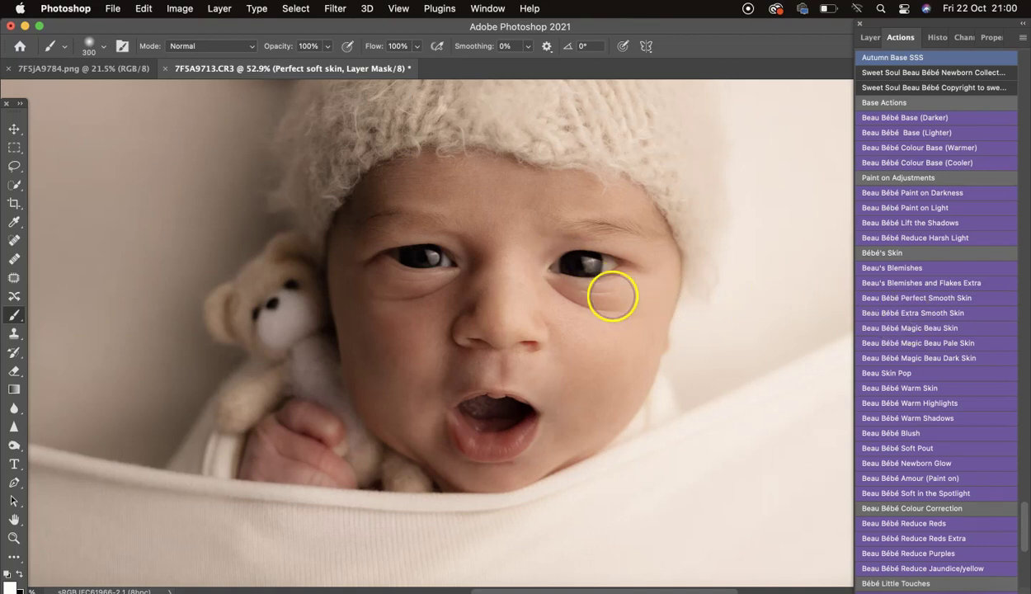
mouse_move(638, 301)
mouse_down()
mouse_move(642, 290)
mouse_move(605, 324)
mouse_move(505, 296)
mouse_move(509, 172)
mouse_move(488, 195)
mouse_move(422, 177)
mouse_move(444, 188)
mouse_move(419, 188)
mouse_move(532, 192)
mouse_up()
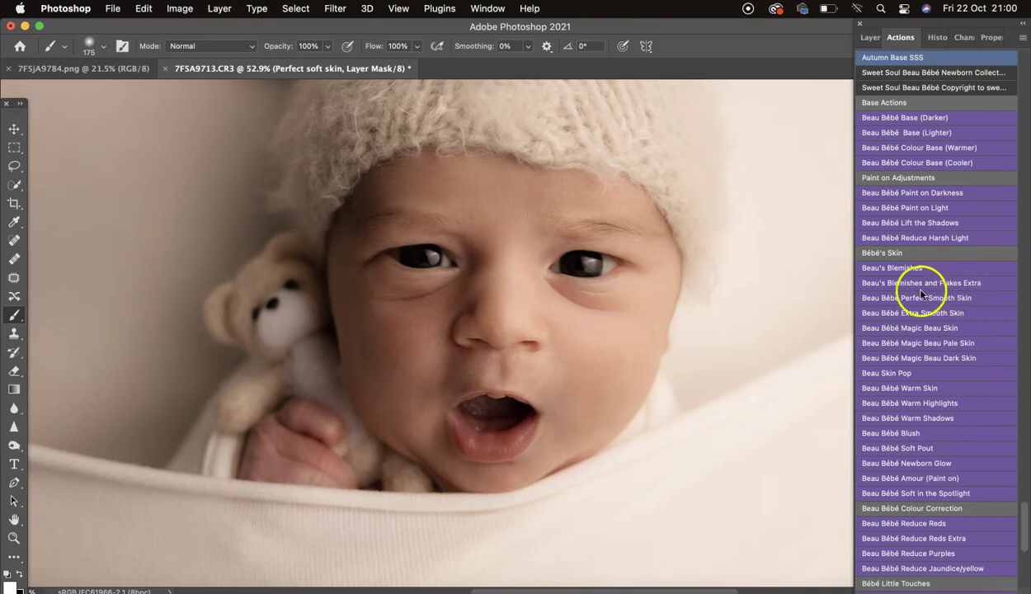
Paint the Perfect soft skin mask over the forehead, nose bridge, both cheeks, chin and hand with a 175 px brush
mouse_move(558, 201)
mouse_down()
mouse_move(525, 200)
mouse_move(548, 189)
mouse_move(534, 245)
mouse_move(551, 205)
mouse_move(635, 210)
mouse_move(600, 186)
mouse_up()
mouse_move(552, 237)
mouse_down()
mouse_move(513, 263)
mouse_move(501, 257)
mouse_up()
drag(454, 241, 466, 246)
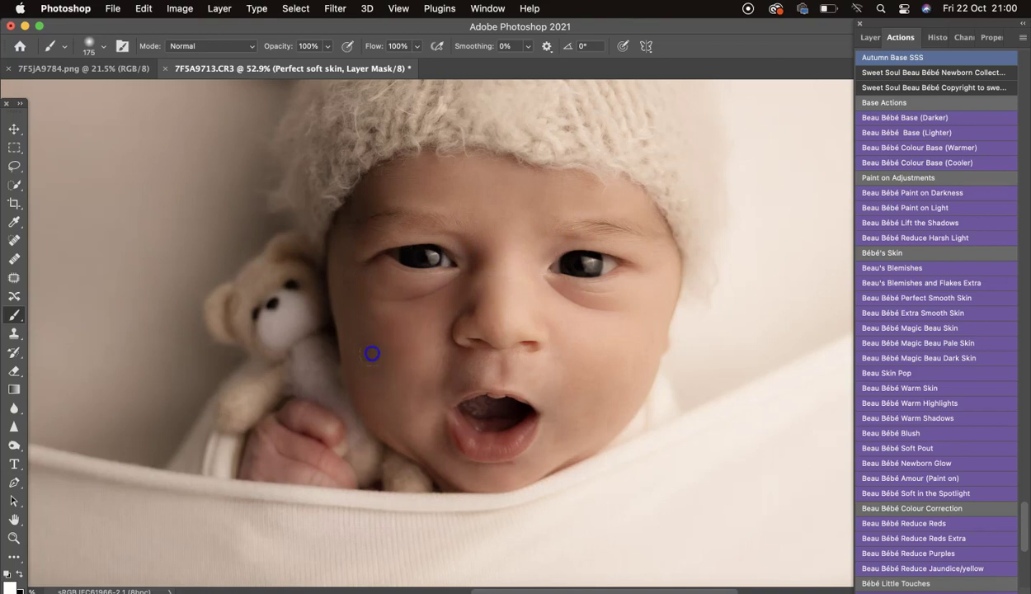
mouse_move(412, 323)
mouse_down()
mouse_move(356, 327)
mouse_move(391, 416)
mouse_move(423, 331)
mouse_up()
mouse_move(550, 373)
mouse_down()
mouse_move(577, 356)
mouse_move(570, 345)
mouse_move(534, 313)
mouse_move(495, 314)
mouse_up()
click(642, 352)
mouse_move(566, 373)
mouse_down()
mouse_move(499, 319)
mouse_move(268, 449)
mouse_up()
drag(328, 464, 285, 466)
Compare the portrait with and without the Perfect soft skin group and leave the group hidden
click(870, 37)
click(864, 125)
click(865, 125)
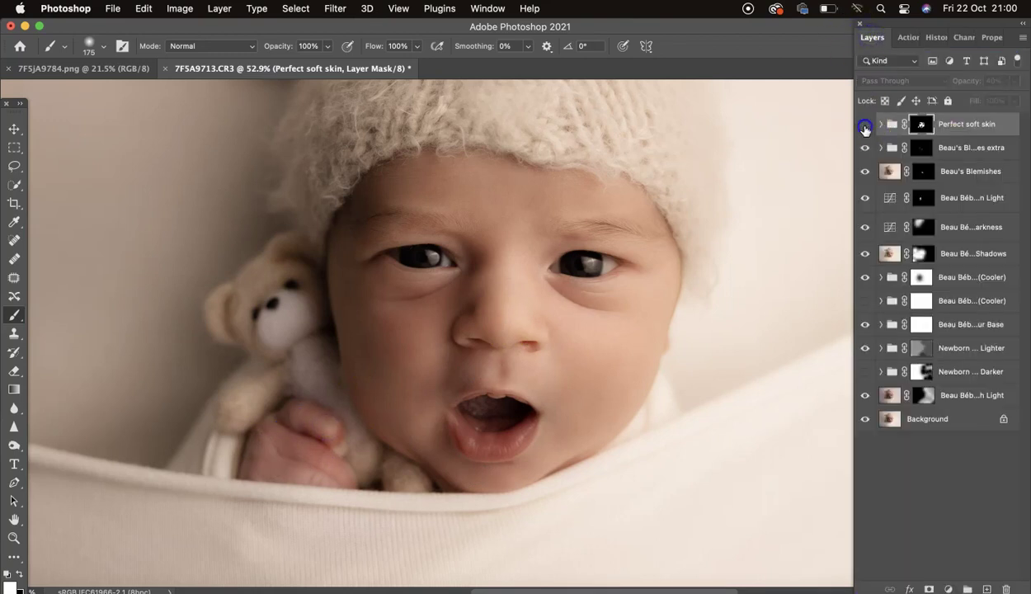
click(864, 126)
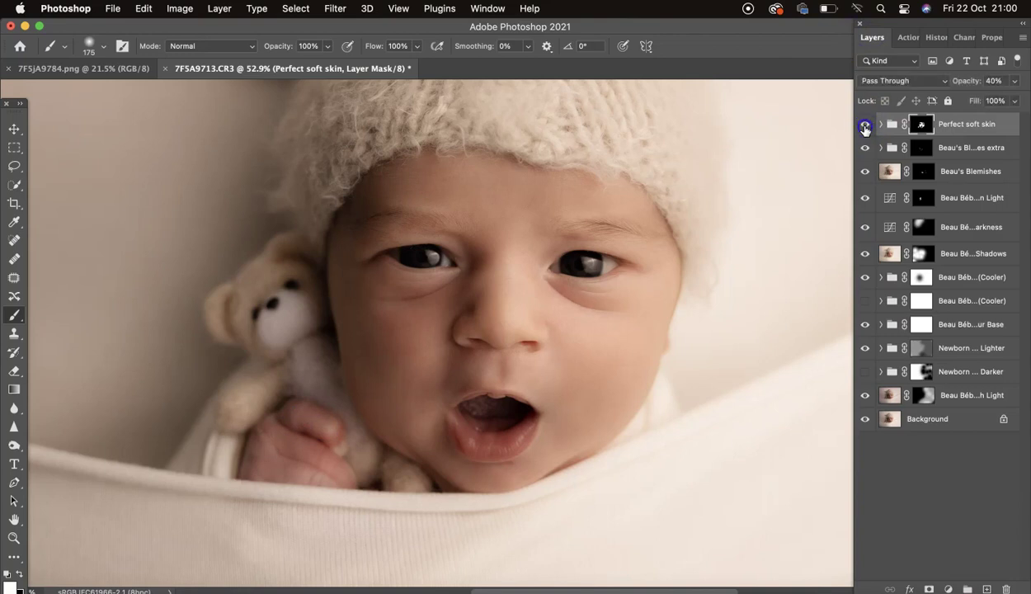
Run the Beau Bébé Perfect Smooth Skin action and paint its mask over the teddy-side cheek and upper lip
click(901, 38)
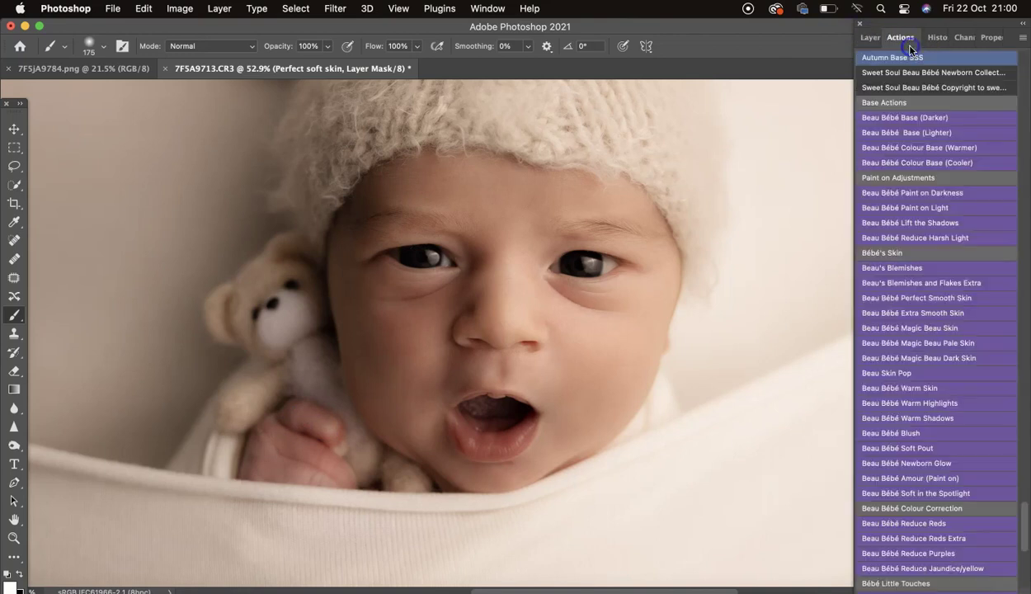
click(928, 299)
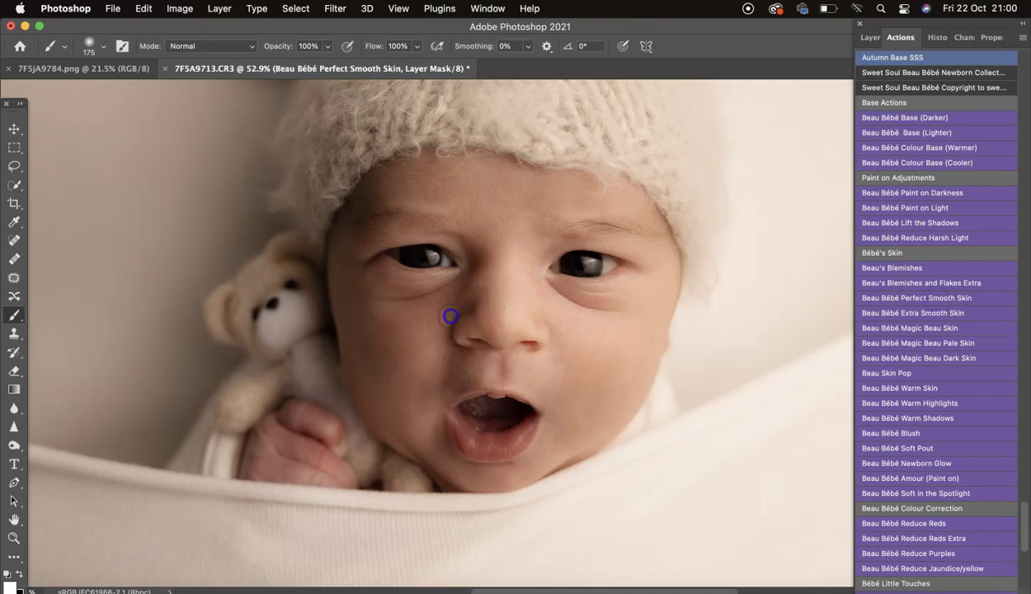
drag(385, 339, 410, 433)
click(520, 362)
click(872, 37)
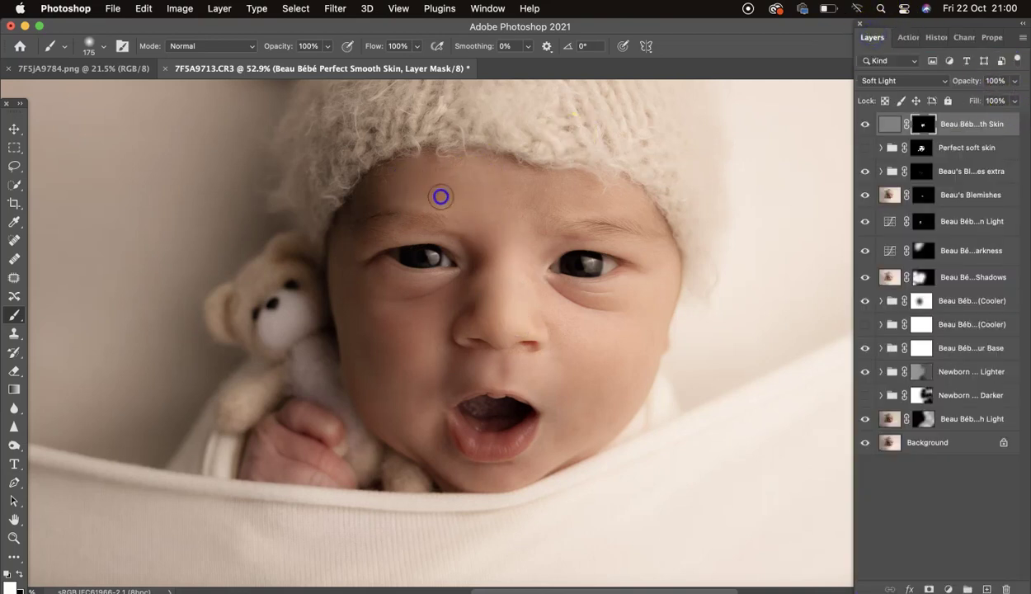
Paint the Perfect Smooth Skin mask across the forehead and reselect that layer's mask for painting
mouse_move(538, 201)
mouse_down()
mouse_move(536, 189)
mouse_move(503, 193)
mouse_move(598, 200)
mouse_up()
mouse_move(578, 195)
mouse_down()
mouse_move(561, 191)
mouse_move(619, 201)
mouse_up()
click(953, 153)
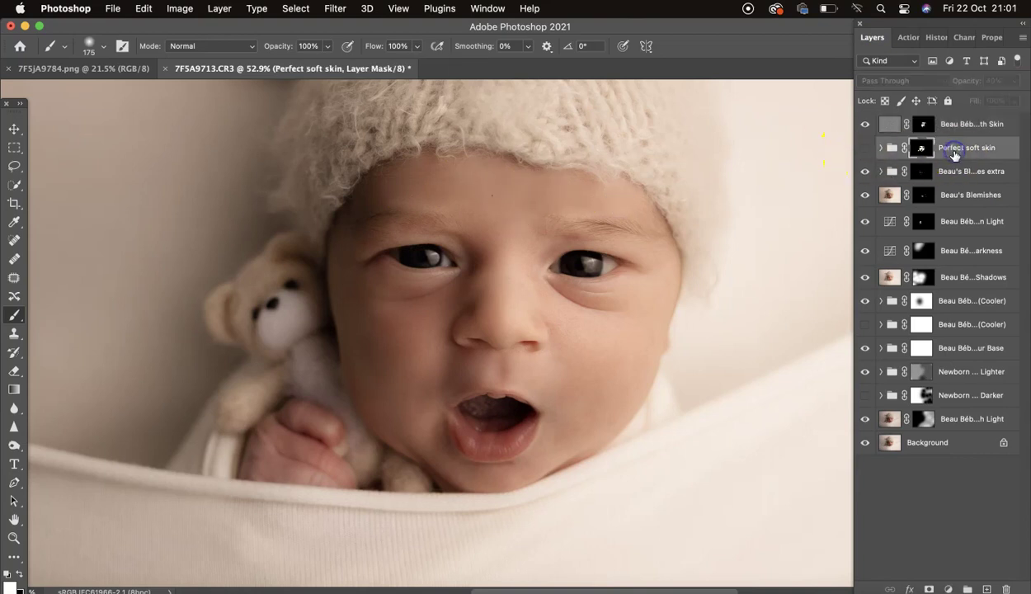
click(954, 127)
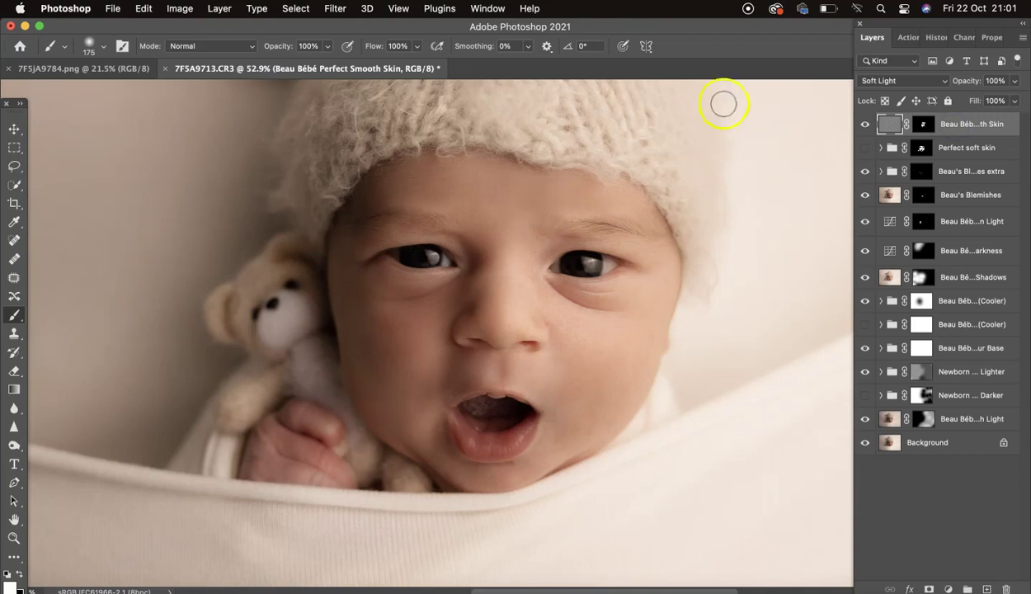
click(923, 124)
Paint the Perfect Smooth Skin mask over the brow, temple, under-eye area and cheek away from the teddy
click(614, 196)
click(635, 212)
click(655, 260)
click(653, 281)
drag(653, 282, 609, 306)
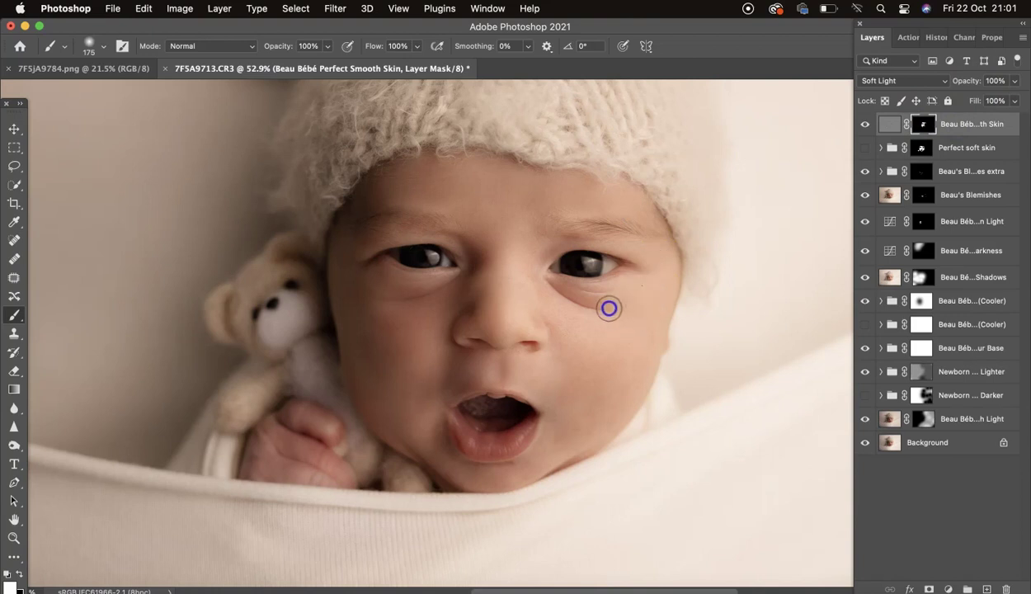
mouse_move(594, 348)
mouse_down()
mouse_move(583, 354)
mouse_move(586, 345)
mouse_move(585, 405)
mouse_move(610, 368)
mouse_up()
Reduce the brush to 150 px and paint the smoothing over the upper lip, chin, teddy-side jaw and hand
key(bracketleft)
key(bracketleft)
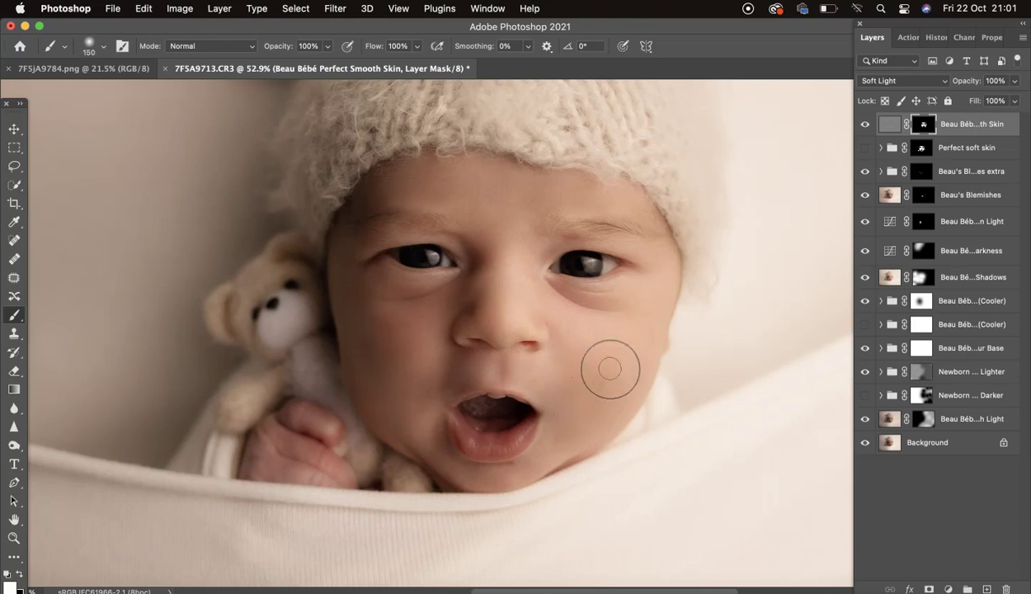
drag(511, 368, 552, 367)
mouse_move(558, 421)
mouse_down()
mouse_move(570, 428)
mouse_move(536, 458)
mouse_move(473, 475)
mouse_up()
mouse_move(409, 440)
mouse_down()
mouse_move(279, 463)
mouse_move(296, 467)
mouse_up()
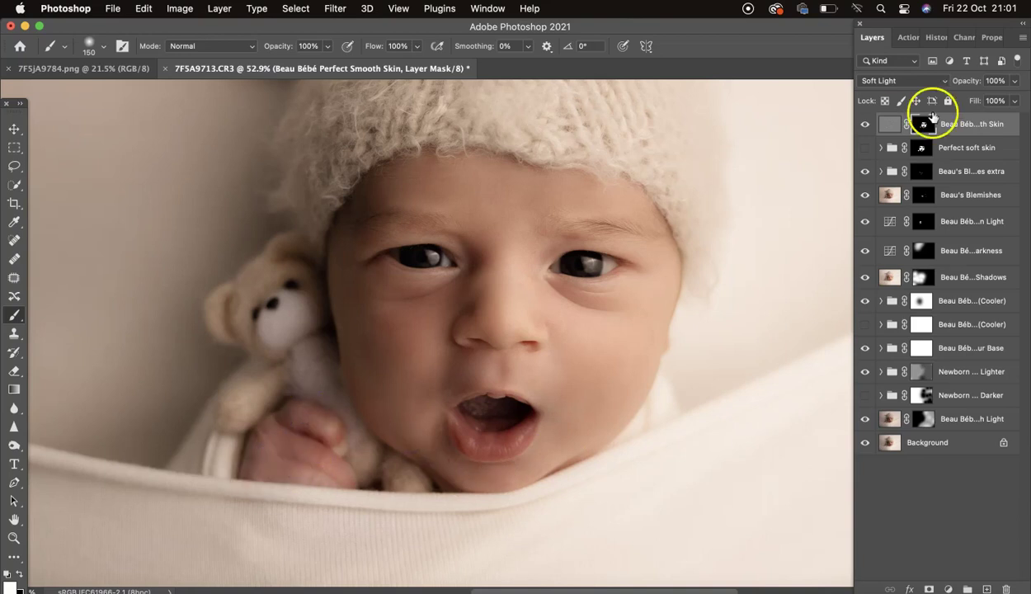
Compare the Perfect Smooth Skin effect, touch up beneath the nose and lower the layer's opacity to about 70%
click(866, 123)
click(866, 124)
drag(518, 362, 518, 355)
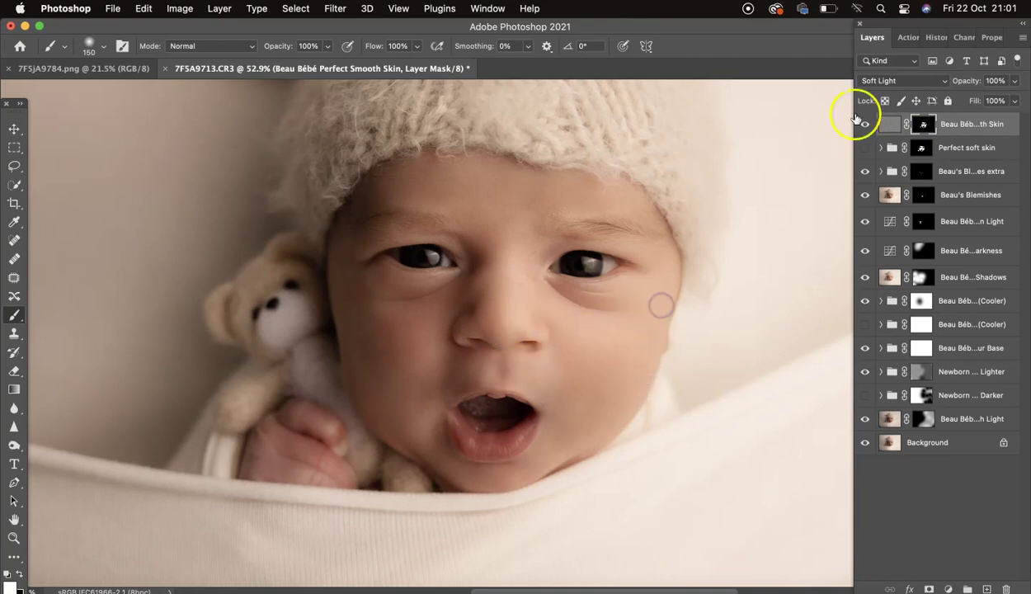
click(1016, 80)
drag(995, 98, 999, 100)
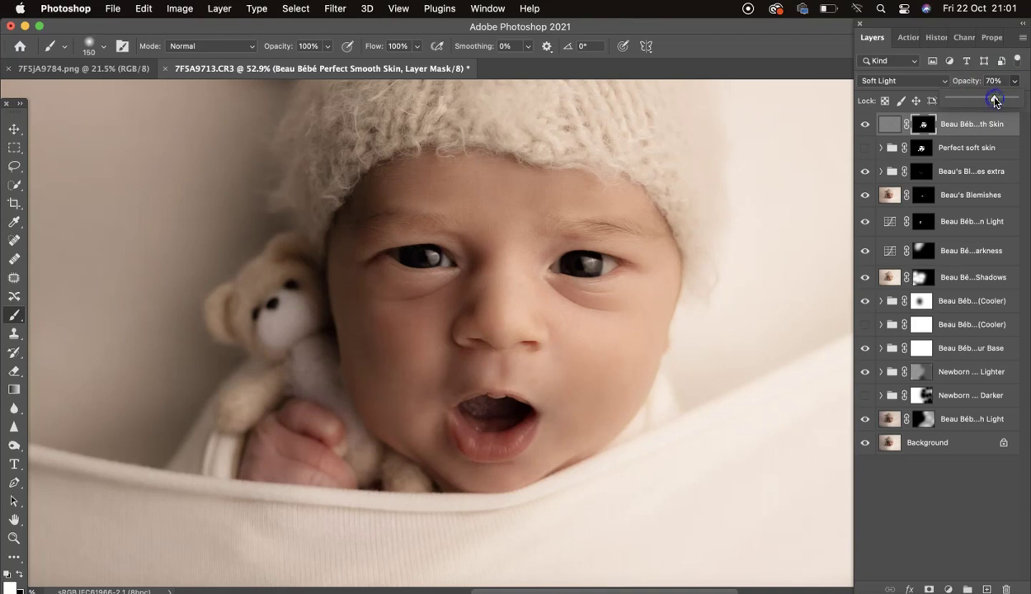
Run the Beau Bébé Magic Beau Skin action
click(908, 37)
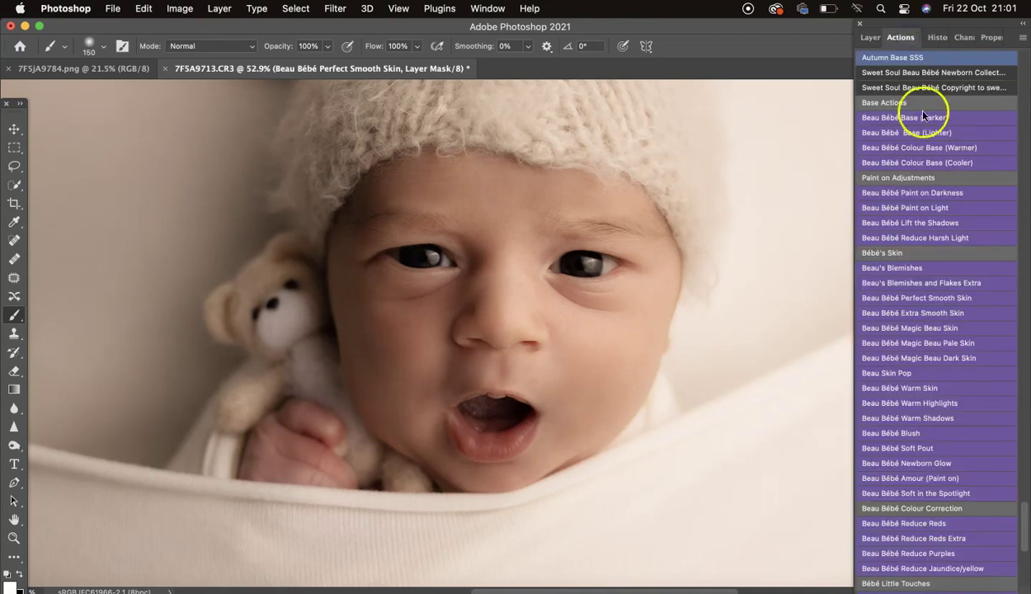
scroll(948, 313, down, 2)
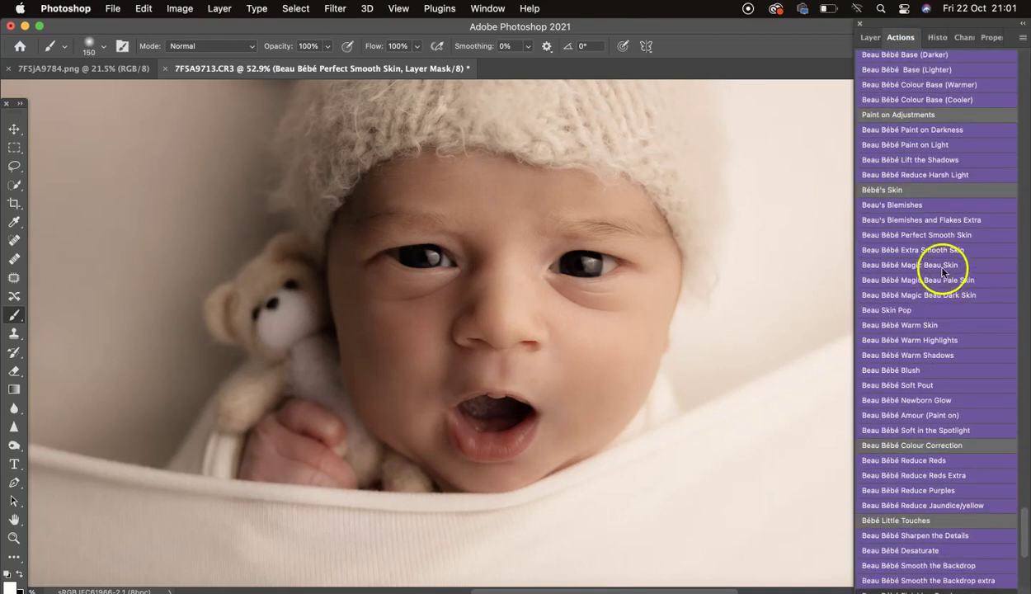
click(951, 265)
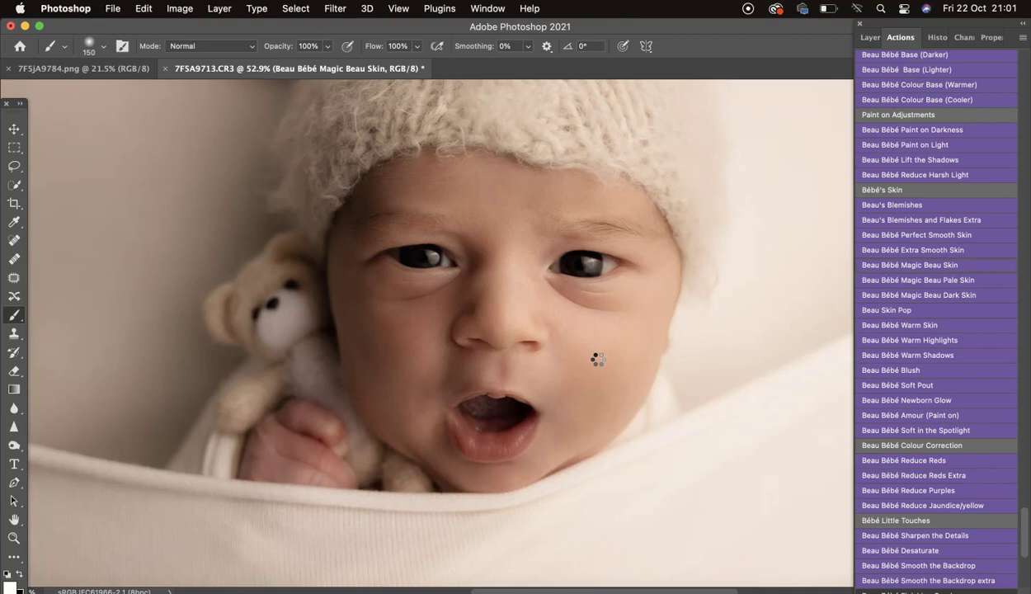
Enlarge the brush to 1100 px and paint white on the Magic Beau Skin mask over the whole face and hand
key(bracketright)
key(bracketright)
key(bracketright)
key(bracketright)
key(bracketright)
key(bracketright)
key(bracketright)
key(bracketright)
key(bracketright)
key(bracketright)
key(bracketright)
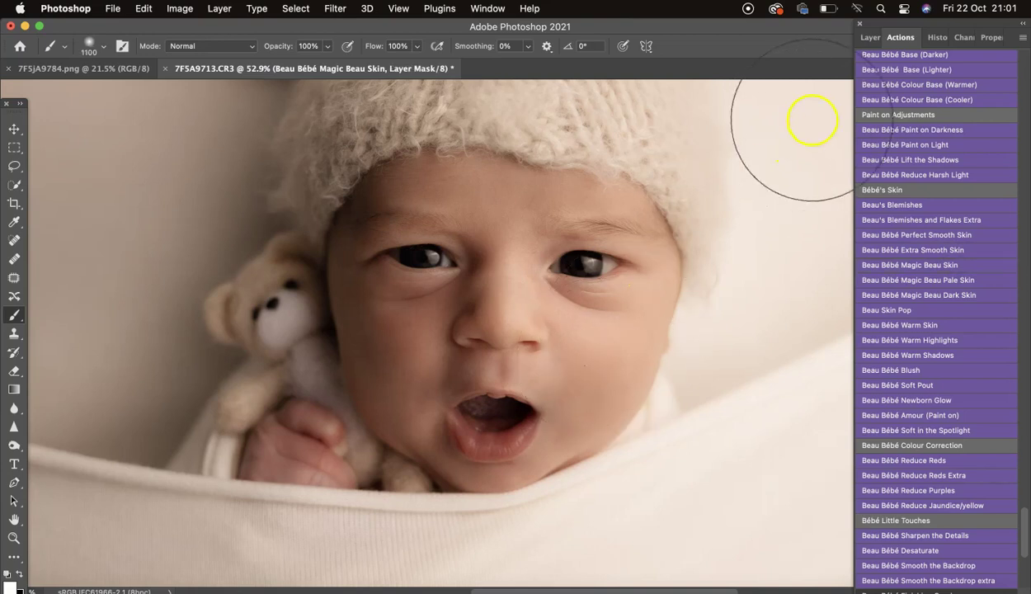
click(872, 38)
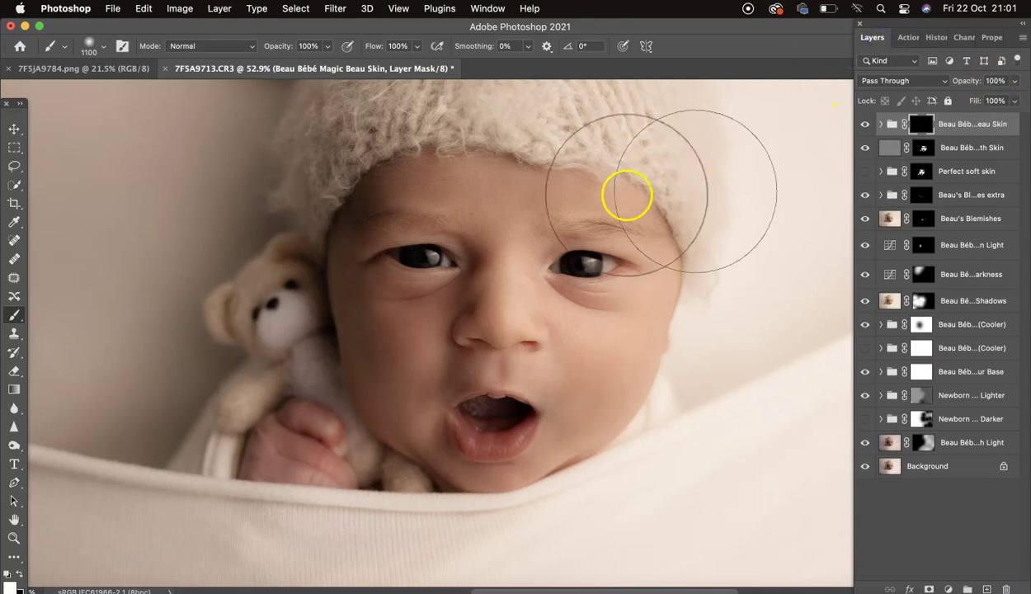
drag(343, 419, 317, 433)
mouse_move(438, 270)
mouse_down()
mouse_move(446, 276)
mouse_move(403, 224)
mouse_up()
click(479, 368)
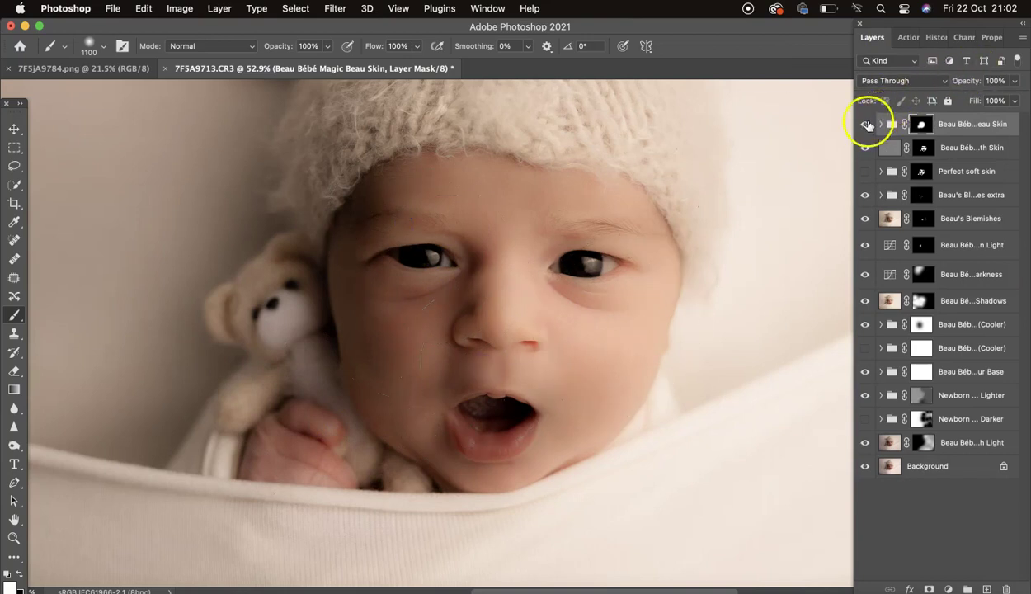
Lower the Magic Beau Skin group's opacity to 53% and compare the portrait with and without it
click(865, 124)
click(865, 124)
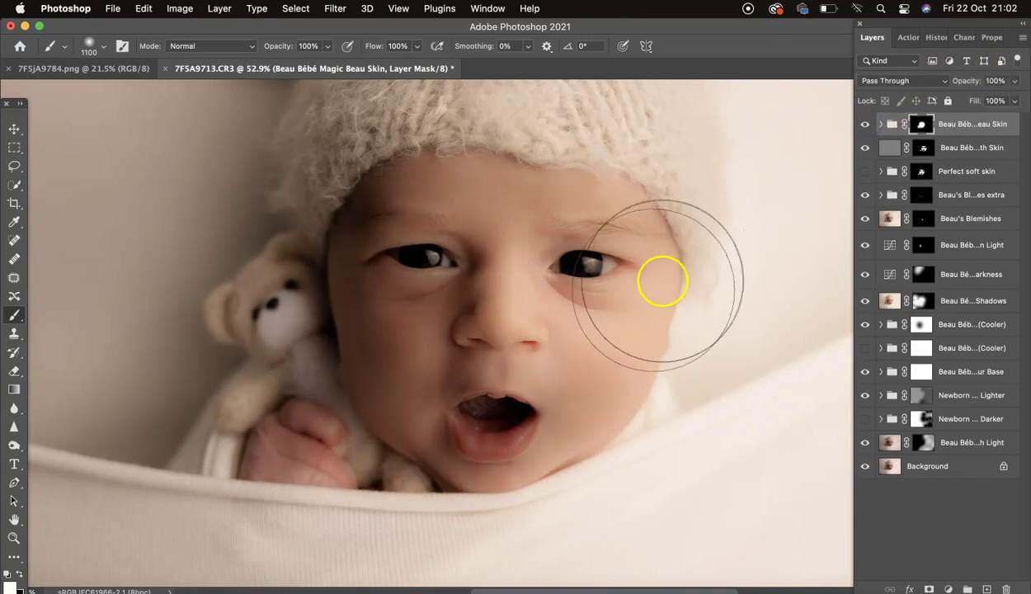
scroll(664, 279, down, 5)
scroll(664, 279, down, 1)
click(1014, 80)
drag(987, 100, 989, 100)
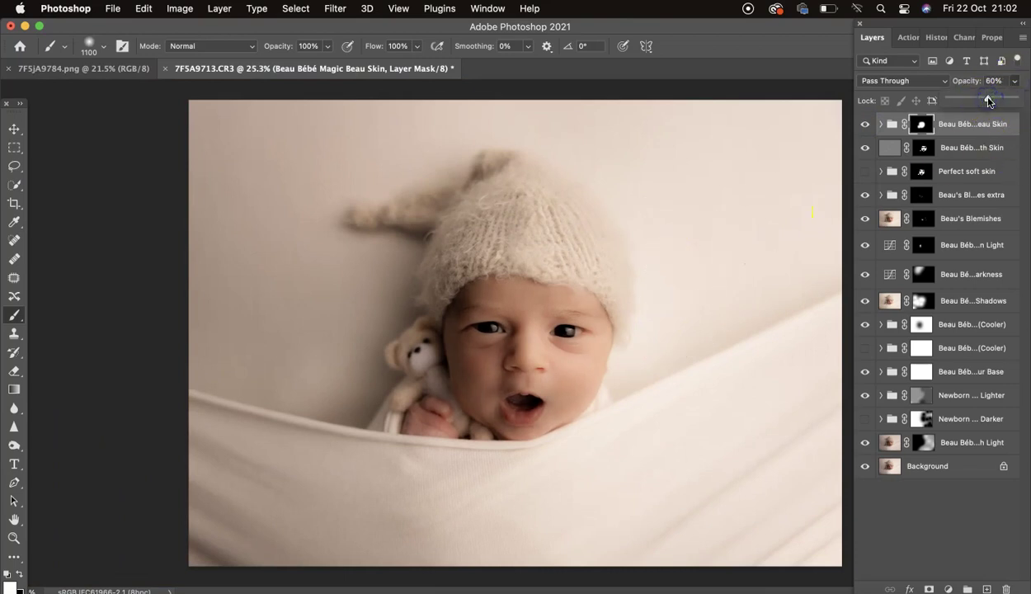
click(866, 124)
click(866, 125)
click(866, 125)
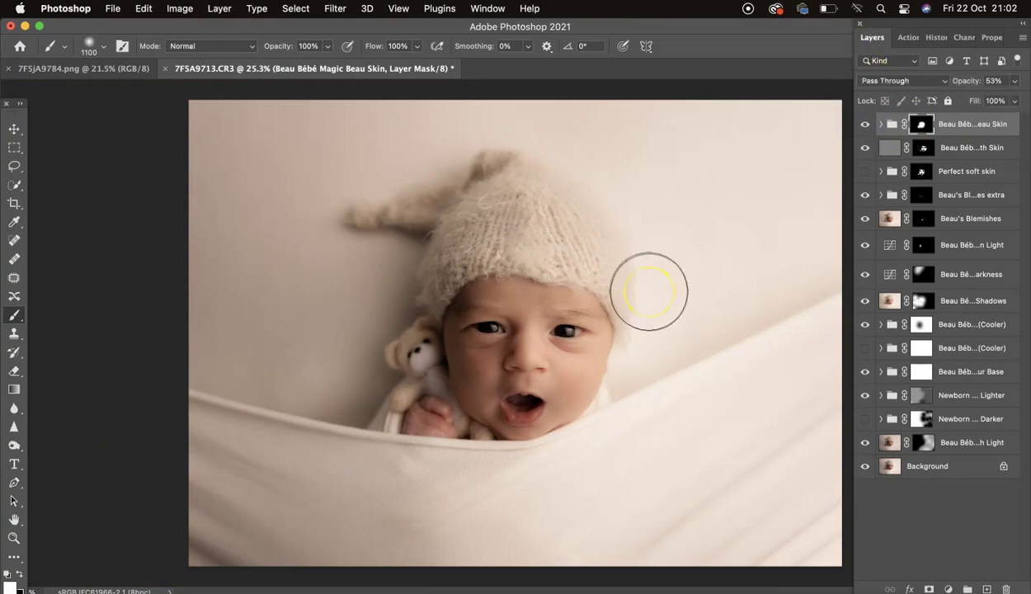
Reduce the brush to 175 px and paint black on the Magic Beau Skin mask over the eyes
key(bracketleft)
key(bracketleft)
key(bracketleft)
key(bracketleft)
mouse_move(536, 321)
mouse_down()
mouse_move(579, 332)
mouse_move(485, 322)
mouse_up()
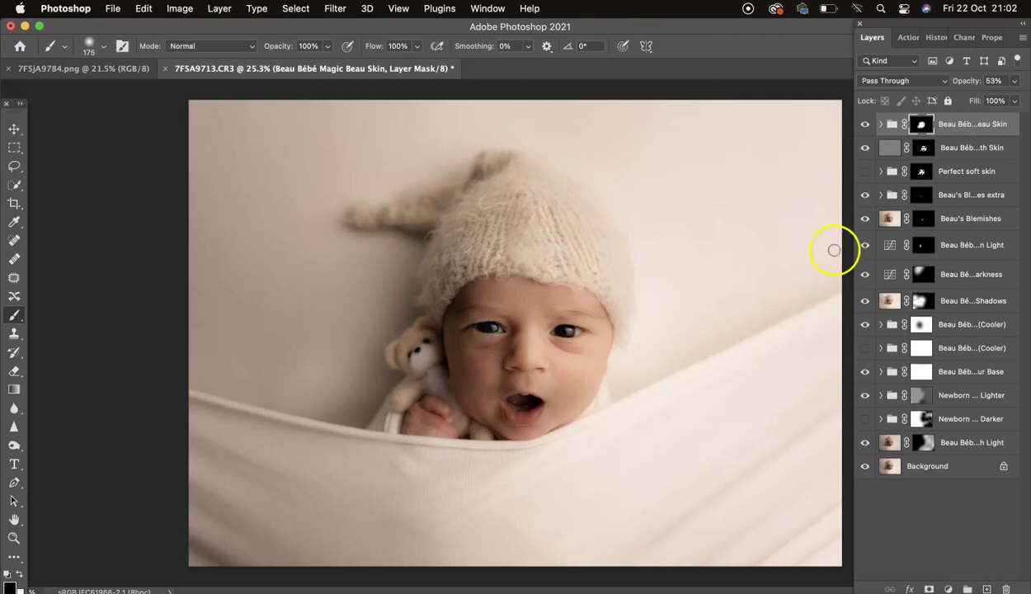
Check the Magic Beau Skin effect and lower the group's opacity to 37%
click(864, 124)
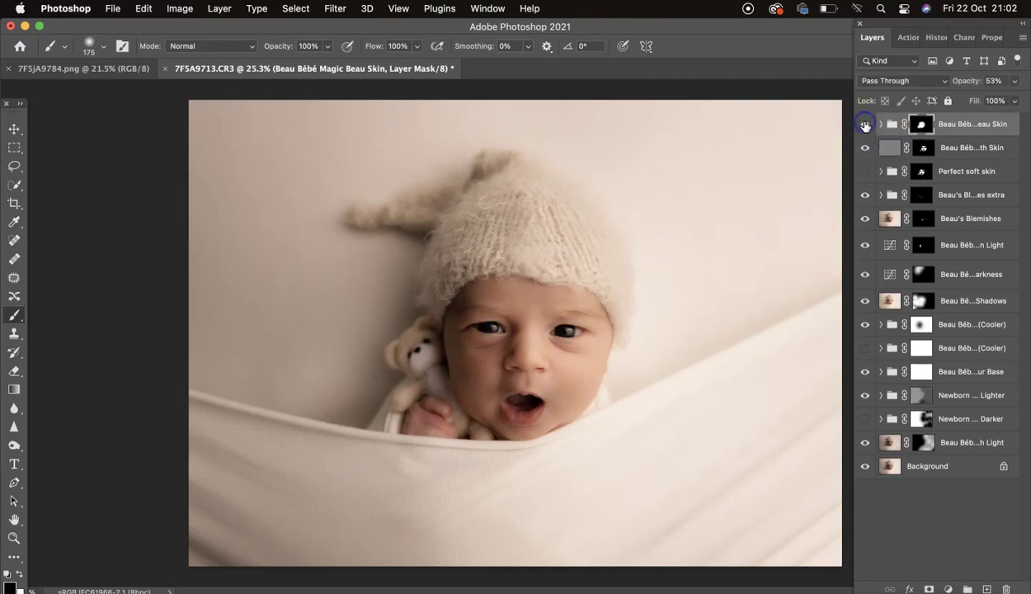
click(1014, 80)
drag(990, 99, 978, 99)
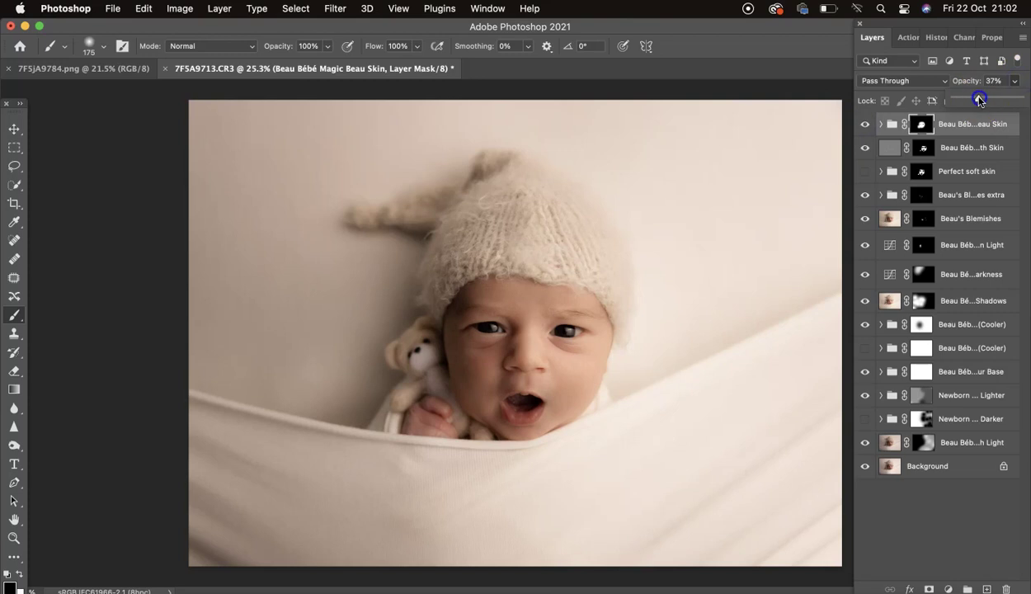
Run the Beau Bébé Magic Beau Pale Skin action
click(908, 38)
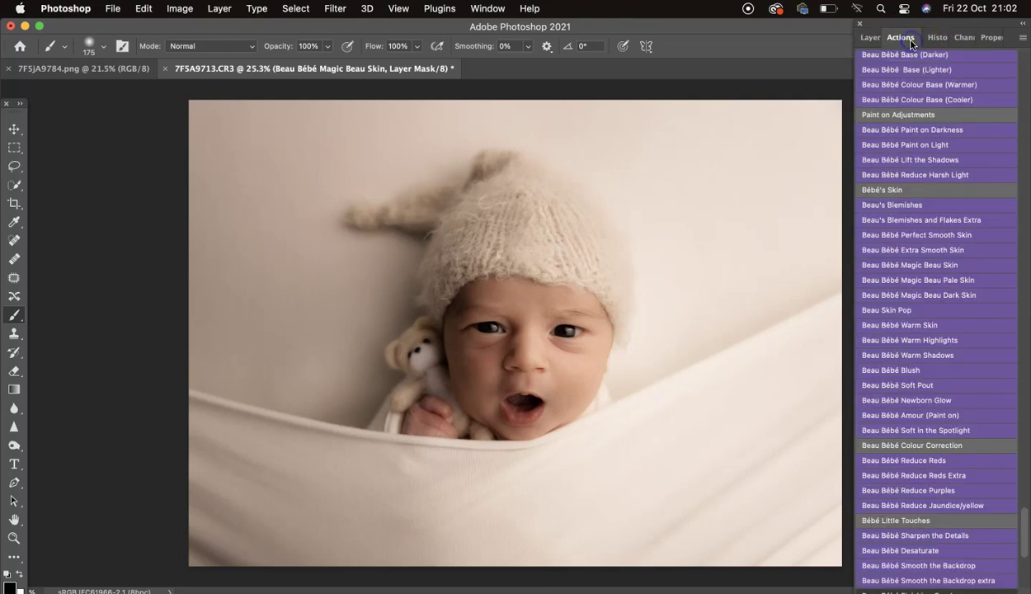
click(962, 281)
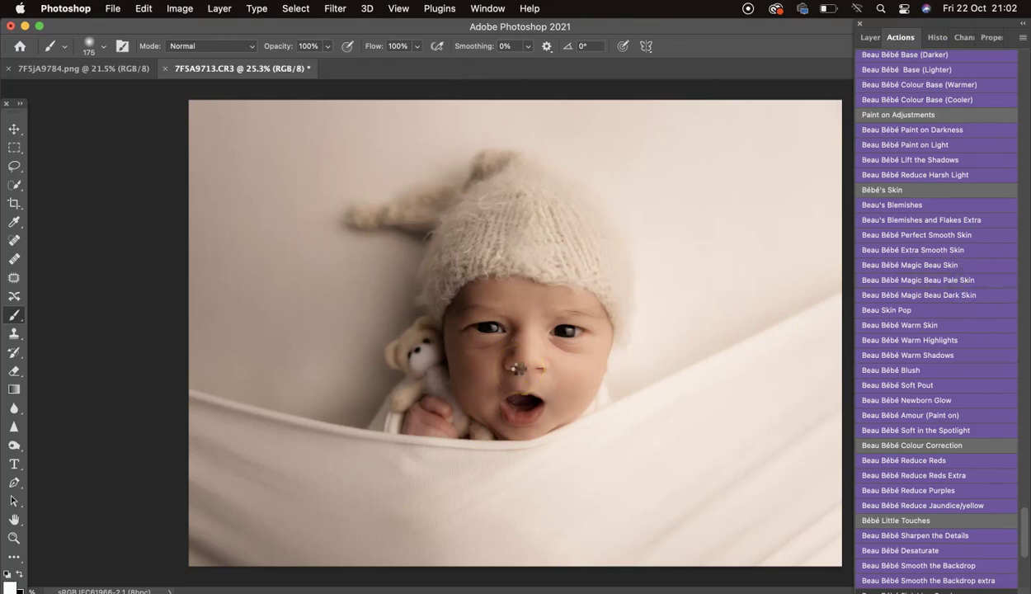
Paint white at 40% brush opacity on the Magic Beau Pale Skin mask over the baby's face and hand
scroll(514, 369, up, 3)
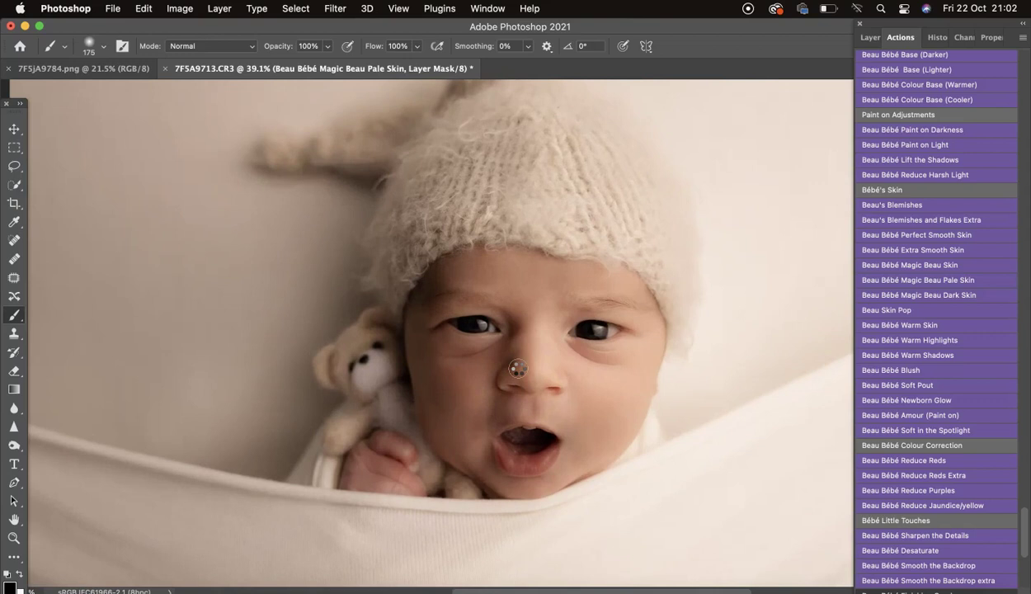
scroll(517, 369, down, 2)
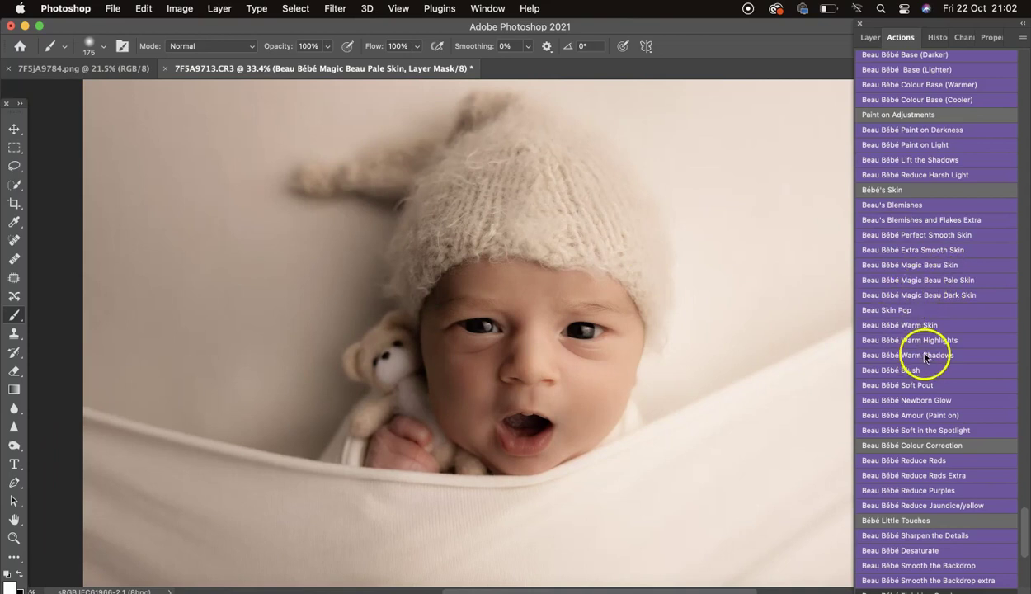
drag(600, 324, 562, 338)
mouse_move(561, 337)
mouse_down()
mouse_move(489, 271)
mouse_move(471, 283)
mouse_move(567, 285)
mouse_move(612, 307)
mouse_move(628, 367)
mouse_move(541, 359)
mouse_up()
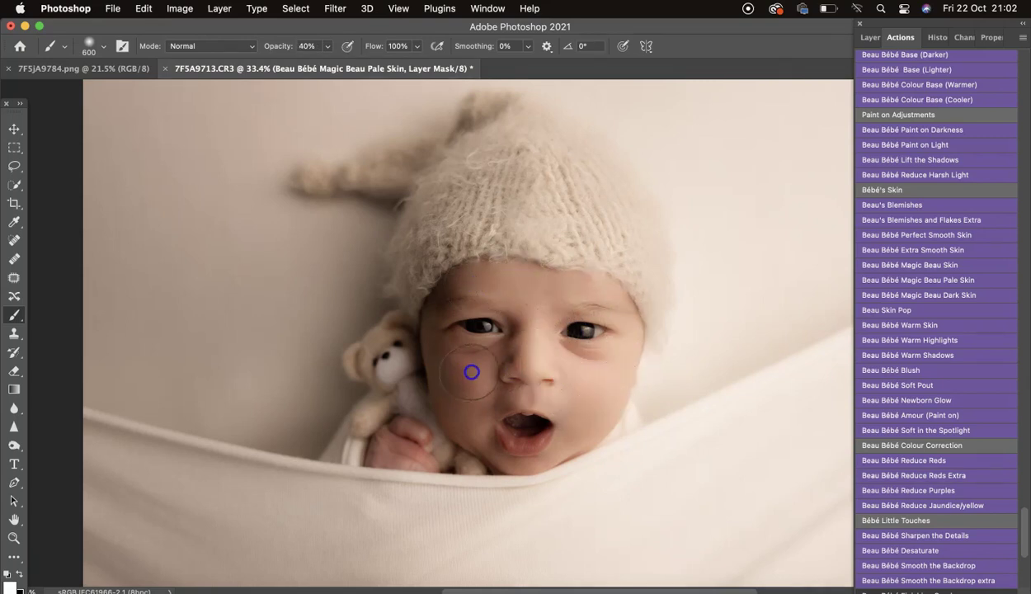
mouse_move(460, 398)
mouse_down()
mouse_move(495, 376)
mouse_move(566, 431)
mouse_move(546, 455)
mouse_move(493, 453)
mouse_up()
drag(414, 438, 412, 453)
Compare the portrait with and without the Magic Beau Pale Skin group
click(870, 37)
click(864, 125)
click(862, 125)
click(863, 125)
click(862, 125)
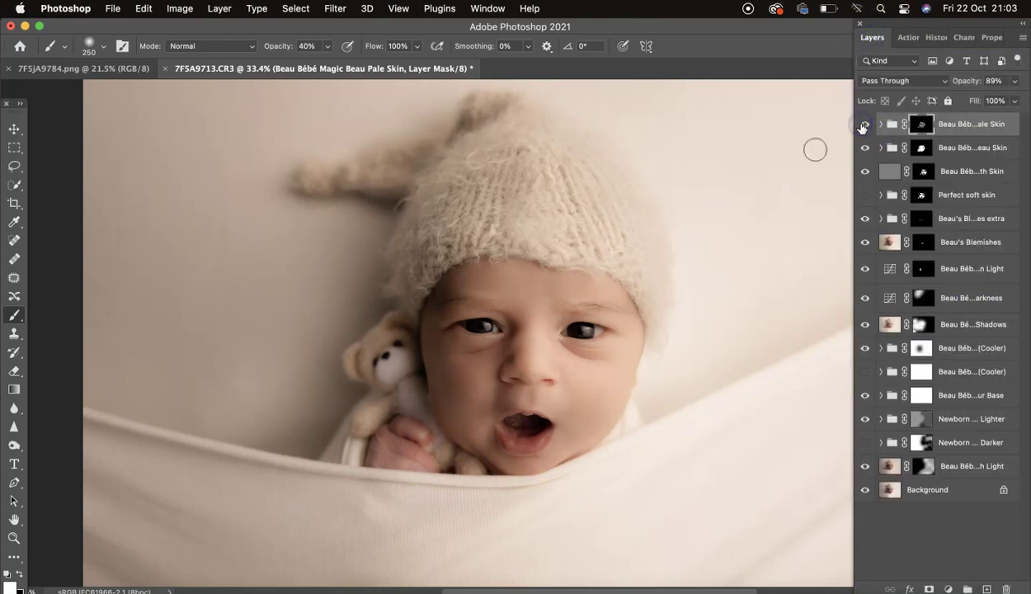
Paint more Magic Beau Pale Skin effect on the face with a 500 px brush and compare before and after
click(489, 350)
click(865, 128)
click(865, 128)
click(434, 292)
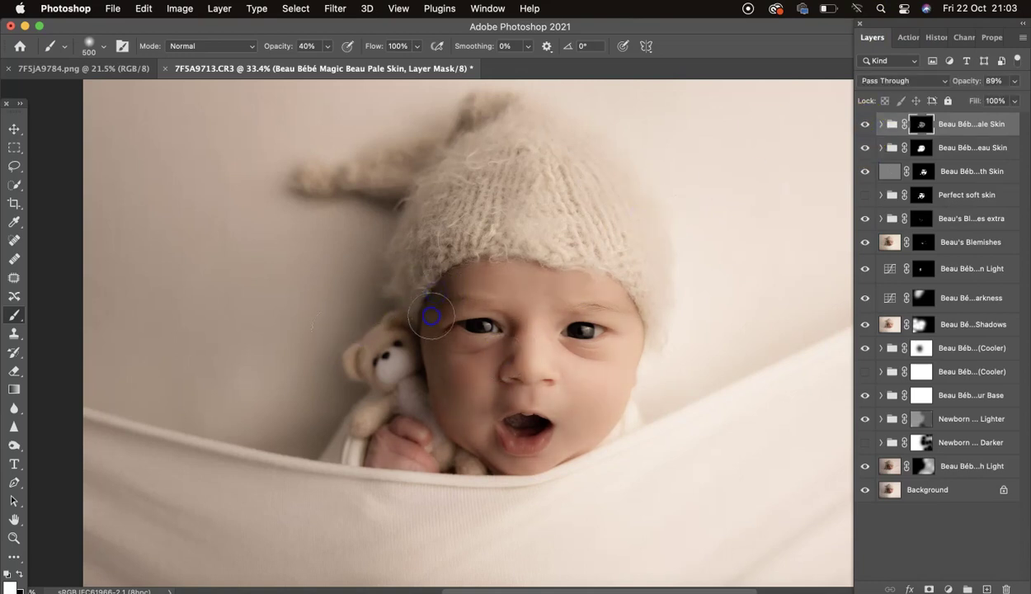
click(865, 125)
click(864, 127)
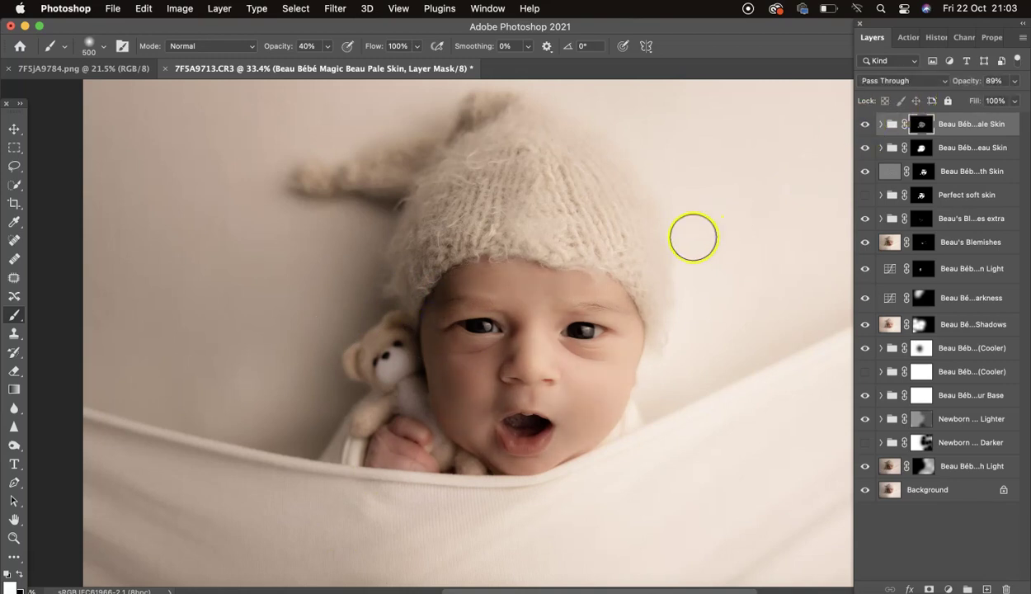
Lower the Magic Beau Pale Skin group's opacity to 76%
scroll(693, 238, down, 3)
click(1014, 80)
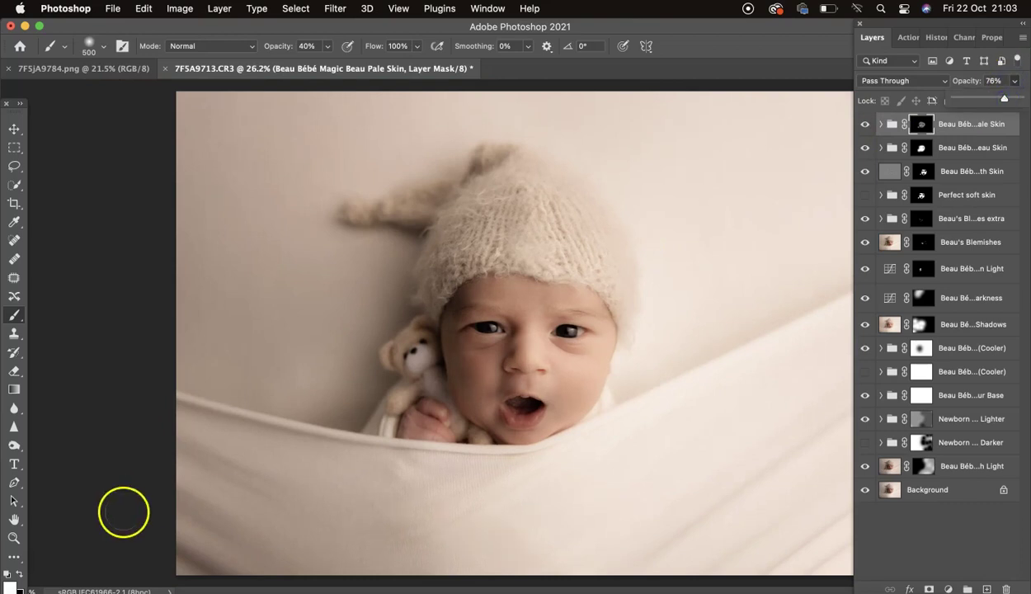
click(131, 410)
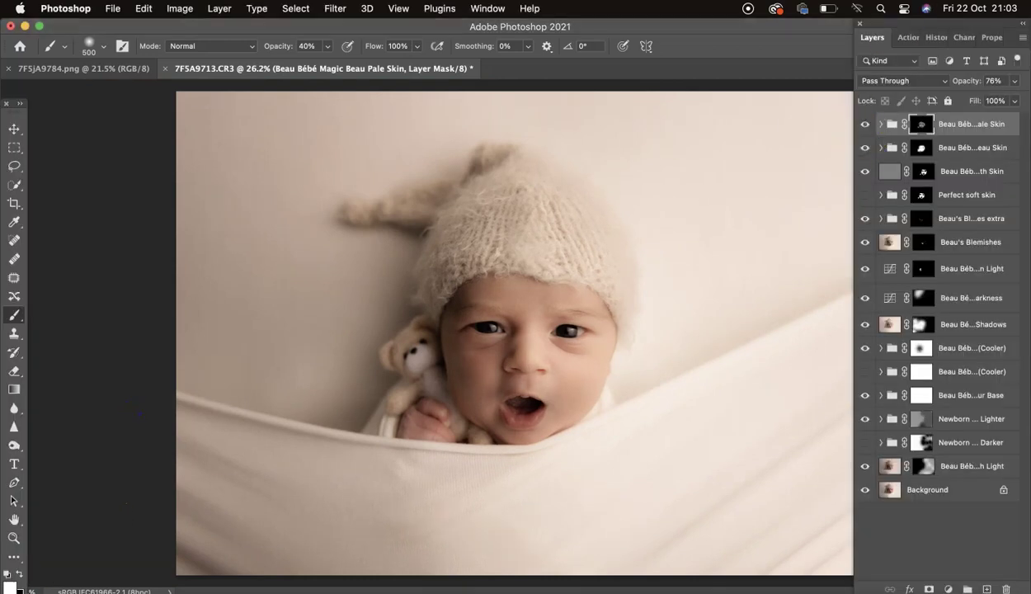
Run the Beau Skin Pop action and paint it over the face and hand with the 500 px brush at 40% opacity
click(908, 37)
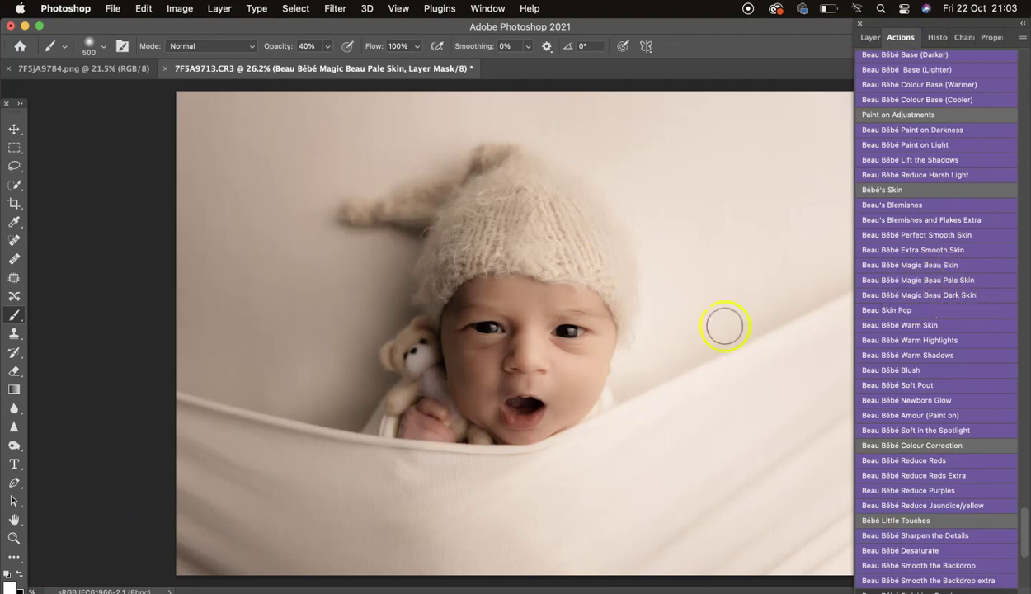
click(899, 314)
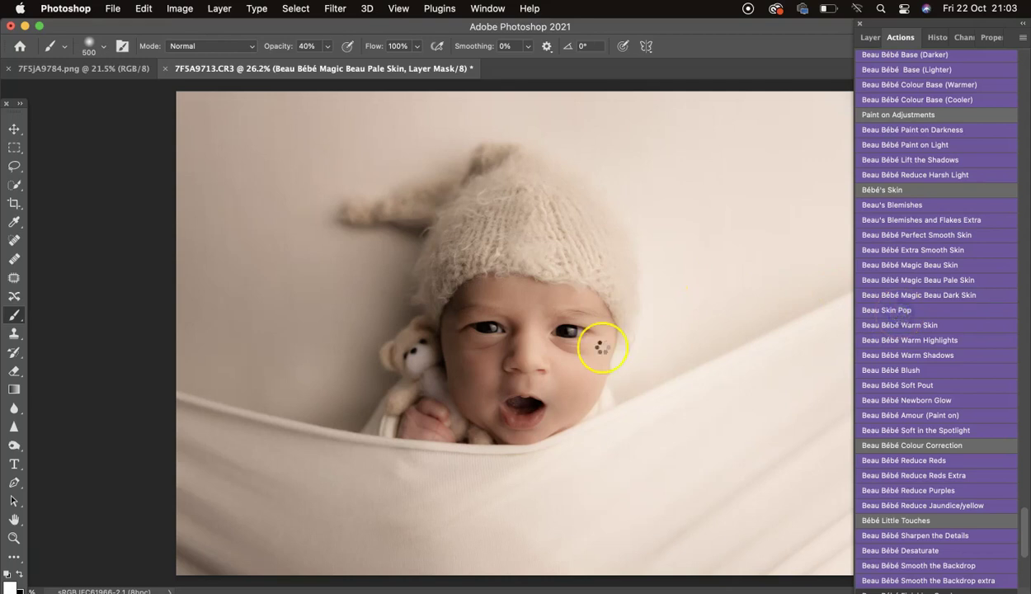
drag(602, 347, 536, 343)
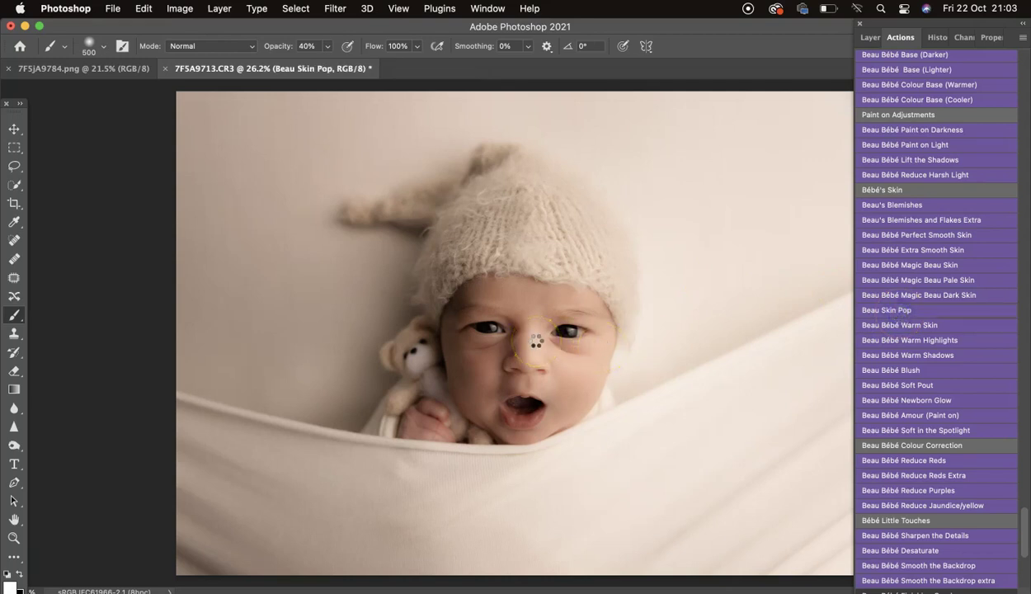
mouse_move(536, 340)
mouse_down()
mouse_move(563, 370)
mouse_move(590, 364)
mouse_move(468, 363)
mouse_move(488, 392)
mouse_move(523, 375)
mouse_move(547, 413)
mouse_up()
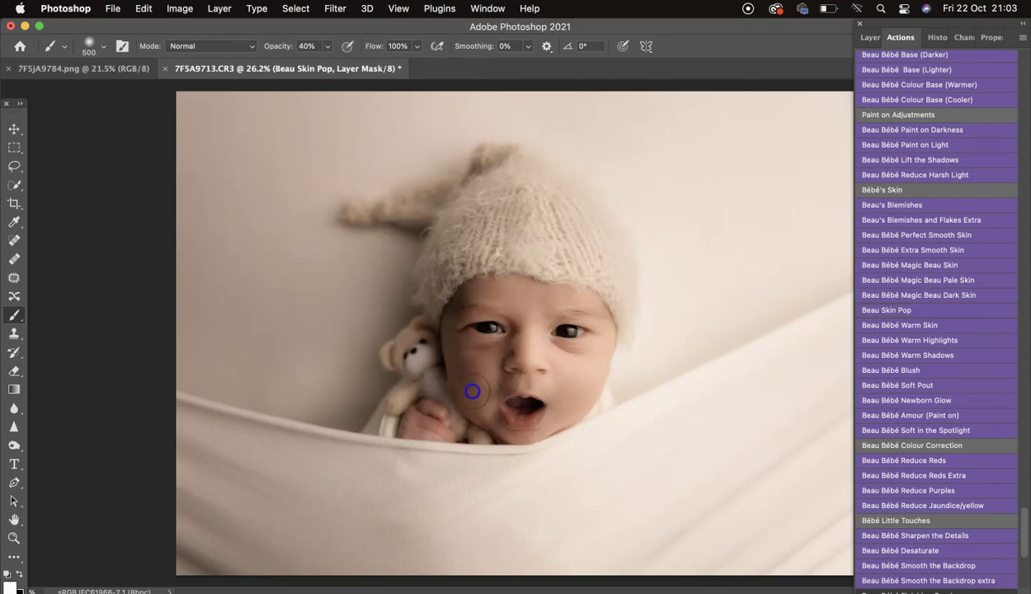
mouse_move(530, 301)
mouse_down()
mouse_move(600, 341)
mouse_move(480, 400)
mouse_up()
drag(461, 294, 466, 287)
drag(415, 407, 422, 419)
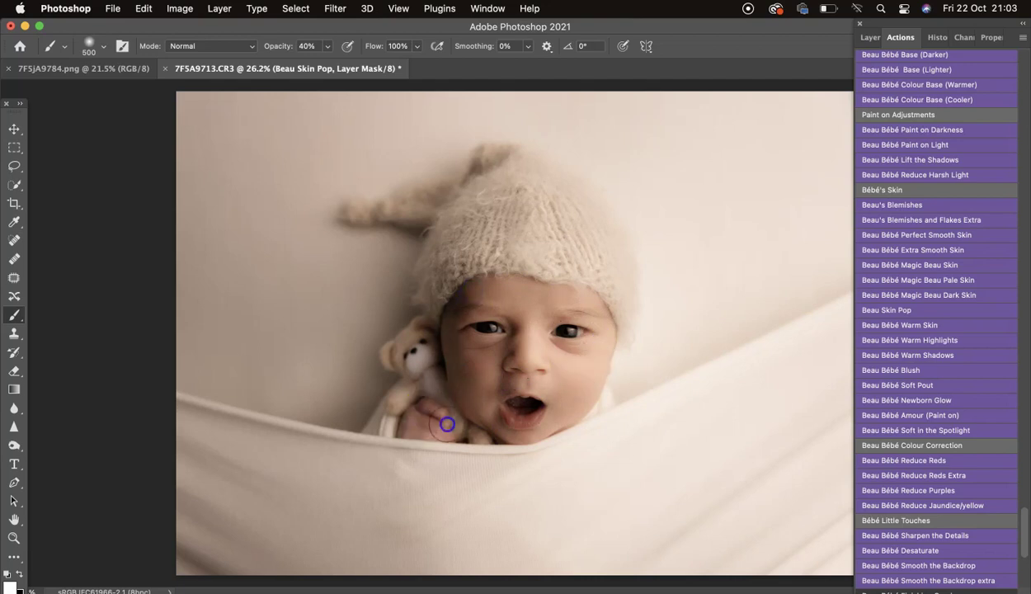
Compare the portrait with and without Beau Skin Pop and lower the group's opacity to 77%
click(858, 46)
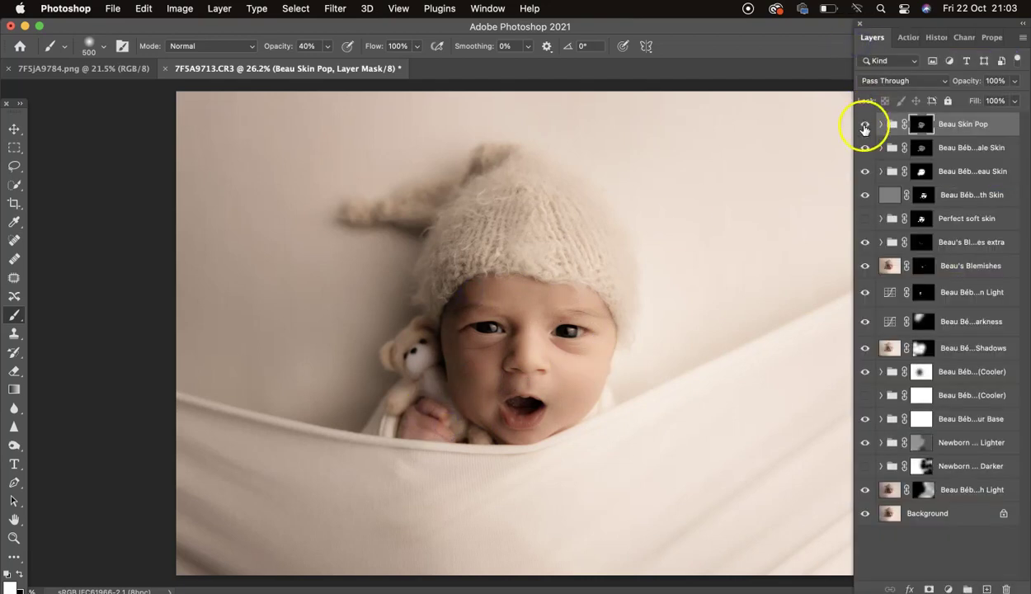
click(864, 126)
click(864, 125)
click(1014, 80)
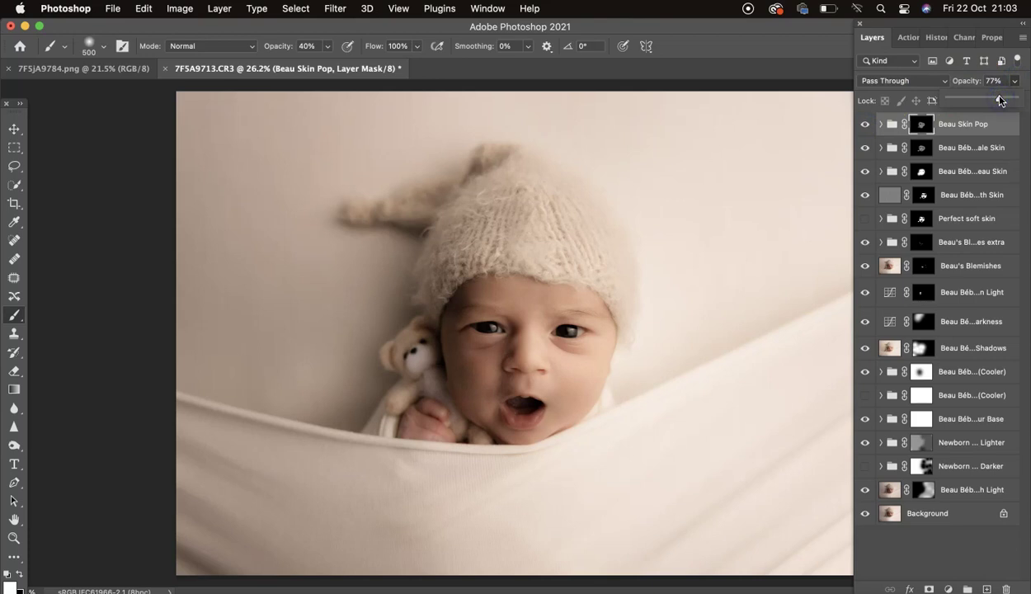
Try the Beau Bébé Warm Highlights action on the face
click(908, 38)
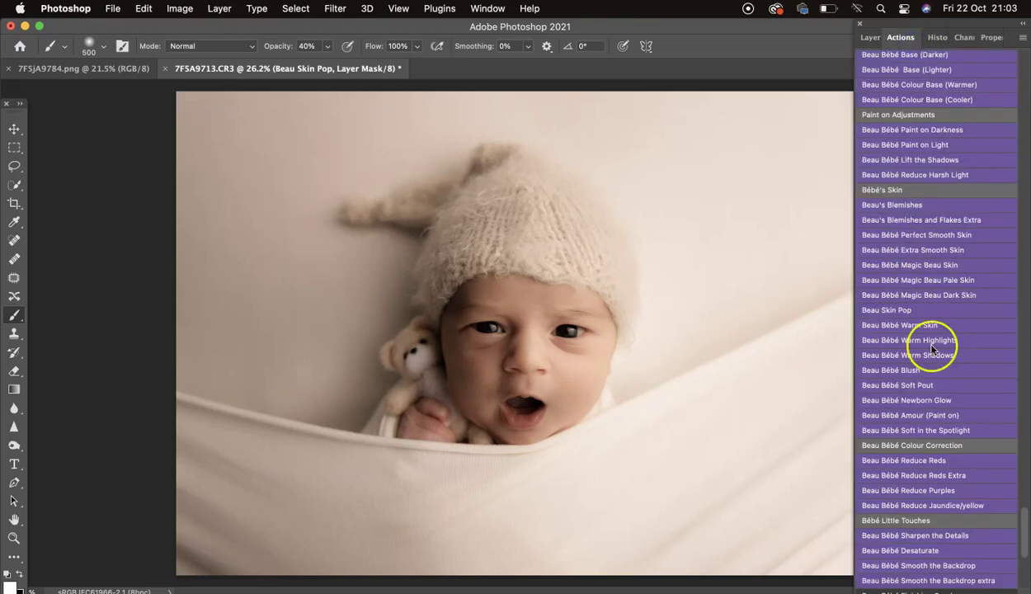
scroll(932, 348, down, 2)
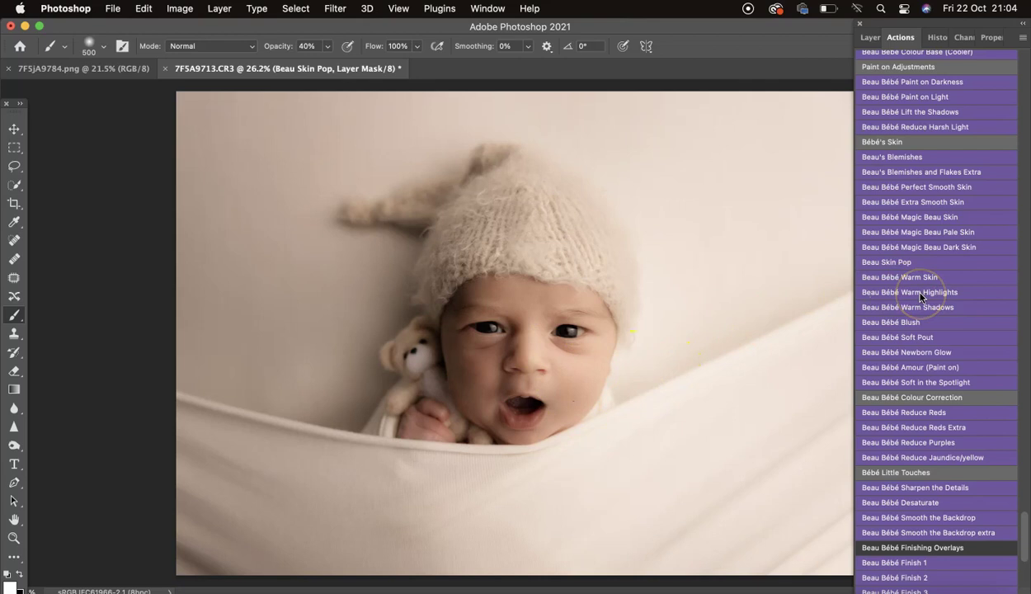
click(922, 295)
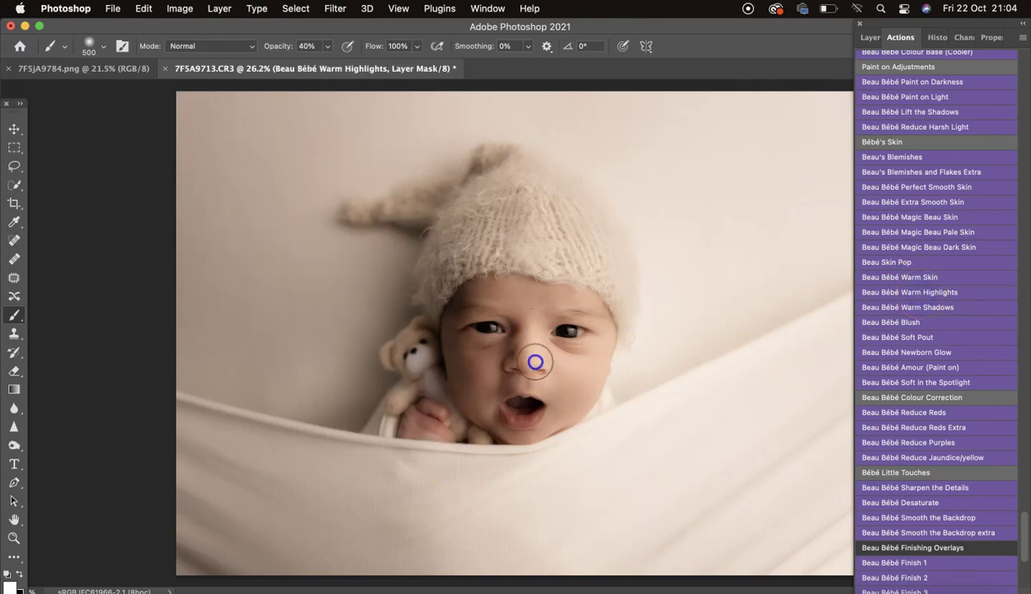
click(938, 255)
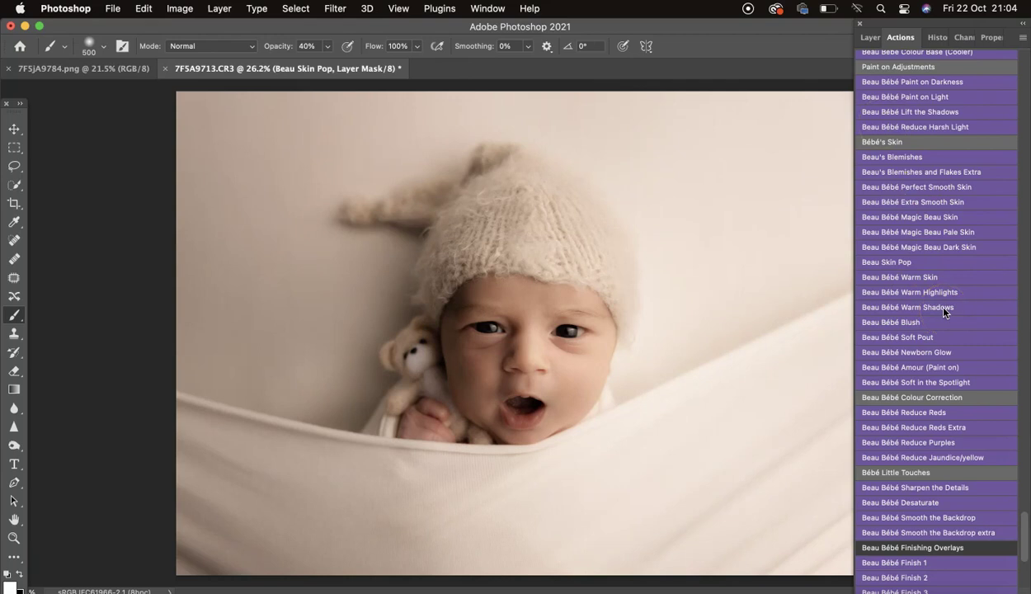
Run the Beau Bébé Blush action and paint it on the cheeks with the 500 px brush at 30% opacity
click(924, 324)
click(558, 376)
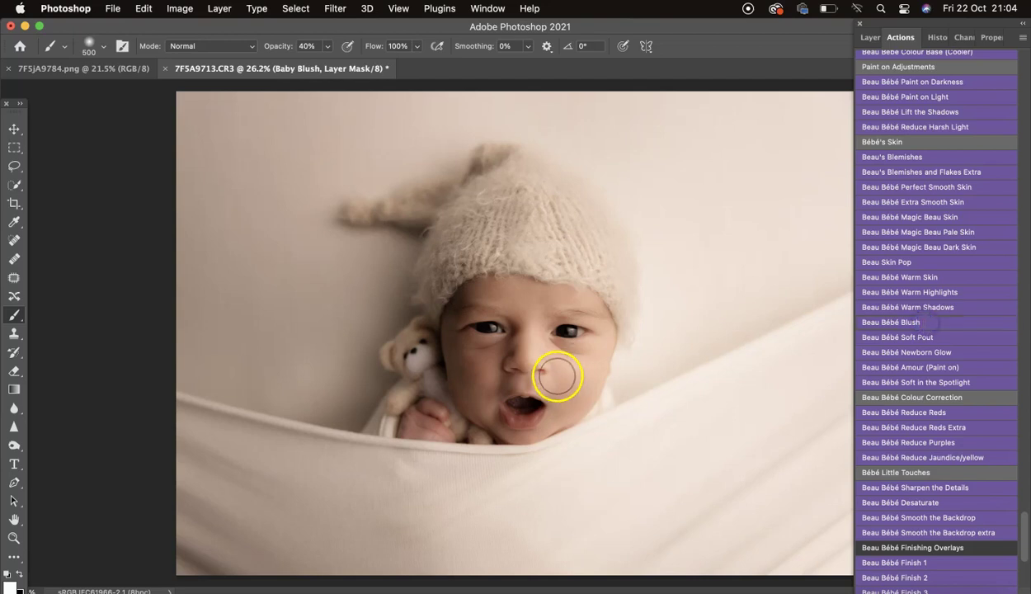
scroll(558, 376, up, 3)
click(599, 396)
click(483, 404)
click(603, 395)
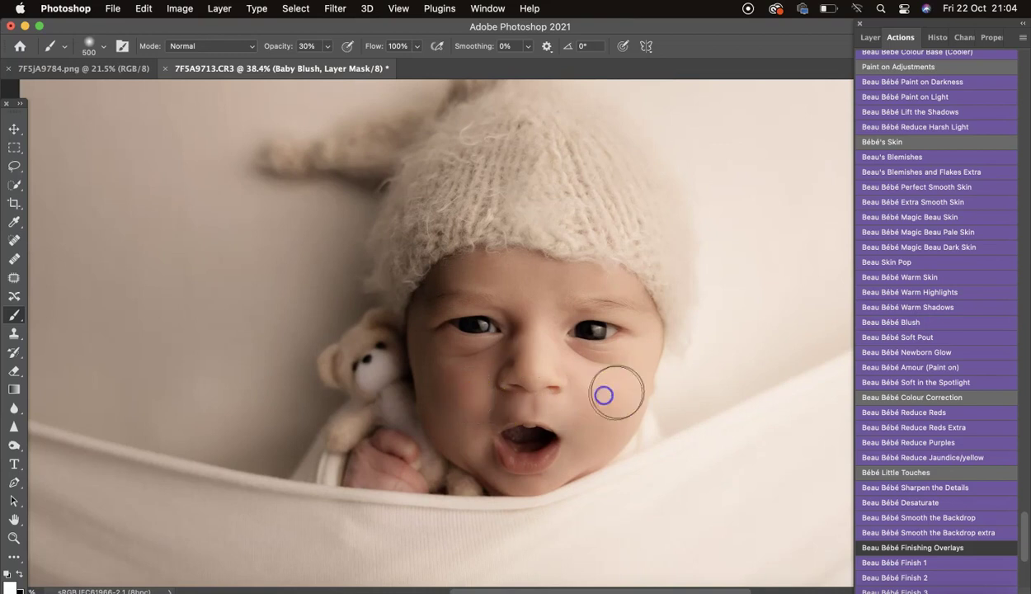
Compare the portrait with and without Baby Blush and add more blush to the cheek beside the mouth
click(860, 68)
click(870, 38)
click(865, 126)
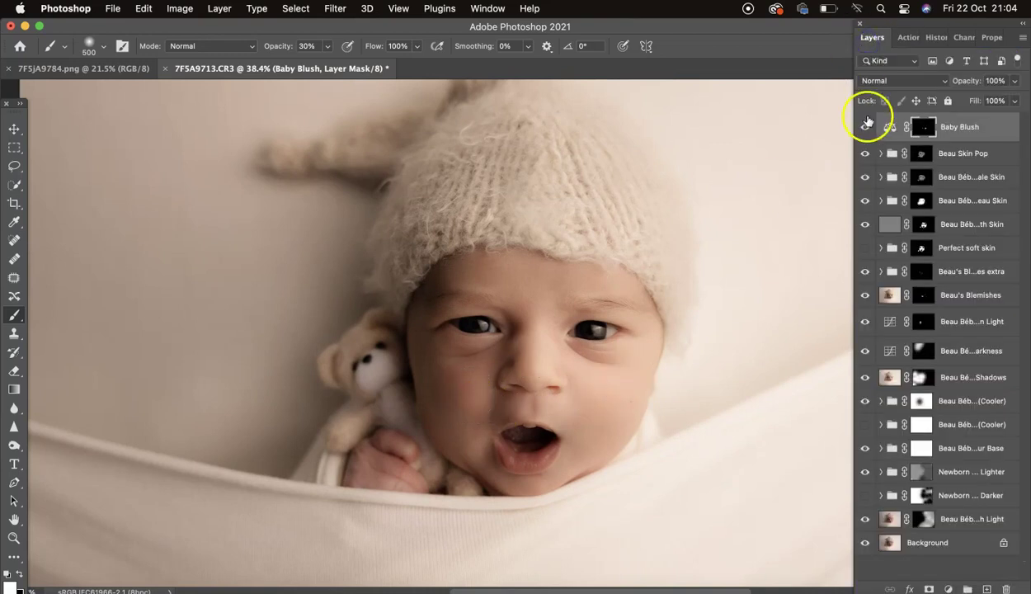
click(866, 126)
click(865, 127)
click(865, 126)
click(600, 411)
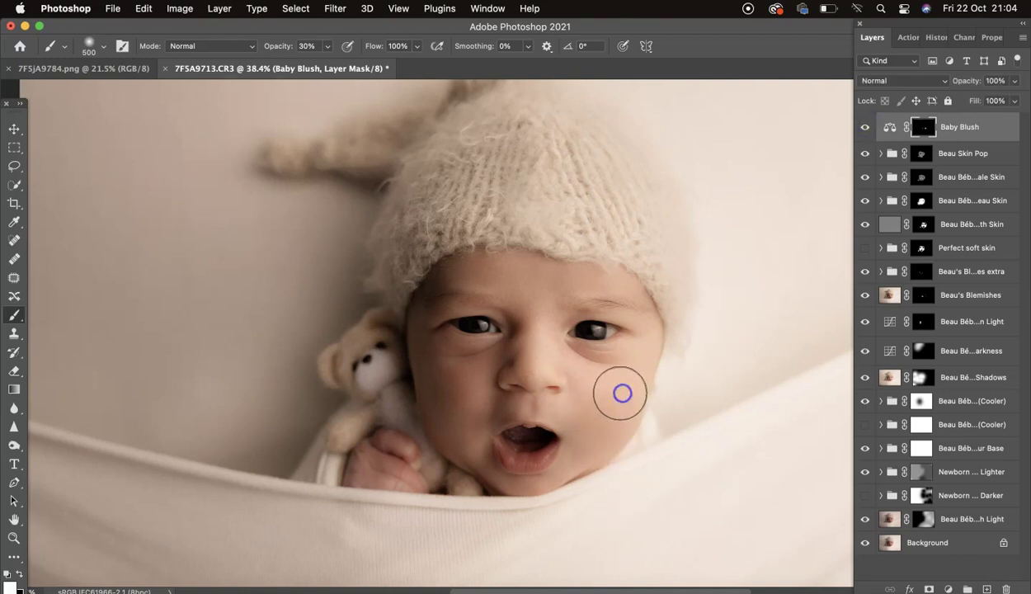
scroll(608, 399, down, 5)
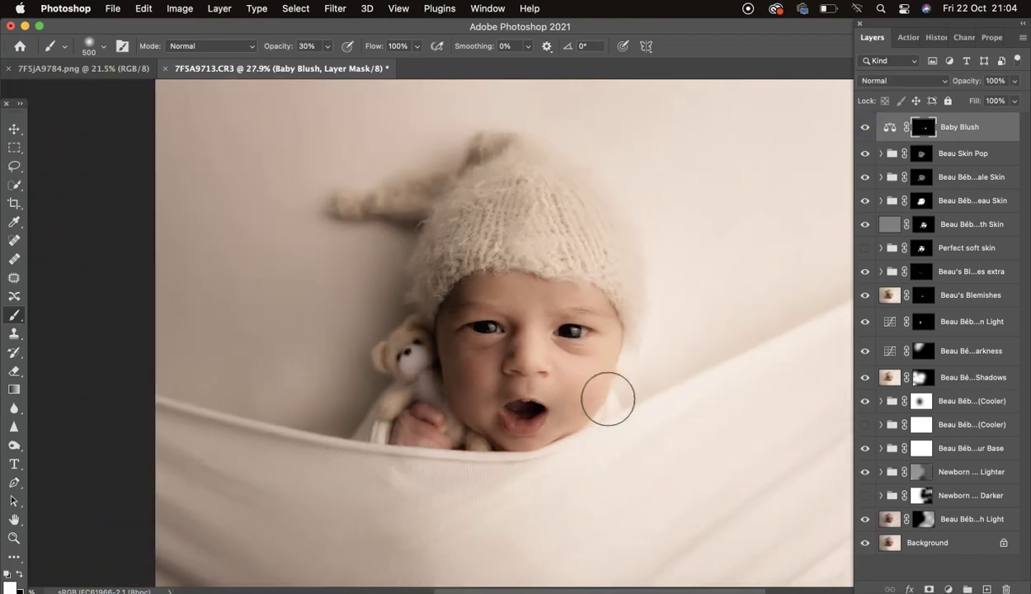
Open the Baby Blush layer's Color Balance settings and shift the midtones further toward red
click(902, 39)
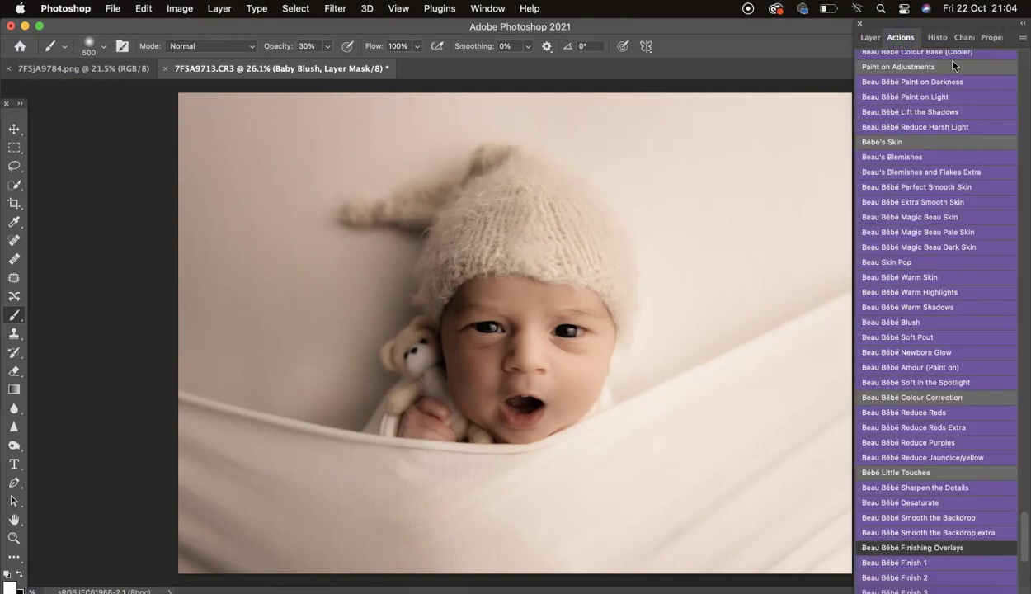
click(870, 38)
click(898, 39)
click(873, 38)
click(888, 126)
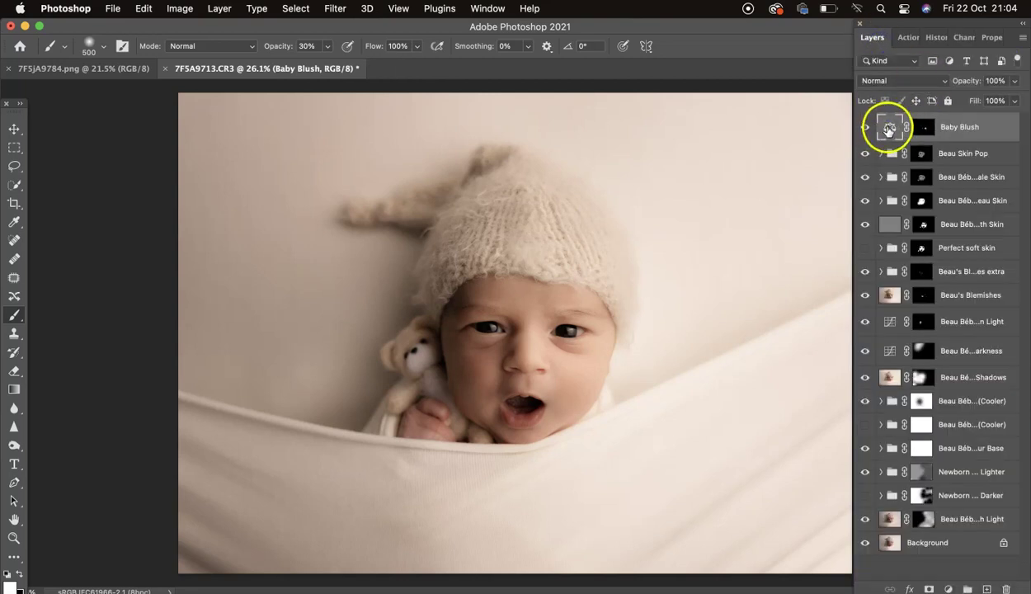
click(980, 38)
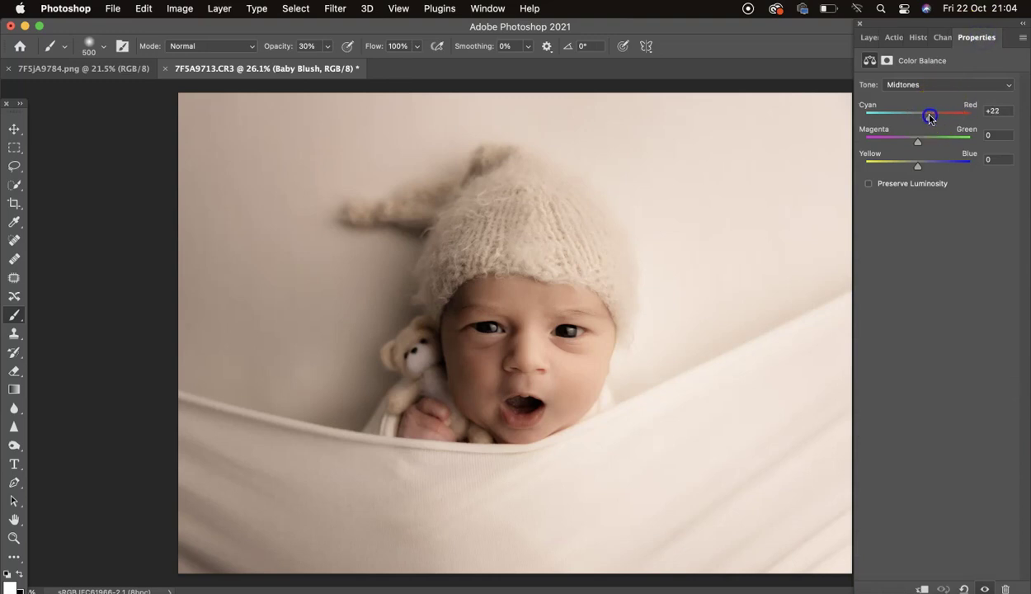
drag(934, 118, 932, 116)
Shift the highlights of the Baby Blush Color Balance toward red to about +8
click(931, 86)
click(930, 76)
click(923, 83)
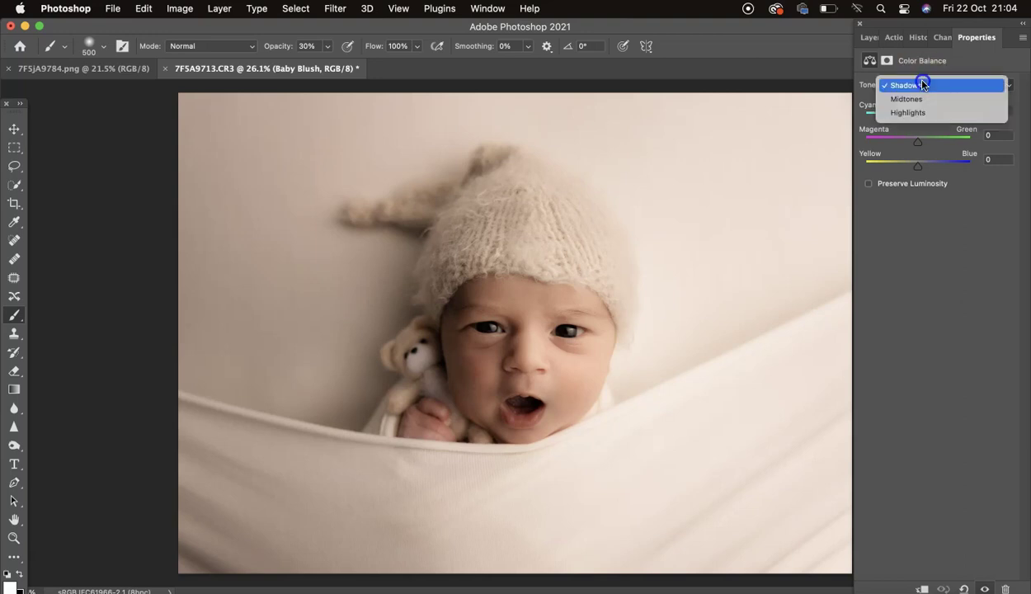
click(923, 111)
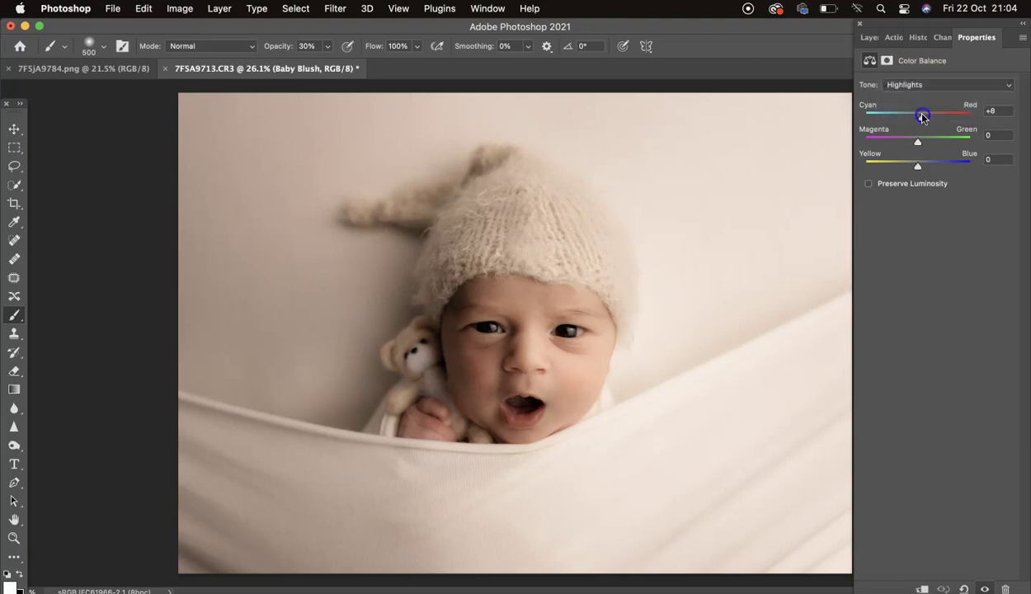
Select the Baby Blush mask and paint more blush onto the cheek nearest the teddy
click(871, 37)
click(921, 127)
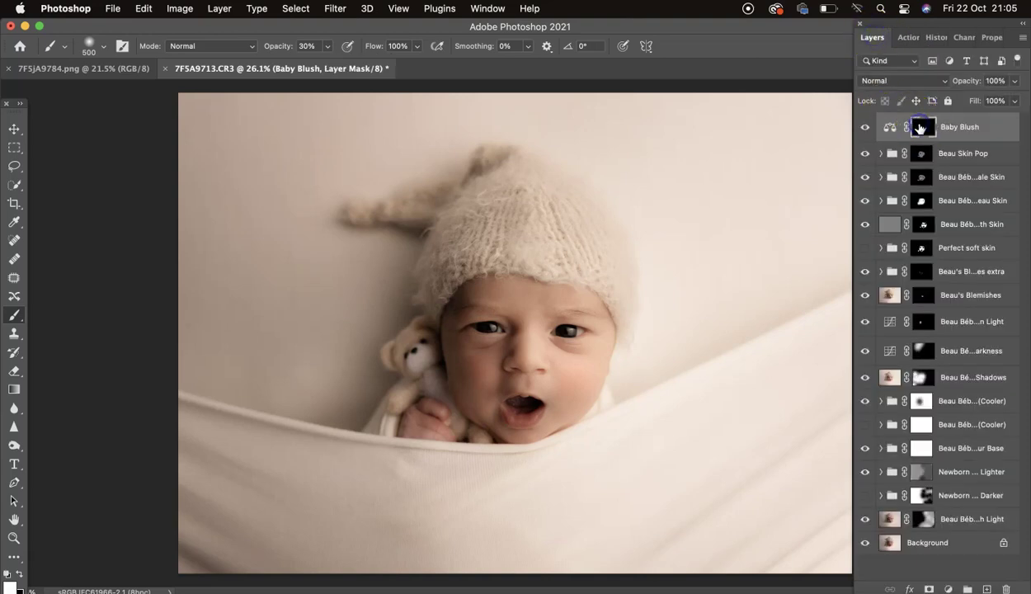
mouse_move(479, 361)
mouse_down()
mouse_move(483, 368)
mouse_move(482, 360)
mouse_up()
Check the Baby Blush effect and paint black at 50% brush opacity on its mask to soften the cheeks
key(x)
click(865, 126)
click(571, 399)
click(588, 380)
click(552, 368)
click(479, 362)
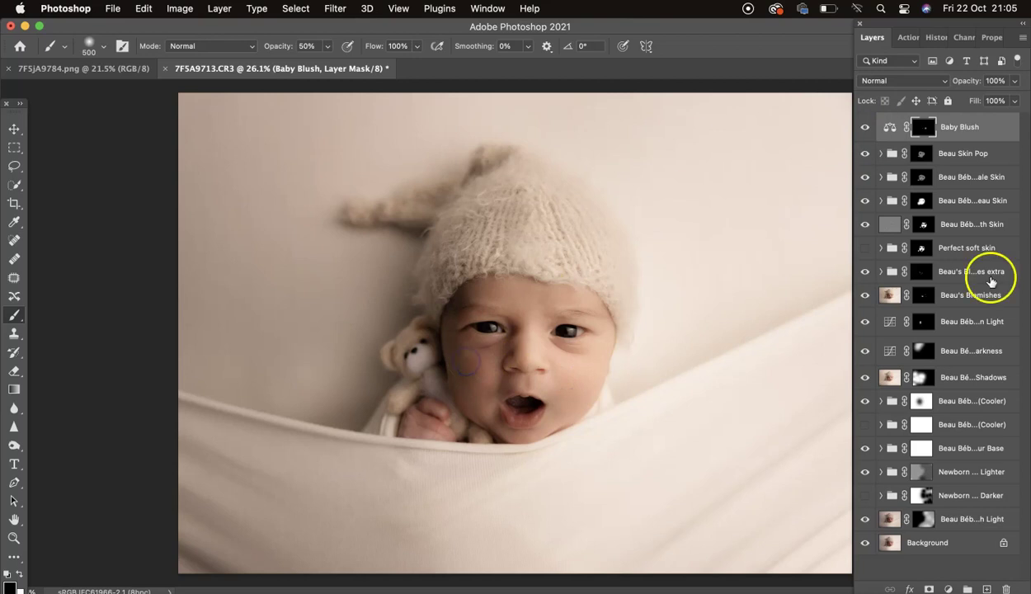
Run the Beau Bébé Soft Pout action, paint it over the lips with a 150 px brush at 50% opacity, and compare
click(901, 37)
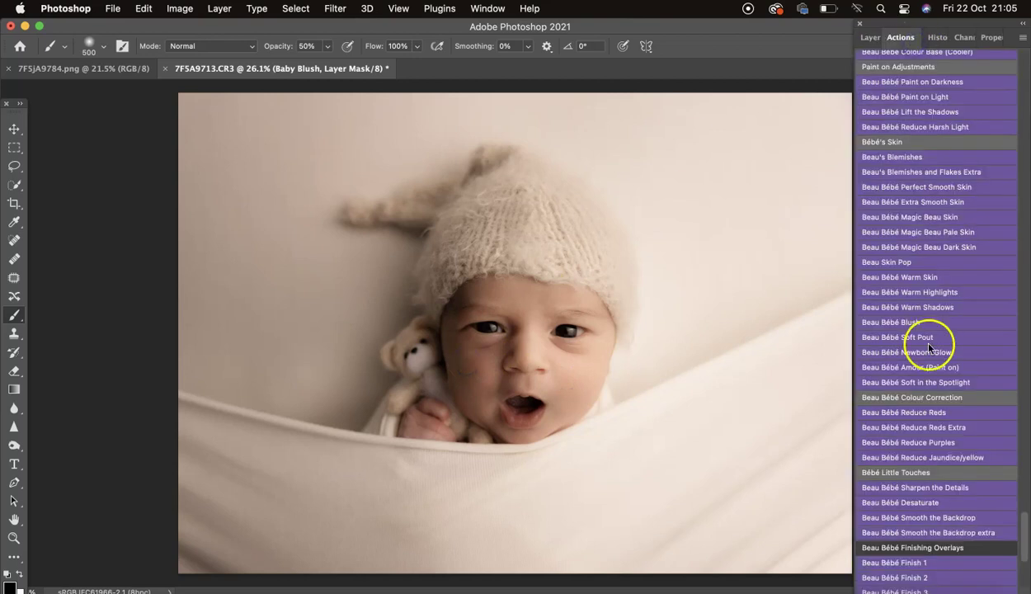
click(928, 338)
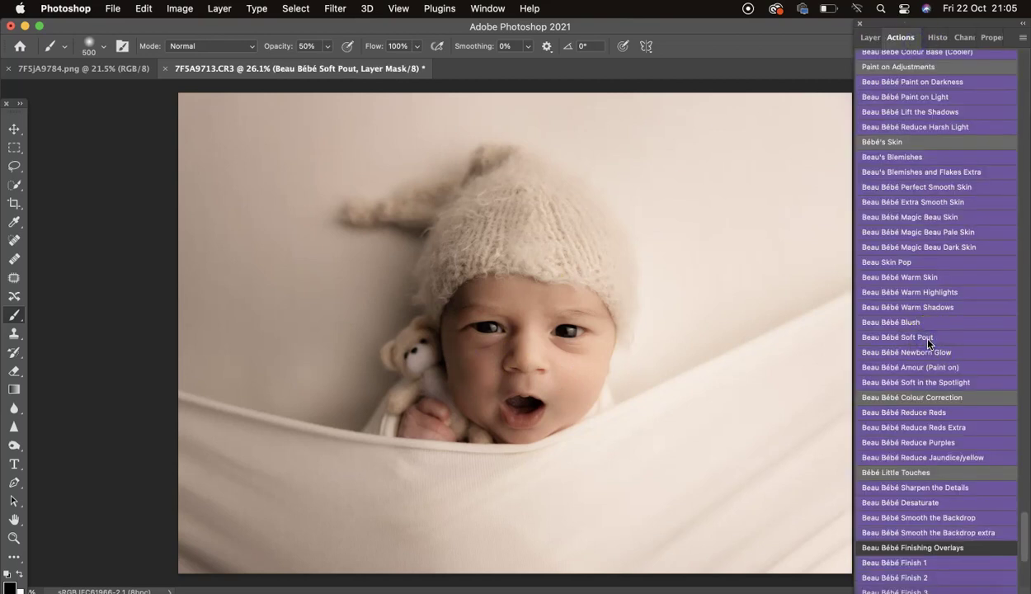
click(869, 37)
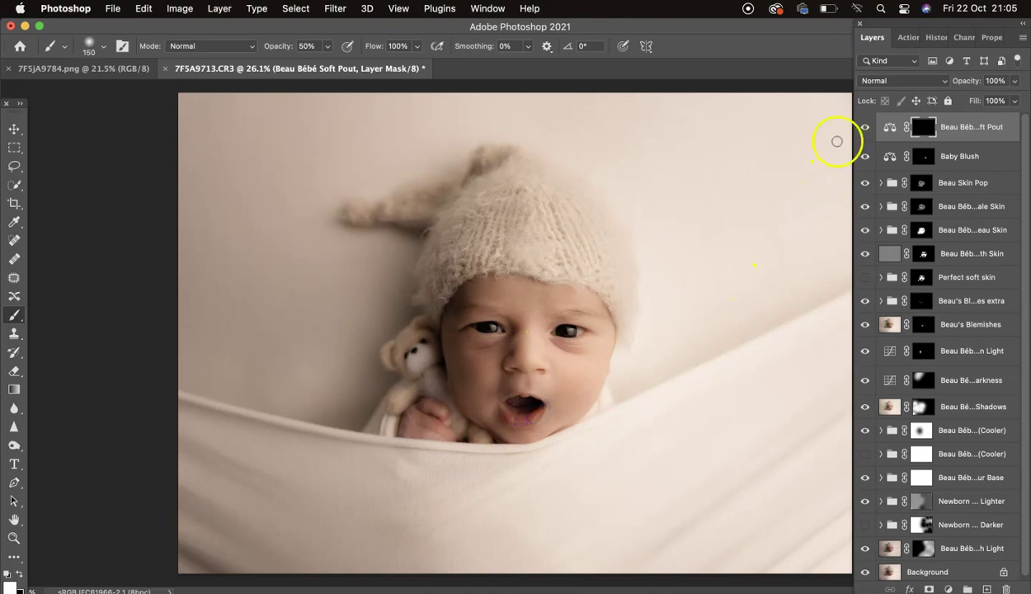
click(865, 128)
click(865, 128)
click(905, 39)
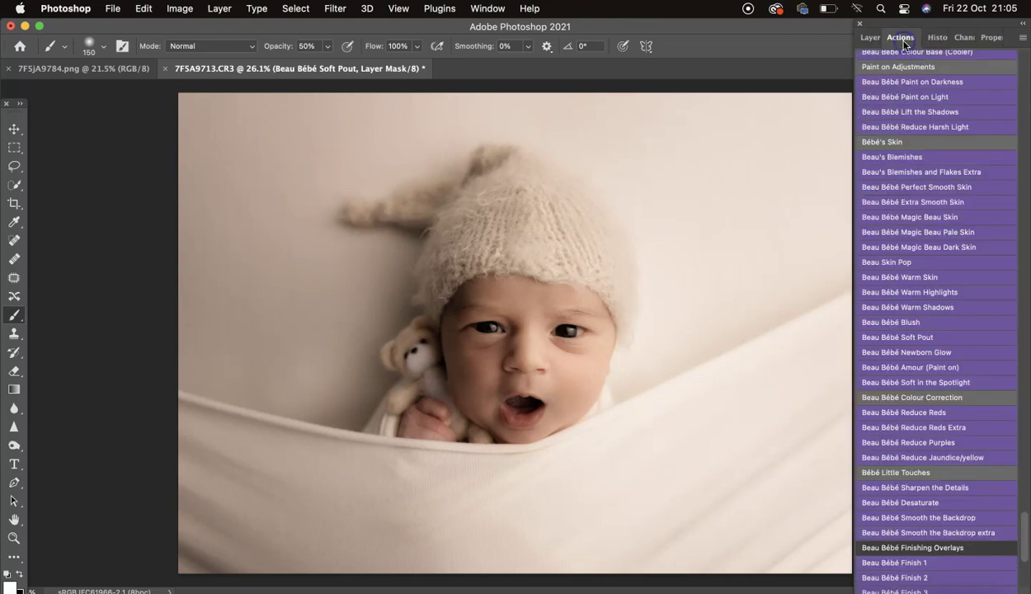
Run the Beau Bébé Newborn Glow action and paint it over the baby's face with a 700 px brush at 50% opacity
scroll(917, 325, down, 3)
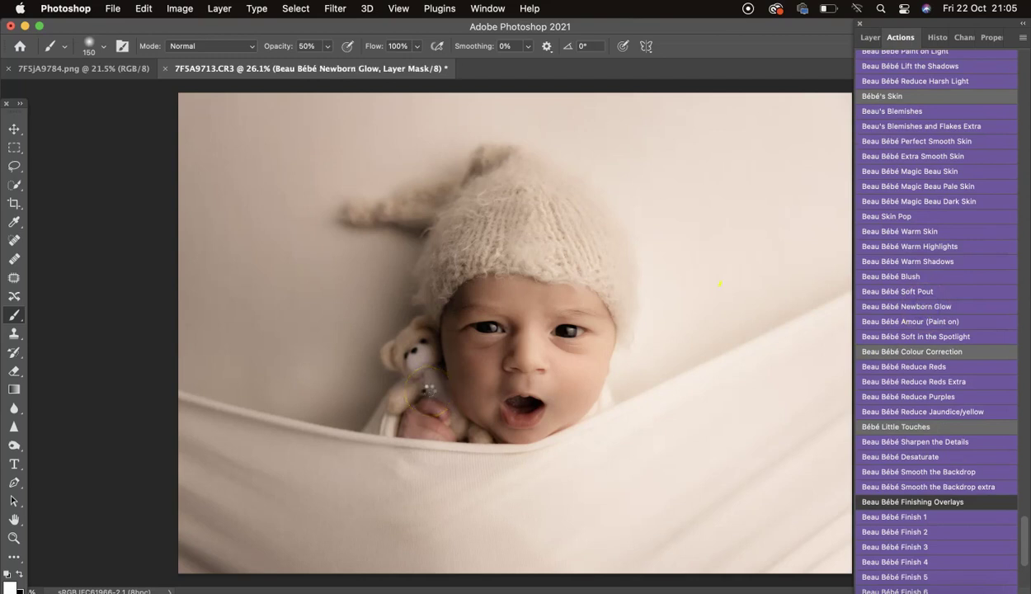
mouse_move(429, 387)
mouse_down()
mouse_move(465, 351)
mouse_move(490, 327)
mouse_up()
mouse_move(516, 407)
mouse_down()
mouse_move(557, 380)
mouse_move(576, 333)
mouse_move(557, 306)
mouse_move(485, 302)
mouse_move(533, 298)
mouse_move(576, 353)
mouse_move(547, 395)
mouse_move(495, 364)
mouse_move(490, 301)
mouse_move(487, 384)
mouse_move(467, 411)
mouse_move(434, 425)
mouse_move(420, 414)
mouse_move(435, 405)
mouse_move(561, 425)
mouse_move(582, 343)
mouse_move(566, 308)
mouse_move(512, 314)
mouse_up()
Lower the Newborn Glow layer's opacity to 34% and compare the portrait with and without it
click(871, 37)
click(864, 124)
click(864, 124)
click(1013, 80)
drag(983, 103, 978, 101)
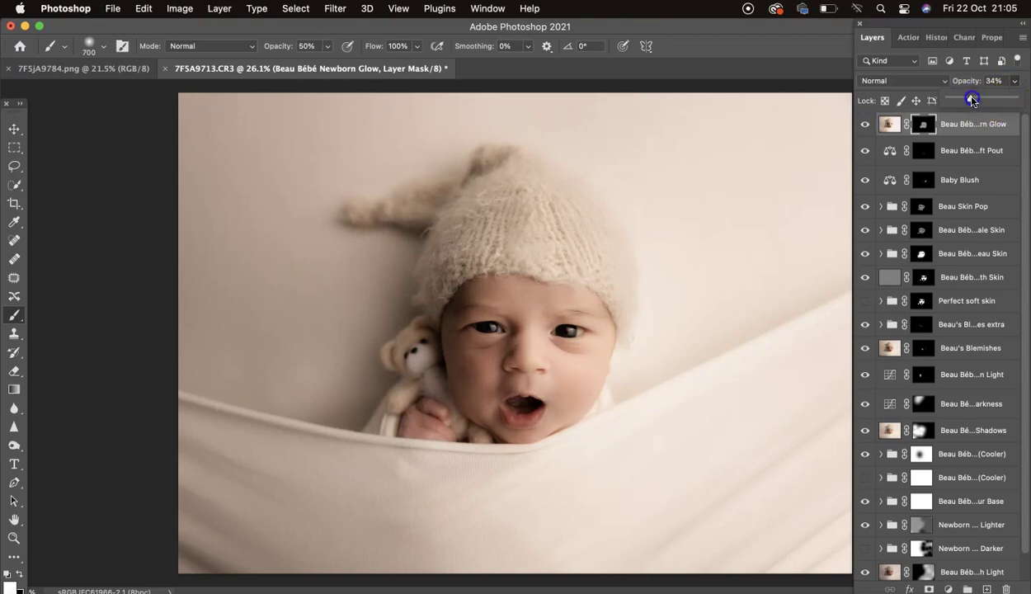
click(863, 125)
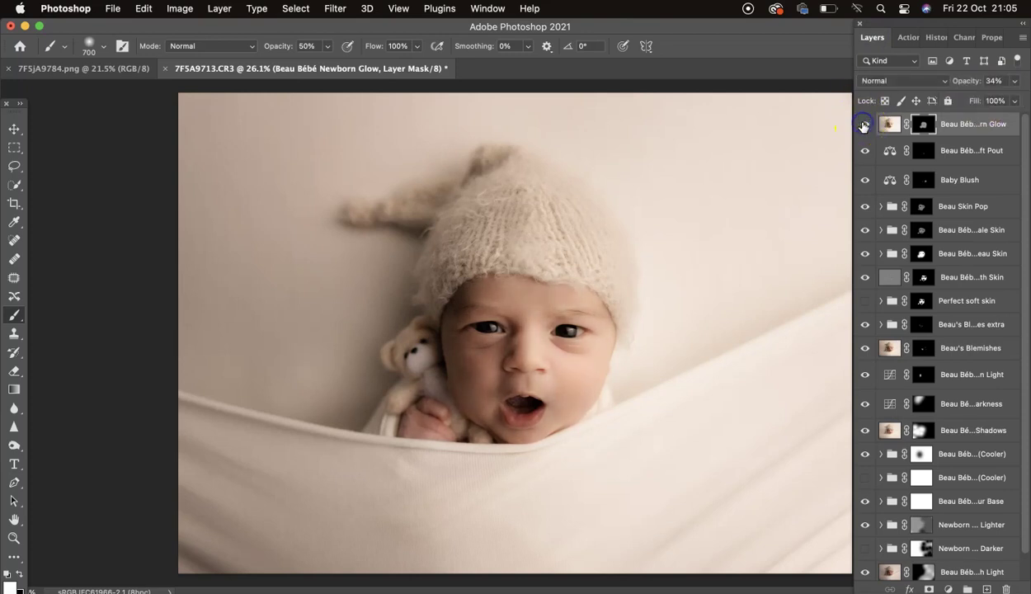
click(869, 124)
click(872, 124)
click(865, 124)
click(865, 125)
Run the Beau Bébé Amour (Paint on) action and paint it over the face and hand with a 700 px brush at 50% opacity
click(902, 37)
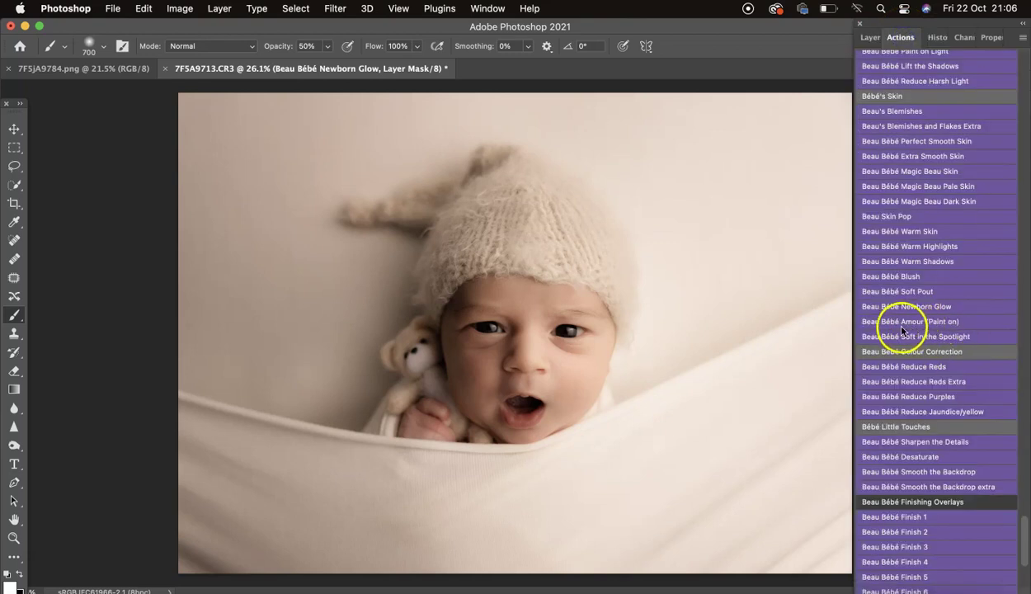
click(953, 325)
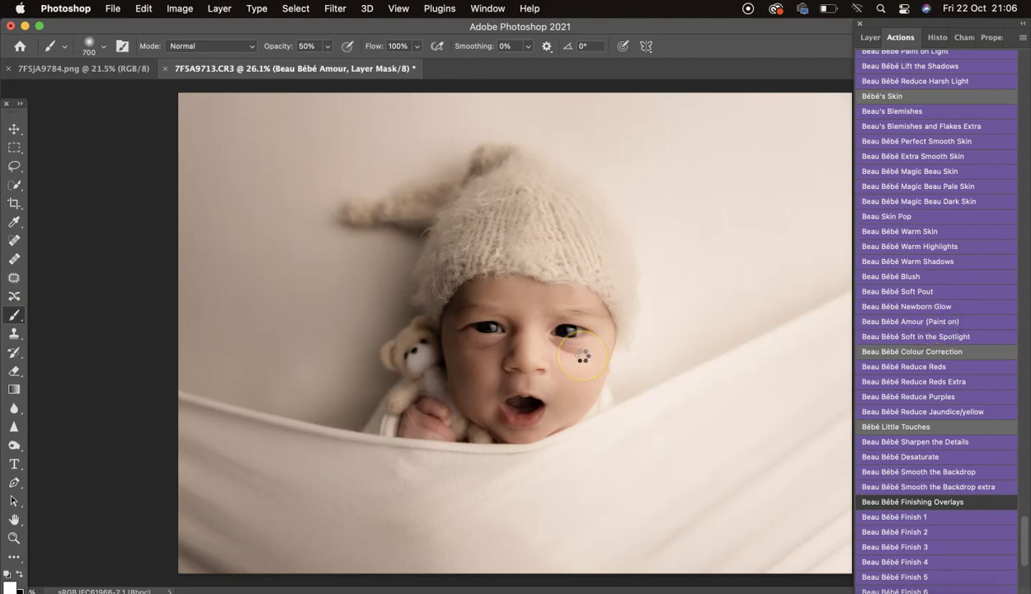
scroll(583, 356, up, 5)
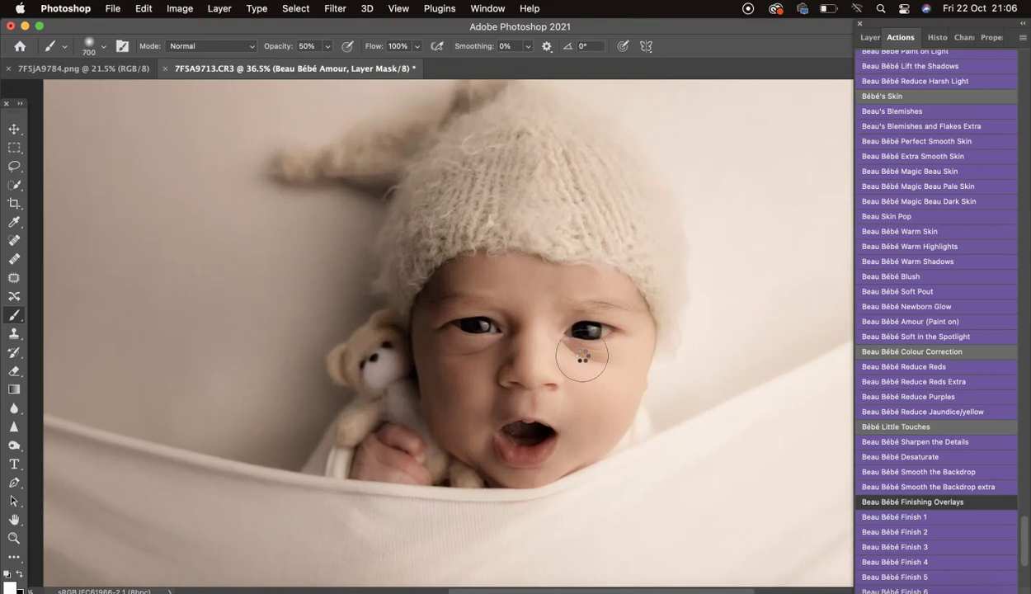
scroll(583, 357, up, 4)
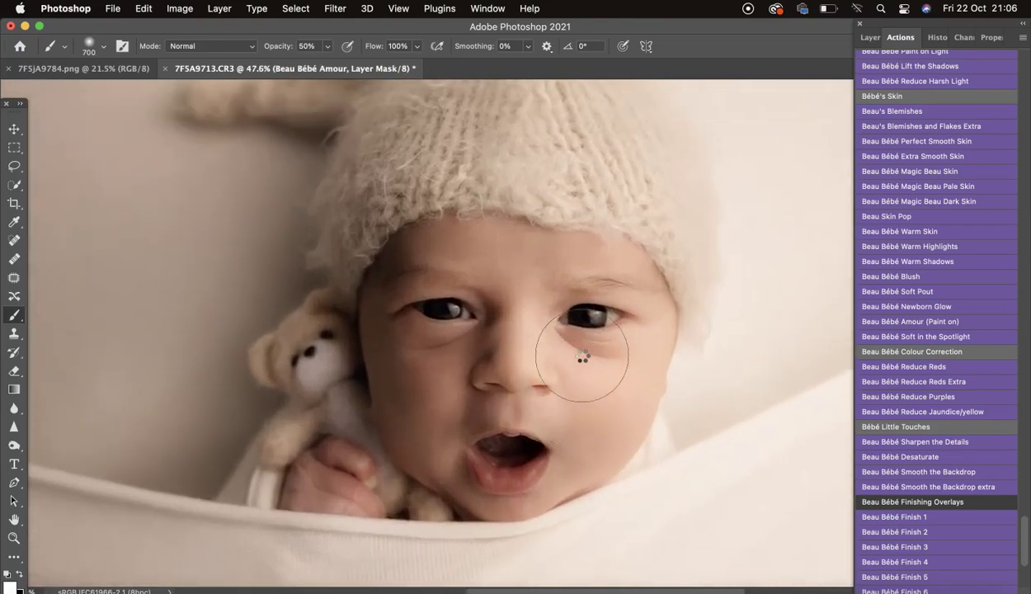
mouse_move(611, 366)
mouse_down()
mouse_move(547, 444)
mouse_move(446, 472)
mouse_move(474, 429)
mouse_up()
drag(676, 292, 661, 215)
click(439, 189)
click(394, 427)
drag(324, 472, 301, 479)
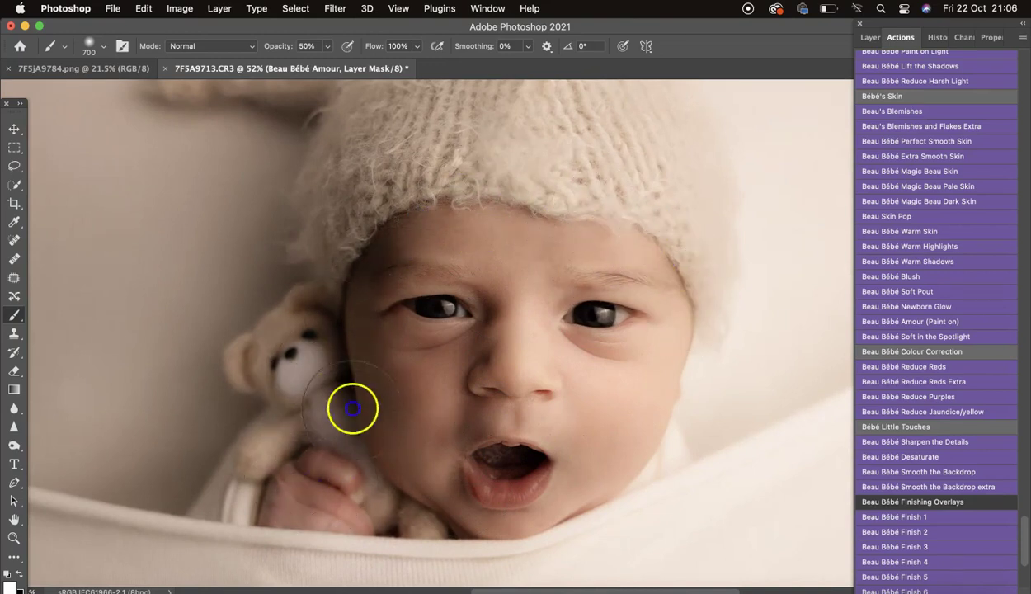
click(598, 320)
click(472, 293)
Compare the baby's face close up with and without the Beau Bébé Amour layer
click(870, 37)
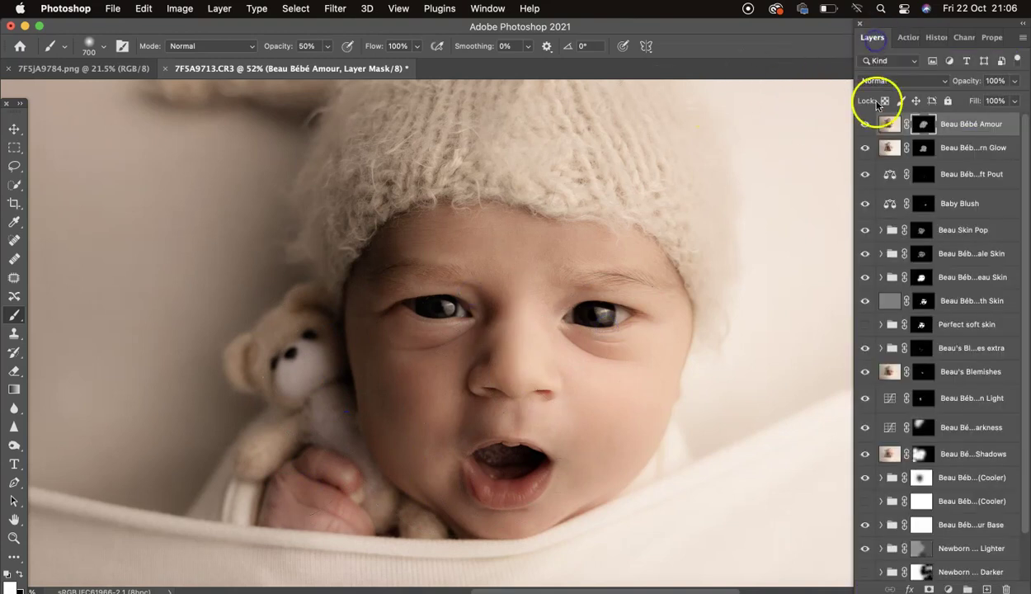
click(867, 124)
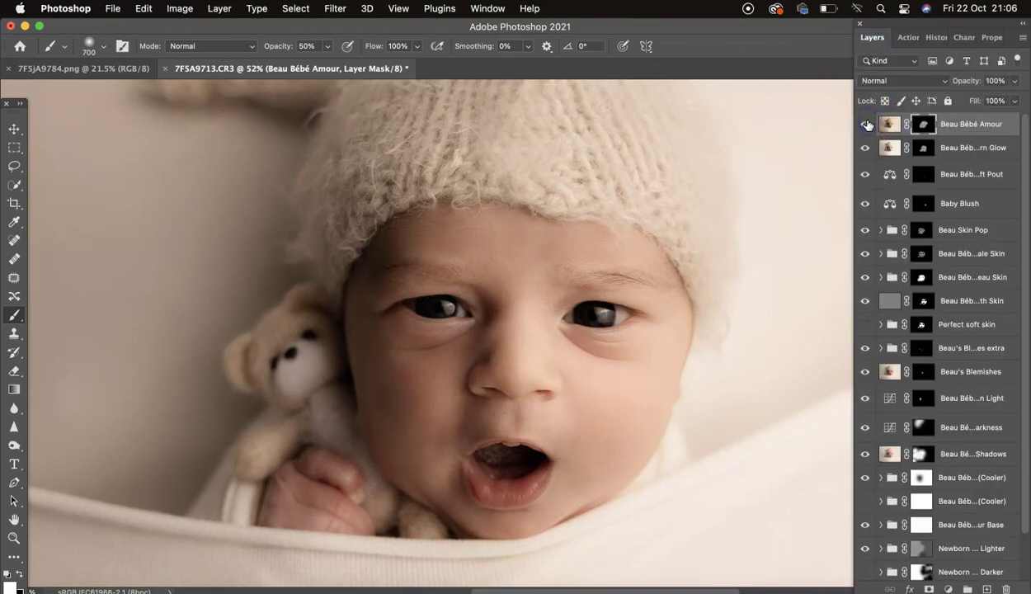
scroll(708, 277, up, 3)
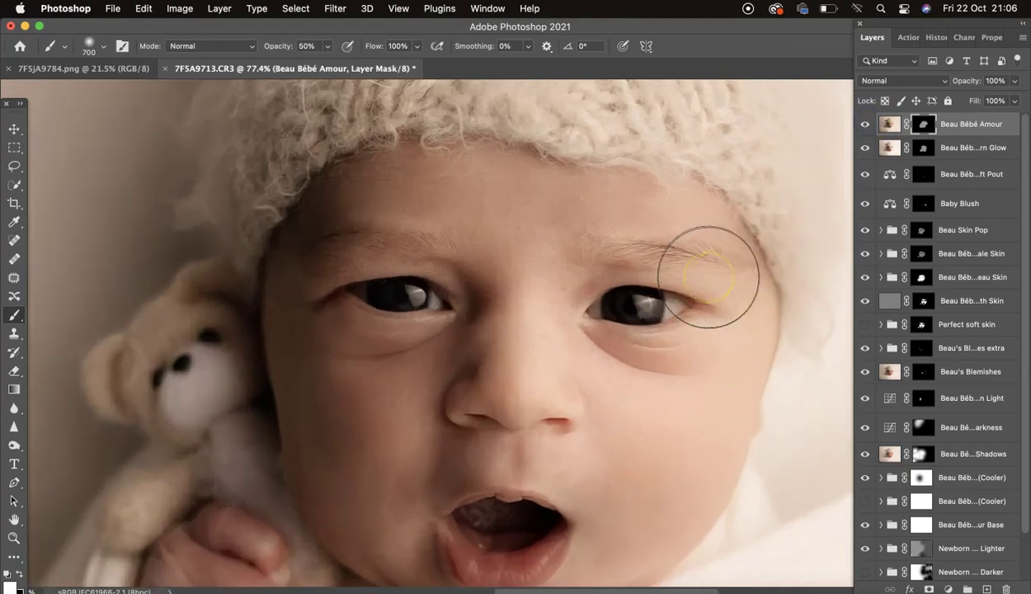
scroll(708, 277, down, 2)
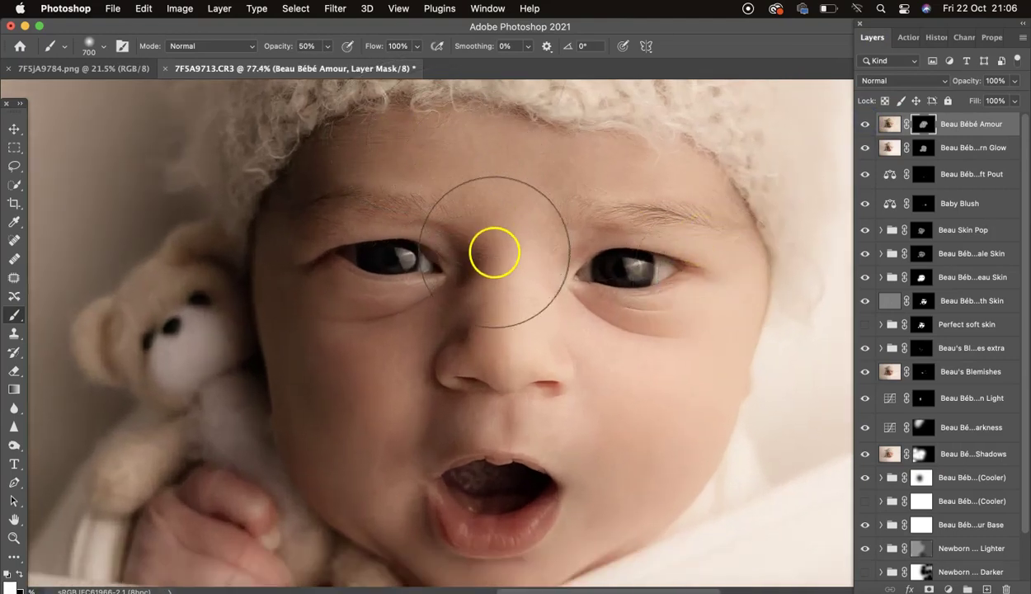
click(864, 123)
click(864, 126)
click(864, 126)
click(864, 125)
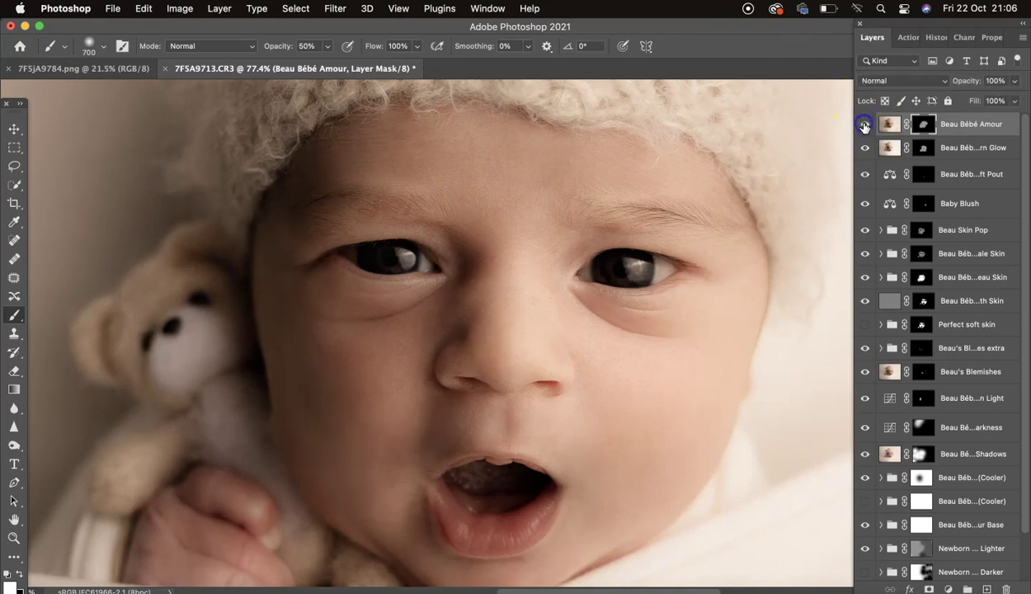
scroll(625, 301, down, 2)
scroll(625, 301, down, 6)
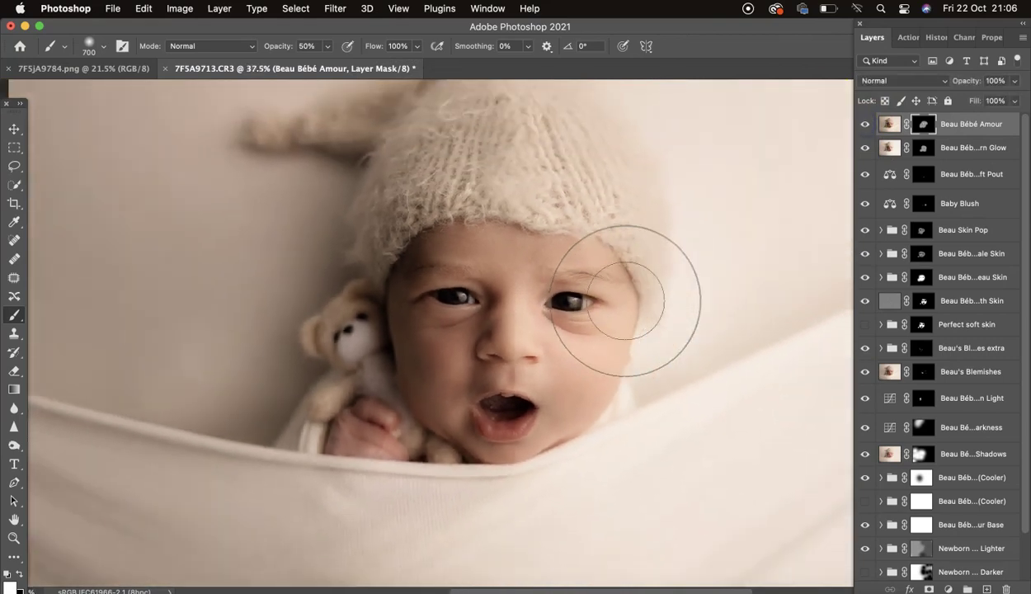
scroll(625, 301, down, 1)
Run the Beau Bébé Lift the Shadows action and paint over the shaded side of the face with a 700 px brush at 40% opacity
click(901, 37)
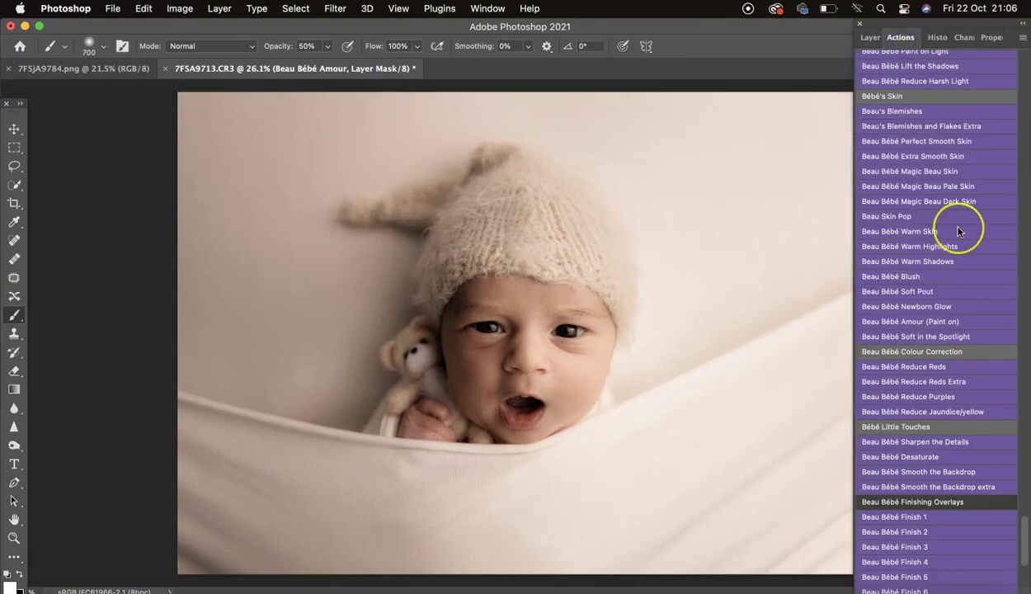
scroll(961, 229, up, 5)
scroll(959, 231, down, 3)
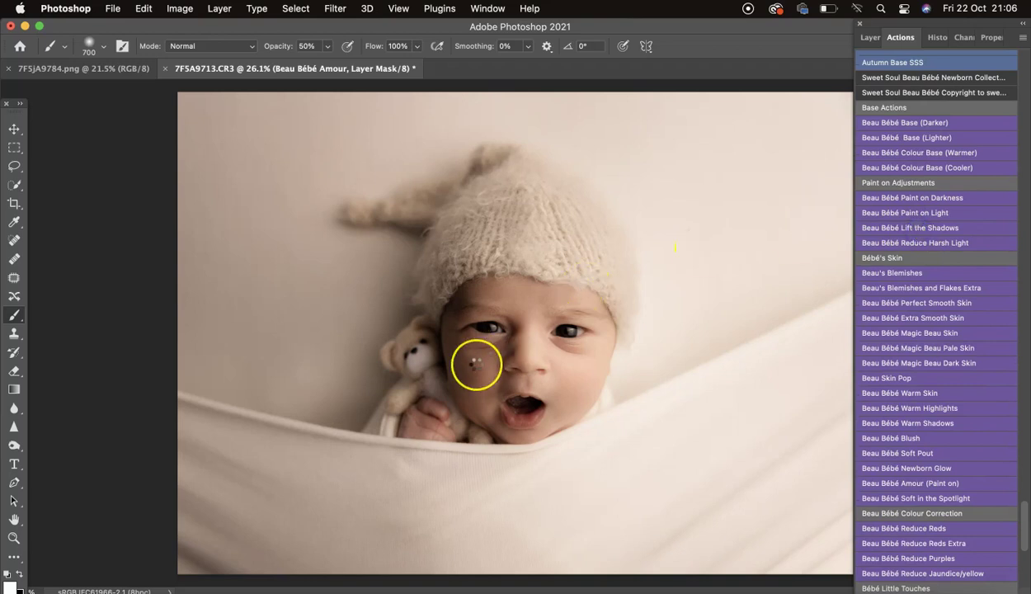
key(alt+bracketleft)
key(4)
drag(475, 363, 462, 365)
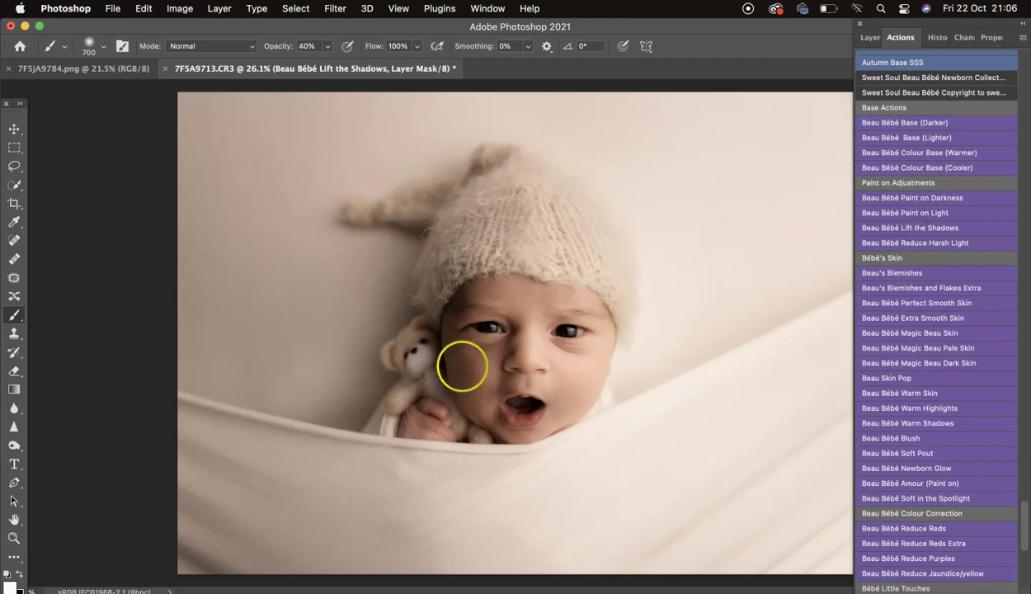
click(458, 389)
click(459, 315)
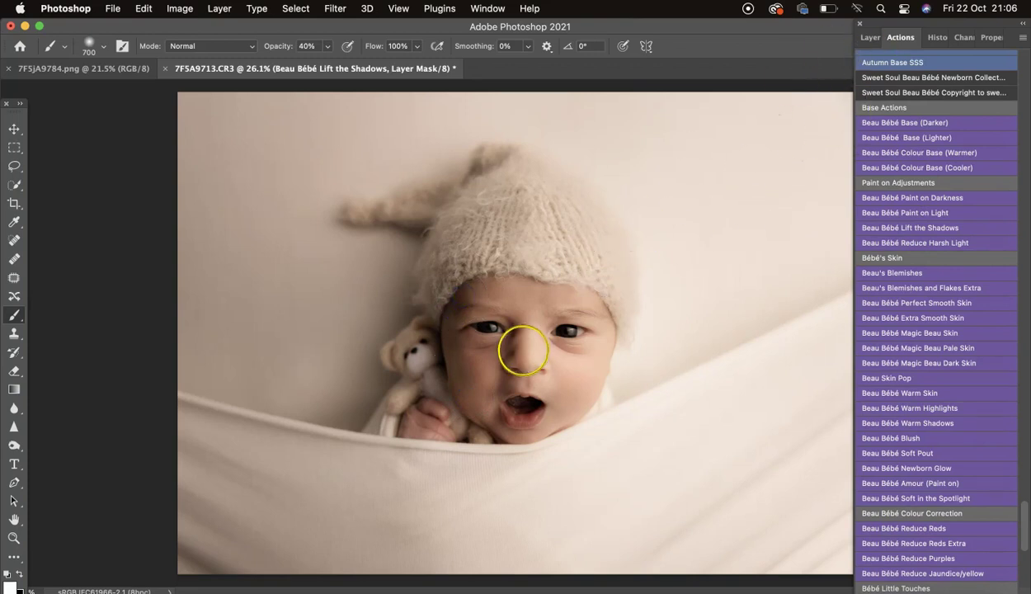
click(501, 391)
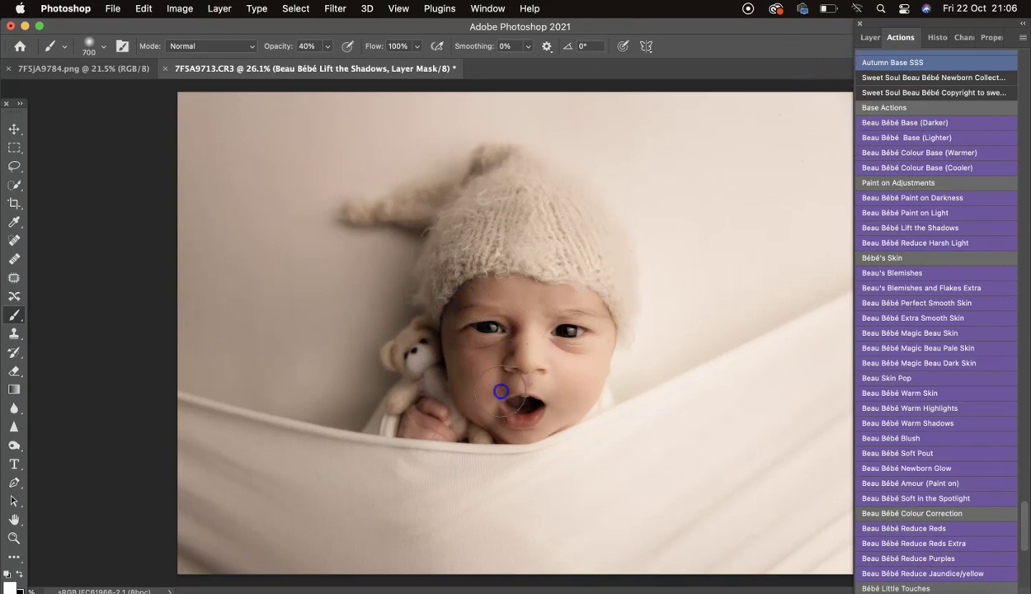
Lower the new Lift the Shadows layer's opacity to 38%, comparing the face with and without it
click(871, 37)
click(1014, 81)
click(989, 99)
click(864, 123)
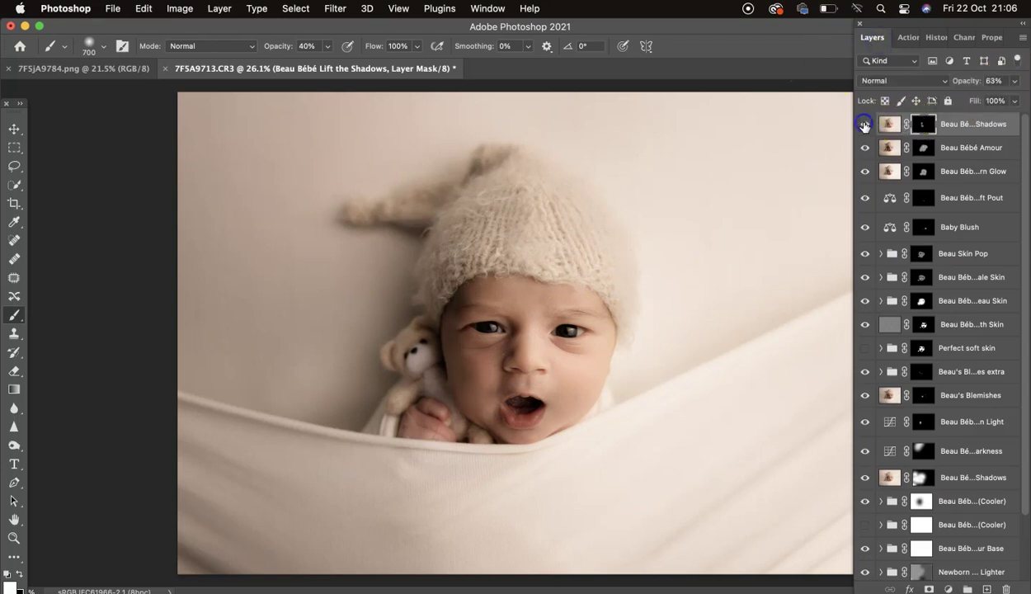
click(1007, 86)
drag(992, 100, 982, 100)
click(869, 124)
click(1017, 83)
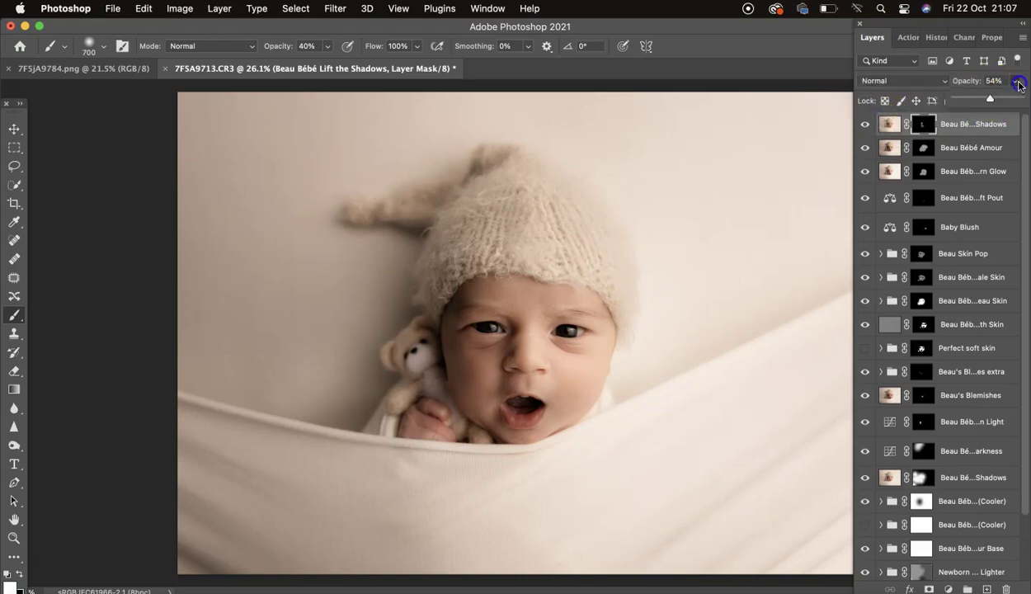
drag(988, 99, 978, 101)
click(866, 125)
click(866, 126)
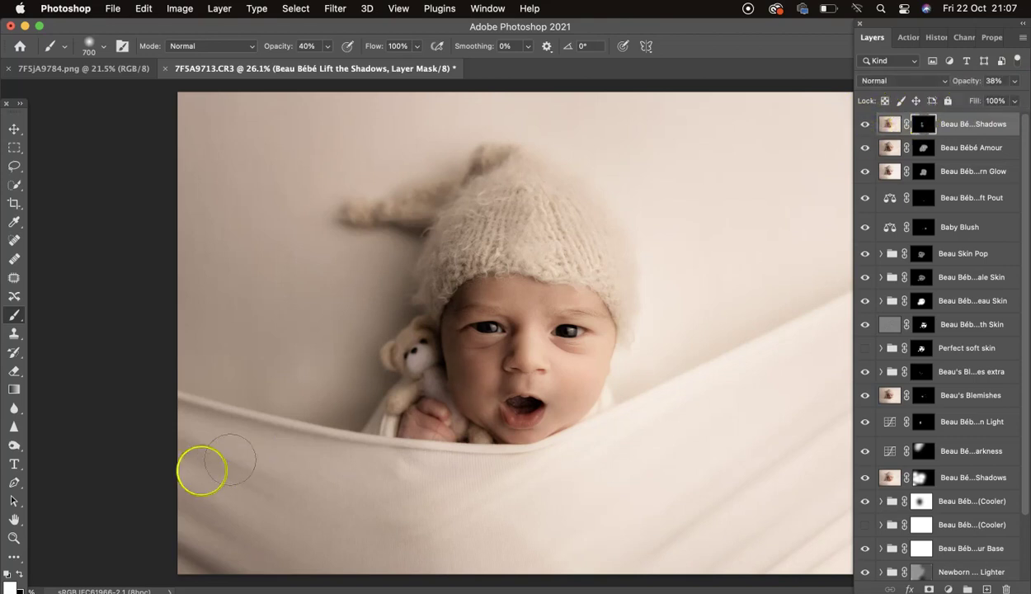
Run the Beau Bébé Soft in the Spotlight action and add a white layer mask to its layer
click(112, 414)
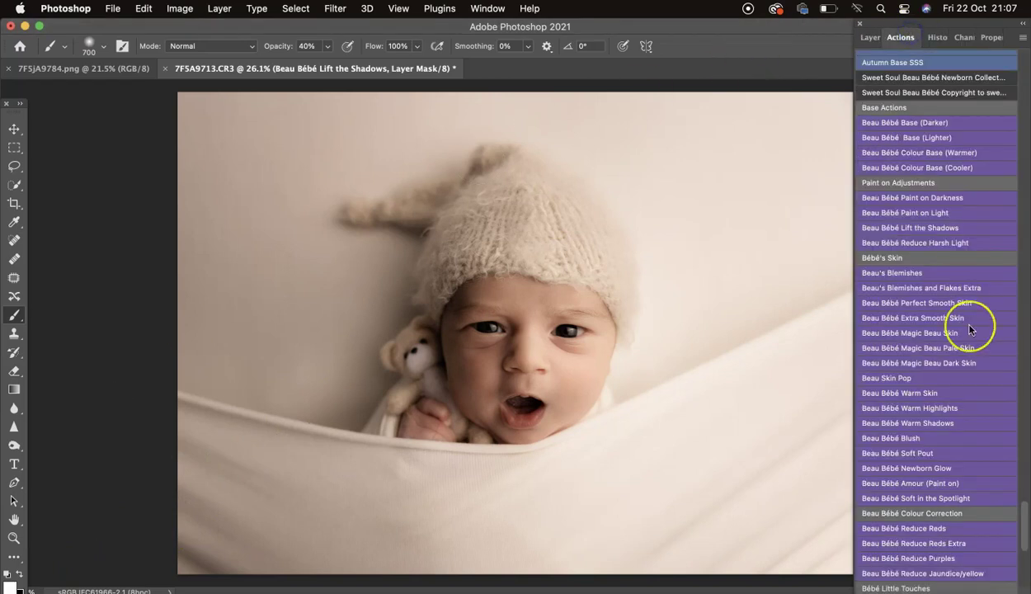
scroll(974, 329, down, 5)
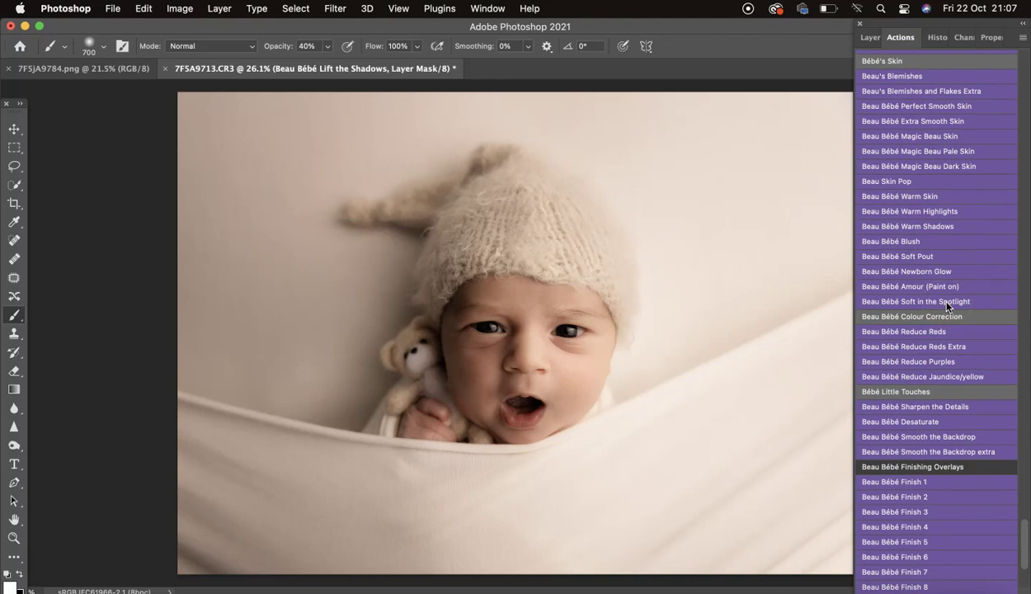
click(947, 303)
click(917, 295)
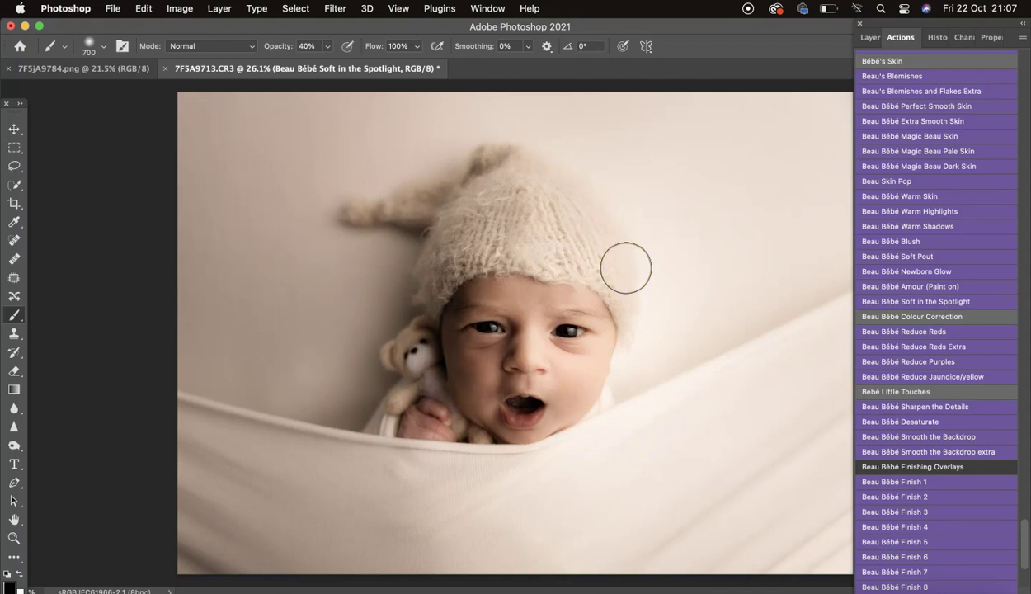
drag(542, 332, 530, 356)
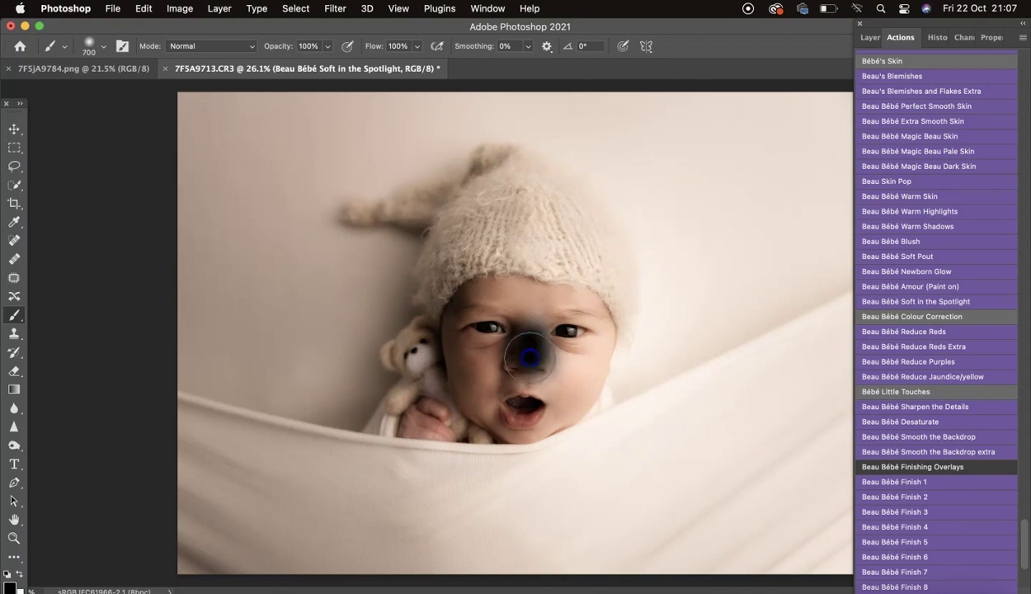
key(super+z)
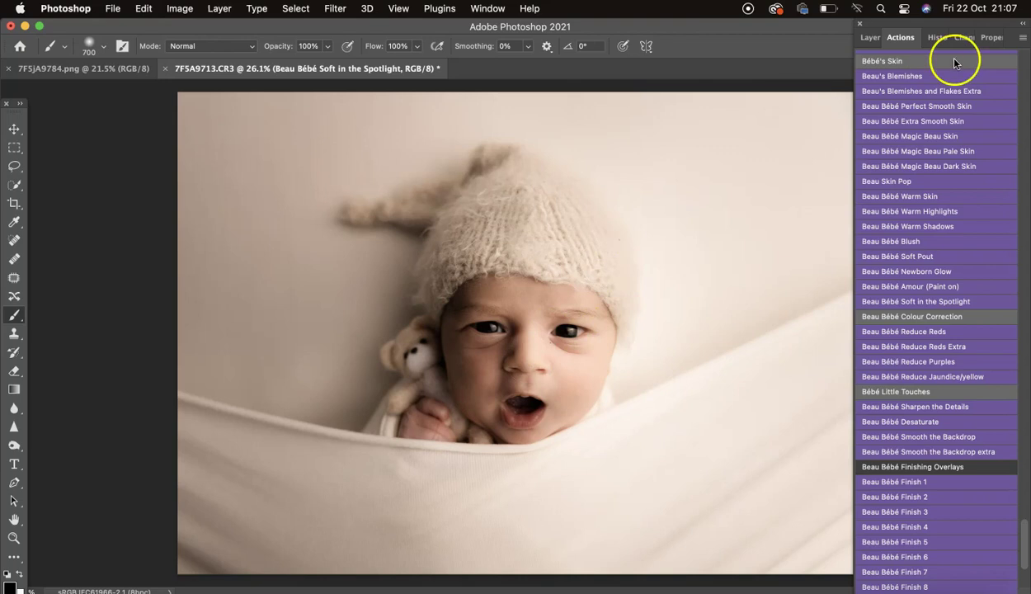
click(866, 37)
click(929, 589)
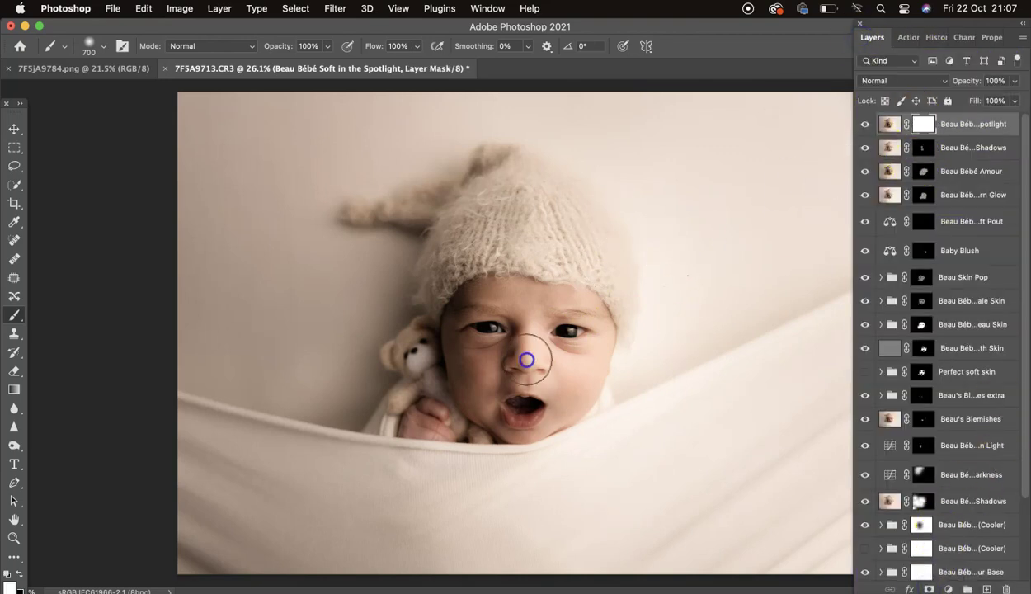
Paint black on the Soft in the Spotlight mask over the baby's face with a 700 px brush at 100% opacity
mouse_move(527, 353)
mouse_down()
mouse_move(583, 306)
mouse_move(567, 368)
mouse_move(556, 366)
mouse_move(597, 344)
mouse_move(583, 319)
mouse_up()
click(571, 300)
click(551, 369)
drag(537, 345, 541, 297)
click(527, 297)
click(503, 284)
Compare the portrait with and without the Soft in the Spotlight layer
click(863, 125)
click(864, 125)
click(864, 125)
click(864, 125)
click(864, 125)
click(863, 125)
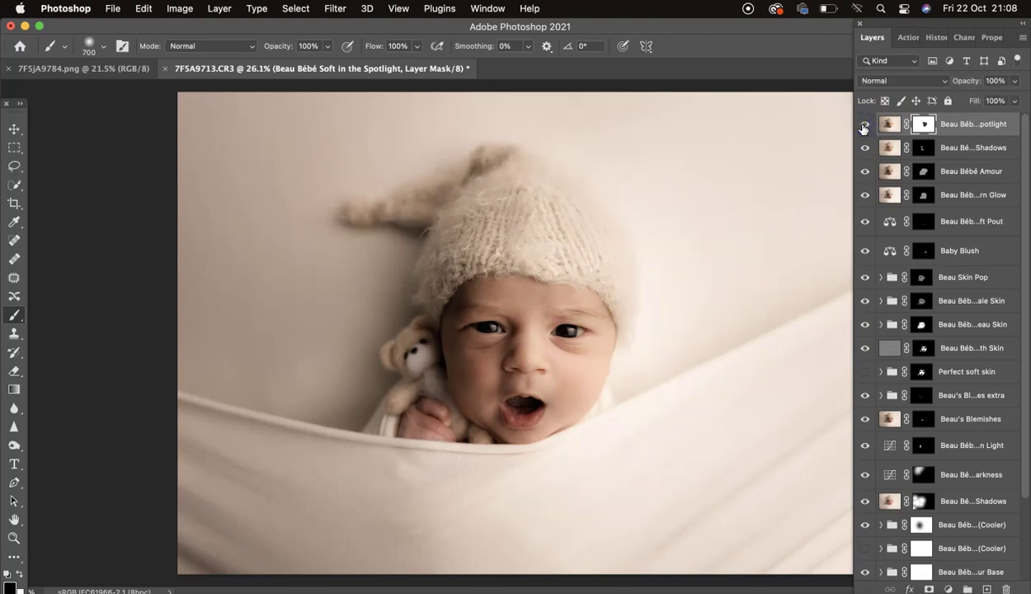
click(863, 126)
Run the Beau Bébé Reduce Reds action and paint it over the baby's hand with a 250 px brush at 100% opacity
click(900, 37)
scroll(917, 328, down, 3)
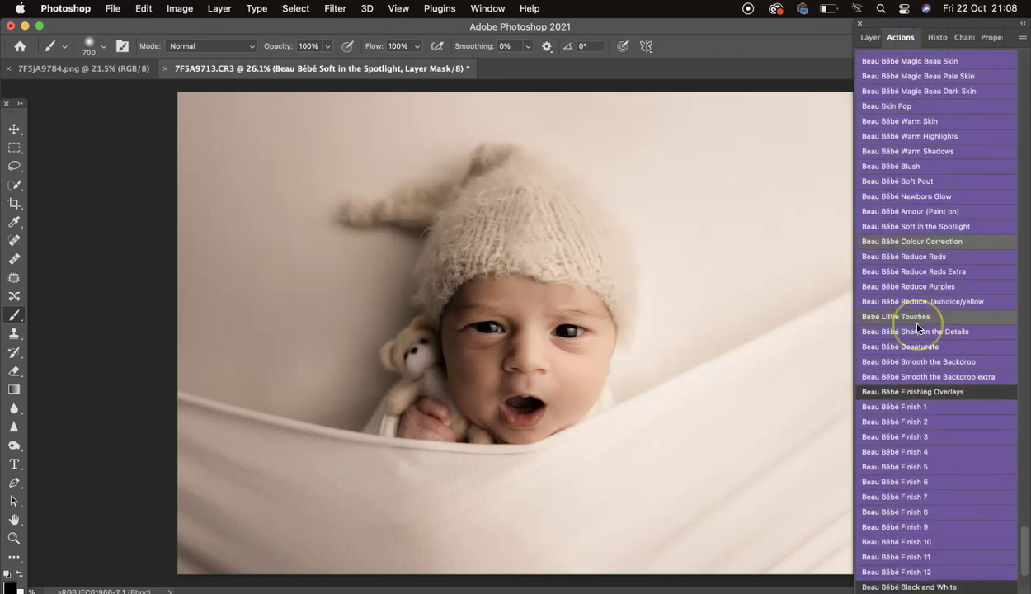
scroll(917, 328, down, 1)
click(929, 231)
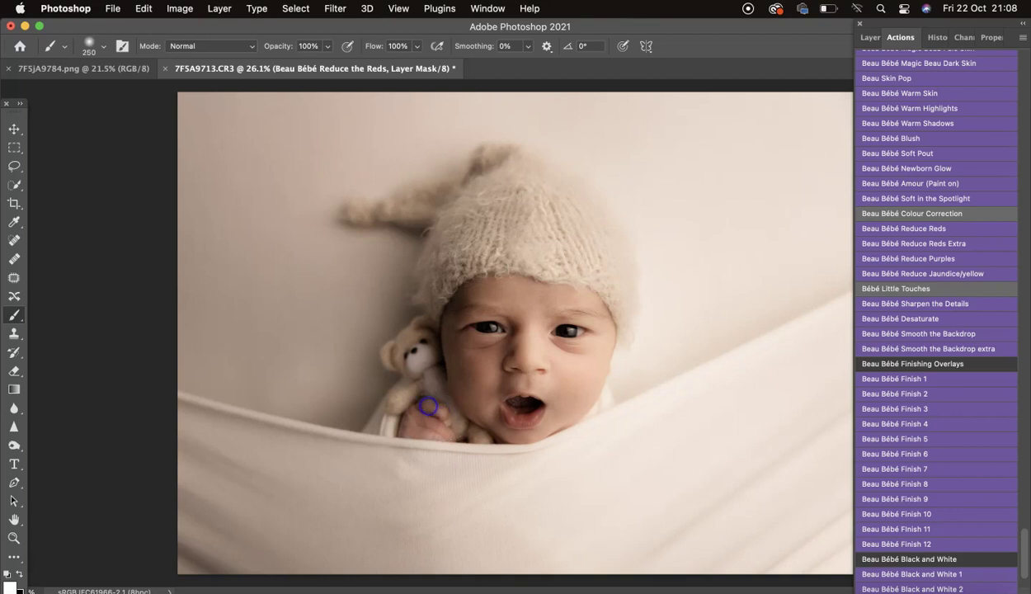
click(418, 414)
Run the Beau Bébé Reduce Harsh Light action and paint over the nose and forehead with a 500 px brush at 40% opacity
scroll(926, 280, up, 2)
scroll(927, 280, up, 10)
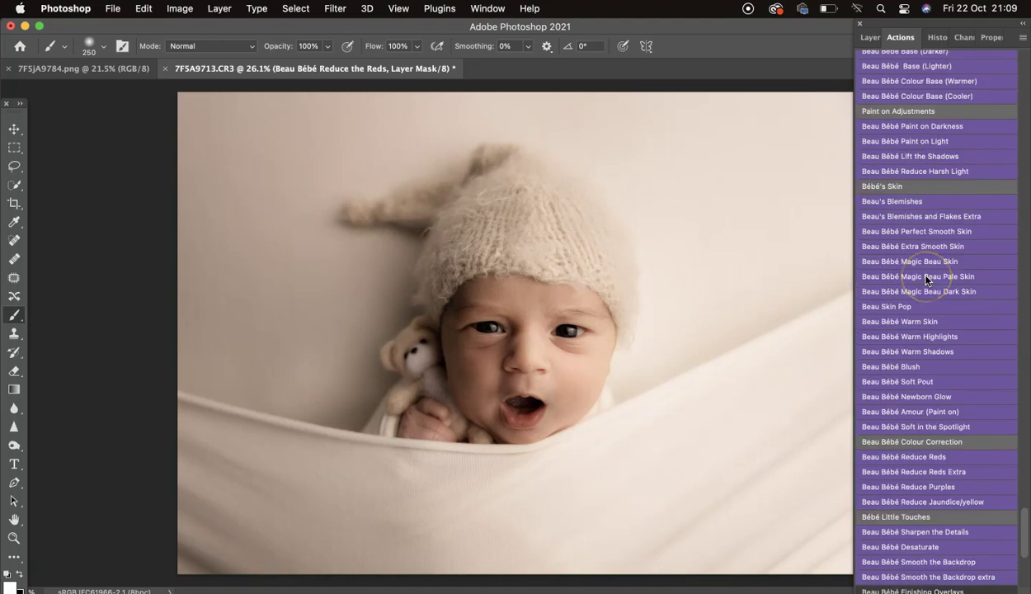
click(544, 357)
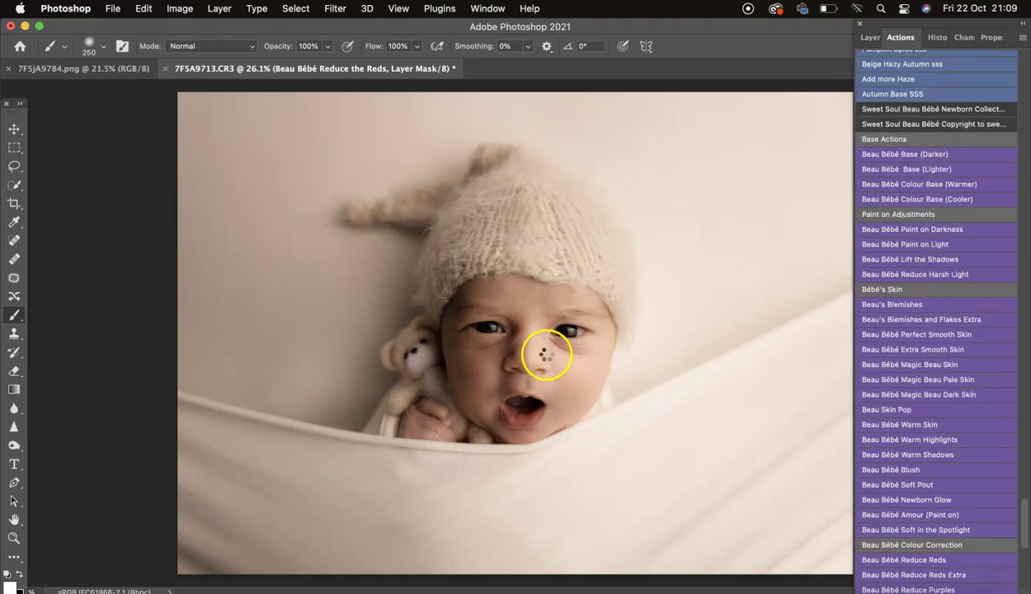
key(alt+bracketleft)
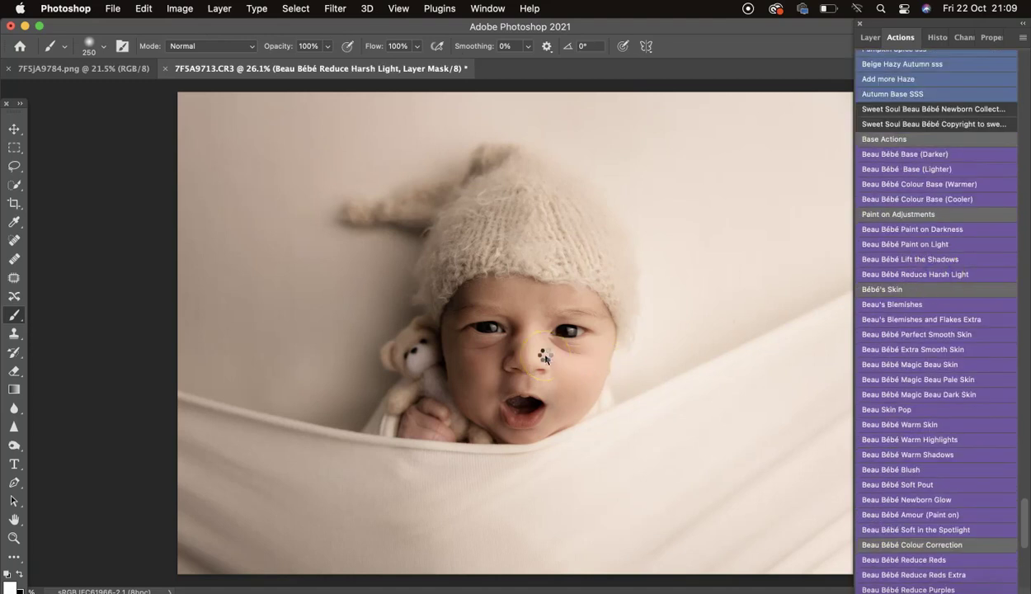
mouse_move(532, 358)
mouse_down()
mouse_move(532, 329)
mouse_move(535, 367)
mouse_move(565, 370)
mouse_move(603, 343)
mouse_move(539, 334)
mouse_up()
click(532, 325)
click(575, 303)
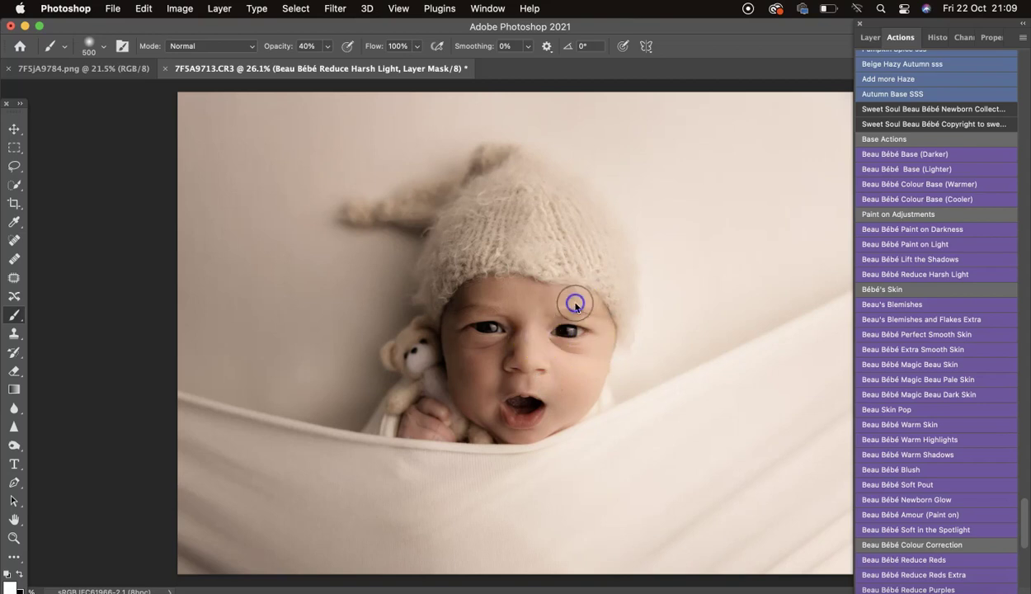
Lower the opacity of the Reduce Harsh Light layer to 54%, comparing the portrait with and without it
click(872, 38)
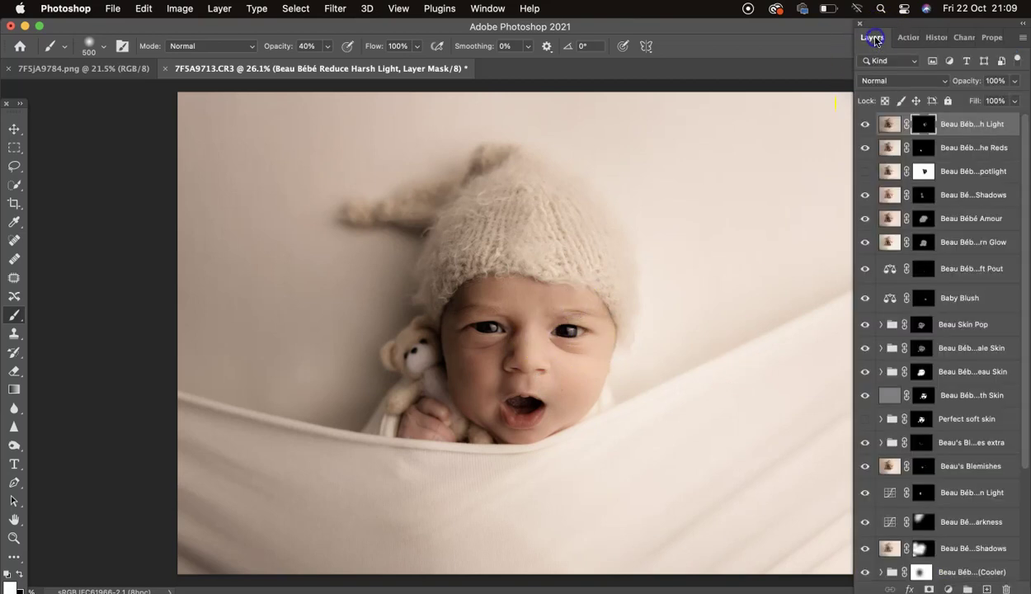
click(1014, 81)
drag(998, 99, 970, 99)
click(872, 124)
click(872, 124)
click(872, 124)
click(872, 123)
click(872, 124)
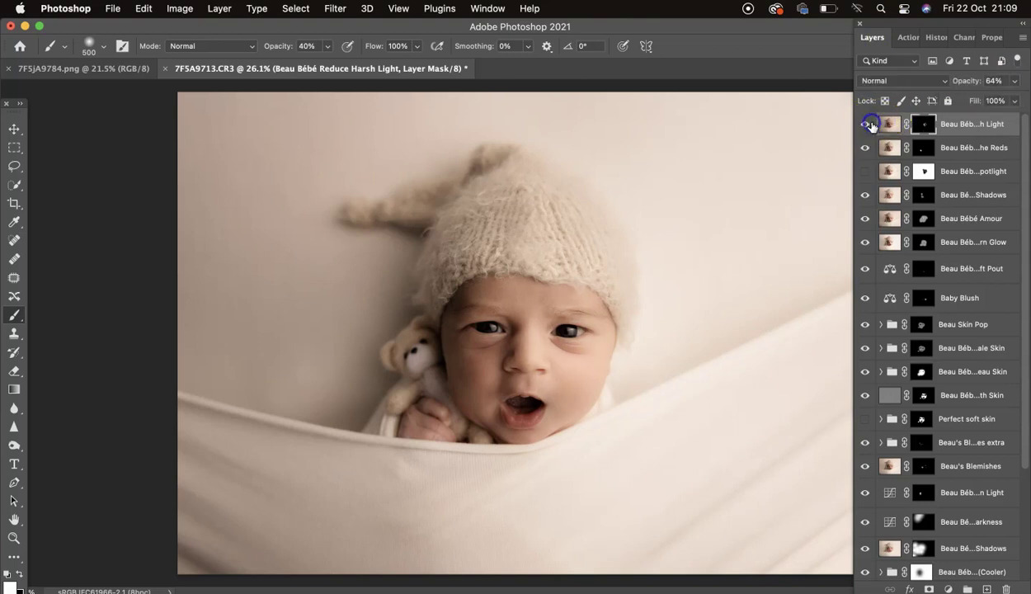
click(1015, 81)
drag(994, 94, 990, 99)
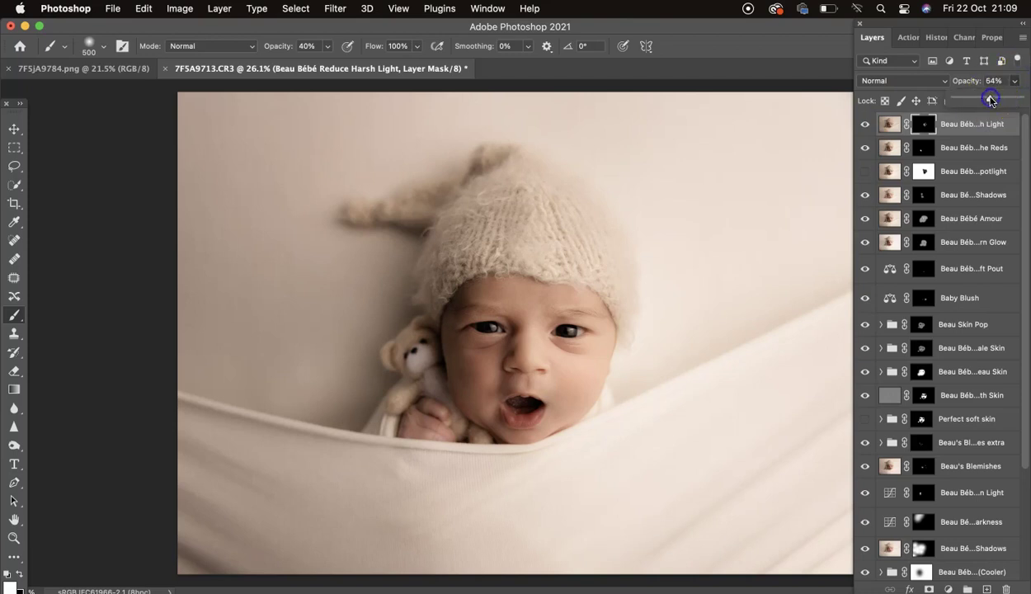
click(887, 66)
Paint white on the Reduce the Reds mask over the baby's cheek and nose at 20% brush opacity
click(907, 37)
scroll(950, 413, down, 5)
scroll(950, 413, down, 5)
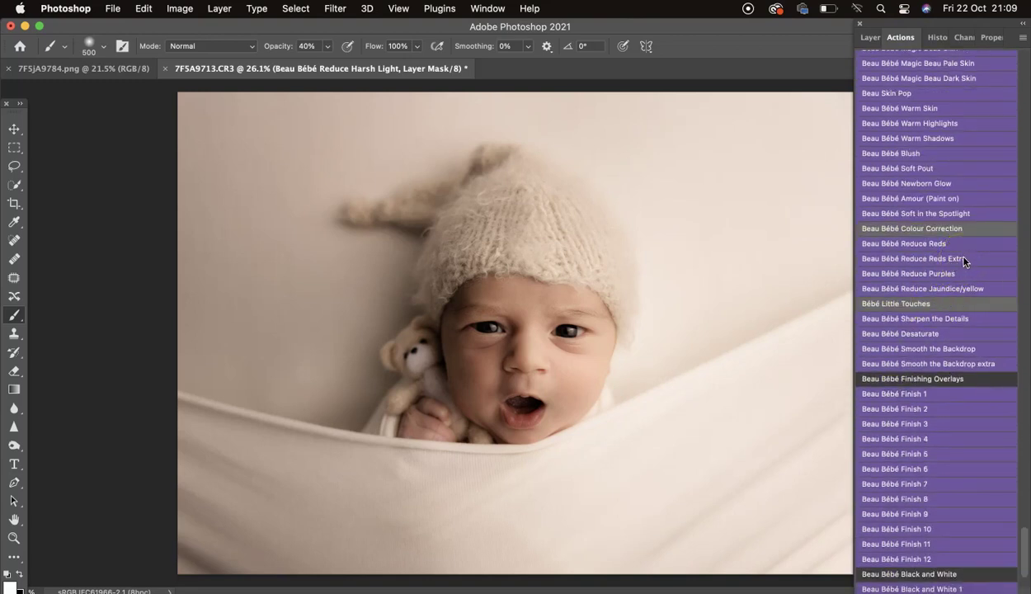
click(874, 37)
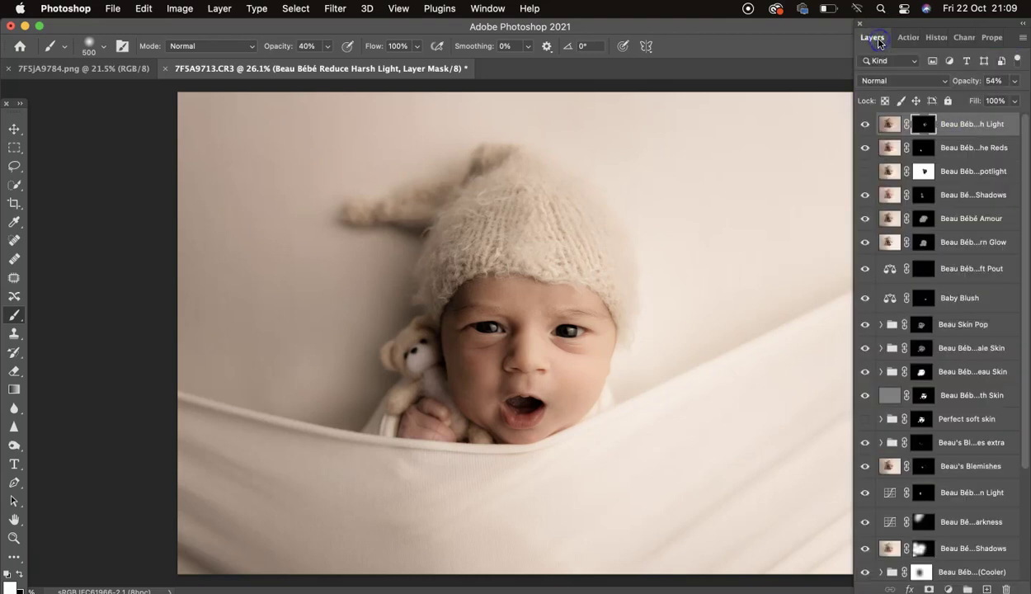
click(922, 151)
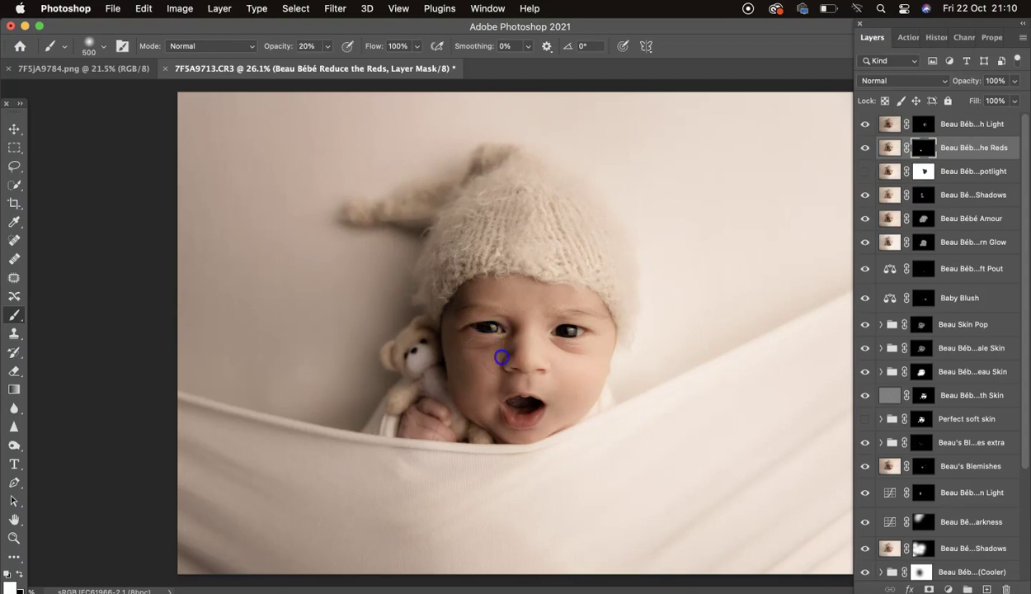
mouse_move(478, 369)
mouse_down()
mouse_move(504, 391)
mouse_move(490, 368)
mouse_up()
mouse_move(506, 313)
mouse_down()
mouse_move(511, 306)
mouse_move(518, 327)
mouse_move(509, 361)
mouse_move(566, 395)
mouse_up()
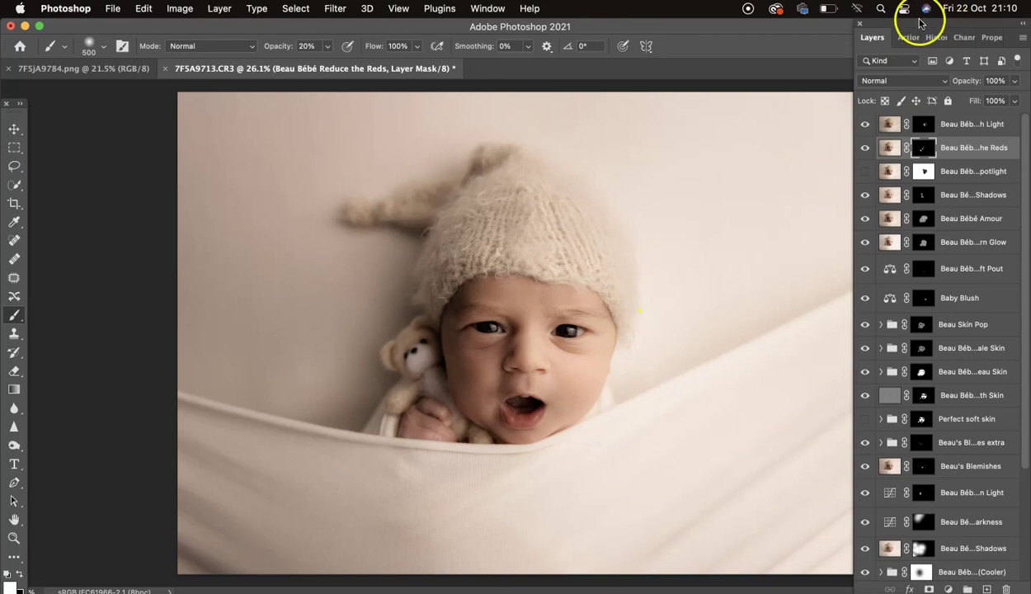
Run the Beau Bébé Sharpen the Details action above the Reduce Harsh Light layer
click(942, 122)
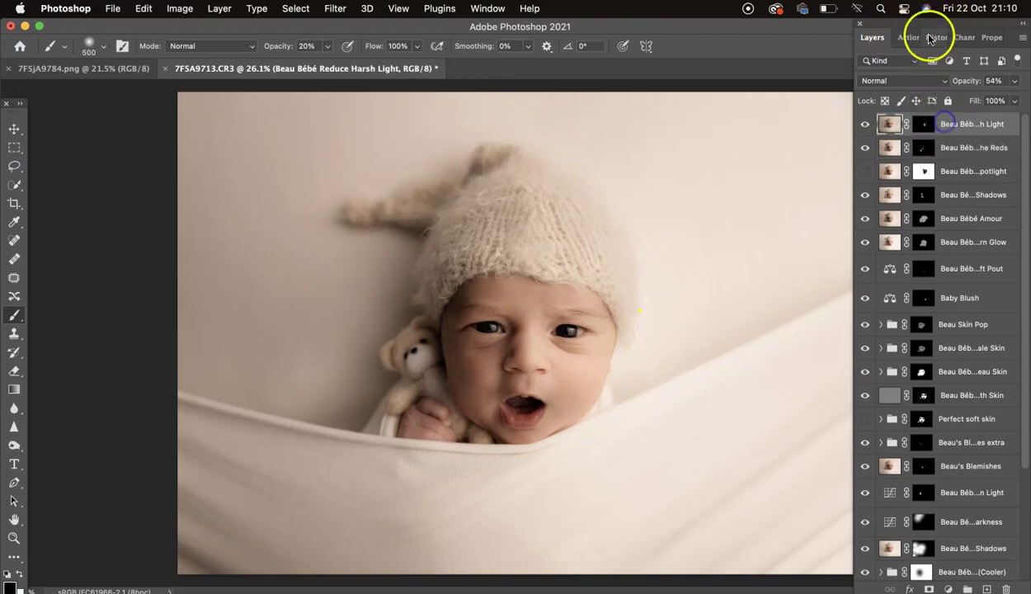
click(909, 38)
scroll(925, 294, down, 3)
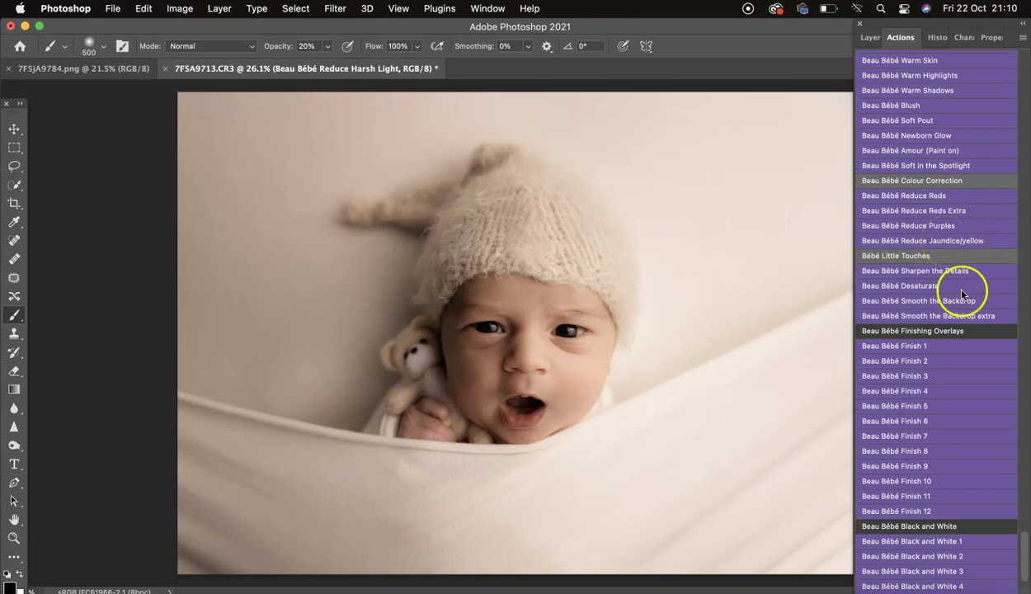
scroll(962, 293, down, 3)
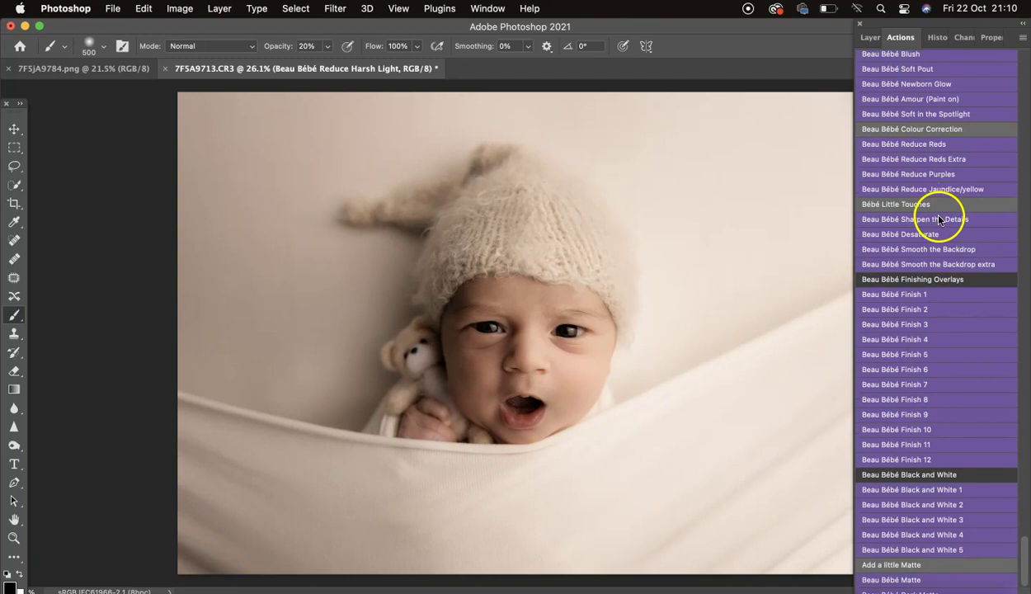
click(938, 219)
Paint white on the Sharpen the Details mask over the baby's eyes and lips with a 25 px brush at 50% opacity
scroll(675, 300, up, 5)
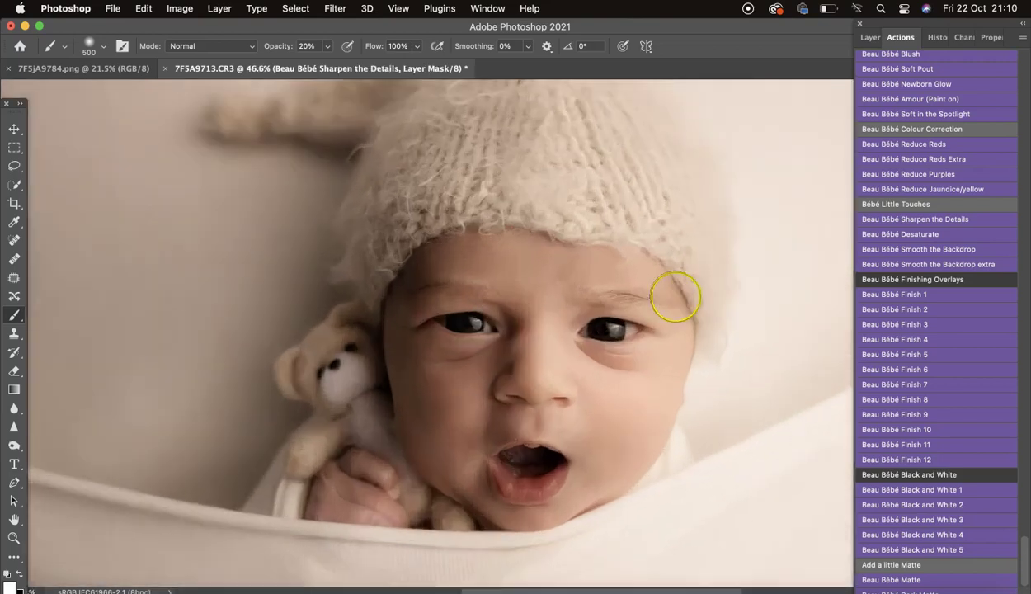
scroll(674, 300, up, 2)
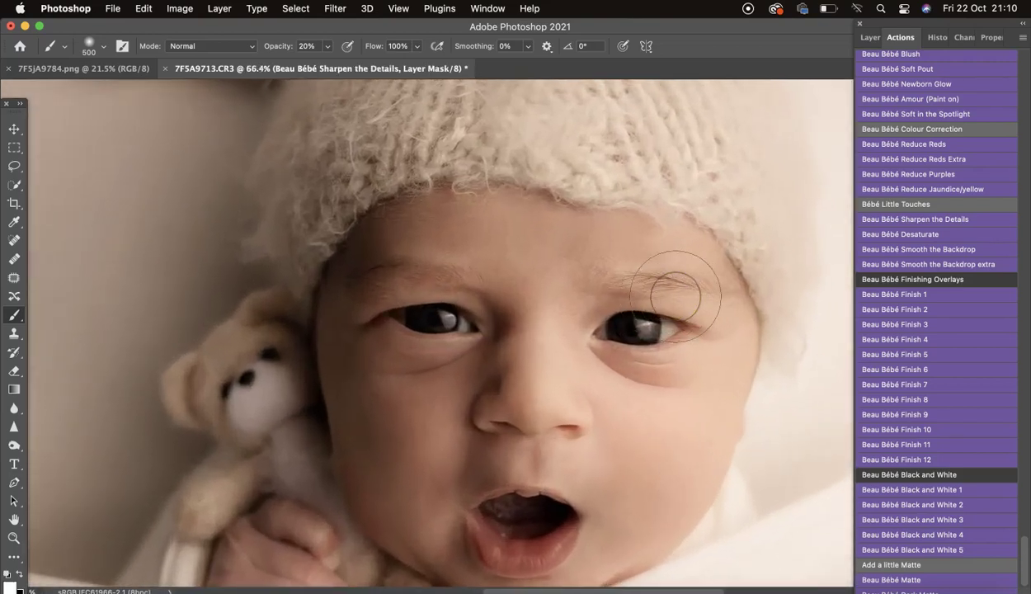
scroll(674, 300, up, 1)
right_click(681, 299)
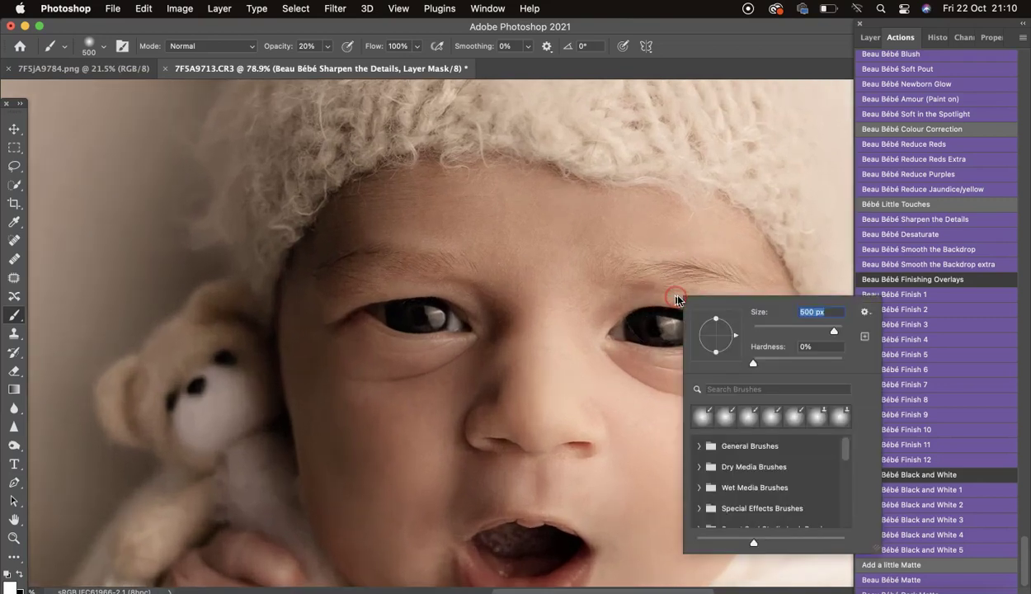
click(758, 330)
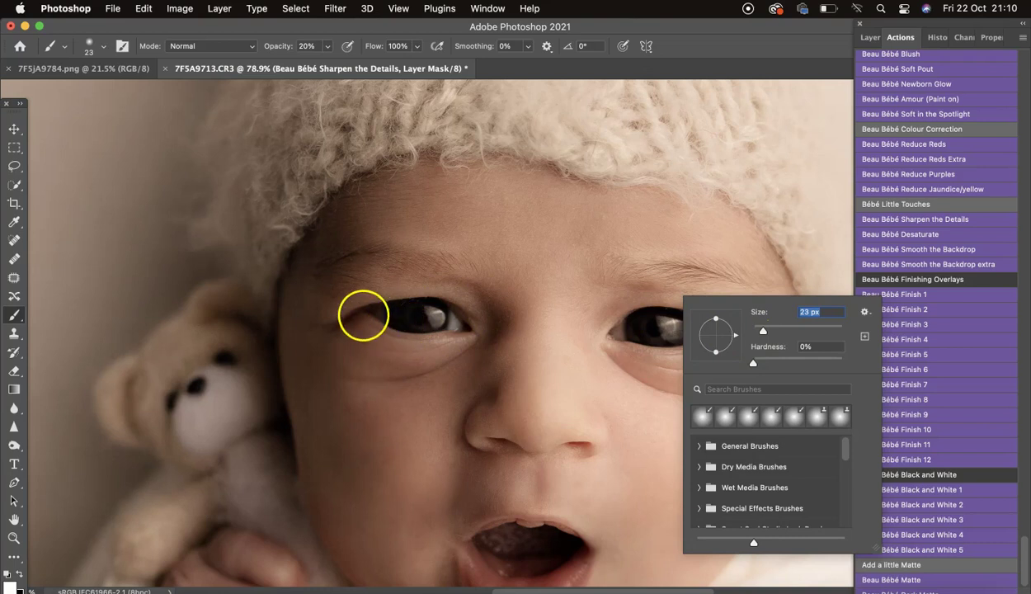
click(357, 311)
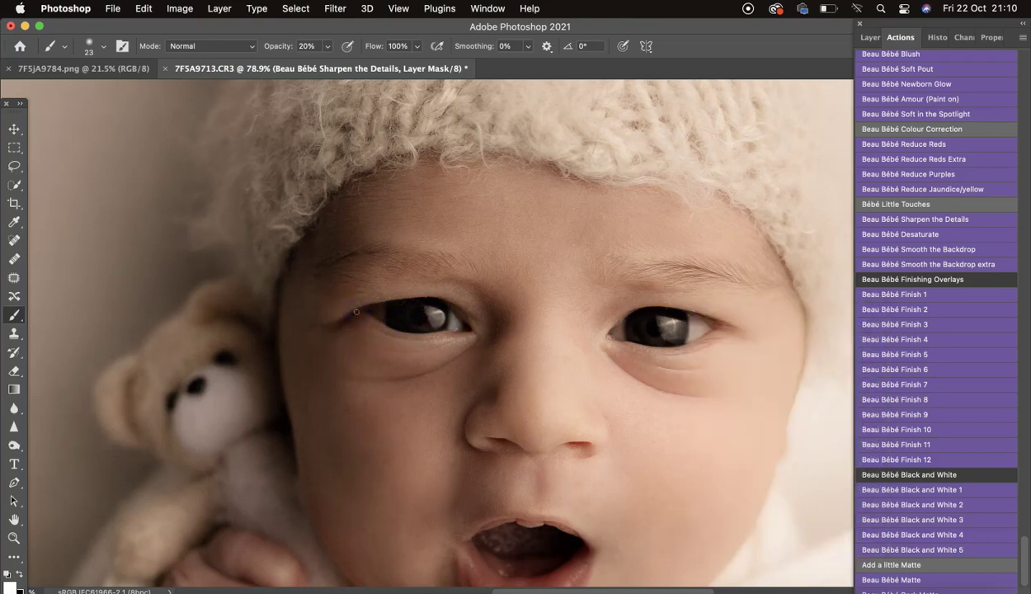
scroll(504, 434, down, 2)
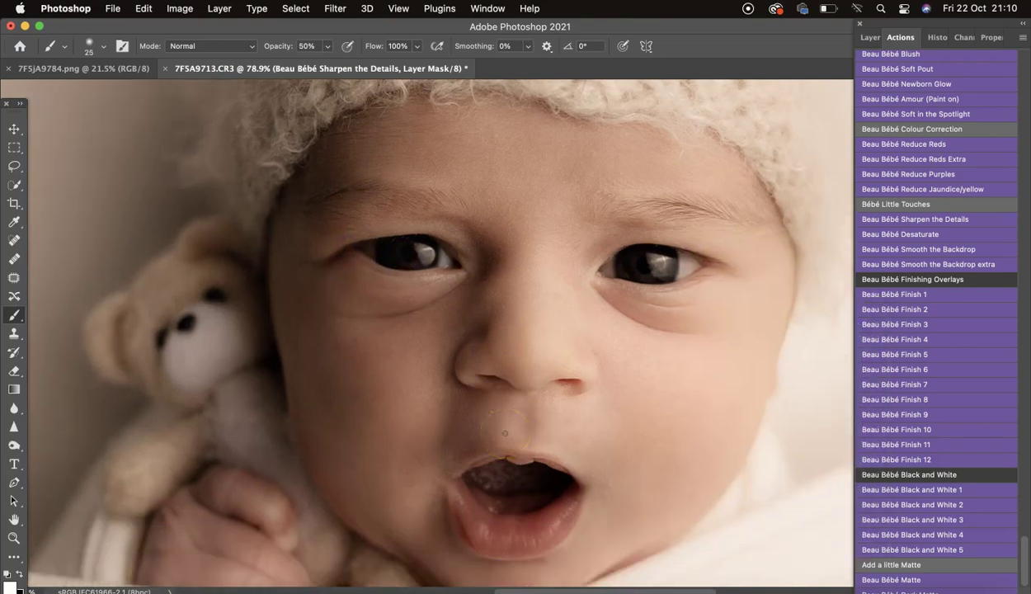
mouse_move(486, 520)
mouse_down()
mouse_move(492, 553)
mouse_move(505, 535)
mouse_up()
click(661, 263)
drag(462, 246, 425, 255)
Run the Beau Bébé Desaturate action, lower its group's opacity to 26%, and compare the portrait with and without it
scroll(572, 273, down, 4)
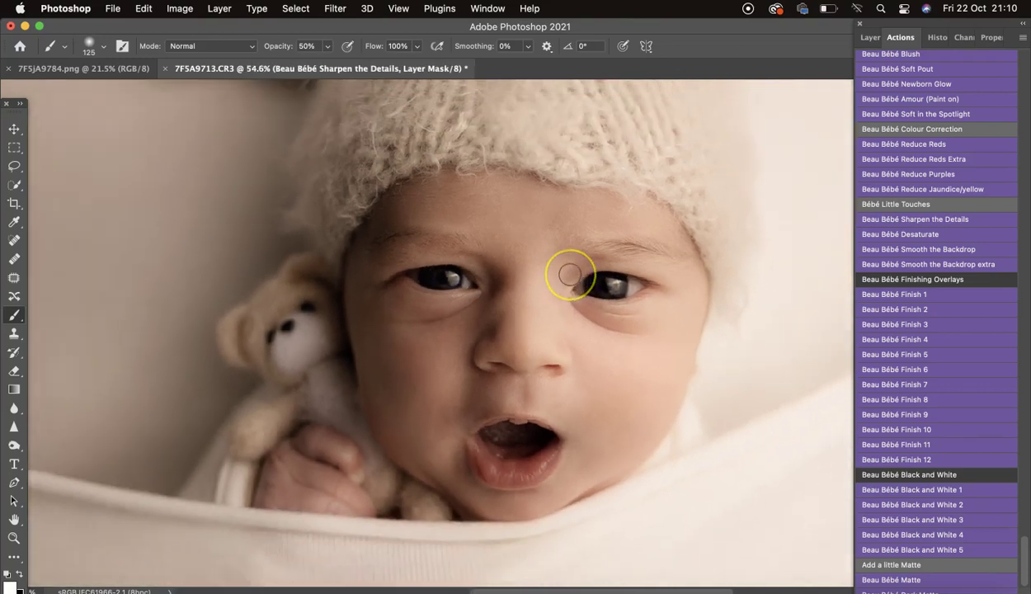
scroll(569, 275, down, 6)
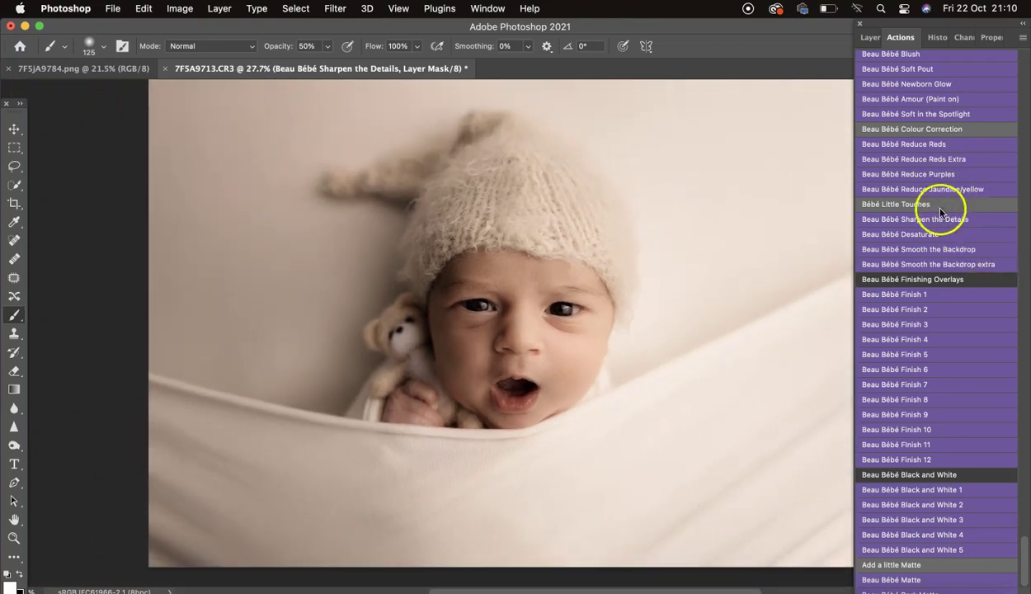
scroll(691, 356, down, 2)
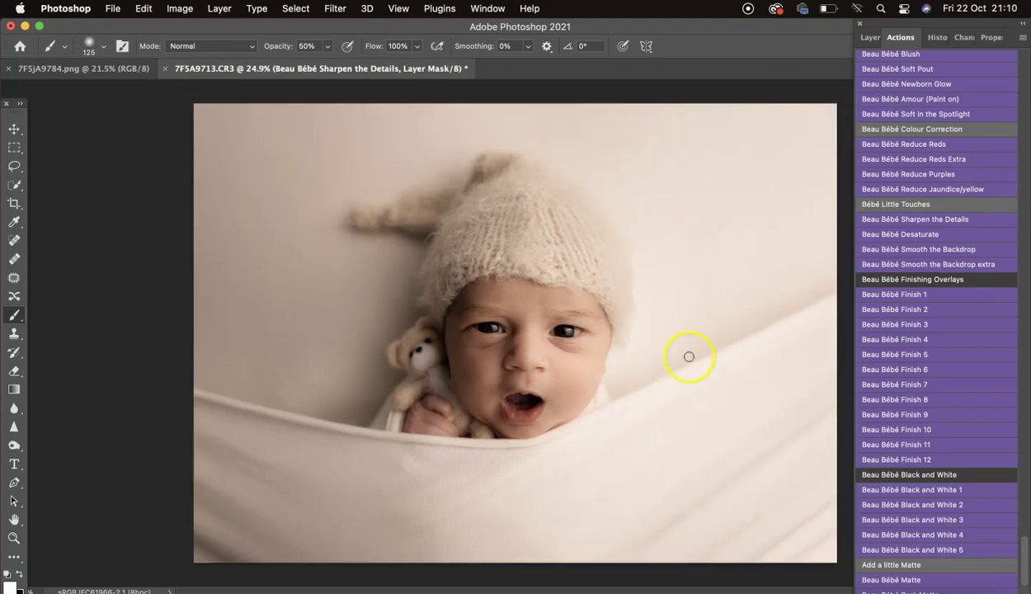
click(979, 235)
click(872, 38)
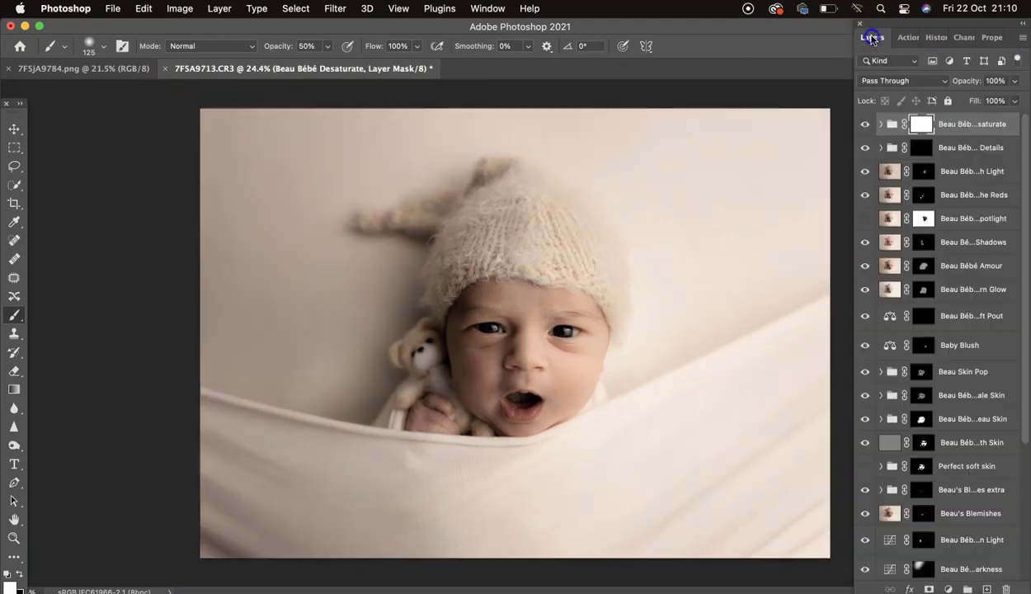
click(1014, 81)
click(966, 99)
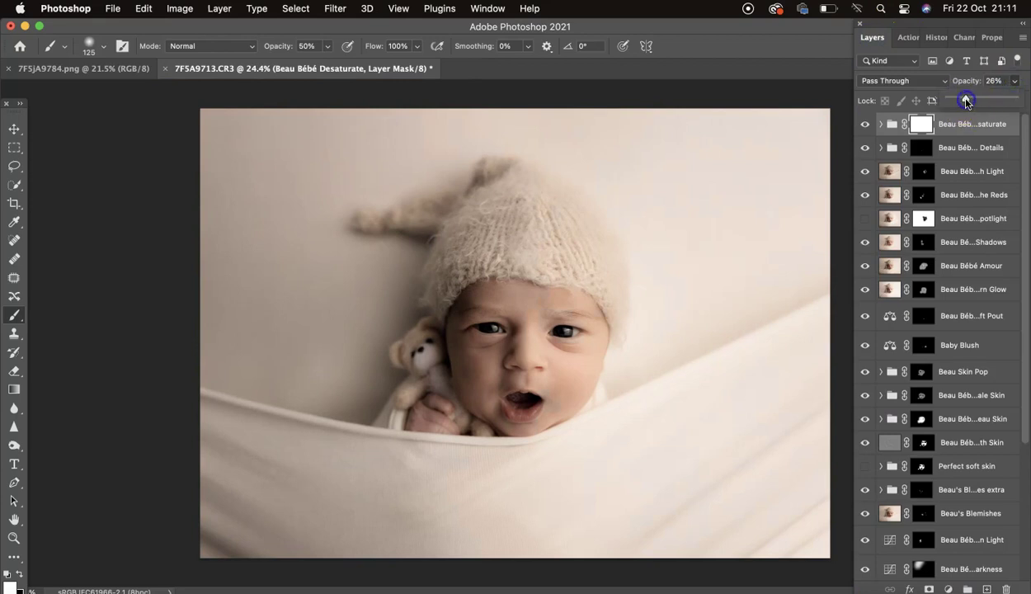
click(866, 123)
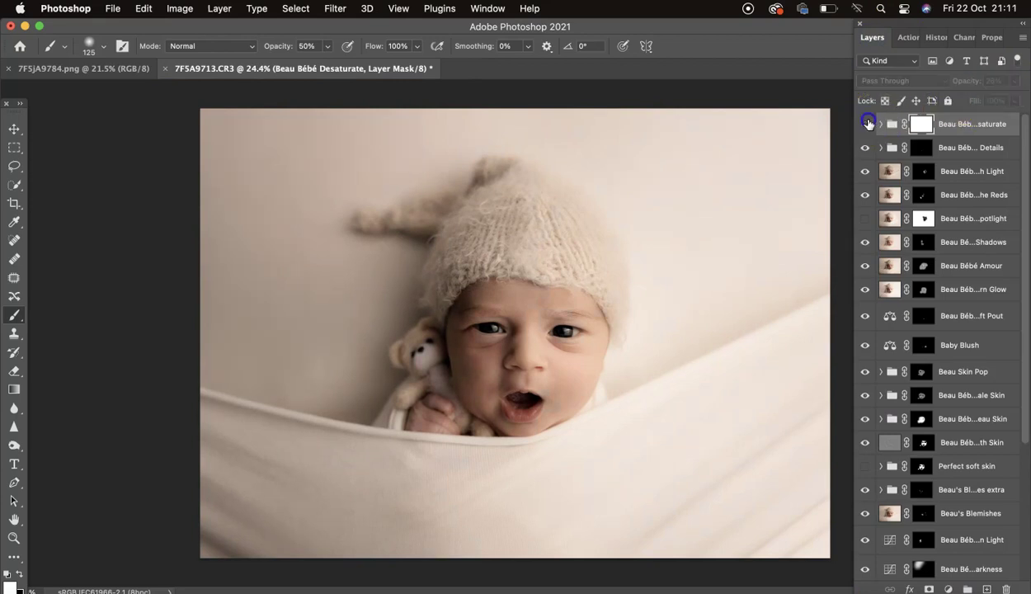
click(866, 124)
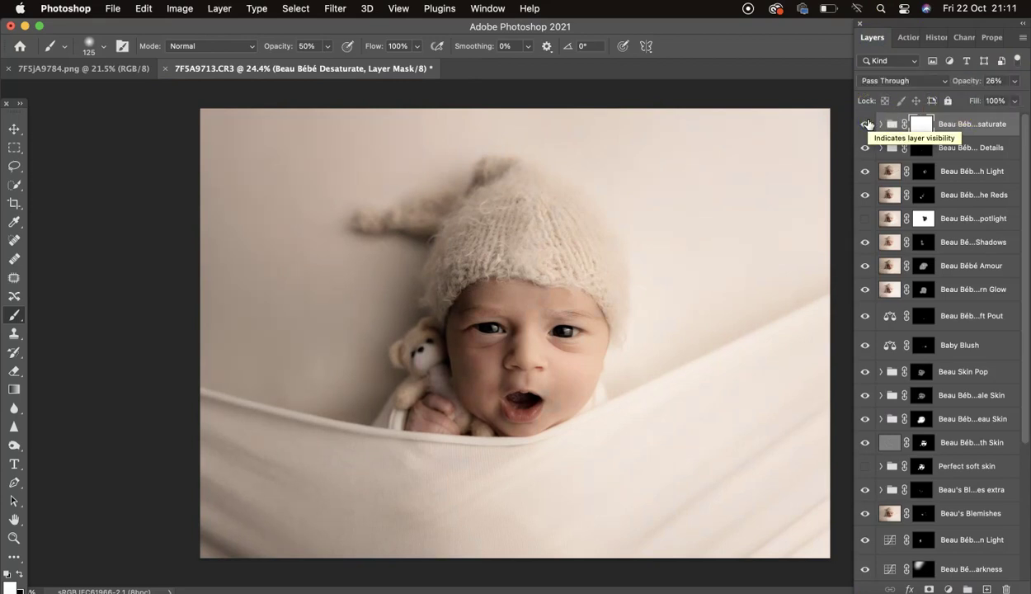
Run the Beau Bébé Smooth the Backdrop action, continuing past its select subject notice
click(907, 38)
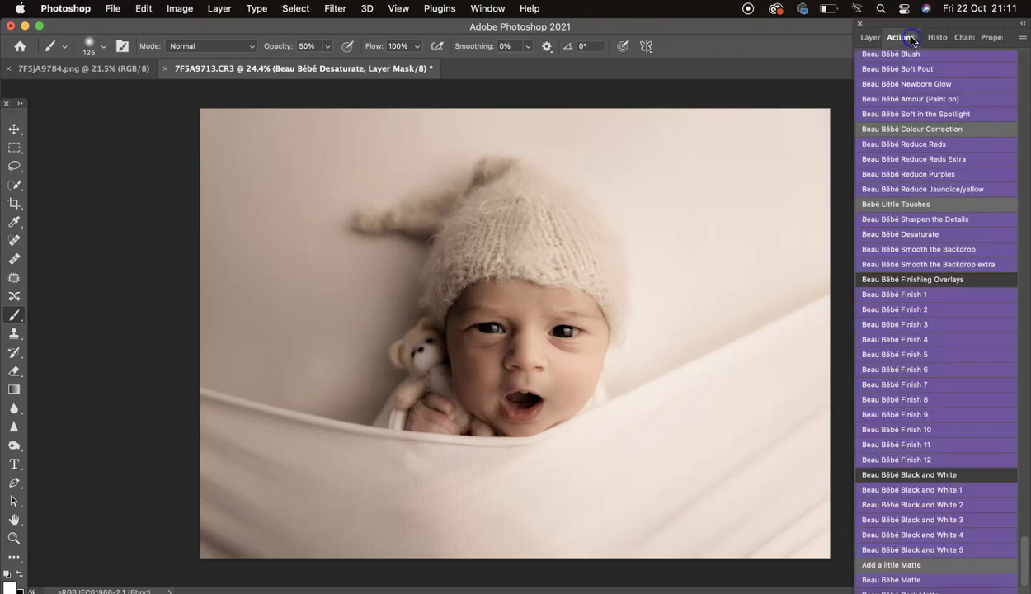
click(937, 249)
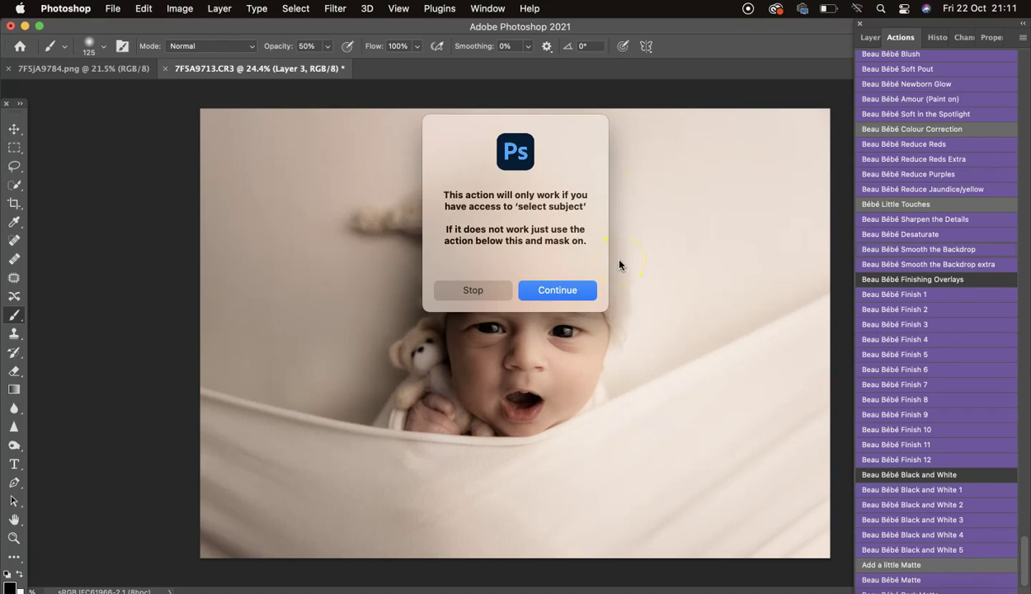
click(580, 291)
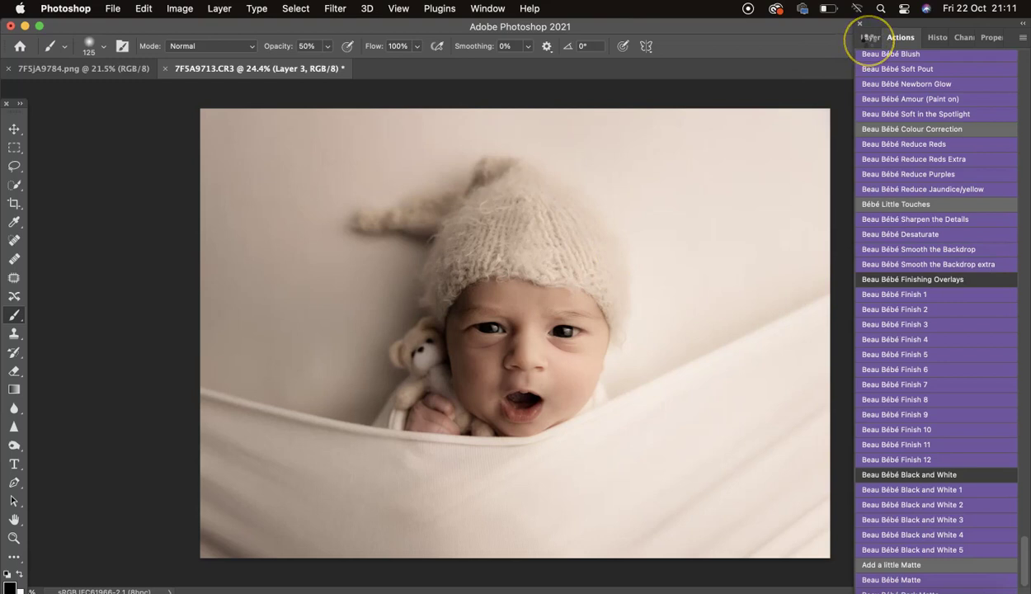
click(867, 37)
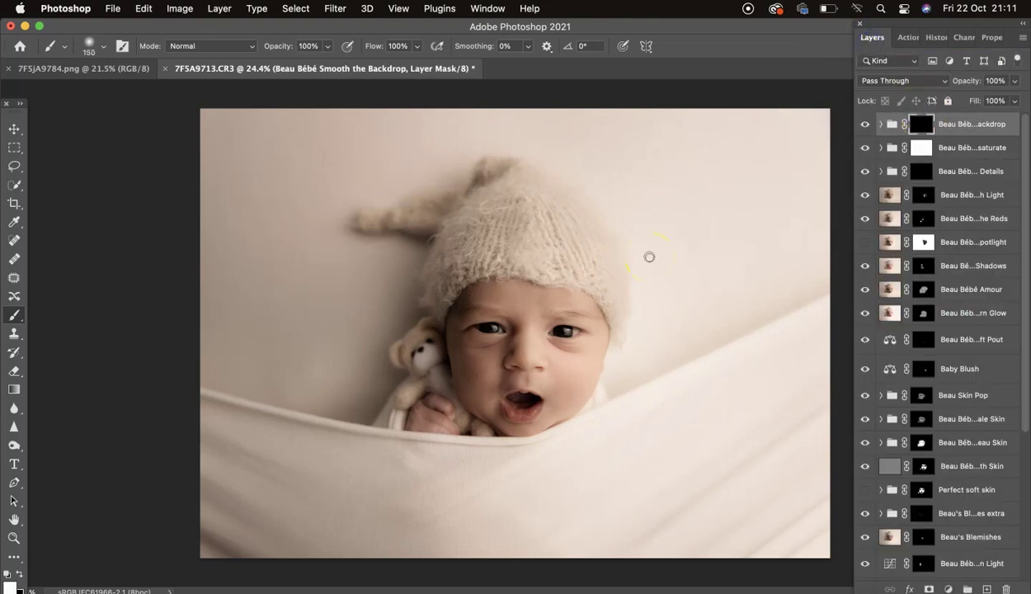
Paint white on the Smooth the Backdrop mask across the whole image with a 1900 px brush at 100% opacity and compare the effect
key(bracketright)
key(bracketright)
key(bracketright)
key(bracketright)
key(bracketright)
key(bracketright)
key(bracketright)
key(bracketright)
key(bracketright)
key(bracketright)
key(bracketright)
key(bracketright)
key(bracketright)
key(bracketright)
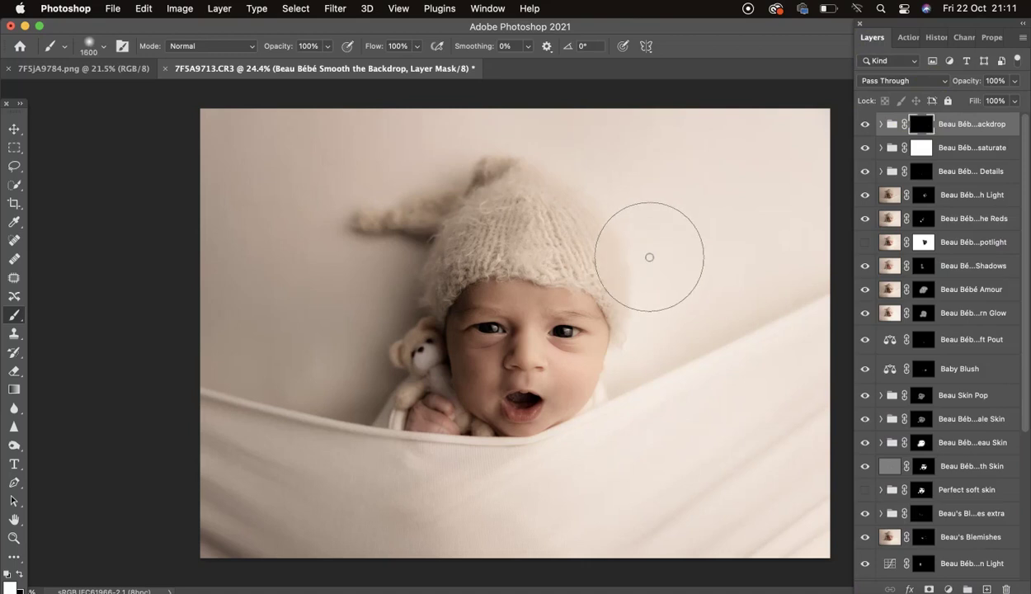
key(bracketright)
click(156, 461)
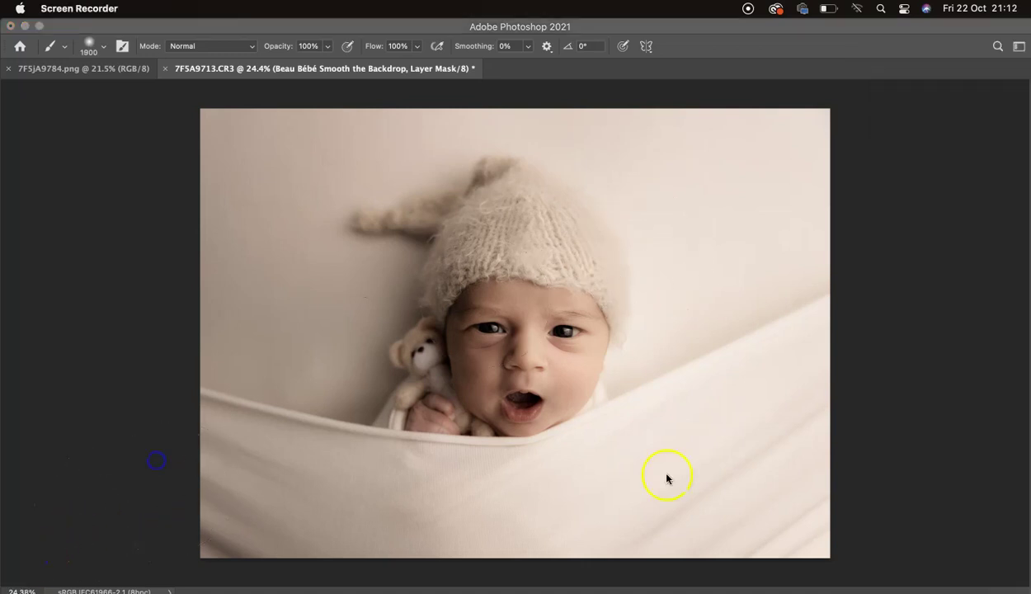
click(667, 479)
click(775, 467)
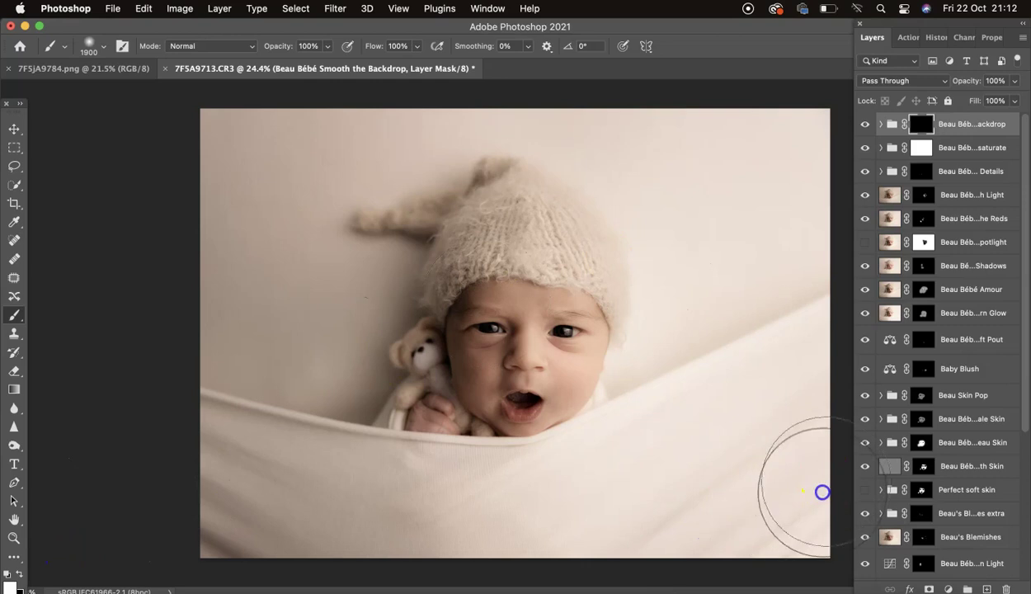
mouse_move(794, 155)
mouse_down()
mouse_move(759, 147)
mouse_move(745, 446)
mouse_up()
mouse_move(336, 516)
mouse_down()
mouse_move(229, 485)
mouse_move(361, 542)
mouse_move(175, 414)
mouse_move(258, 375)
mouse_move(228, 293)
mouse_move(253, 282)
mouse_move(237, 178)
mouse_move(306, 114)
mouse_move(229, 248)
mouse_move(229, 340)
mouse_up()
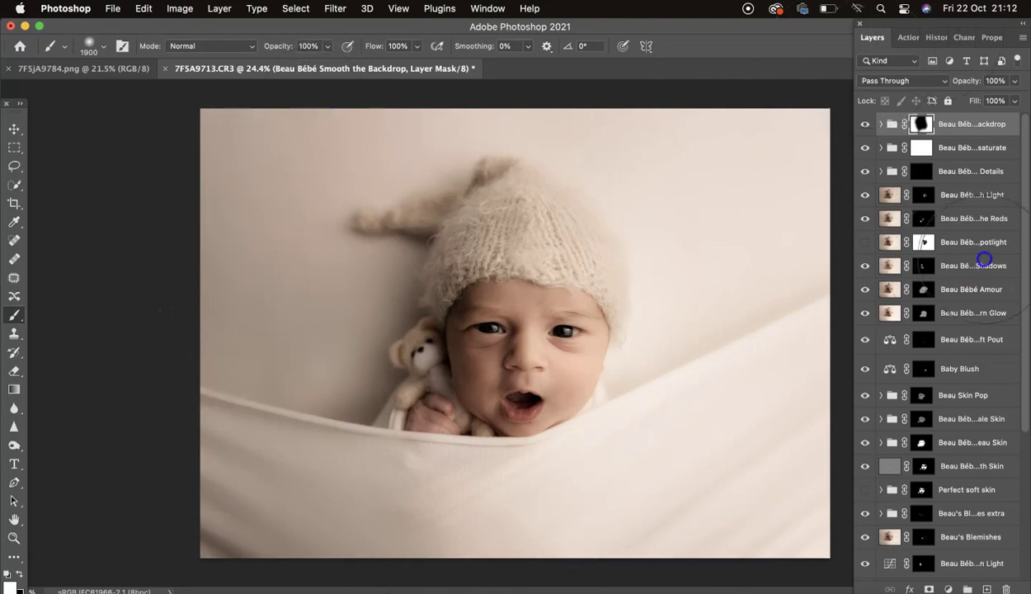
mouse_move(814, 369)
mouse_down()
mouse_move(263, 379)
mouse_move(702, 396)
mouse_move(323, 445)
mouse_move(661, 309)
mouse_move(606, 140)
mouse_move(463, 364)
mouse_move(640, 338)
mouse_move(634, 276)
mouse_move(399, 97)
mouse_move(486, 276)
mouse_up()
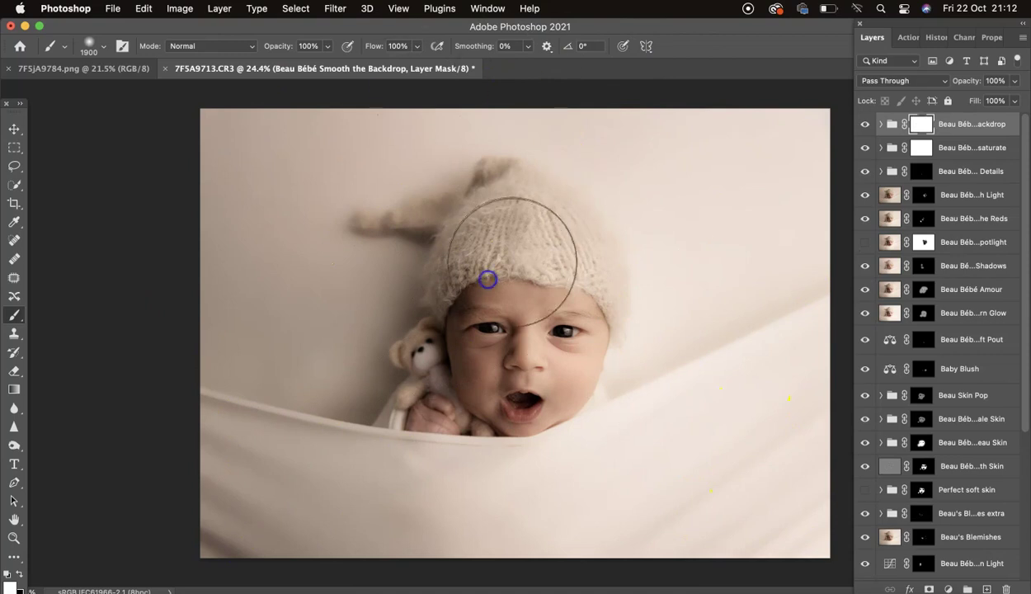
click(920, 123)
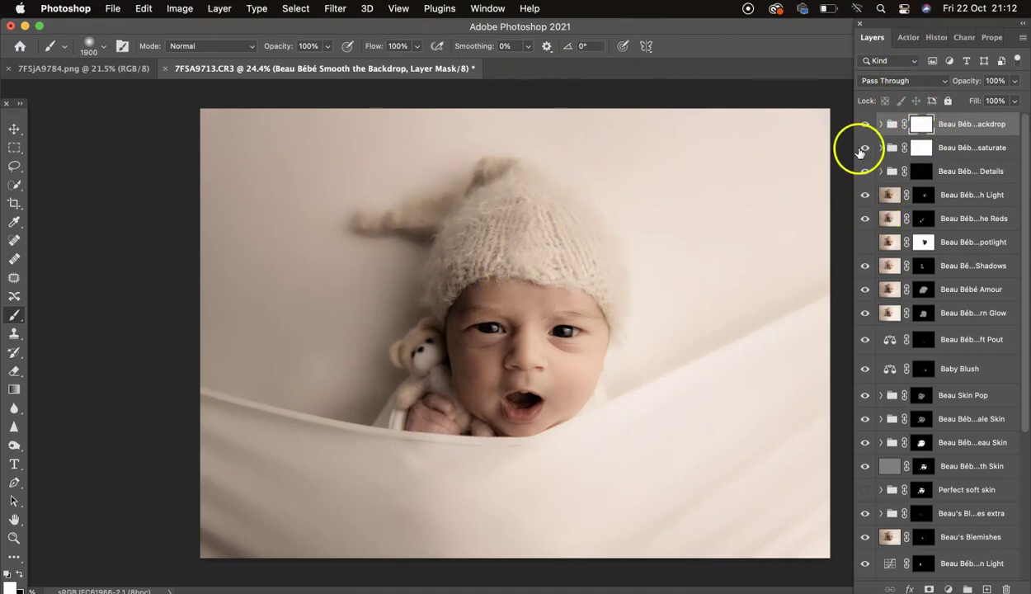
click(864, 125)
click(864, 125)
click(865, 126)
click(864, 126)
Paint black on the Smooth the Backdrop mask over the hat, its tail and the teddy with an 800 px brush
click(559, 286)
key(bracketleft)
key(bracketleft)
key(bracketleft)
key(bracketleft)
key(bracketleft)
key(bracketleft)
key(bracketleft)
key(bracketleft)
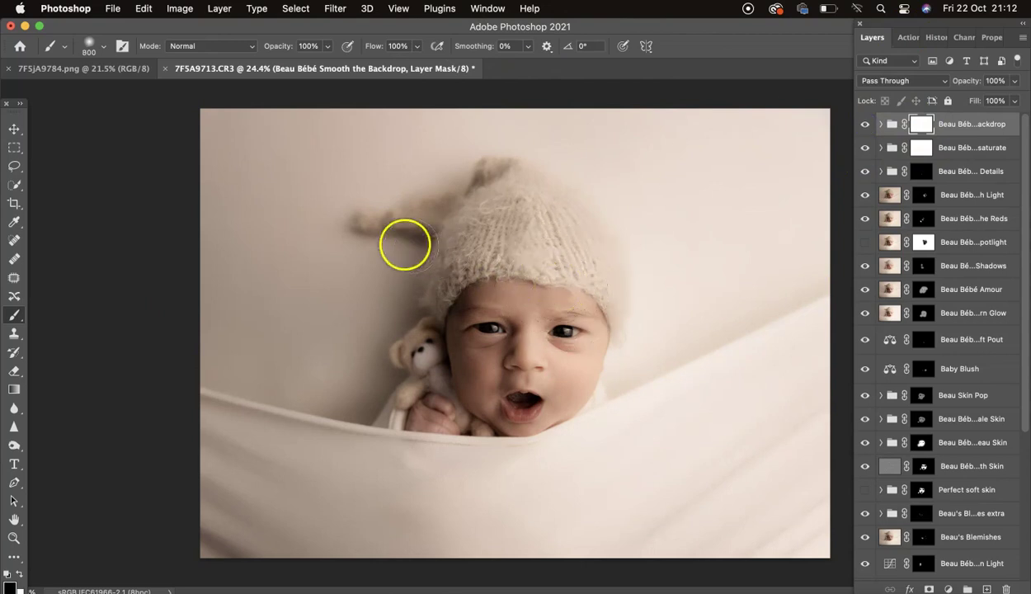
mouse_move(412, 226)
mouse_down()
mouse_move(496, 189)
mouse_move(473, 240)
mouse_move(447, 260)
mouse_move(413, 354)
mouse_up()
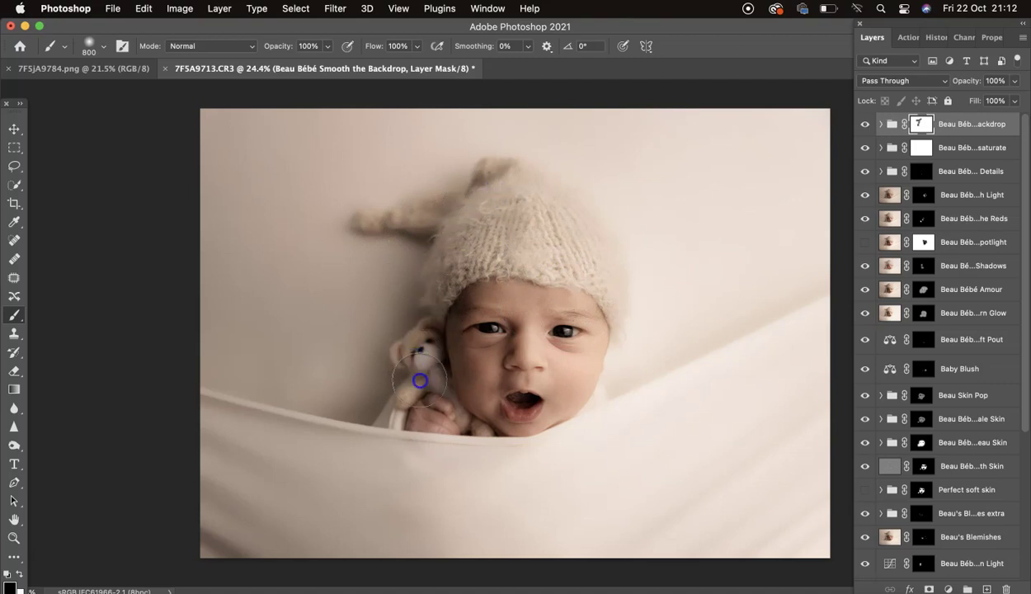
mouse_move(642, 402)
mouse_down()
mouse_move(602, 329)
mouse_move(606, 286)
mouse_move(592, 239)
mouse_move(547, 218)
mouse_move(580, 221)
mouse_up()
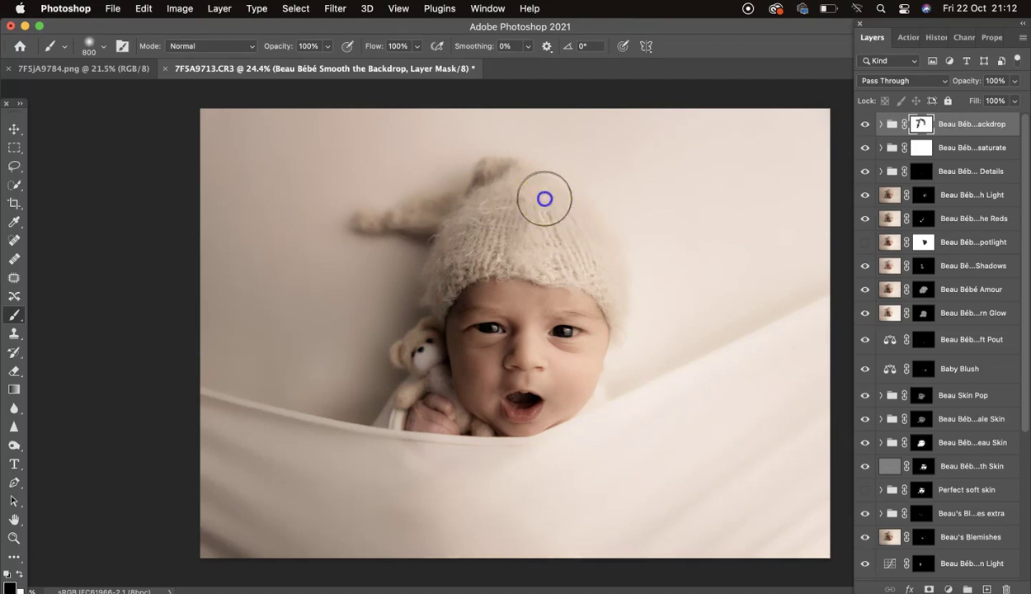
Compare the portrait with and without the masked Smooth the Backdrop group
click(865, 125)
click(866, 125)
click(866, 125)
click(866, 125)
click(865, 125)
click(866, 126)
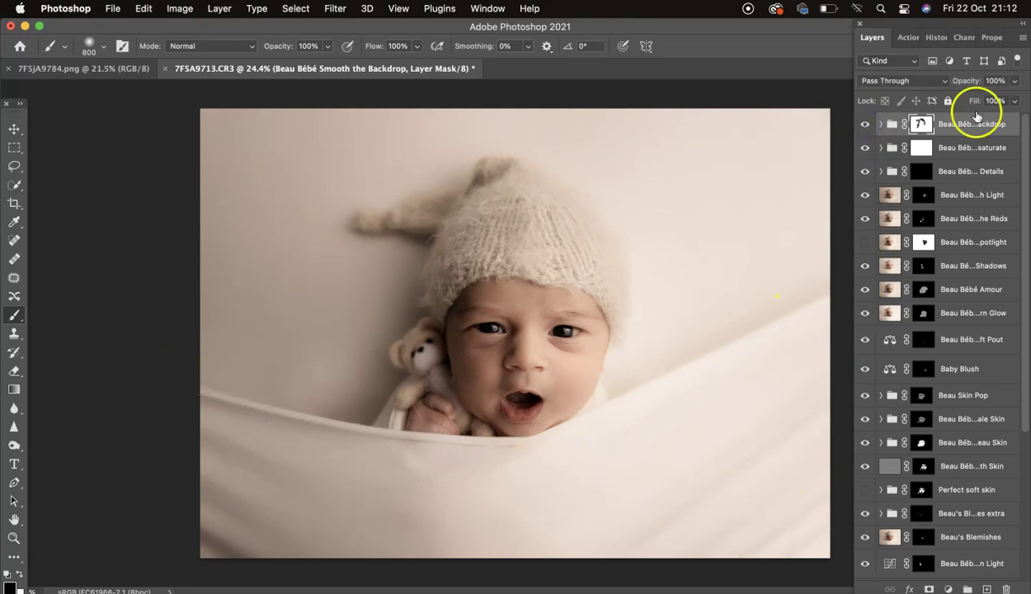
Run the Beau Bébé Smooth the Backdrop extra action and paint white on its mask around the image's outer backdrop with a 2600 px brush
click(900, 37)
click(927, 264)
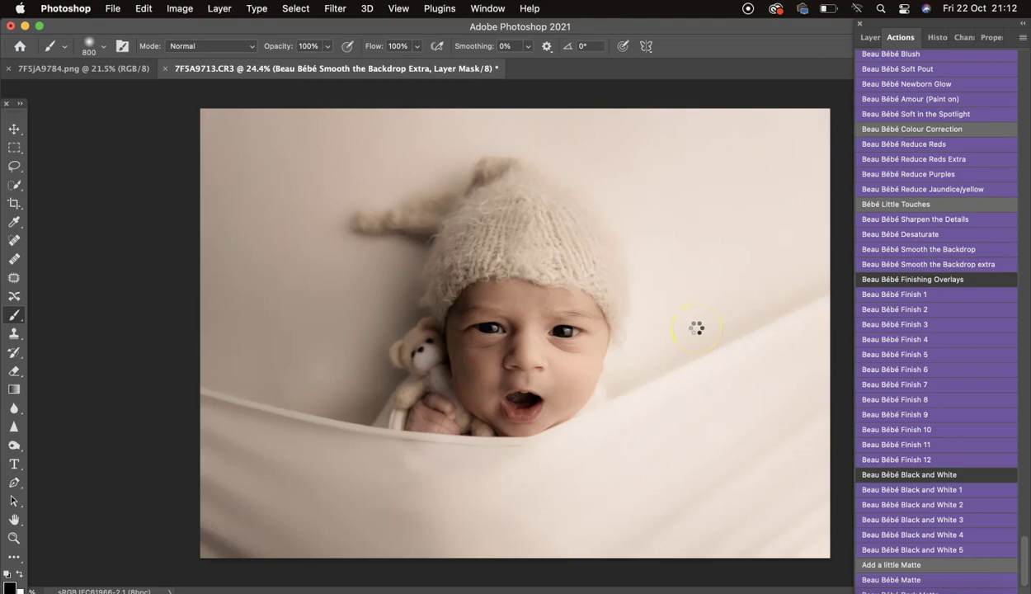
key(bracketright)
key(bracketright)
key(bracketright)
key(bracketright)
key(bracketright)
key(bracketright)
key(bracketright)
key(bracketright)
key(bracketright)
key(bracketright)
key(bracketright)
key(bracketright)
key(bracketright)
key(bracketright)
key(bracketright)
key(bracketright)
key(bracketright)
key(bracketright)
drag(531, 220, 465, 376)
click(874, 39)
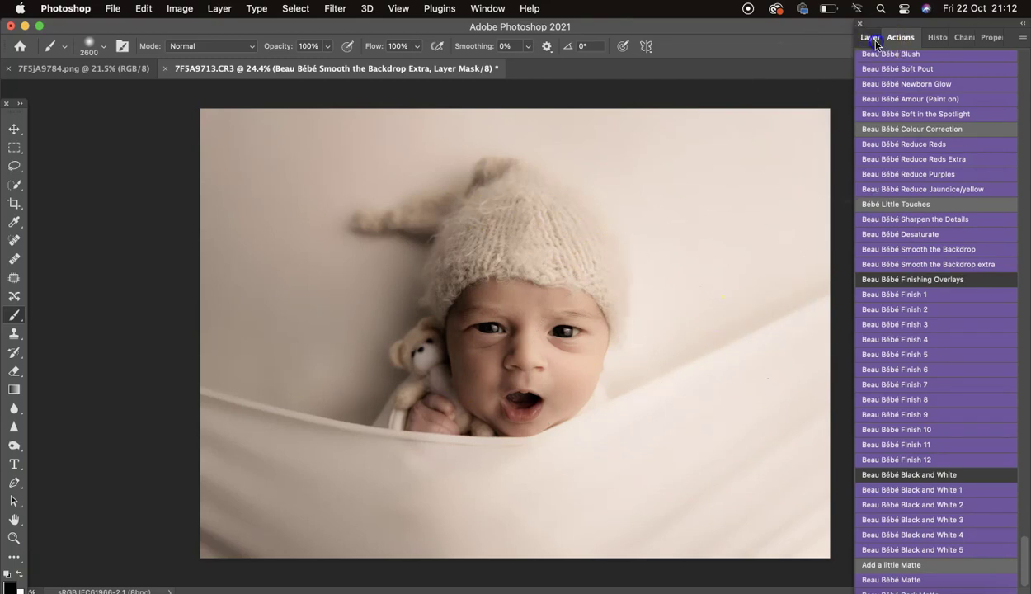
click(720, 317)
key(x)
click(796, 347)
click(802, 273)
mouse_move(783, 494)
mouse_down()
mouse_move(353, 530)
mouse_move(244, 504)
mouse_up()
click(239, 428)
click(237, 391)
drag(216, 350, 199, 193)
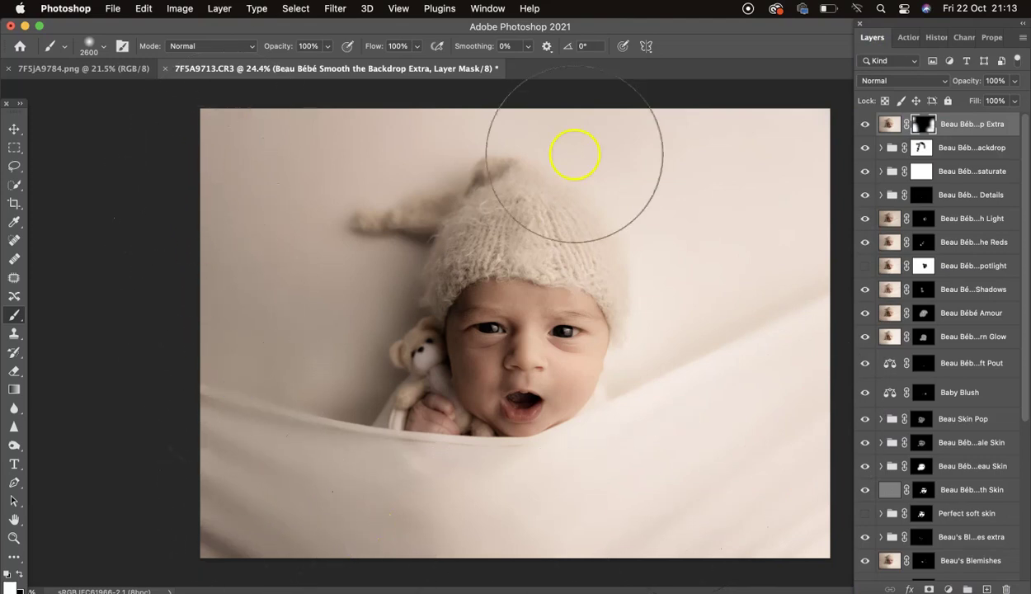
Compare the portrait with and without the Smooth the Backdrop Extra layer and leave that layer hidden
click(864, 124)
click(864, 125)
click(864, 125)
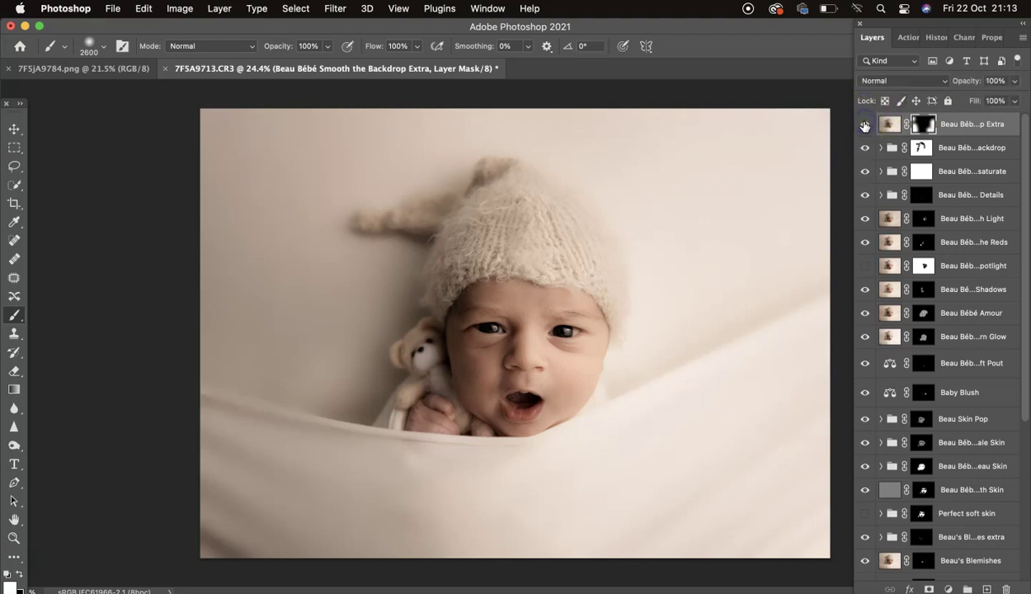
click(865, 123)
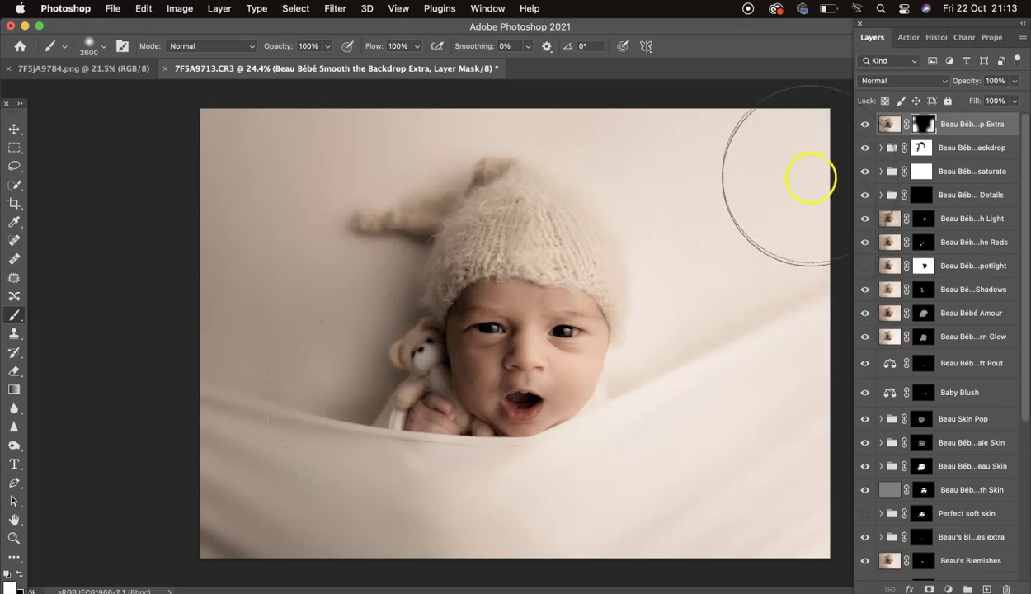
click(866, 124)
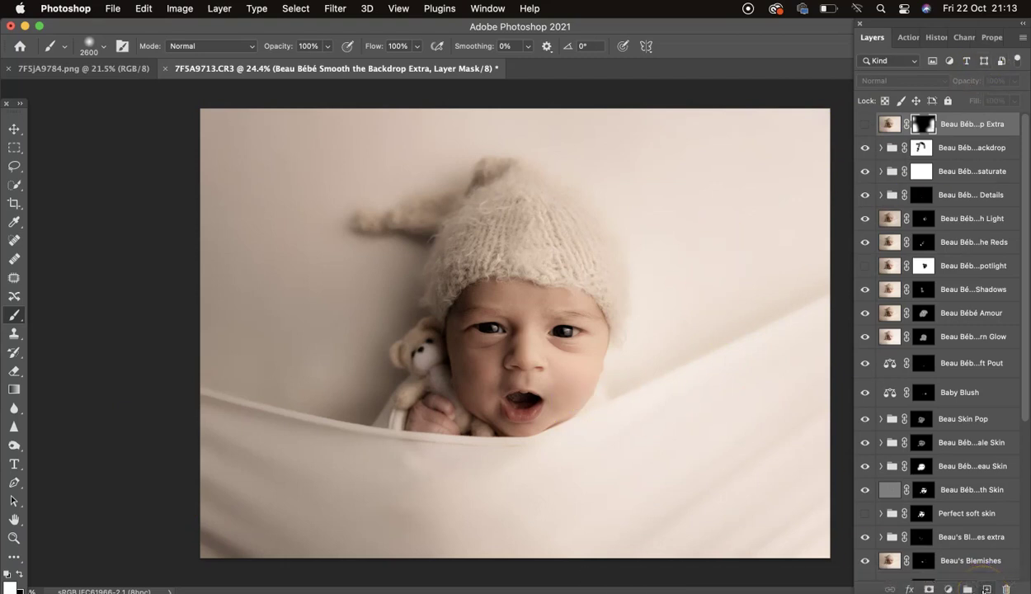
Add a new layer on top and paint a sampled light backdrop colour over the fabric folds along the image's right side with the 2600 px brush
click(986, 589)
click(883, 137)
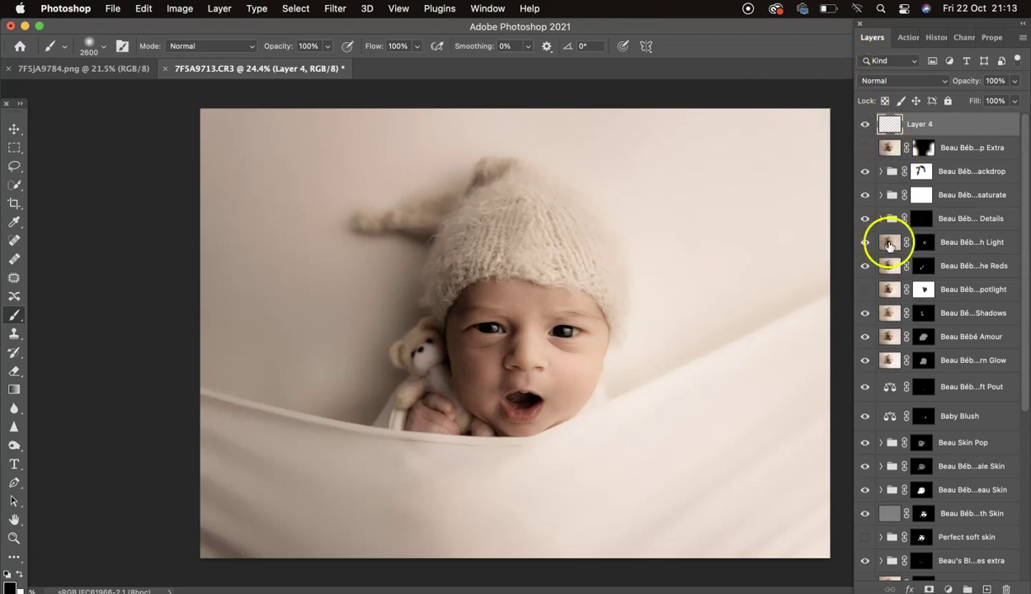
click(889, 243)
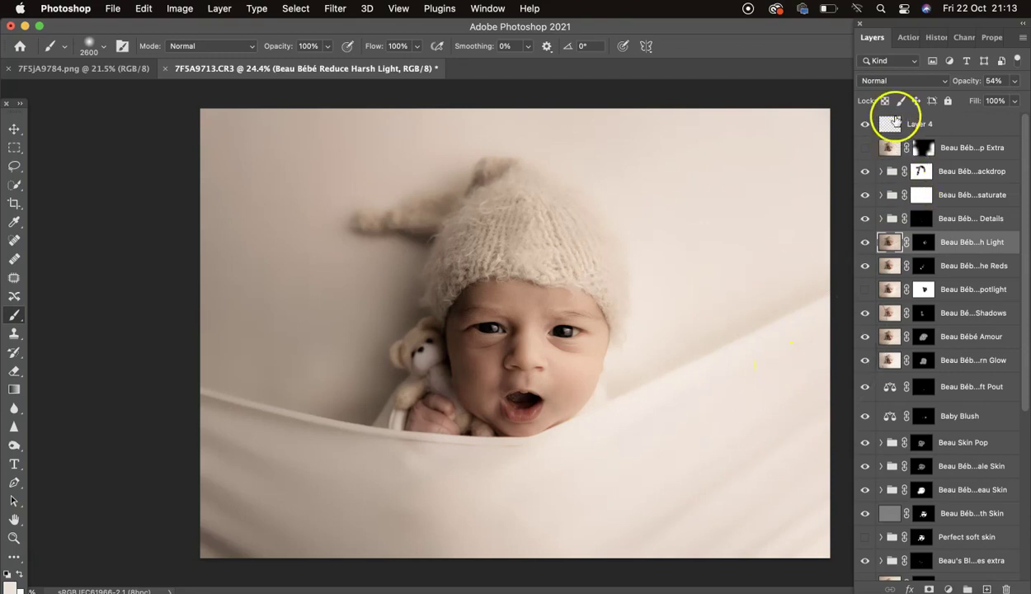
click(891, 124)
click(794, 302)
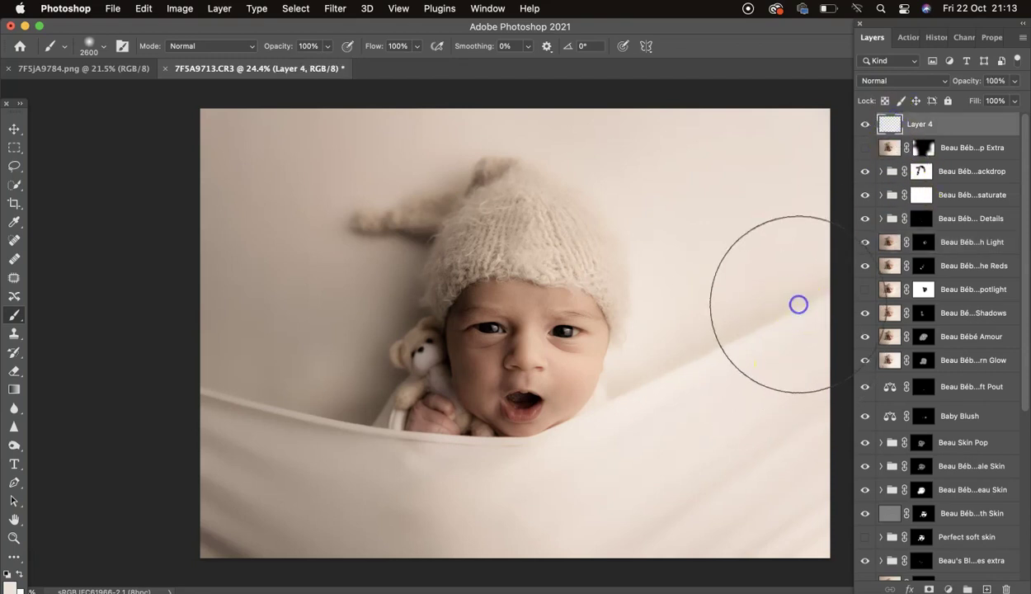
click(788, 441)
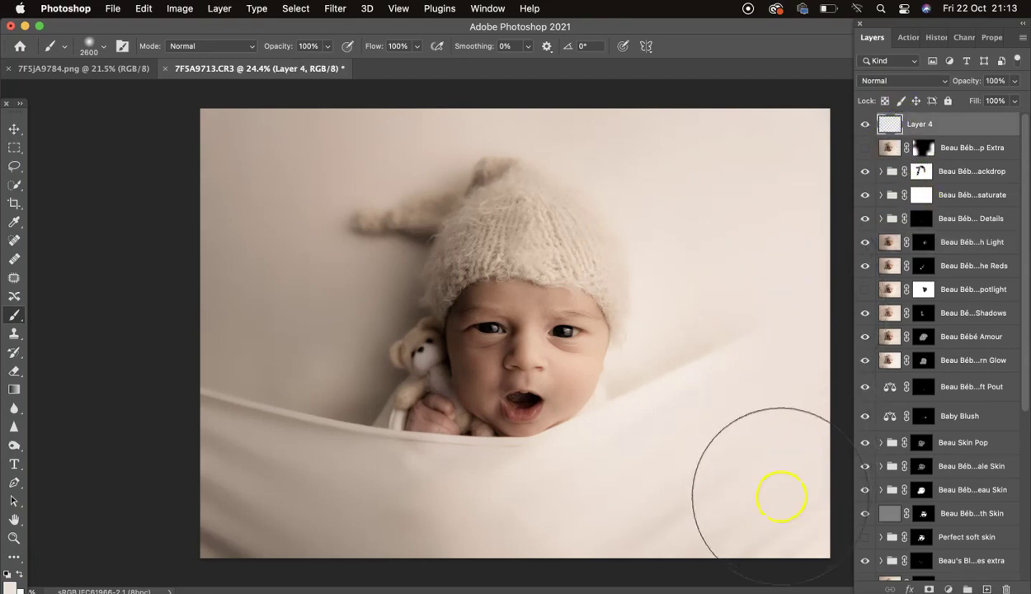
click(703, 528)
click(784, 526)
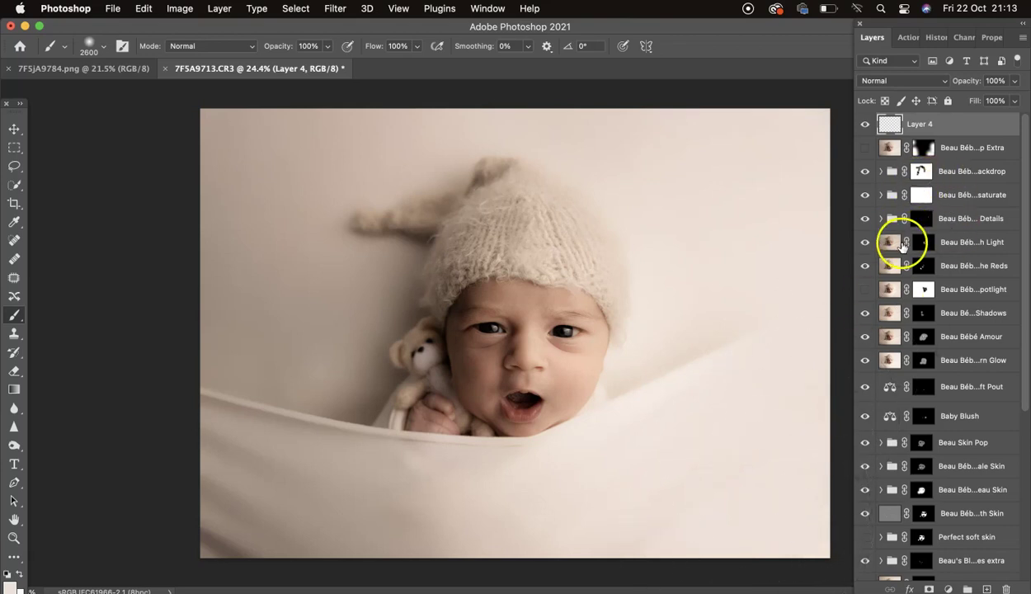
Sample the darker backdrop tone at the image's left edge and paint it on Layer 4 over the left fabric folds
click(890, 242)
alt+click(228, 376)
click(890, 124)
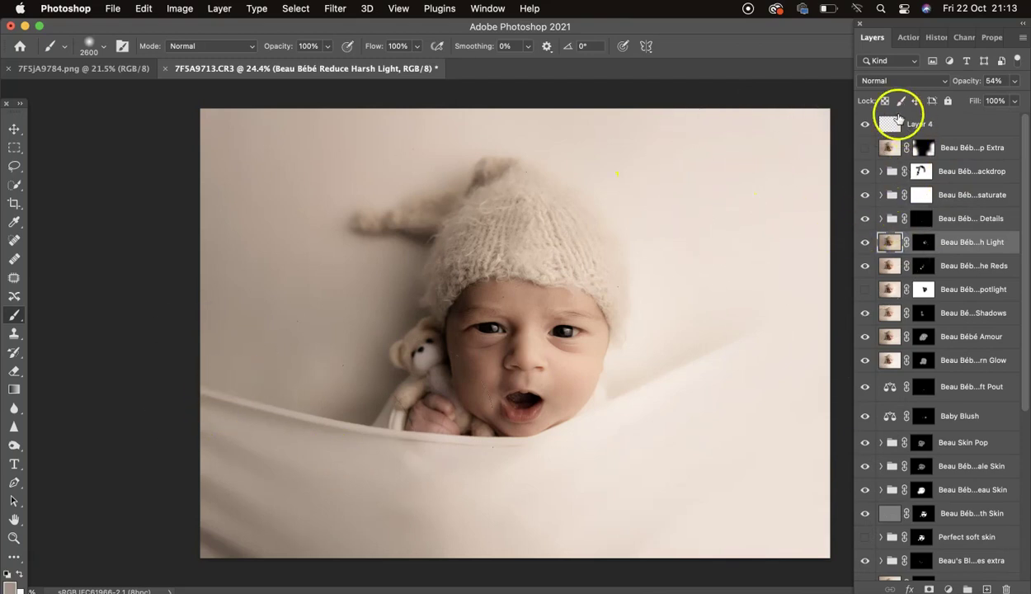
click(247, 392)
click(215, 474)
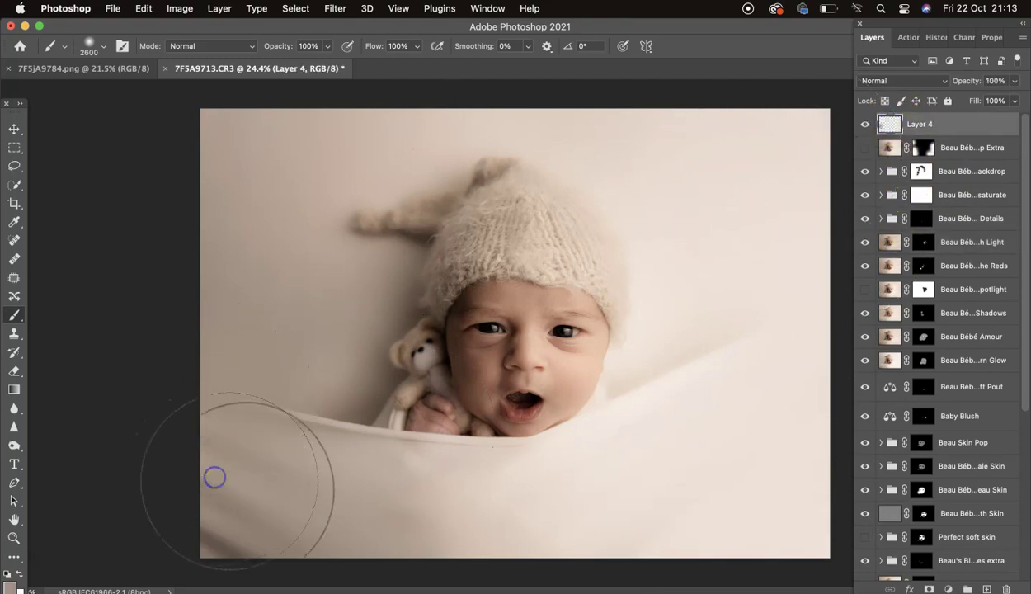
click(271, 506)
click(198, 525)
click(175, 423)
click(191, 375)
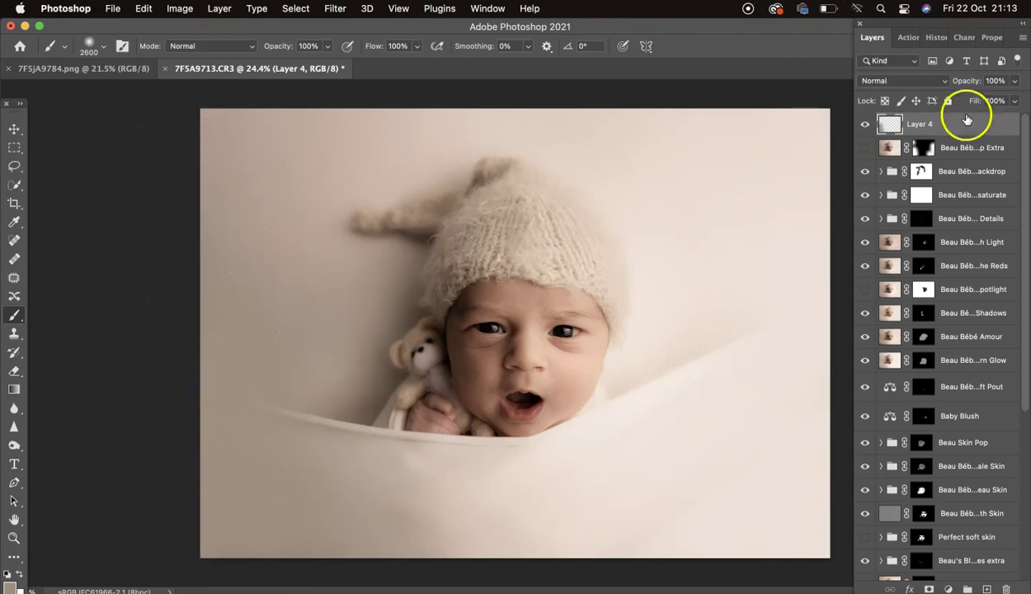
click(868, 173)
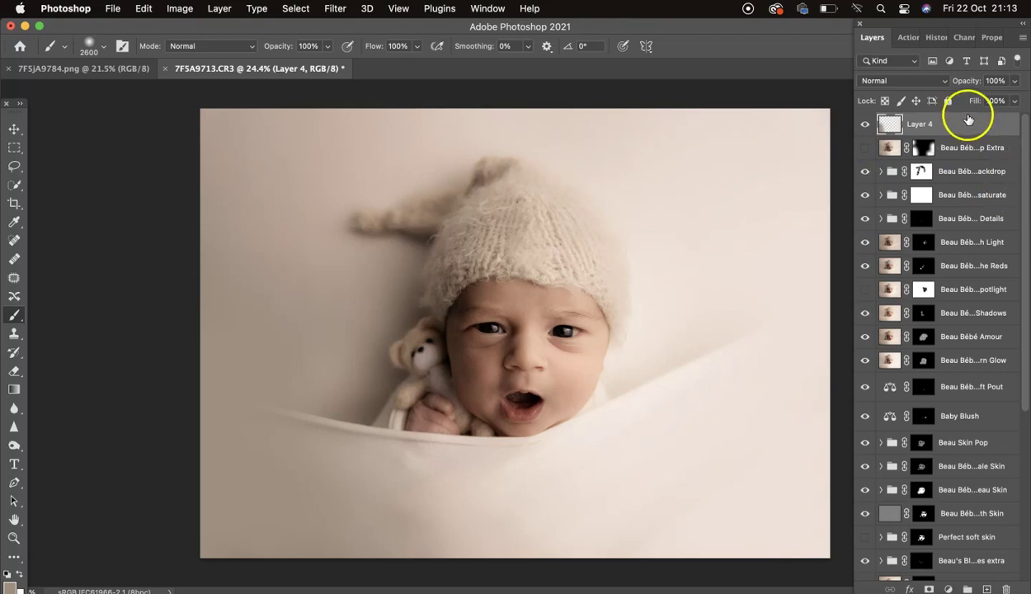
Run the Beau Bébé Finish 1 action and lower its layer's opacity to 27%
click(908, 37)
scroll(935, 318, down, 1)
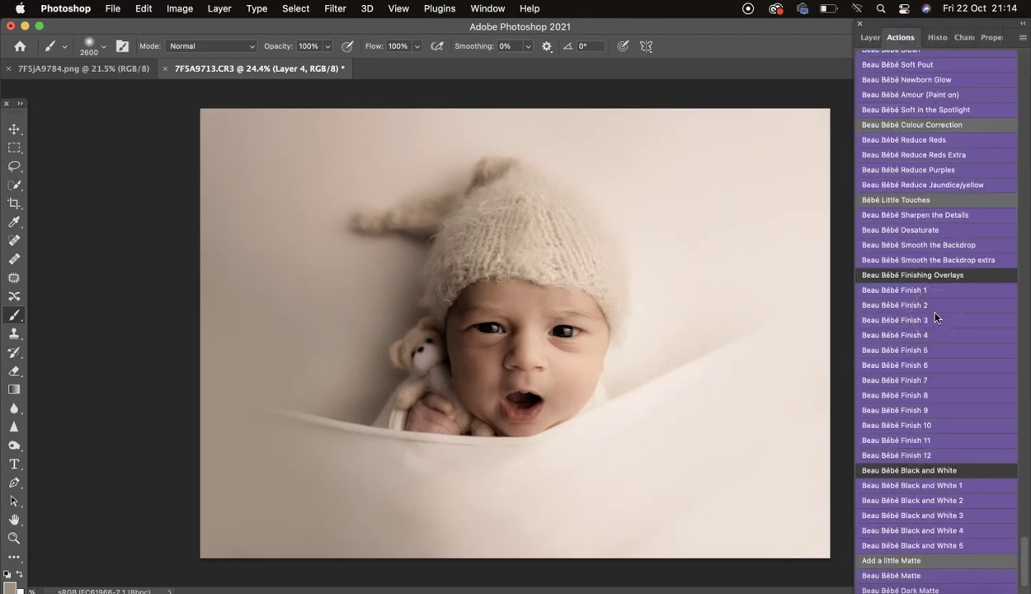
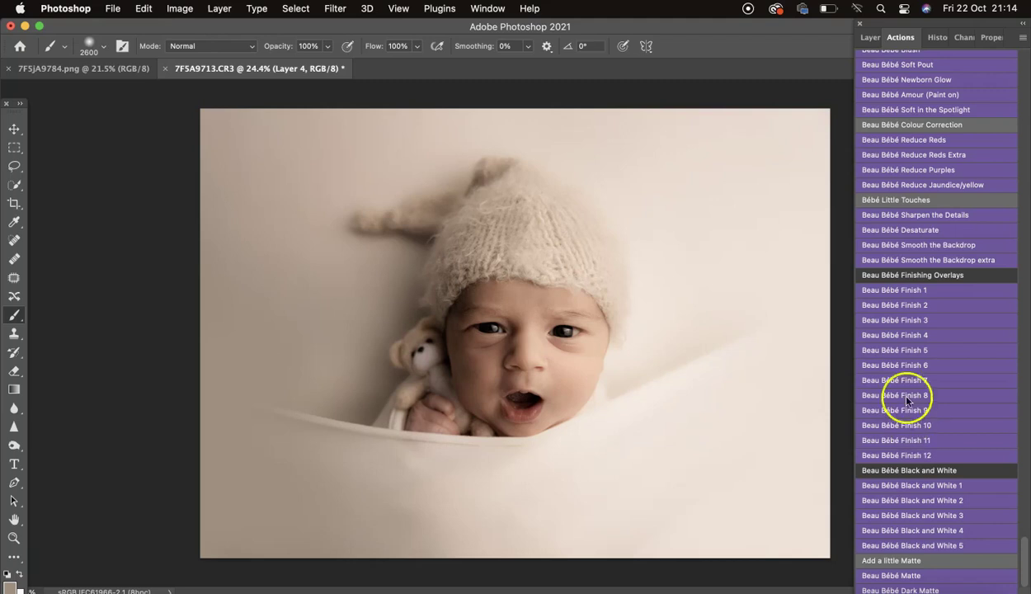
click(949, 294)
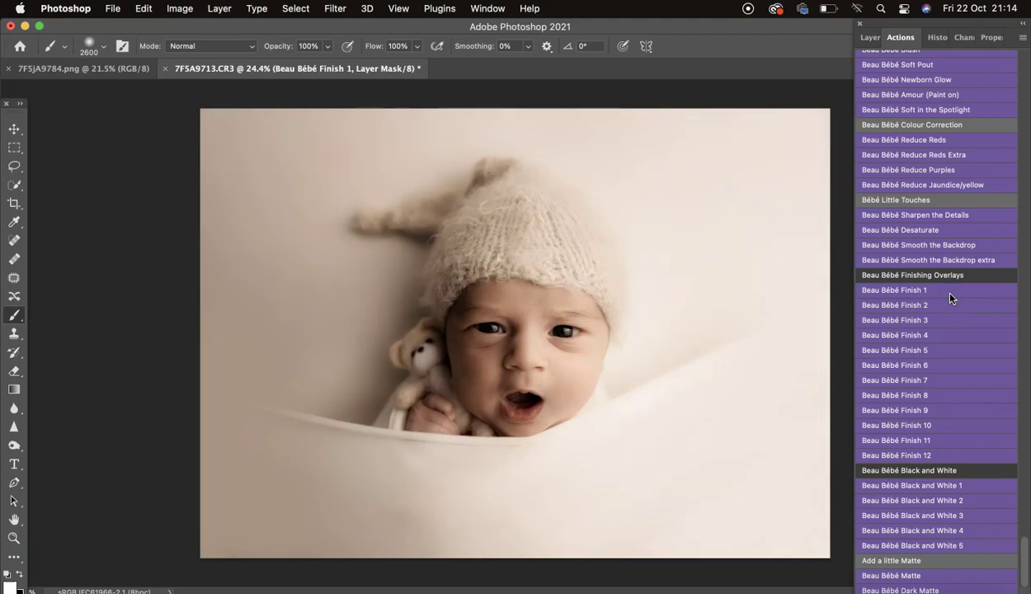
click(871, 37)
click(1016, 82)
drag(987, 98, 973, 101)
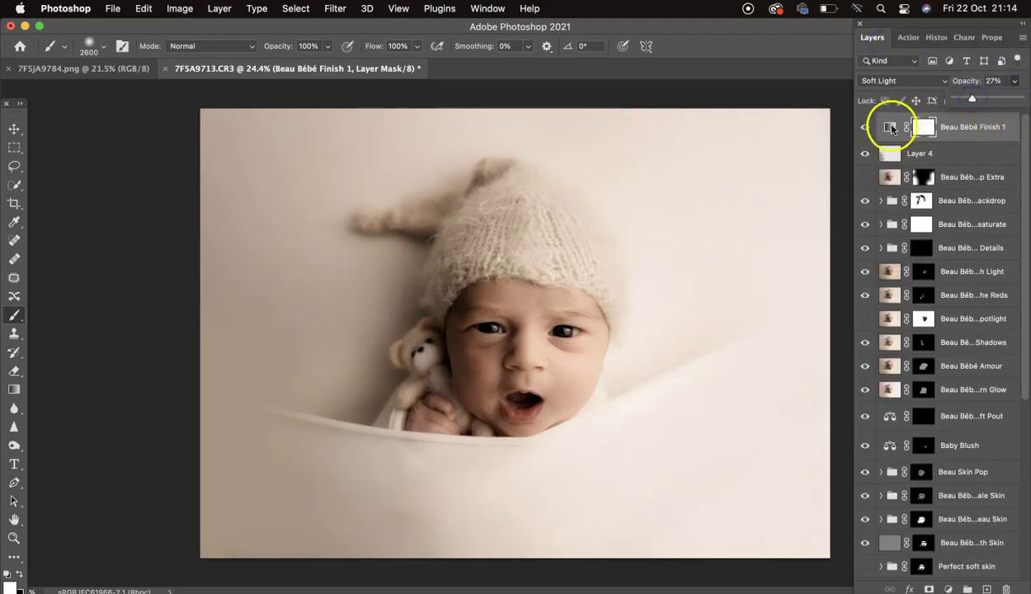
Compare the portrait with and without the Finish 1 overlay
click(865, 128)
click(865, 128)
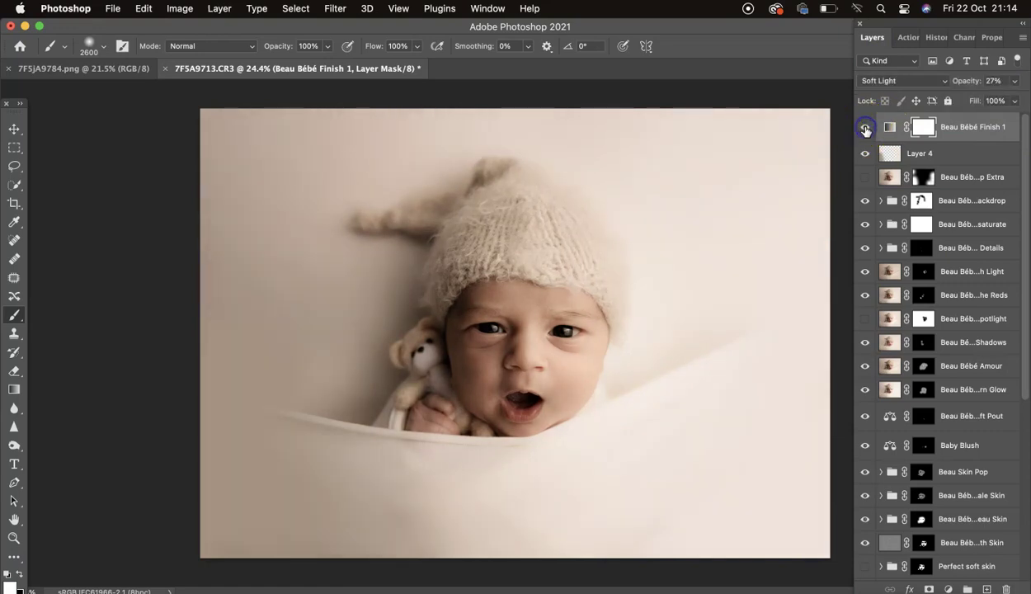
click(866, 128)
click(865, 129)
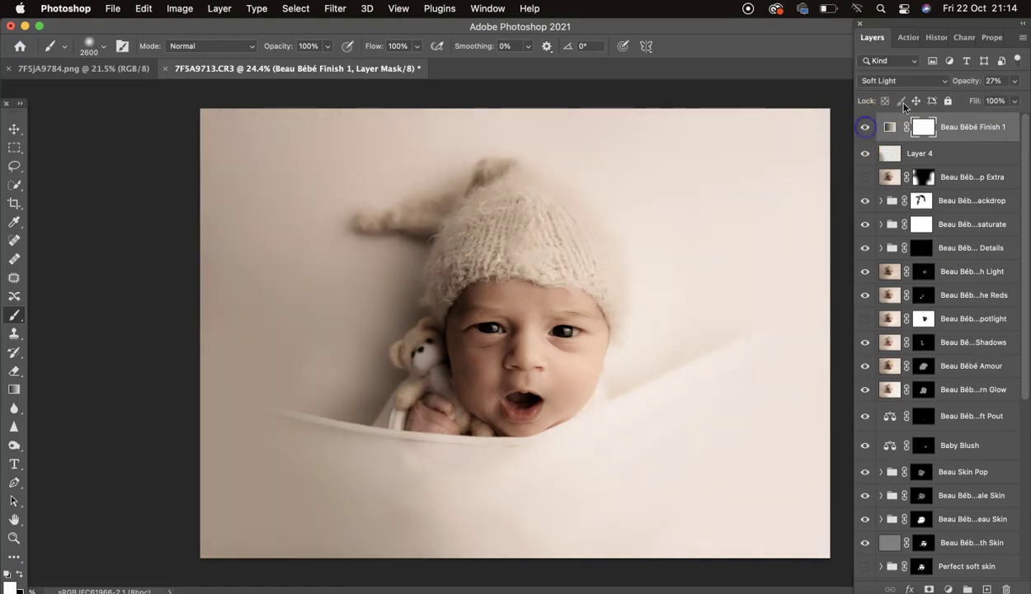
Try other opacities for the Finish 1 layer, settle on 29%, and hide the layer
click(1014, 80)
drag(962, 100, 1028, 105)
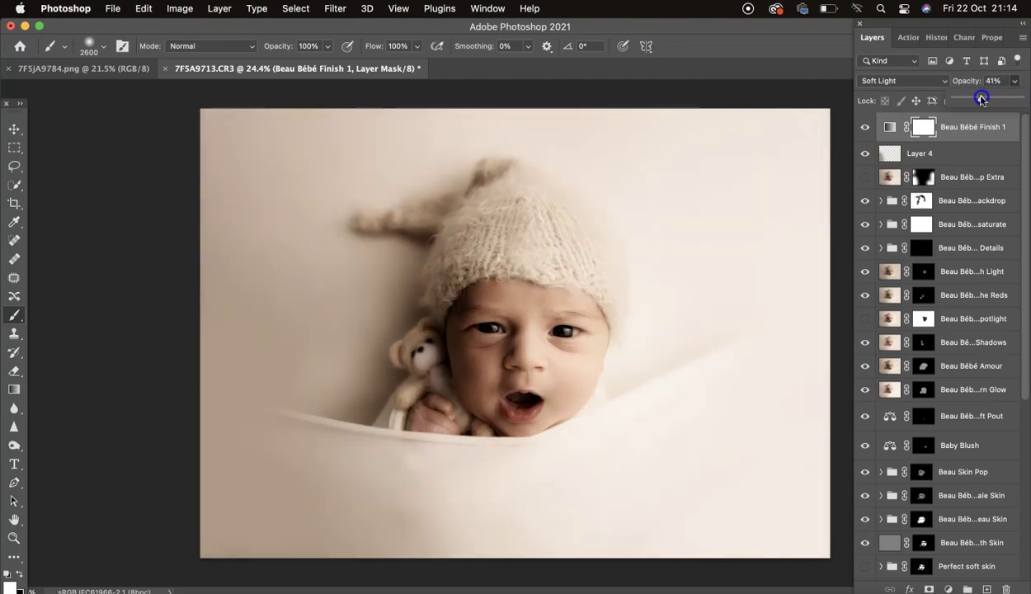
click(865, 127)
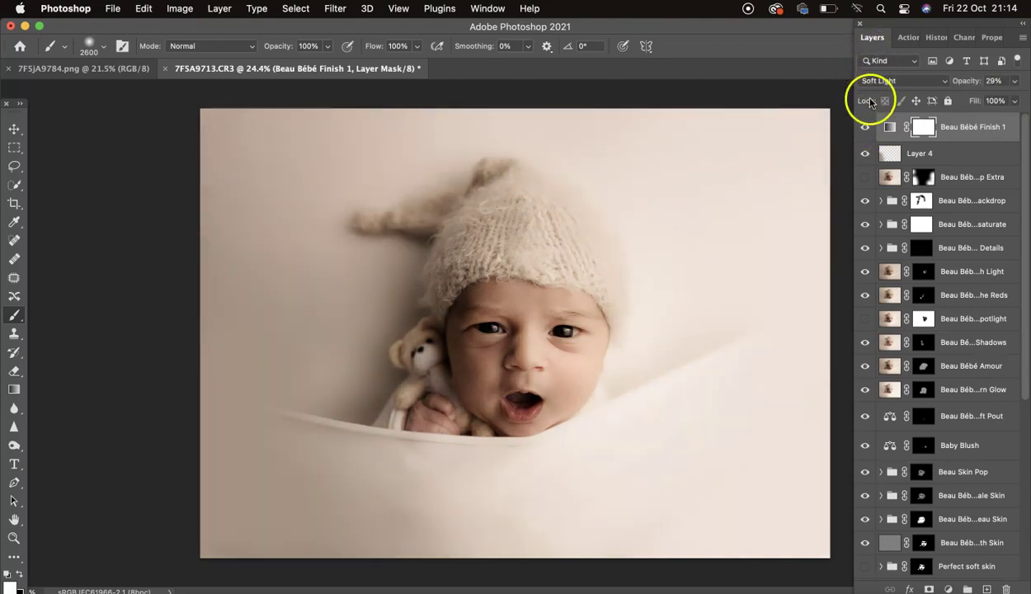
click(865, 128)
Run the Beau Bébé Finish 2 action and lower its layer's opacity to 47%
click(908, 35)
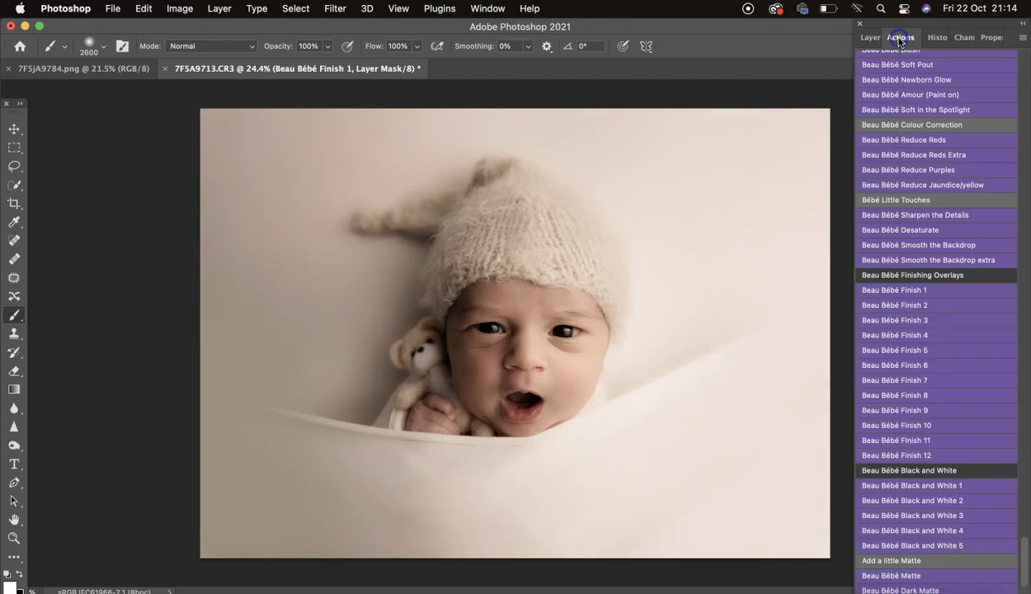
click(891, 301)
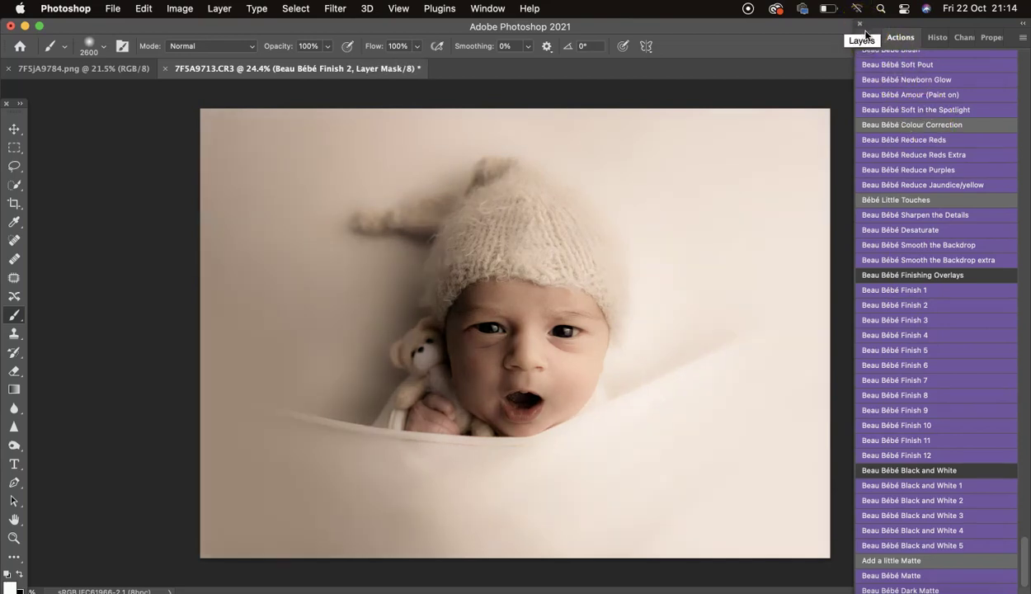
click(864, 37)
click(1018, 85)
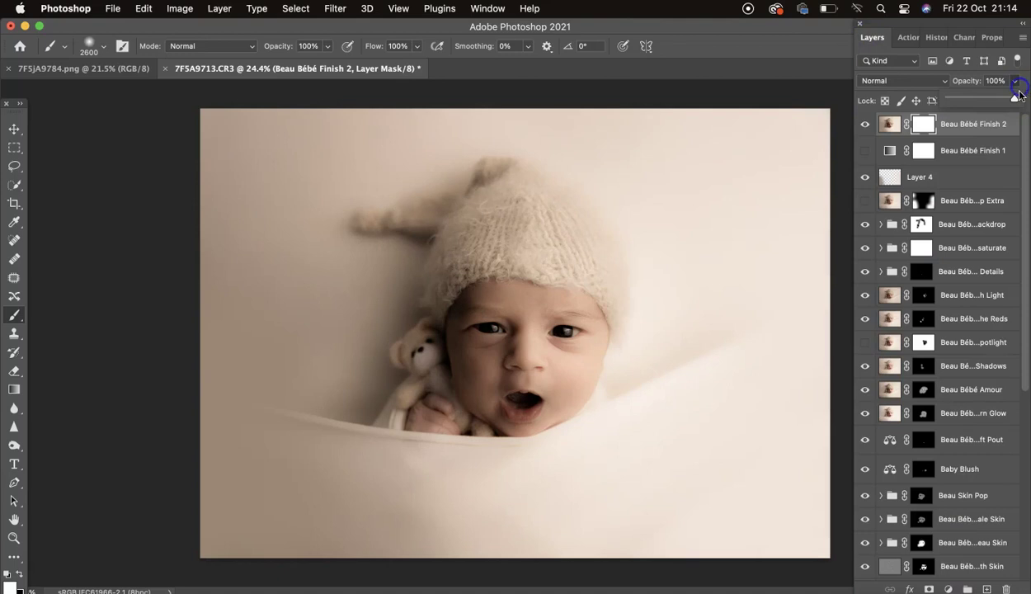
drag(987, 101, 980, 101)
click(891, 130)
Compare the portrait with and without the Finish 2 overlay and leave it hidden
click(863, 124)
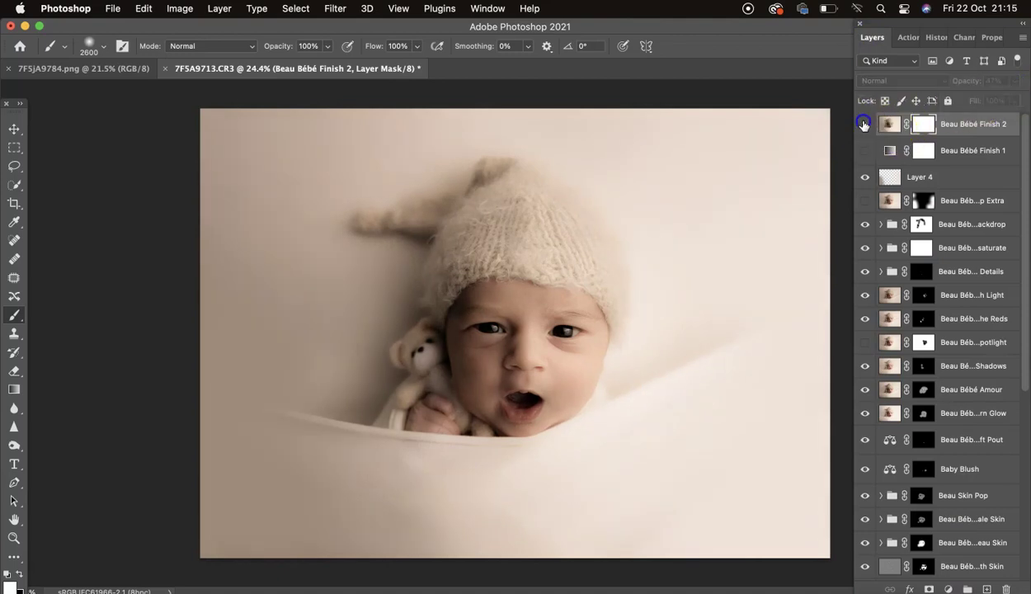
click(863, 124)
click(863, 124)
click(864, 124)
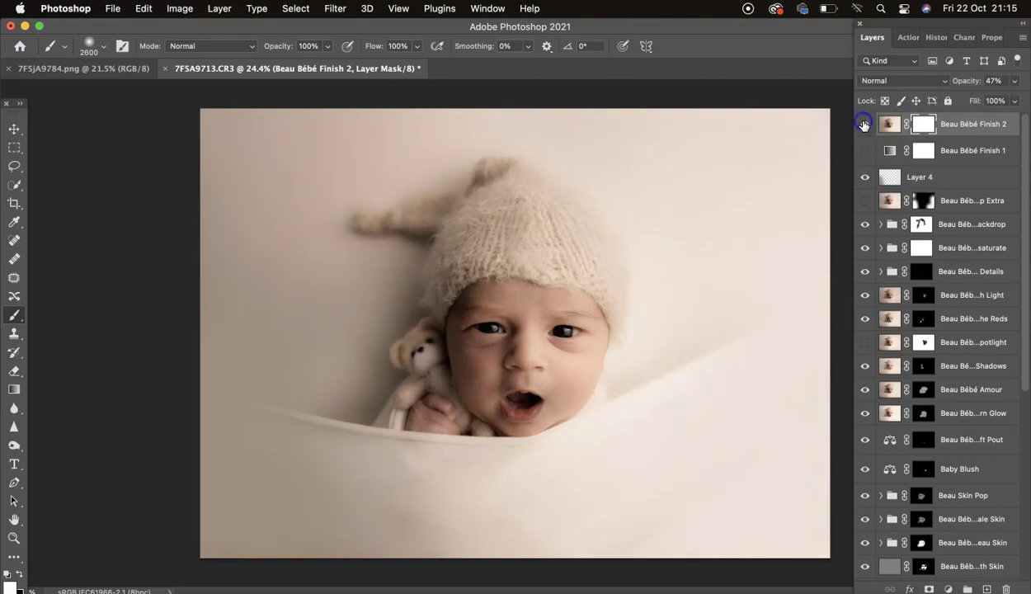
click(863, 124)
click(863, 124)
Run the Beau Bébé Finish 3 action and lower its group's opacity to 43%
click(907, 37)
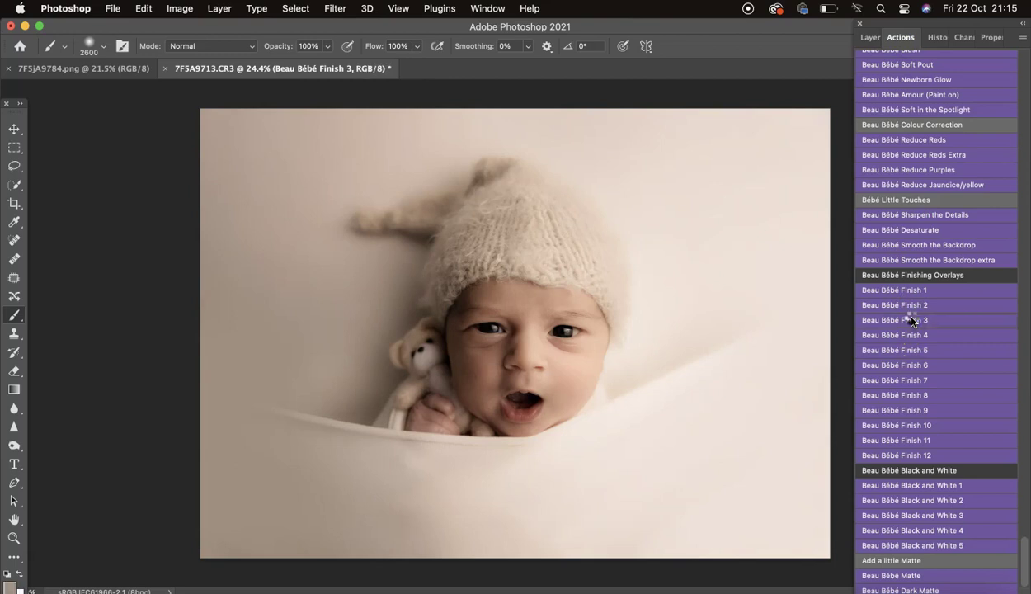
click(869, 37)
click(1013, 82)
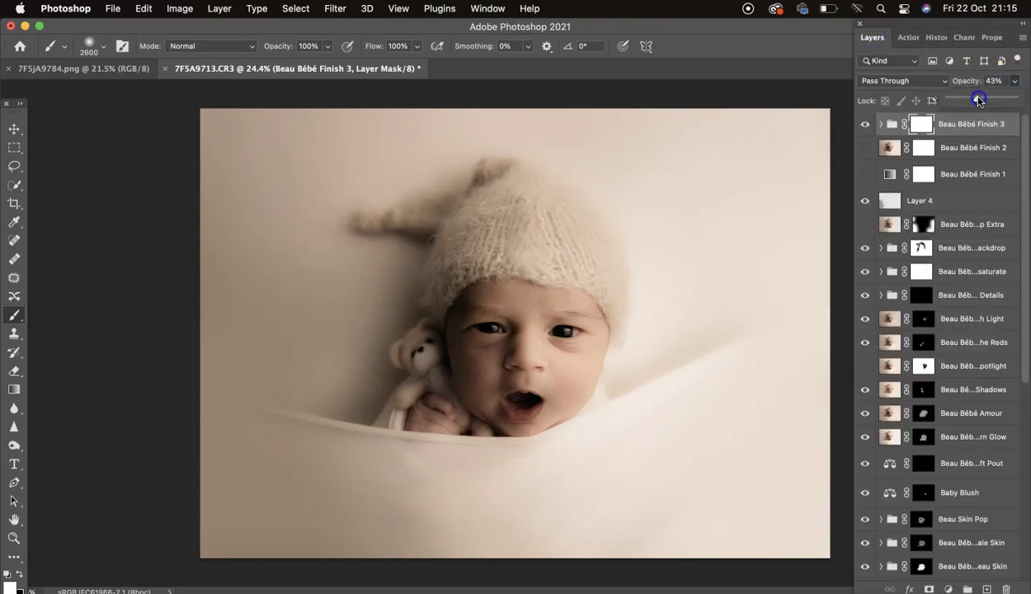
click(883, 122)
Compare the portrait with and without the Finish 3 overlay
click(865, 126)
click(865, 125)
click(865, 126)
click(865, 126)
click(865, 125)
click(865, 125)
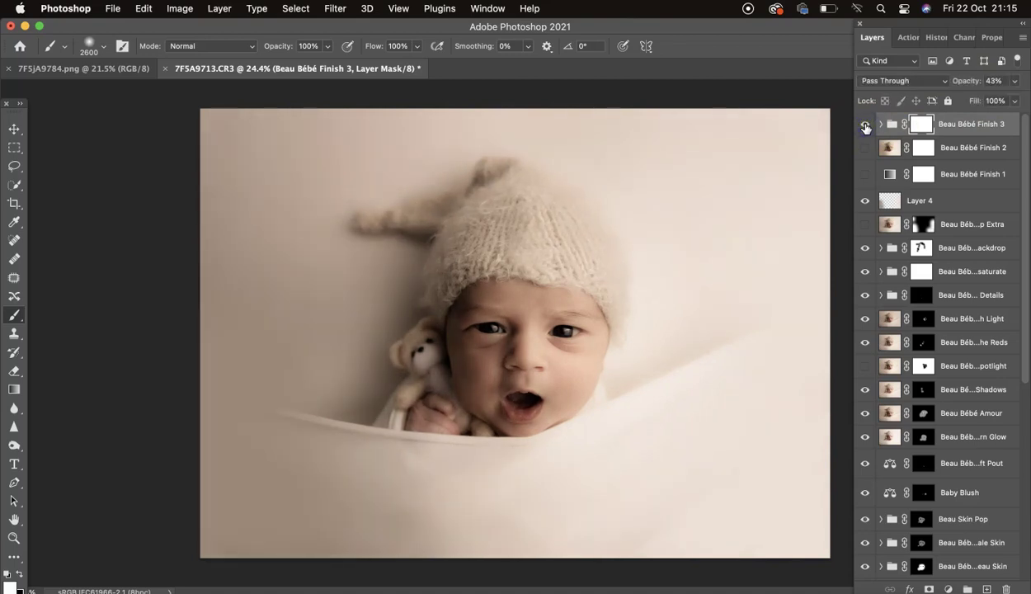
Hide the Finish 3 overlay, run the Beau Bébé Finish 4 action and lower its group's opacity to 24%
click(864, 128)
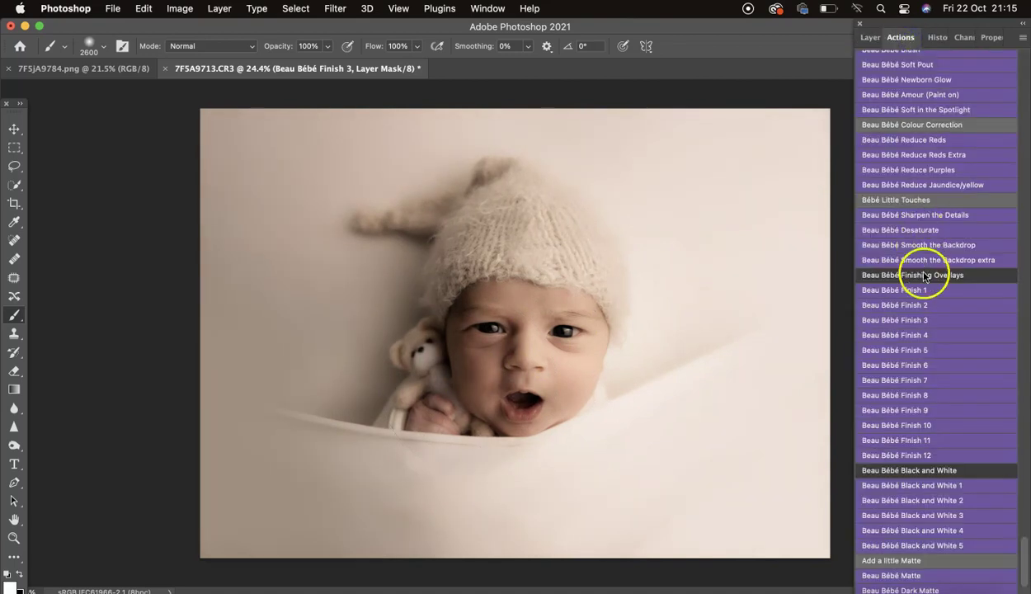
click(867, 36)
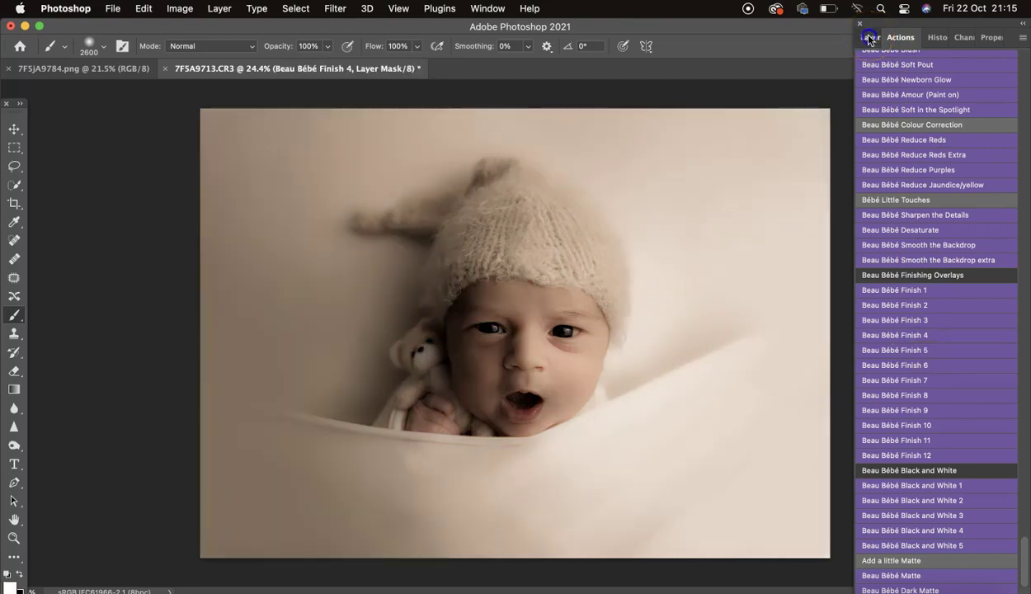
click(869, 37)
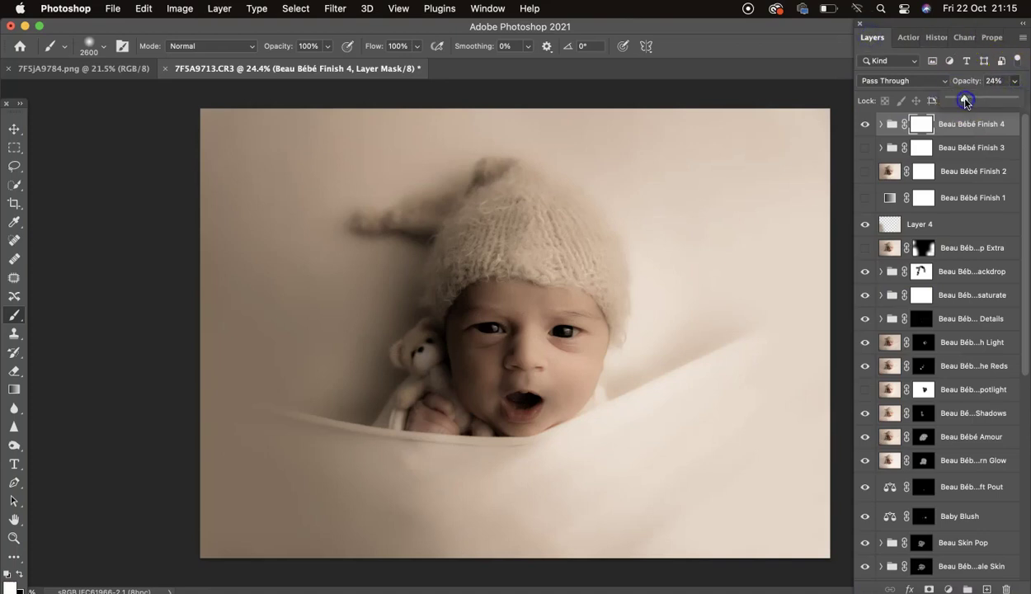
click(965, 100)
Compare the portrait with and without the Finish 4 overlay
click(866, 125)
click(866, 125)
click(866, 126)
click(866, 125)
click(866, 126)
click(866, 125)
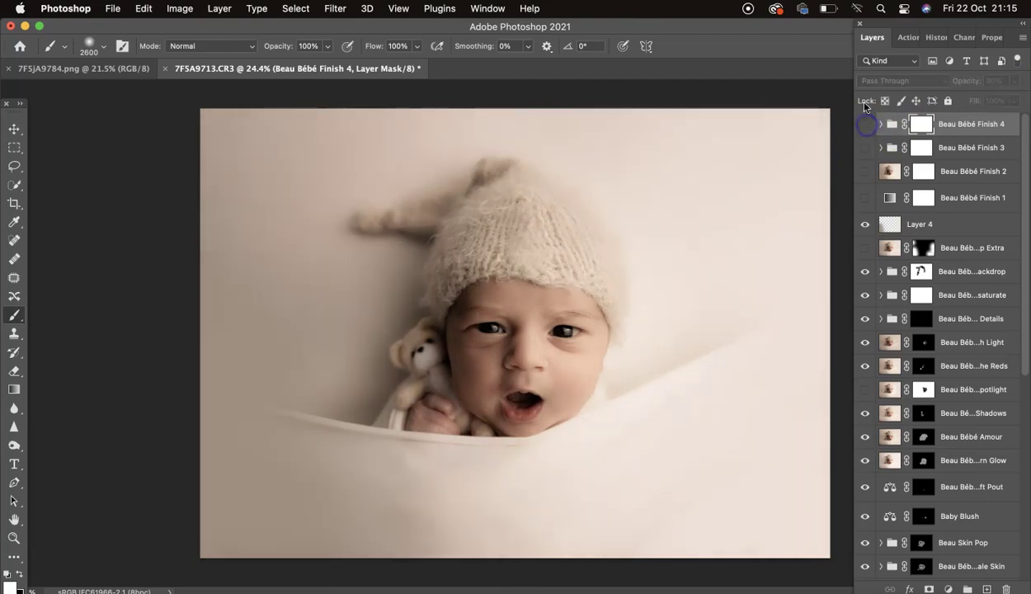
Show the Finish 4 overlay, set its opacity to 24% and hide it again
click(865, 124)
click(1015, 79)
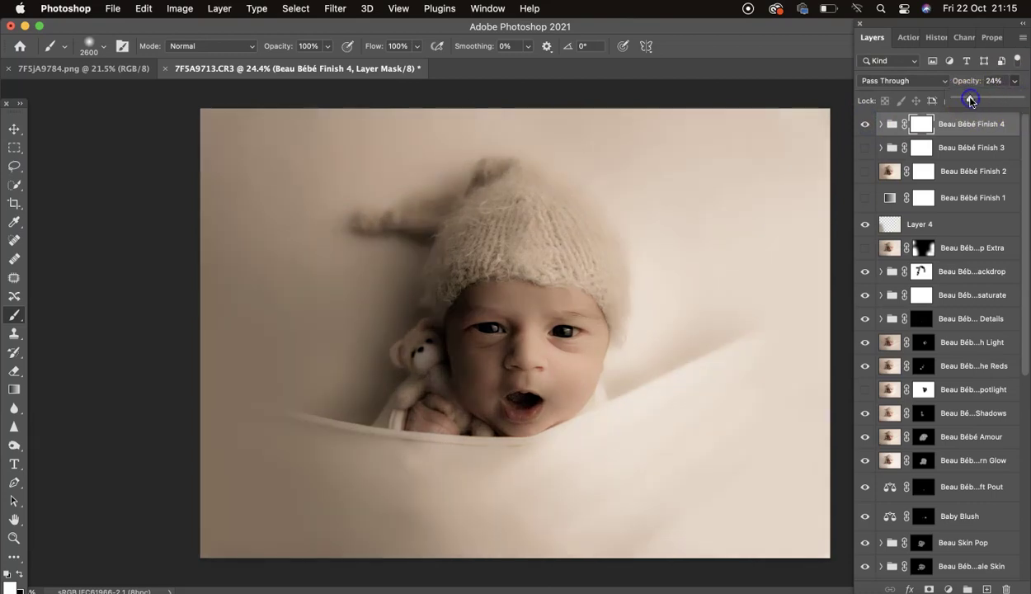
click(970, 100)
click(866, 125)
click(865, 125)
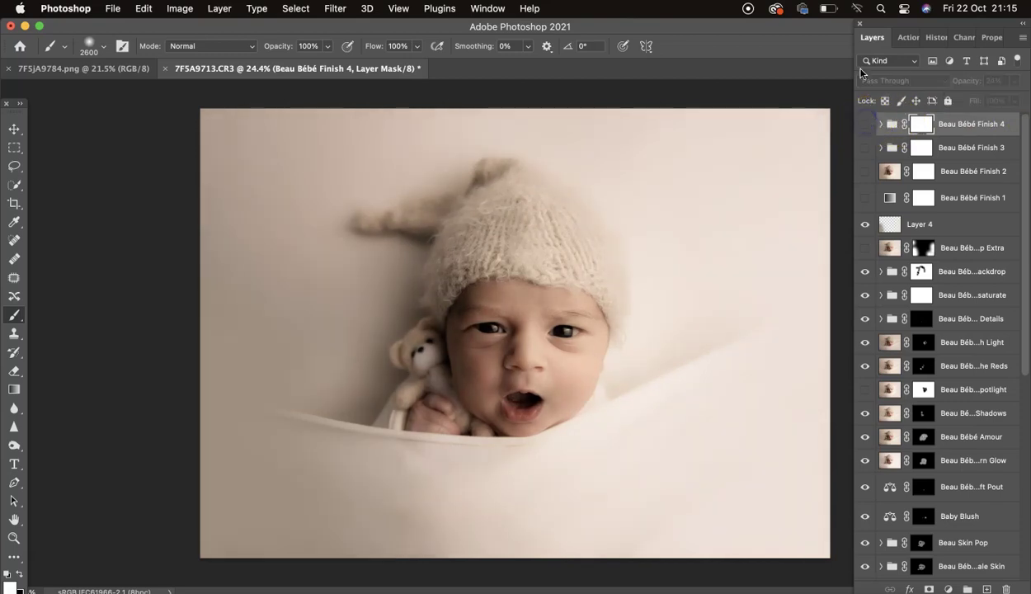
Run the Beau Bébé Finish 5 action, lower its group's opacity to 26% and compare the portrait with and without it
click(901, 37)
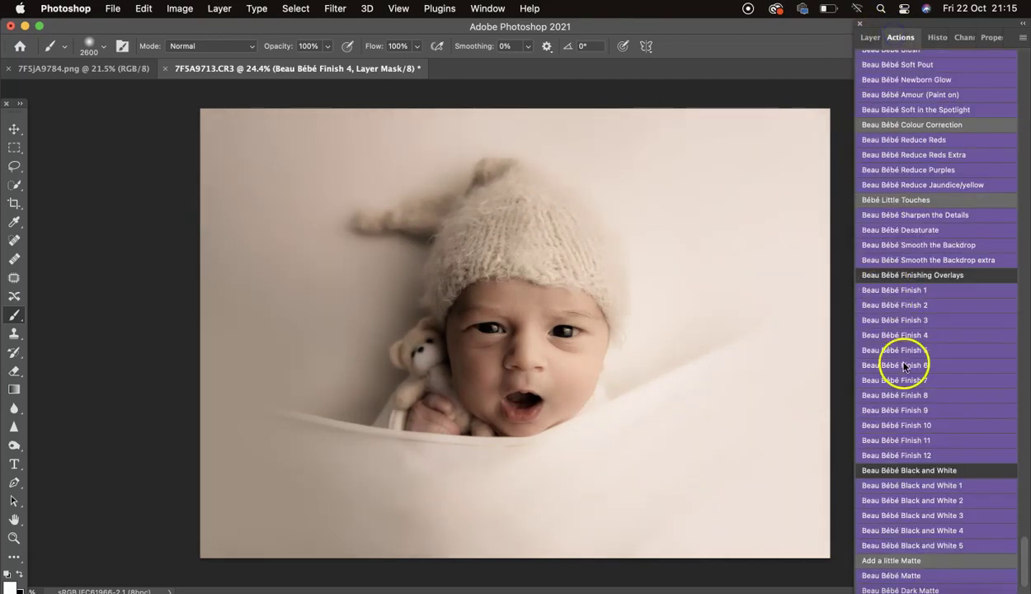
click(871, 39)
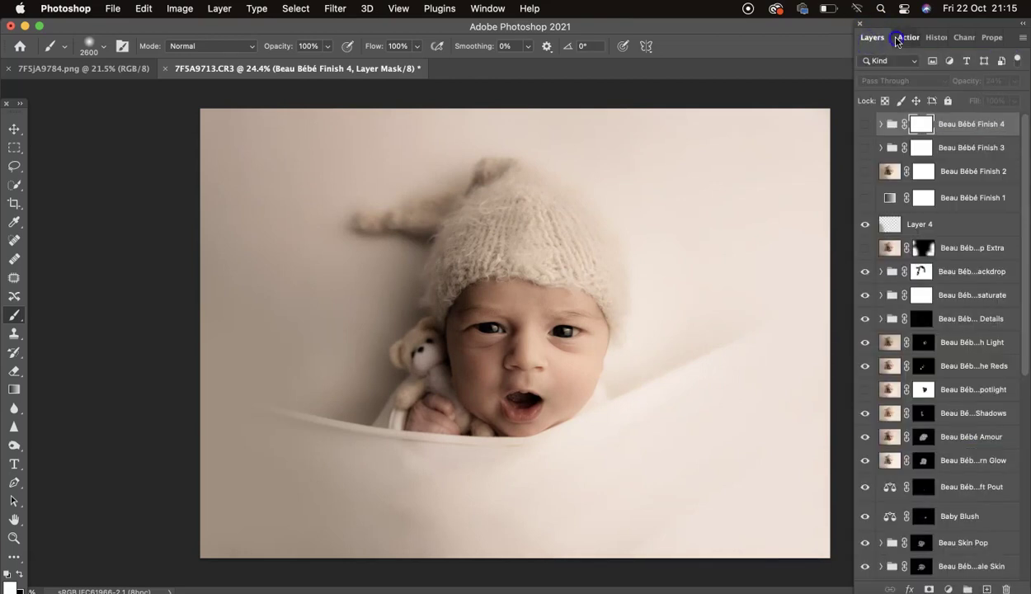
click(906, 37)
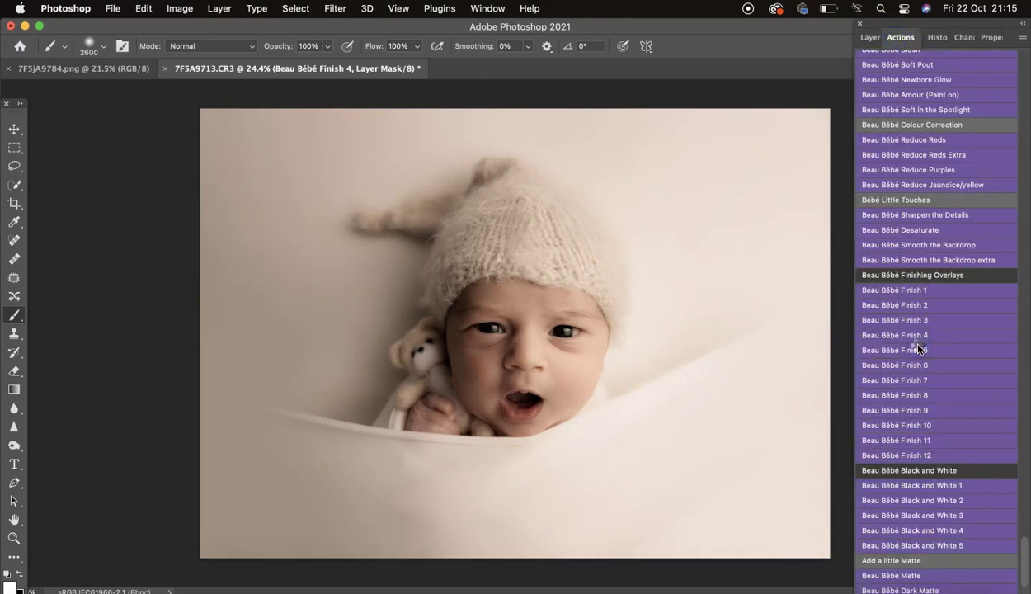
click(918, 348)
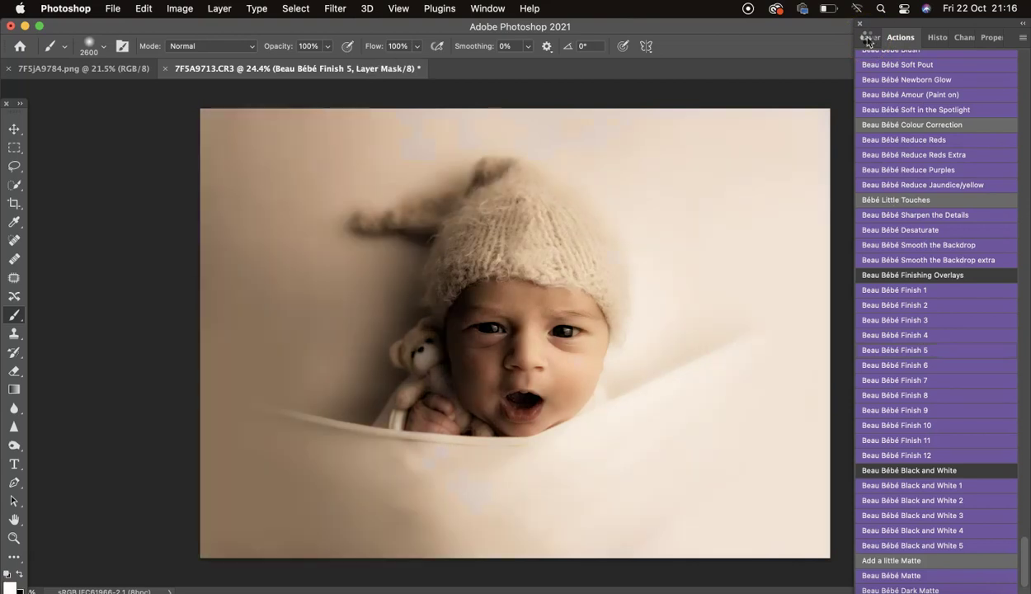
click(869, 37)
click(967, 100)
click(866, 124)
click(866, 125)
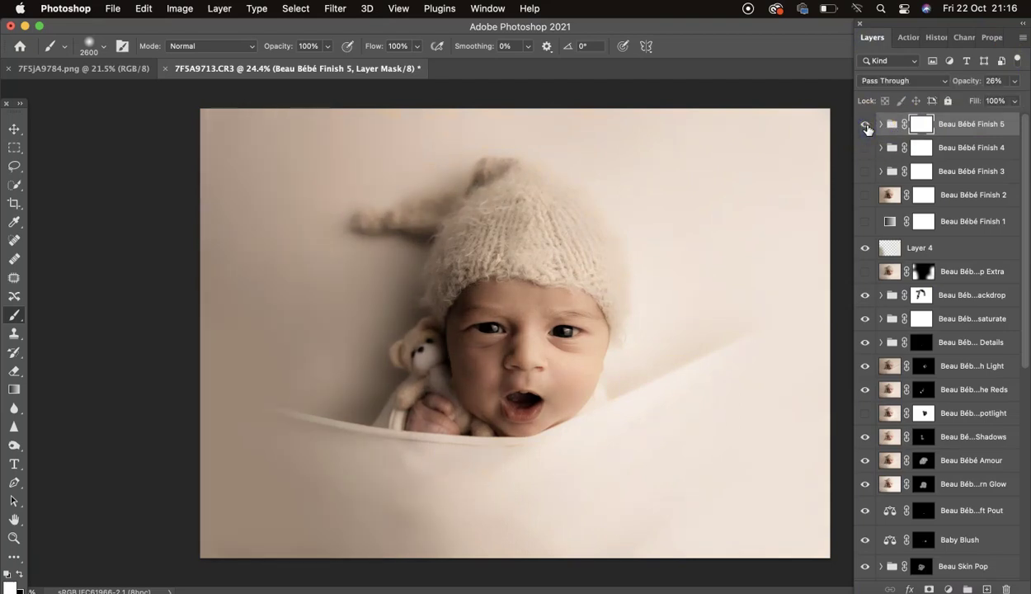
Run the Beau Bébé Finish 6 action, check its effect on the portrait and lower its group's opacity
click(901, 37)
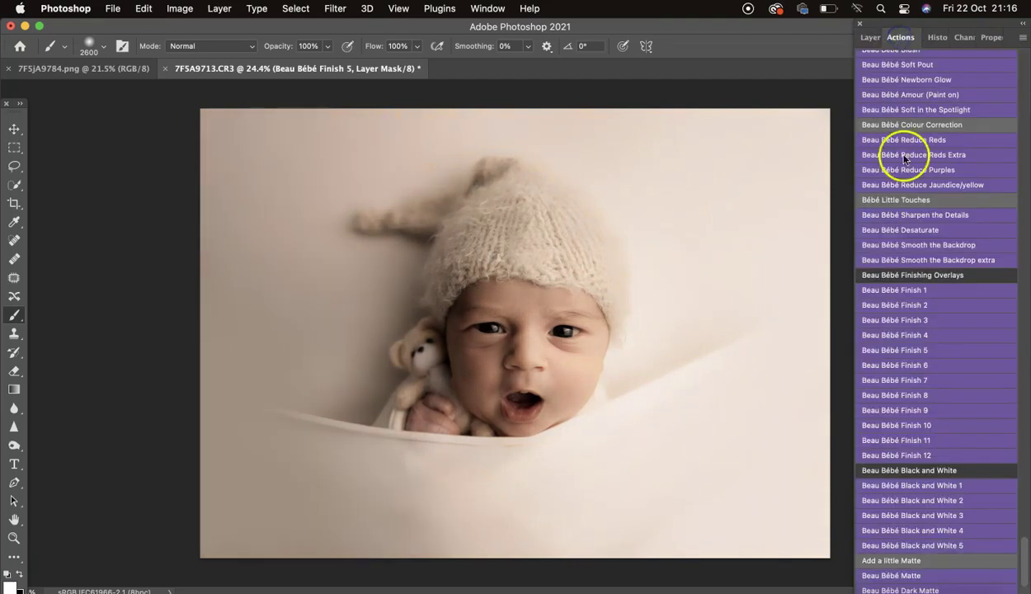
click(906, 368)
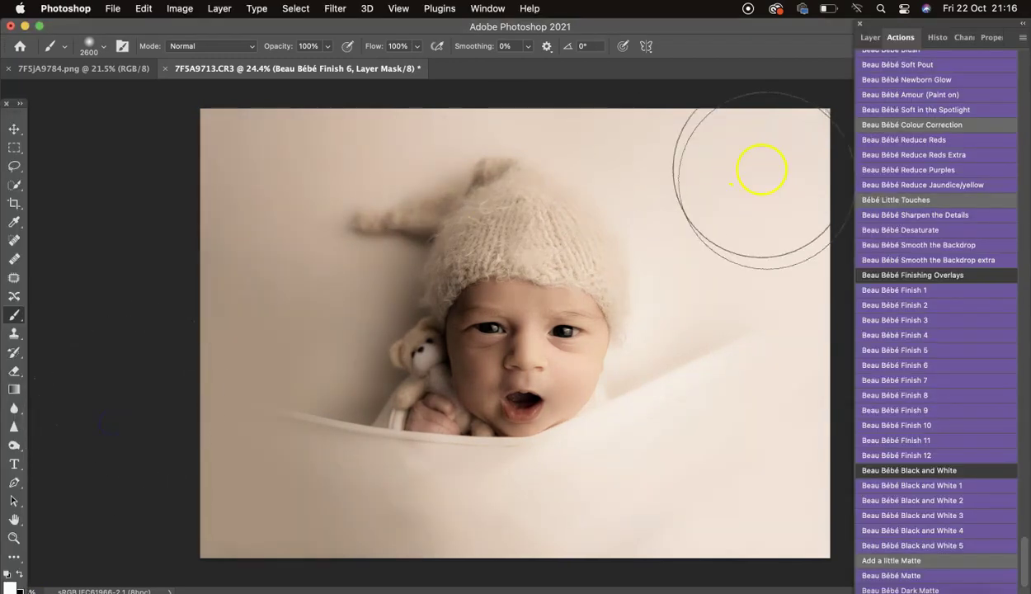
click(870, 37)
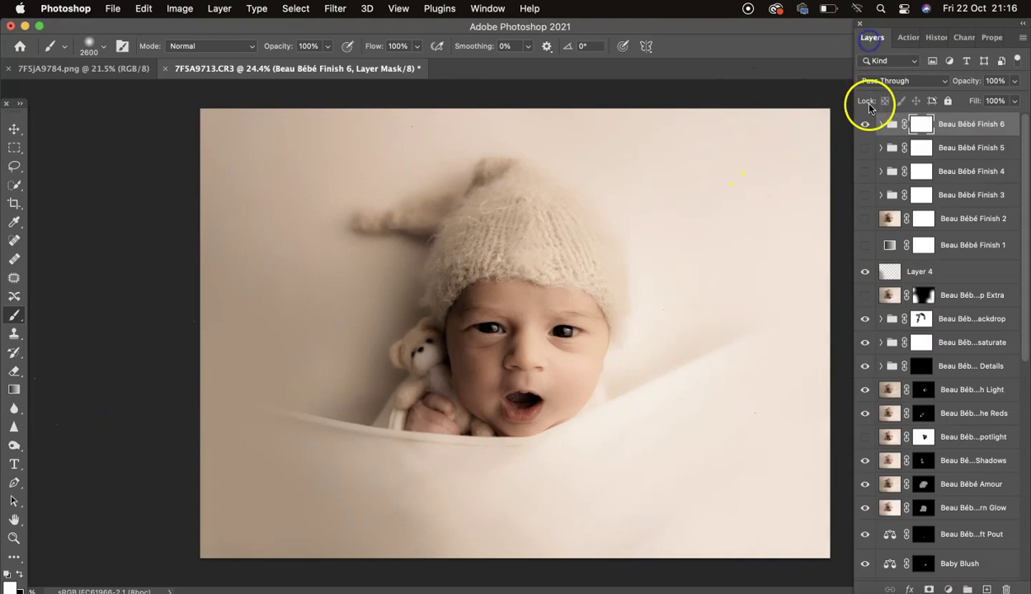
click(865, 124)
click(864, 124)
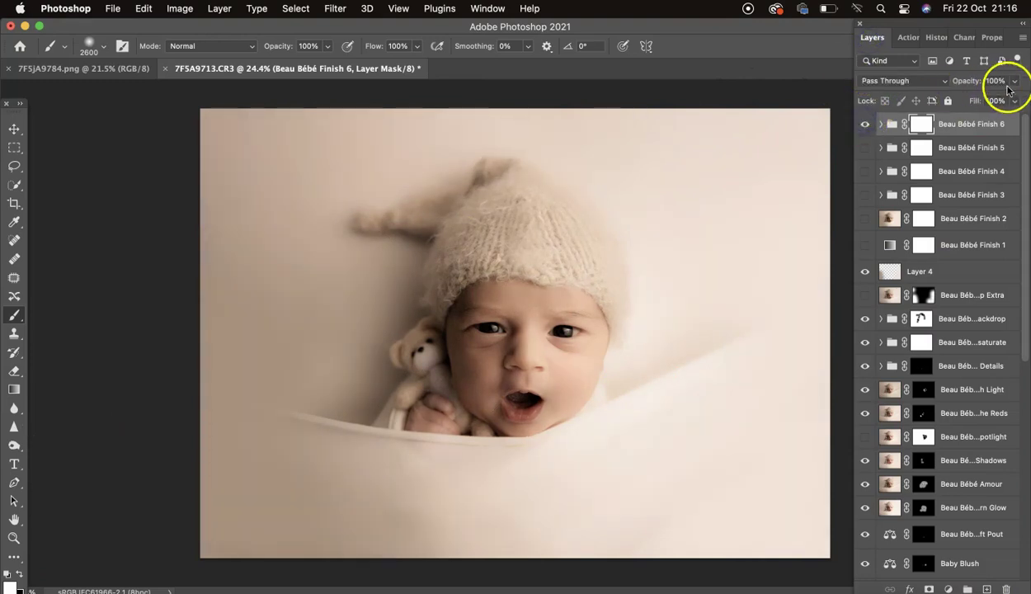
click(1014, 80)
Compare the portrait with and without the Finish 6 overlay and leave it hidden
click(866, 124)
click(866, 125)
click(866, 125)
click(866, 124)
click(866, 124)
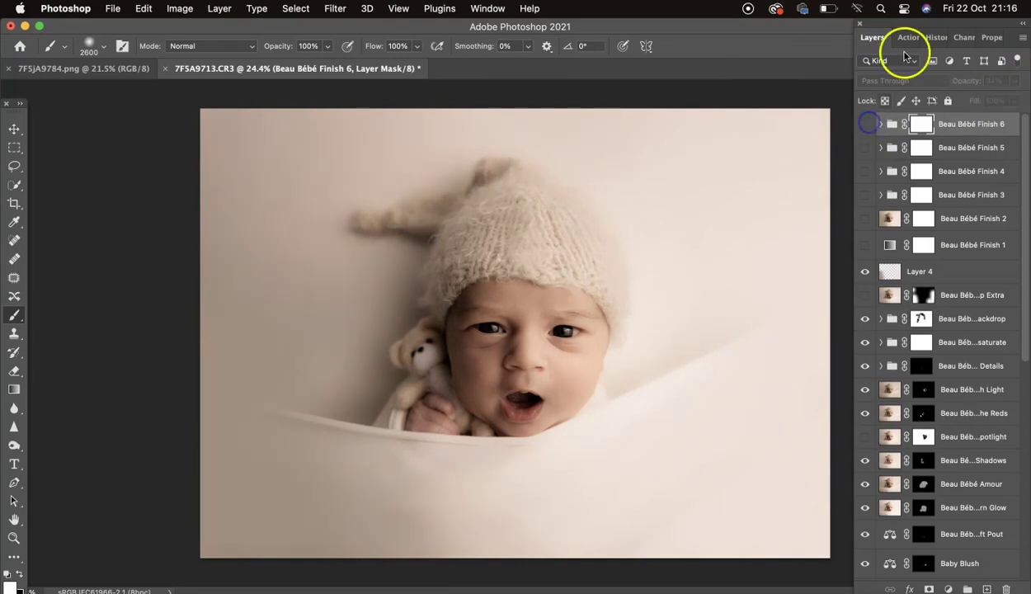
Run the Beau Bébé Finish 7 action and lower its group's opacity to 64%
click(907, 38)
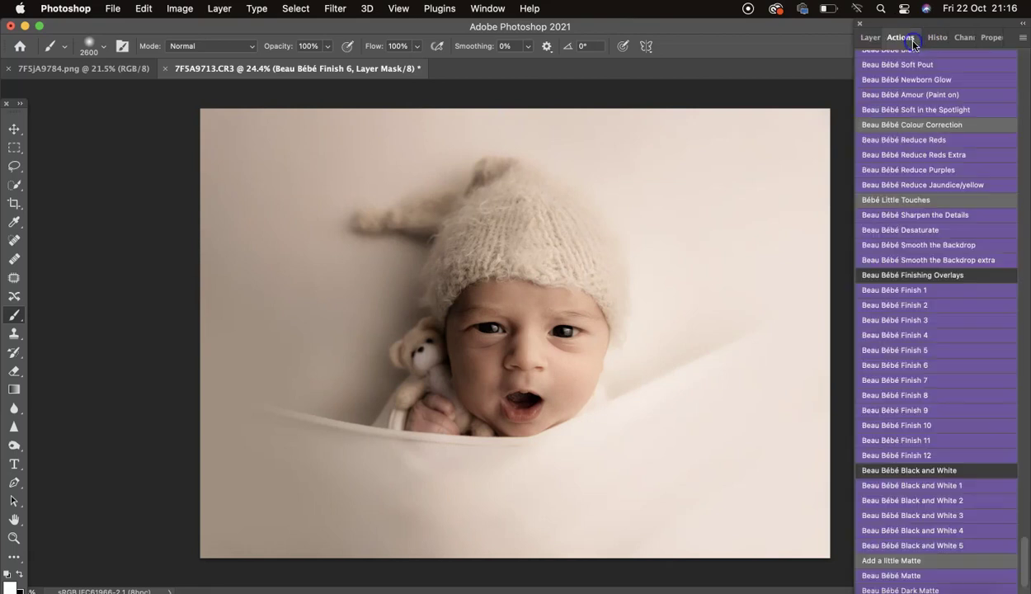
click(933, 380)
click(854, 62)
click(866, 38)
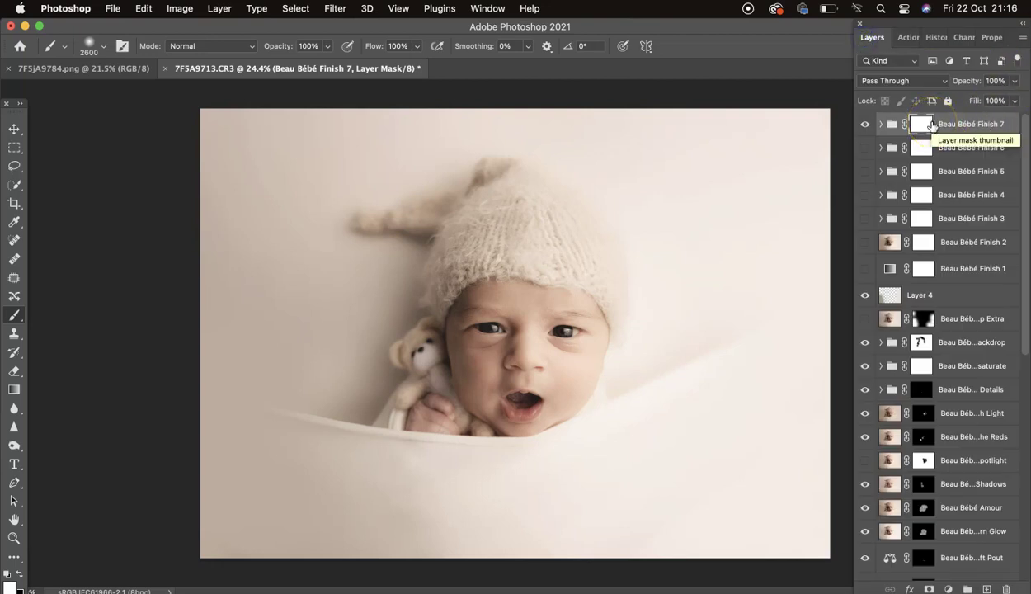
click(1013, 80)
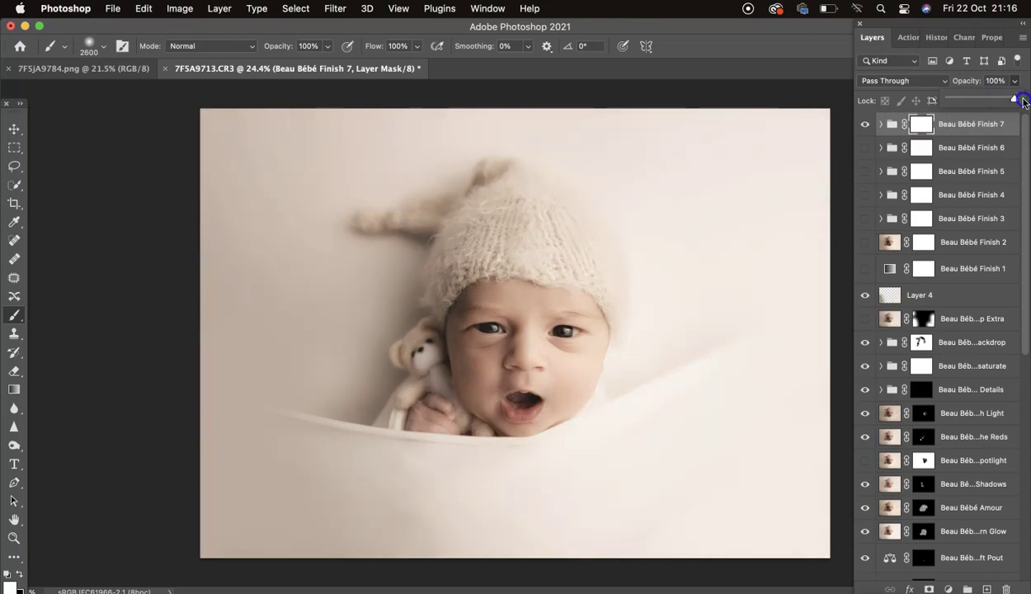
drag(1002, 100, 1000, 99)
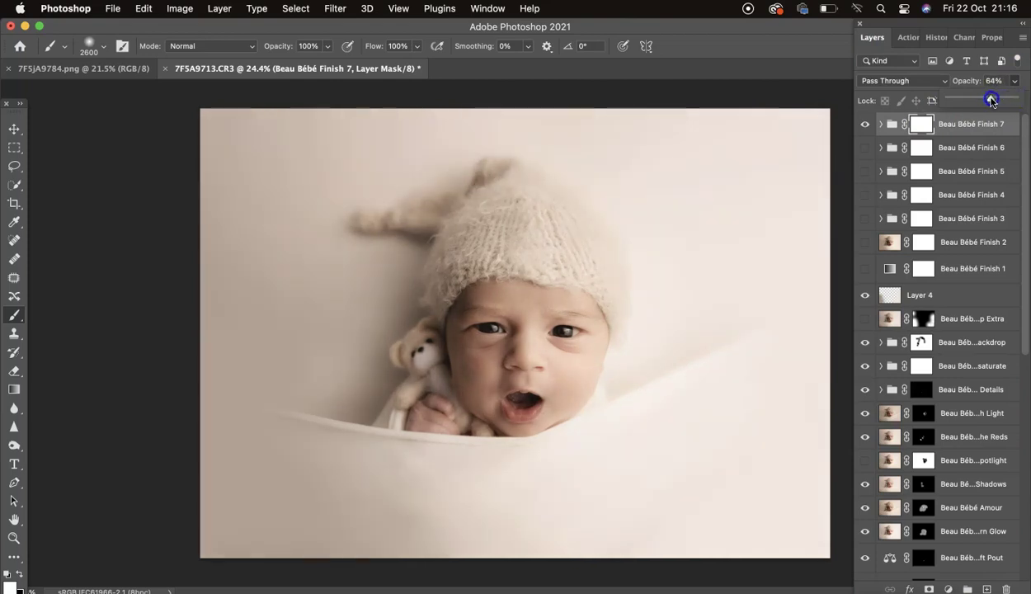
Paint black on the Finish 7 mask over the baby's face with a 2200 px brush at 40% opacity
click(914, 121)
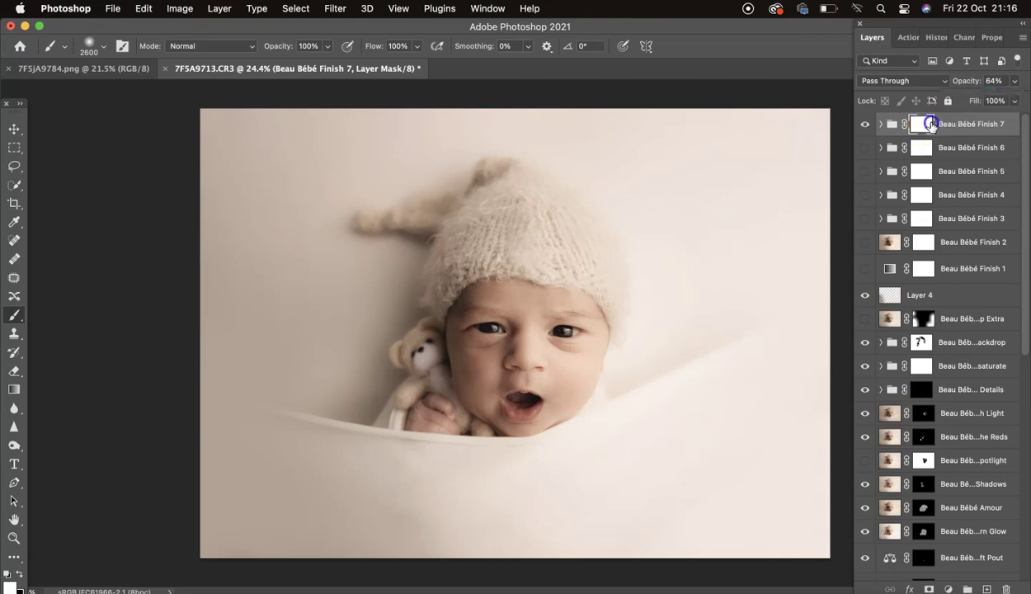
click(901, 122)
key(5)
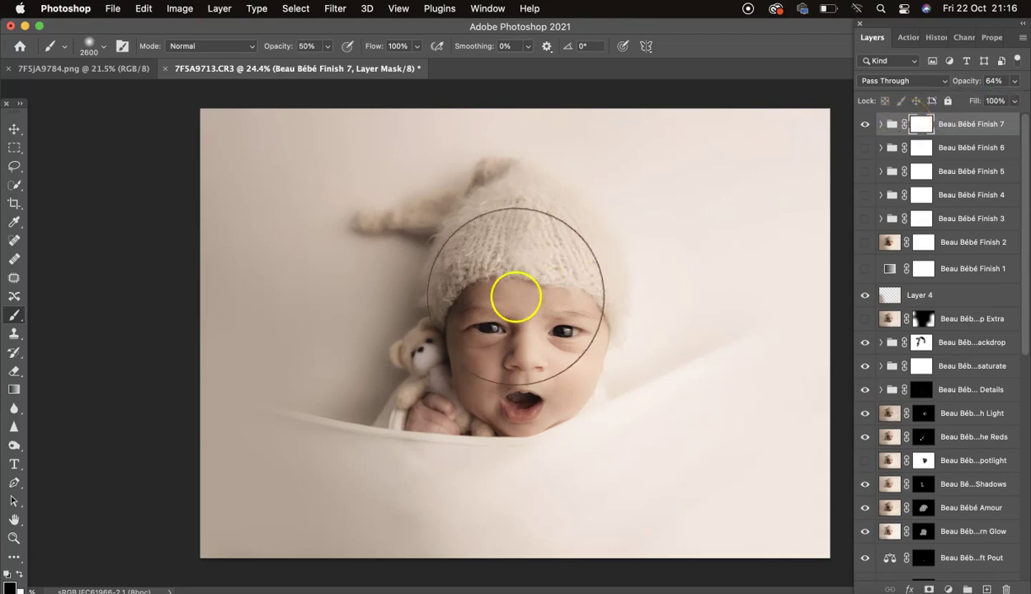
key(4)
key(bracketleft)
key(bracketleft)
key(bracketleft)
key(bracketleft)
click(512, 281)
click(518, 361)
click(518, 363)
click(524, 335)
click(526, 332)
click(525, 311)
Compare the portrait with and without the masked Finish 7 overlay and leave it hidden
click(866, 125)
click(865, 125)
click(865, 125)
click(866, 126)
click(865, 126)
click(865, 125)
click(866, 126)
click(865, 125)
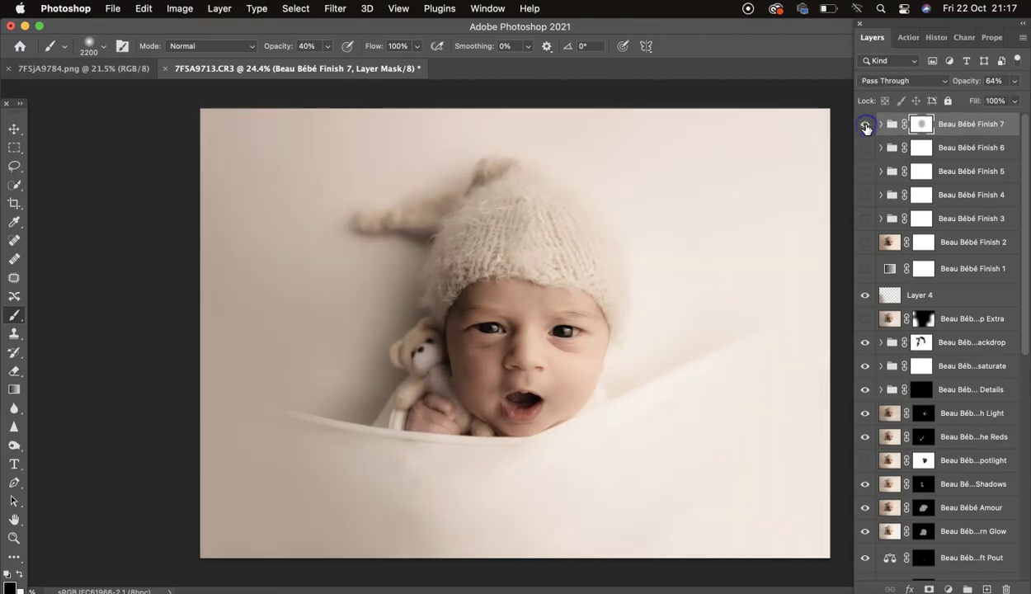
click(865, 125)
Run the Beau Bébé Finish 8 action and lower its layer's opacity
click(902, 37)
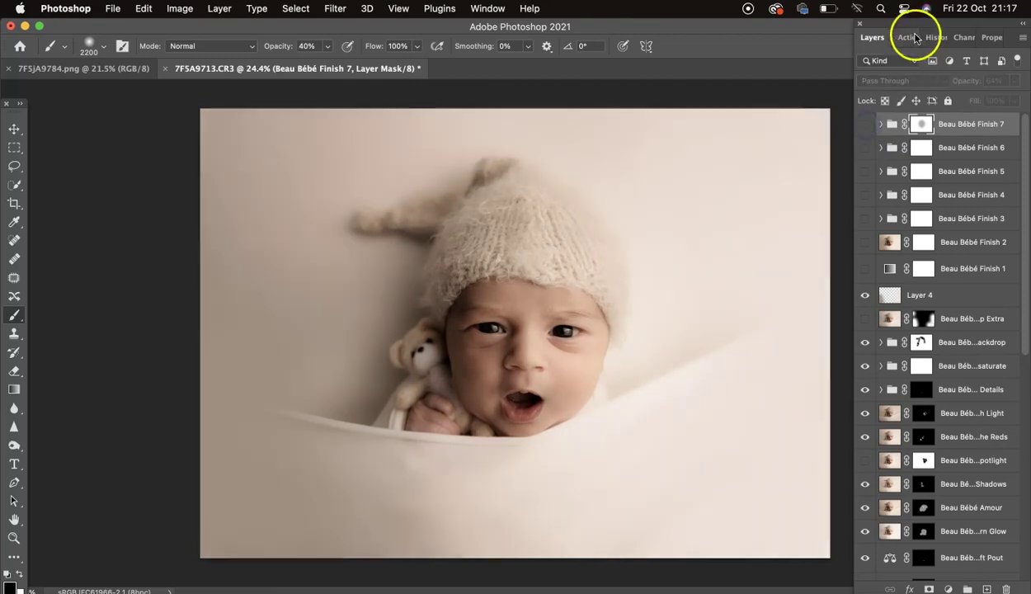
click(903, 397)
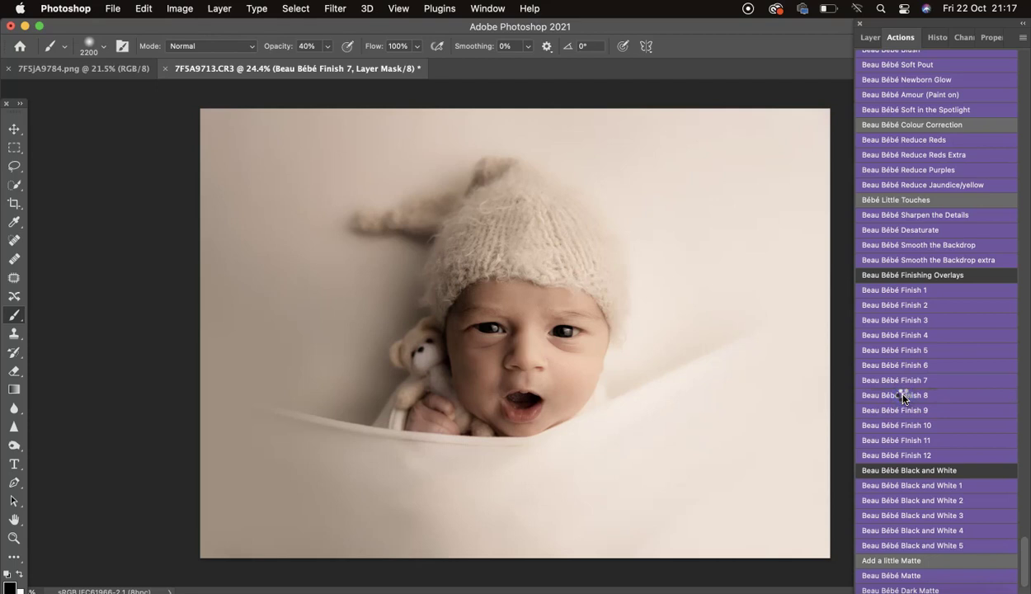
click(868, 35)
drag(1015, 81, 970, 101)
Compare the portrait with and without the Finish 8 overlay and leave it hidden
click(863, 128)
click(864, 129)
click(864, 129)
click(864, 129)
click(864, 128)
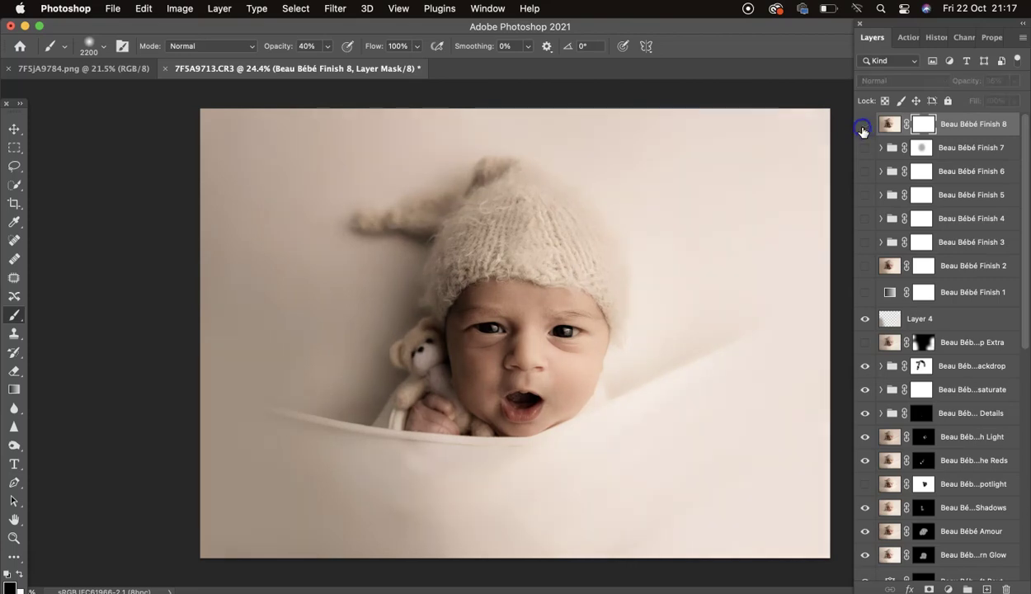
Run the Beau Bébé Finish 9 action and lower its group's opacity to 26%
click(908, 41)
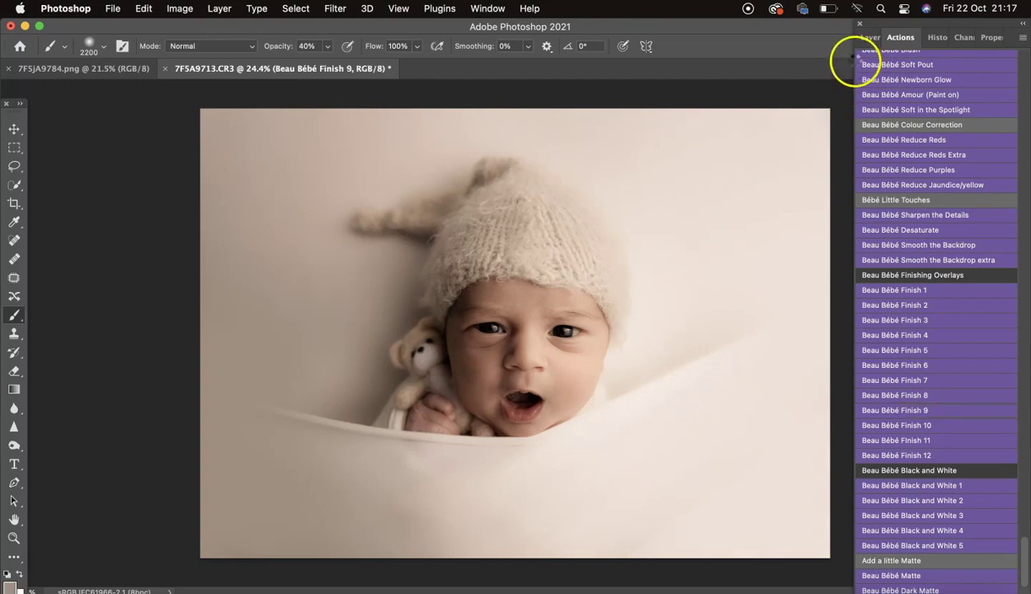
click(868, 39)
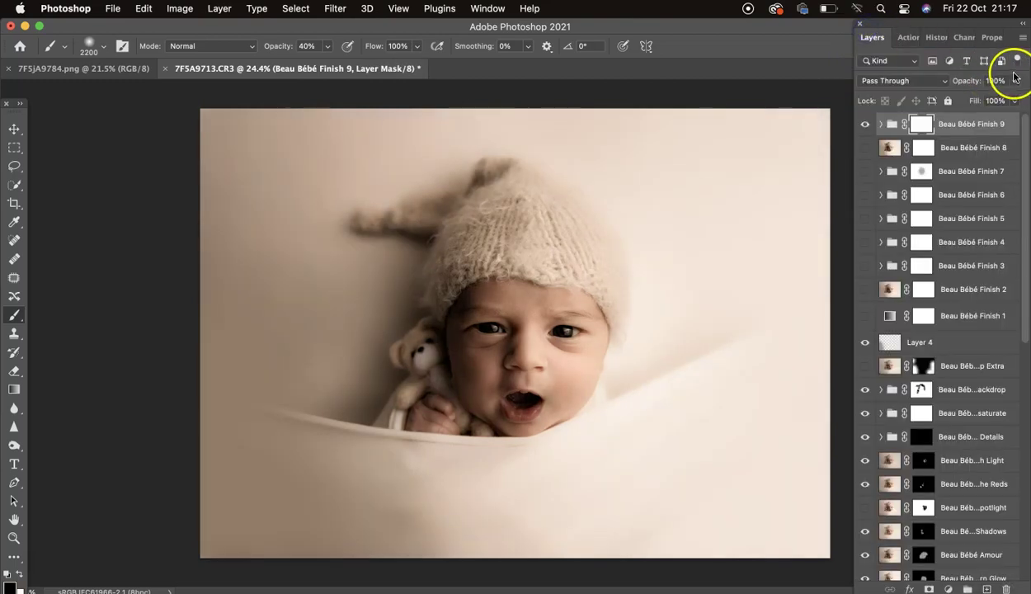
click(1015, 81)
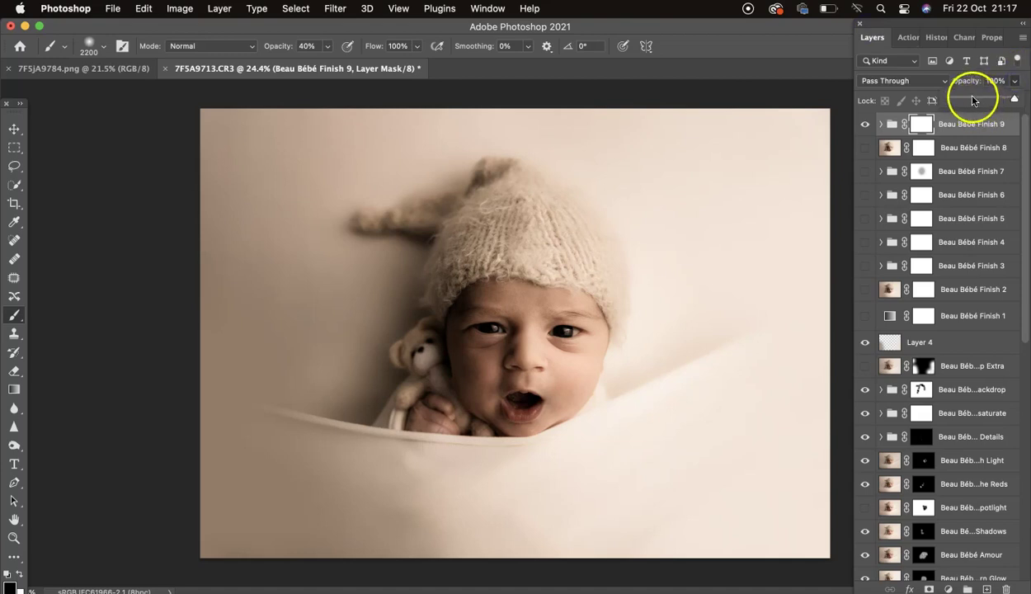
drag(971, 99, 966, 99)
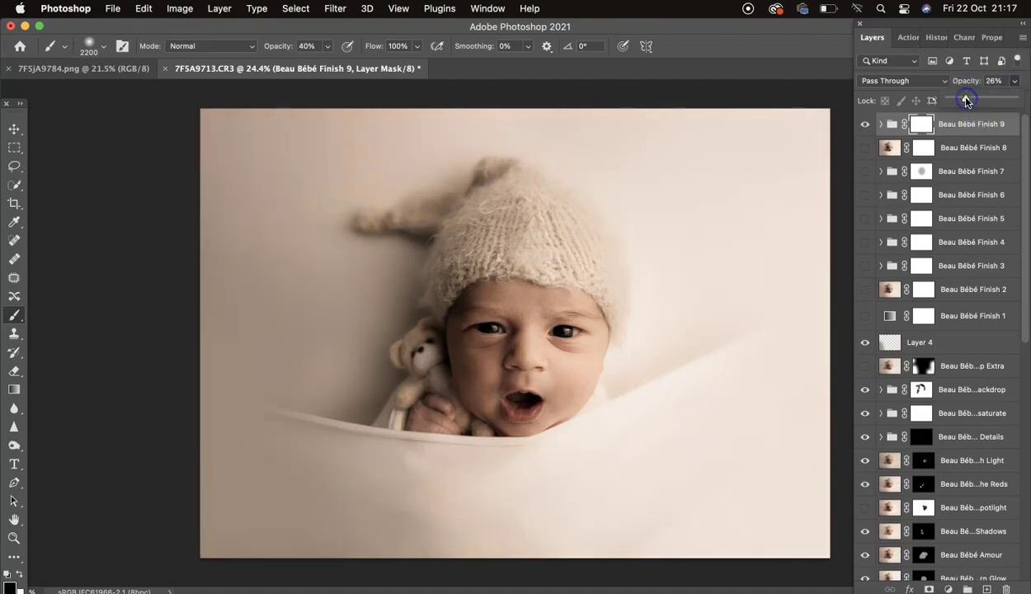
Compare the portrait with and without the Finish 9 overlay and leave it hidden
click(860, 126)
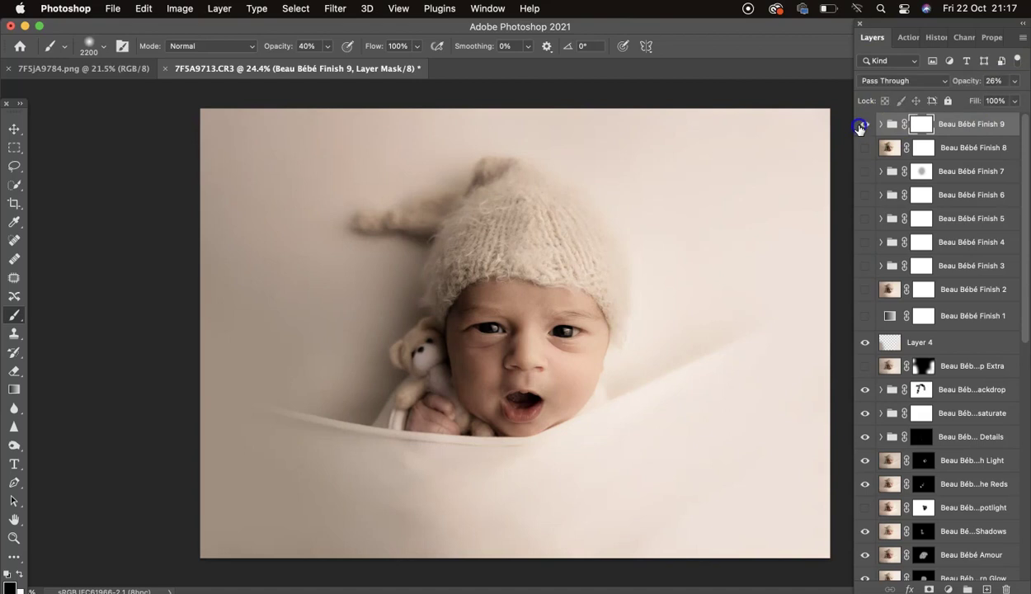
click(862, 126)
click(862, 125)
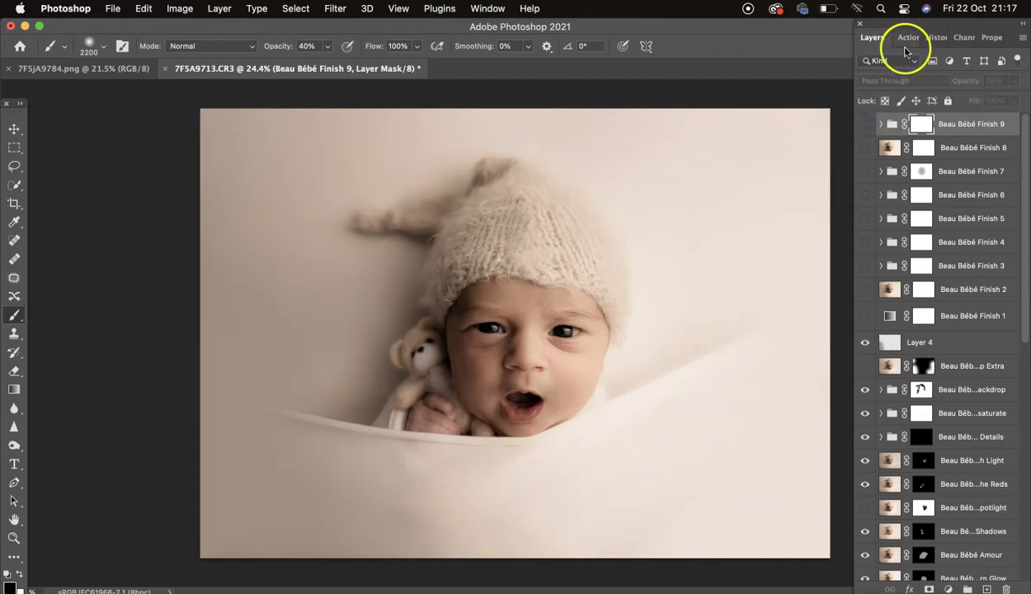
Run the Beau Bébé Finish 10 action and lower its group's opacity to 59%
click(901, 38)
click(897, 424)
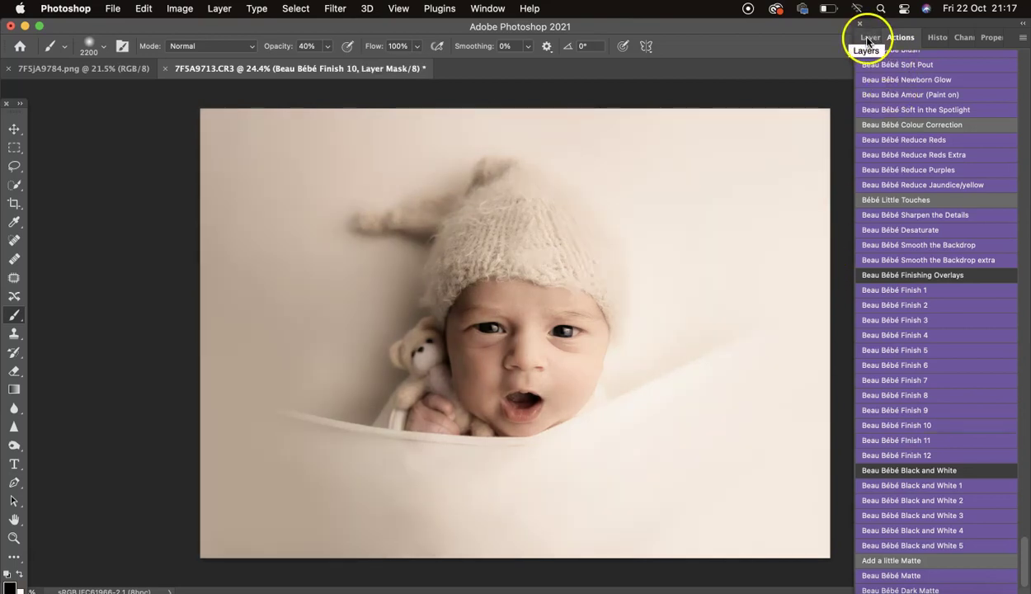
click(871, 38)
click(1013, 82)
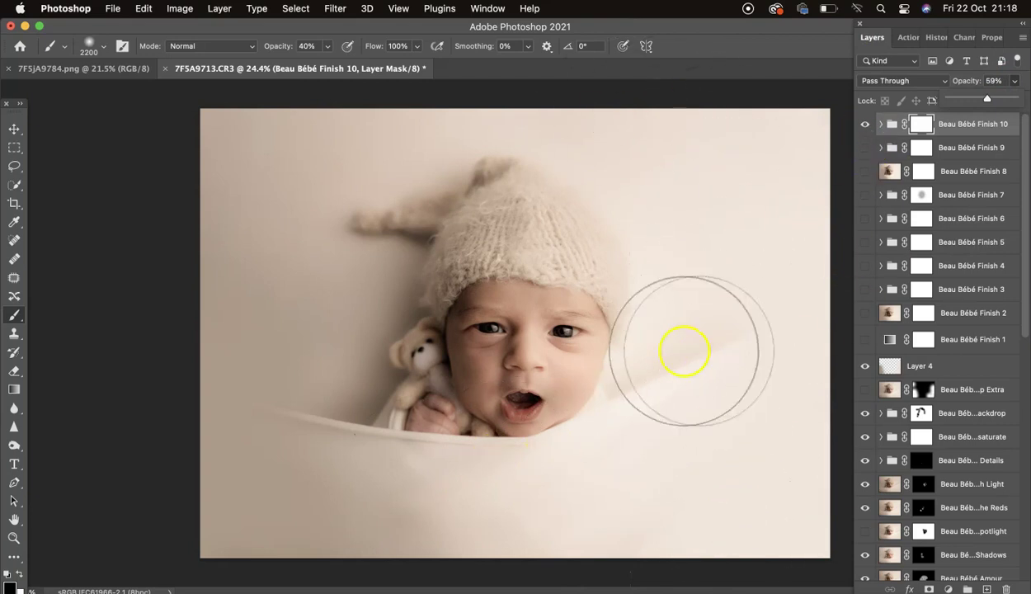
click(903, 37)
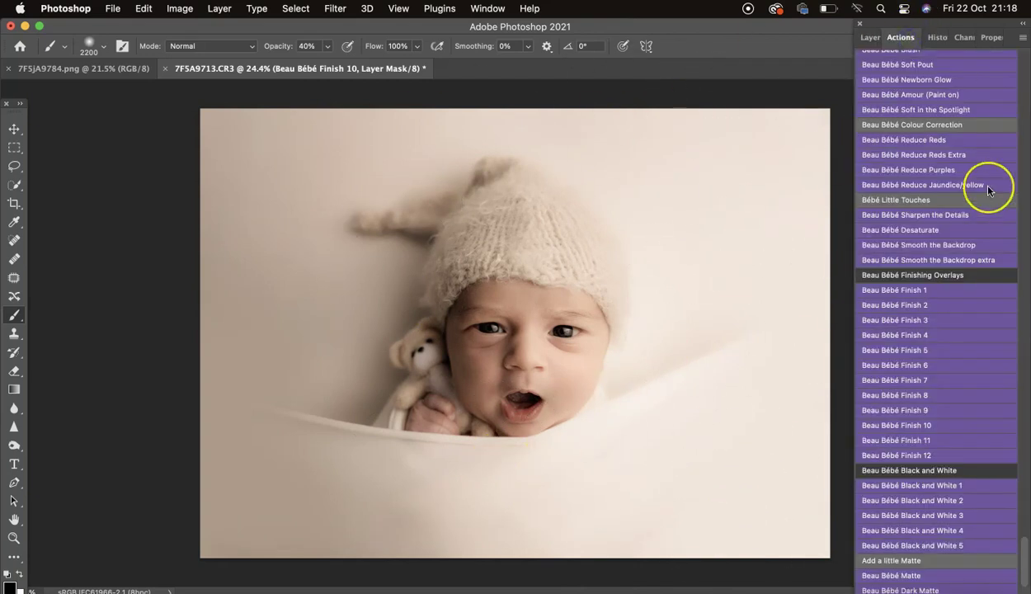
Run the Beau Bébé Reduce Harsh Light action and paint it at 100% brush opacity over the bright blanket, backdrop and hat
scroll(989, 190, up, 5)
scroll(989, 190, up, 3)
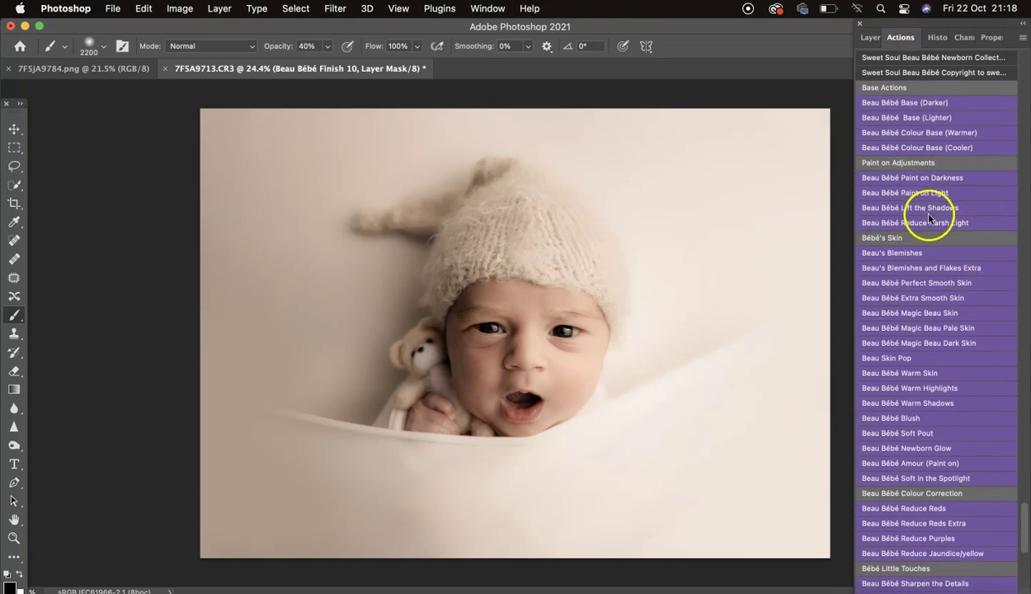
click(937, 224)
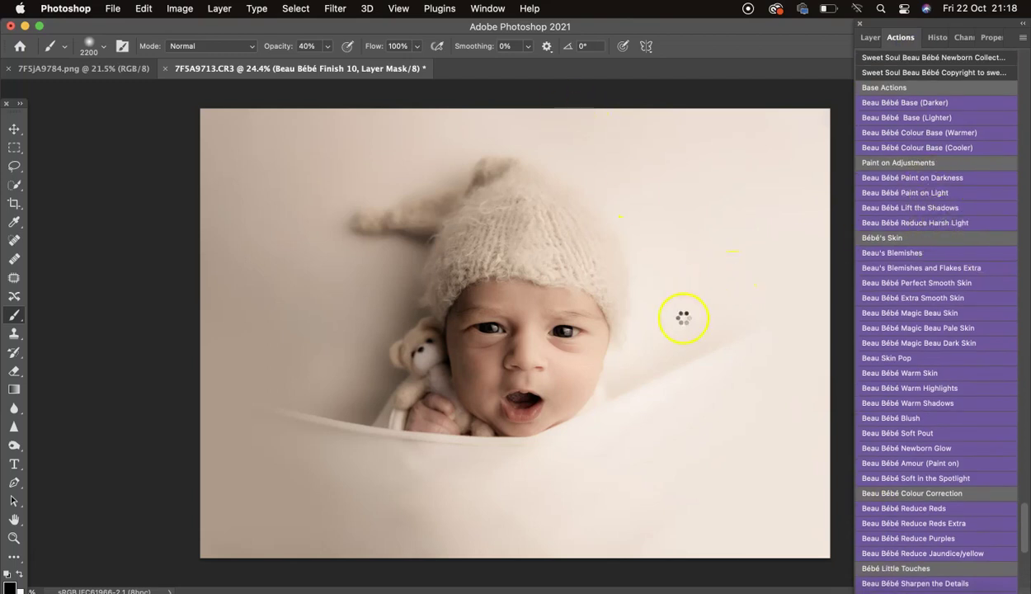
key(0)
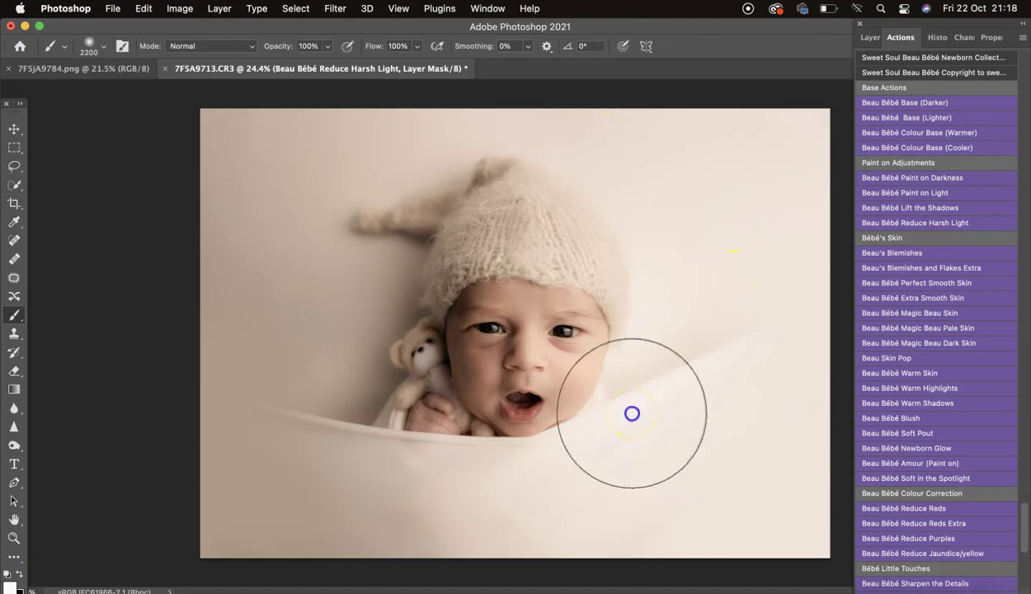
mouse_move(826, 281)
mouse_down()
mouse_move(817, 490)
mouse_move(649, 587)
mouse_move(604, 541)
mouse_move(598, 491)
mouse_move(503, 523)
mouse_move(730, 427)
mouse_move(678, 412)
mouse_move(672, 337)
mouse_up()
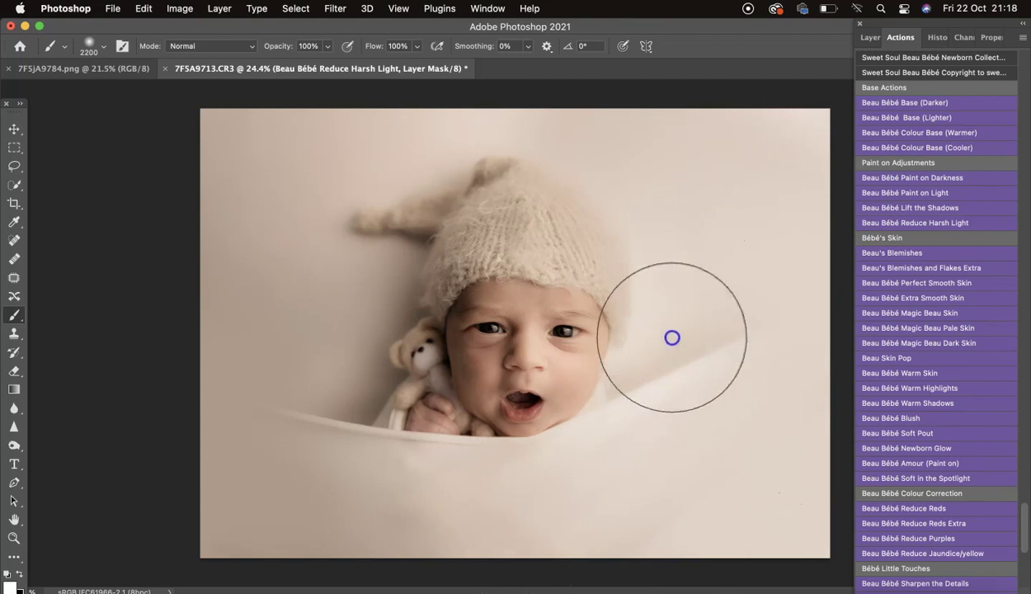
mouse_move(495, 130)
mouse_down()
mouse_move(451, 122)
mouse_move(382, 153)
mouse_up()
mouse_move(577, 177)
mouse_down()
mouse_move(601, 244)
mouse_move(612, 245)
mouse_move(601, 256)
mouse_up()
Reduce the brush size to 1200 and its opacity to 50%, and paint the harsh light reduction over the baby's face
key(bracketleft)
key(bracketleft)
key(bracketleft)
key(bracketleft)
key(bracketleft)
key(bracketleft)
key(bracketleft)
key(bracketleft)
key(bracketleft)
key(bracketleft)
key(5)
mouse_move(596, 325)
mouse_down()
mouse_move(589, 353)
mouse_move(541, 366)
mouse_move(541, 320)
mouse_up()
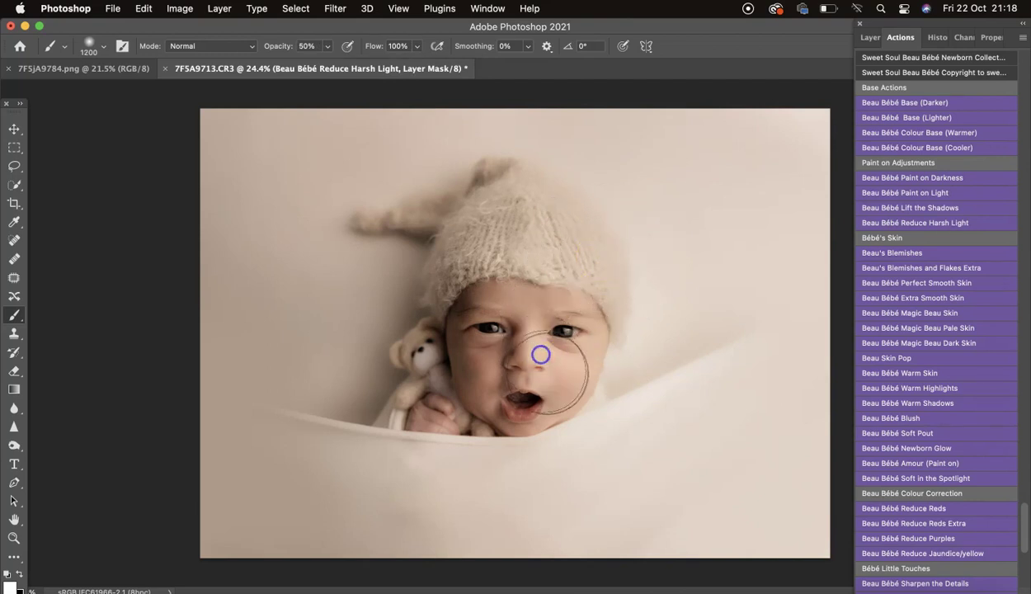
Lower the new Reduce Harsh Light layer's opacity to 66% and group it with the Beau Bébé Finish 10 group
click(873, 38)
click(1012, 80)
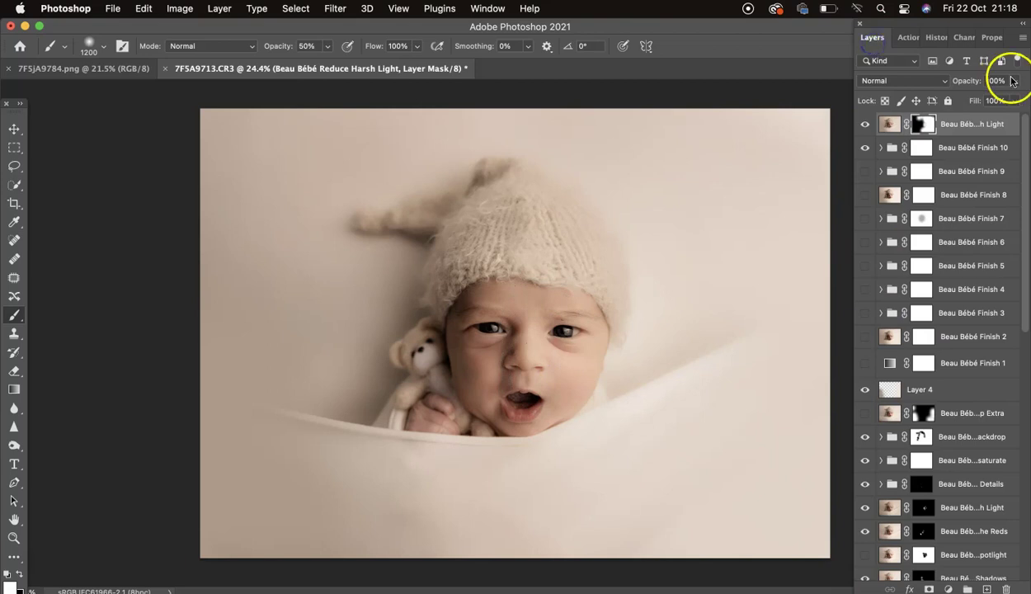
drag(994, 100, 993, 98)
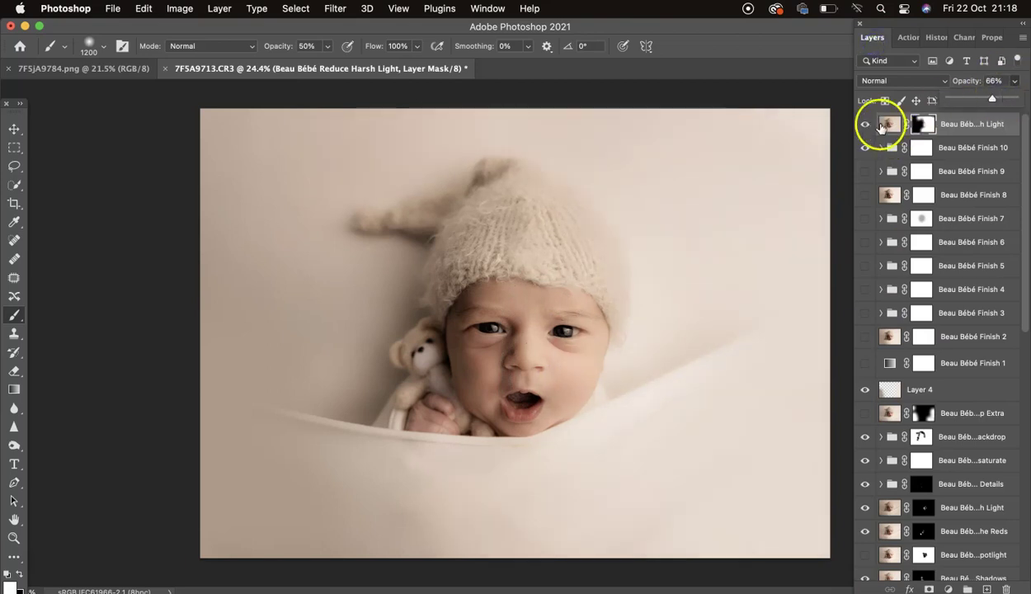
click(957, 145)
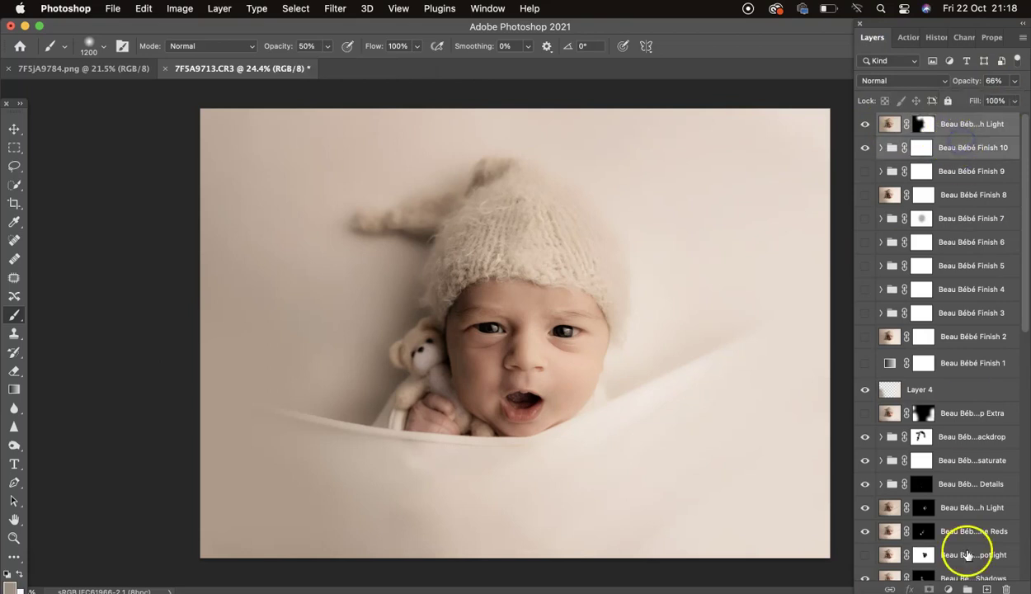
click(968, 588)
Compare the portrait with and without the grouped Finish 10 and Reduce Harsh Light layers and leave the group hidden
click(864, 122)
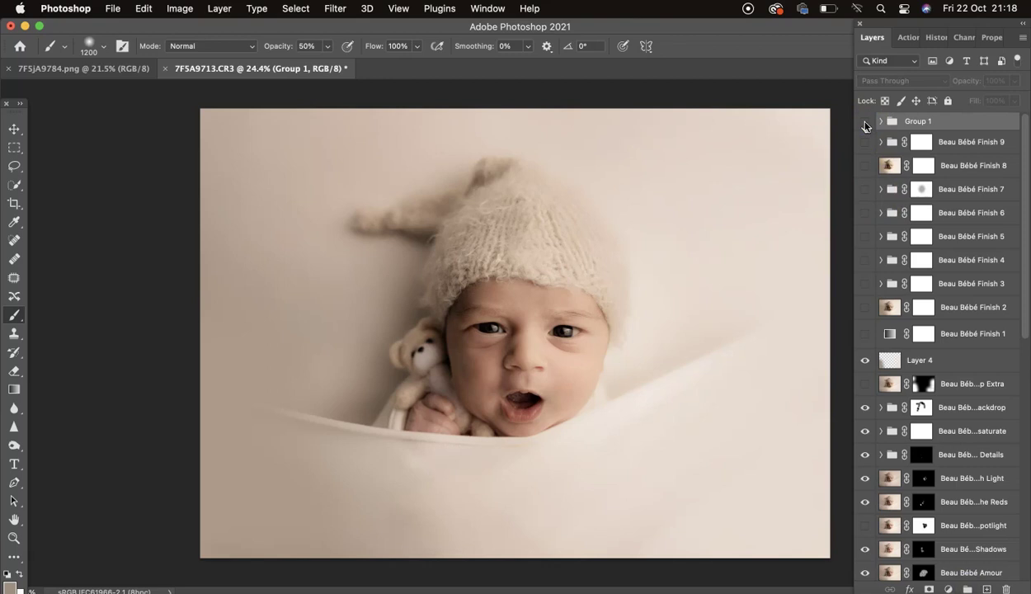
click(866, 122)
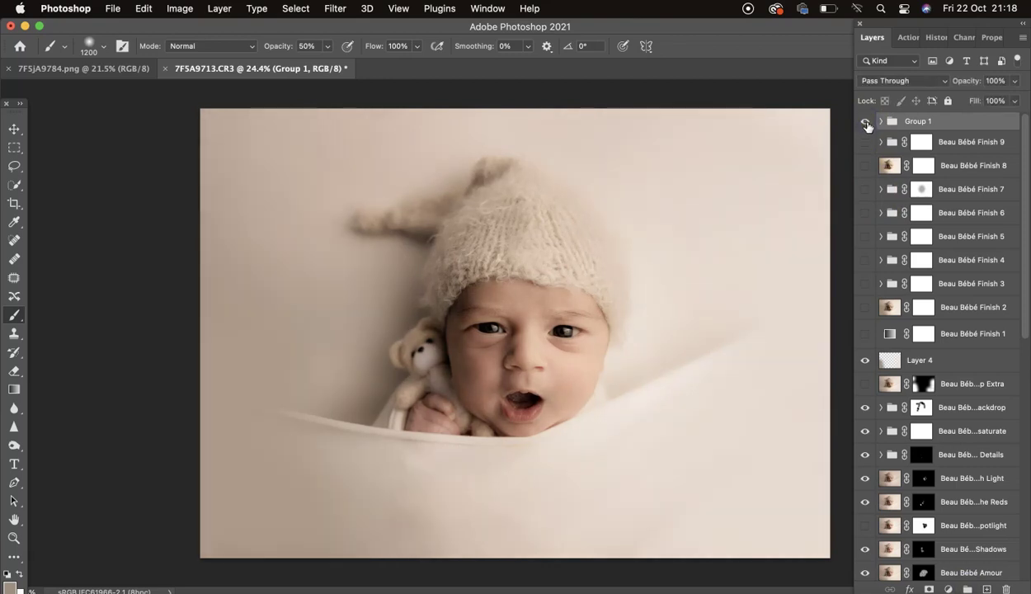
click(907, 38)
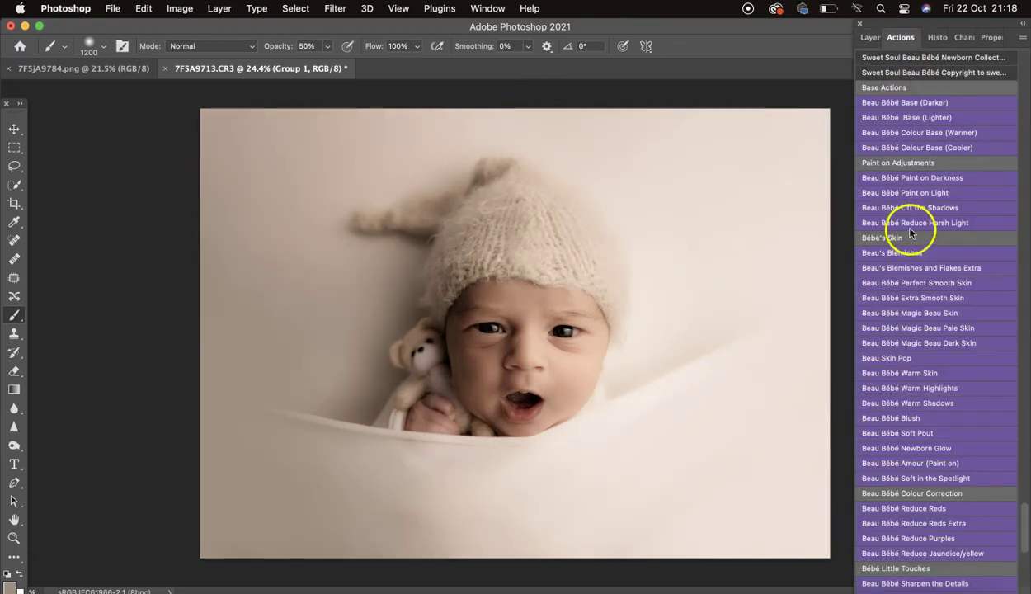
scroll(911, 223, down, 5)
click(870, 37)
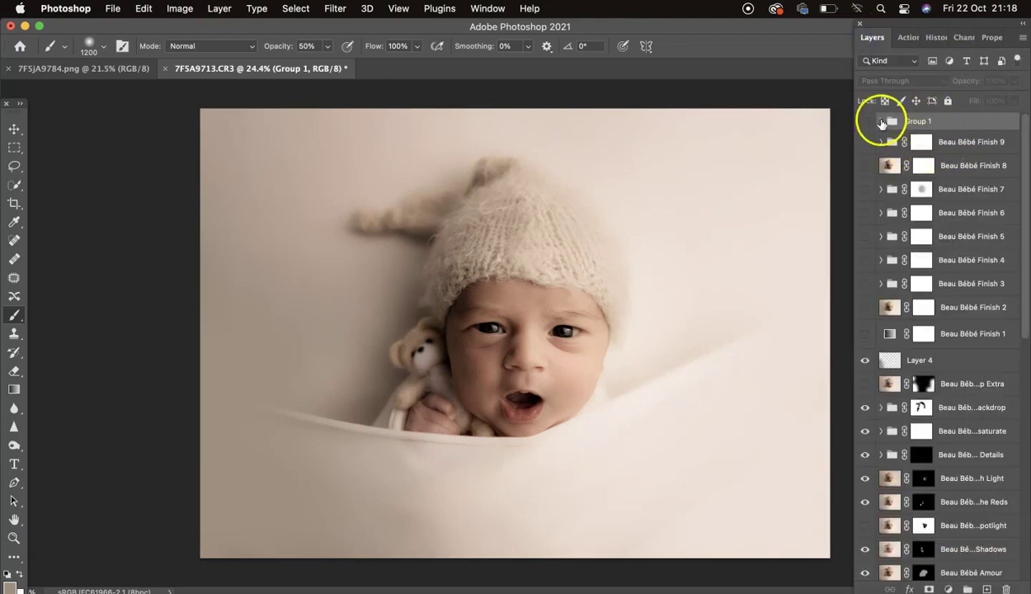
Run the Beau Bébé Finish 11 action, compare the portrait with and without its colour fill layer, and leave it hidden
click(907, 37)
scroll(985, 384, down, 10)
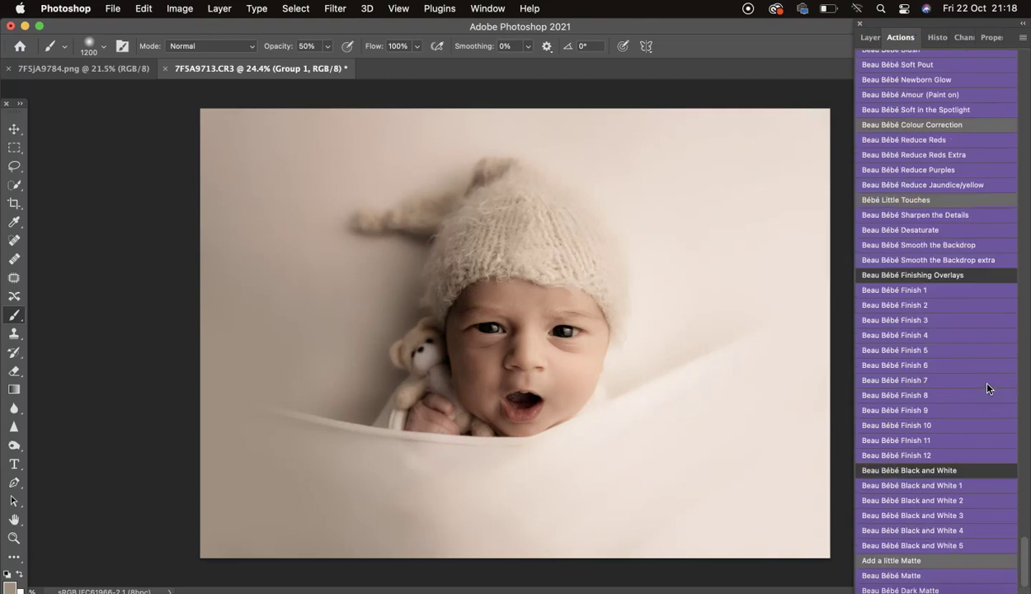
click(932, 453)
click(934, 444)
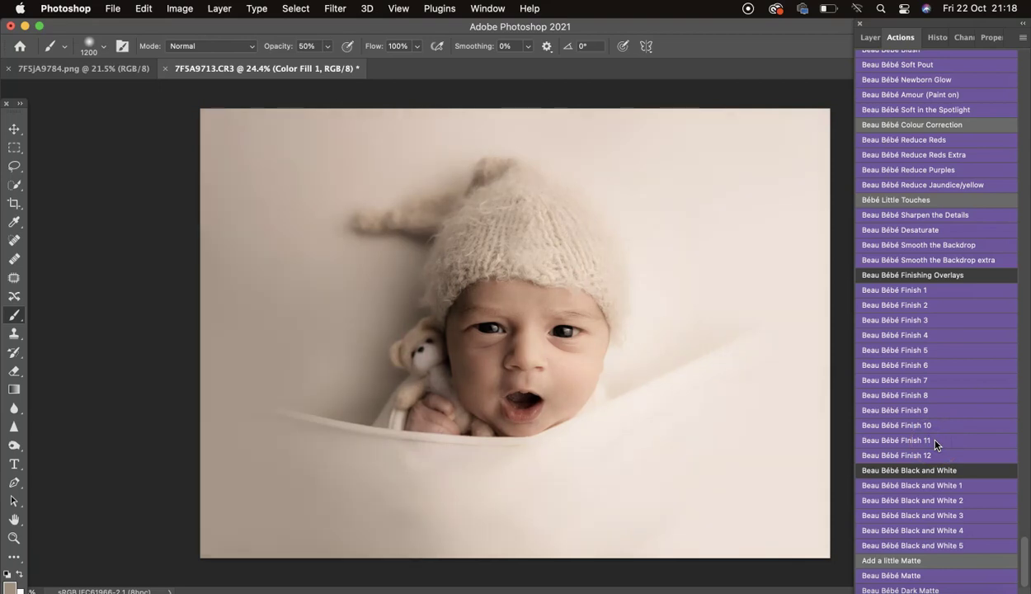
click(868, 37)
click(865, 131)
click(865, 130)
click(865, 132)
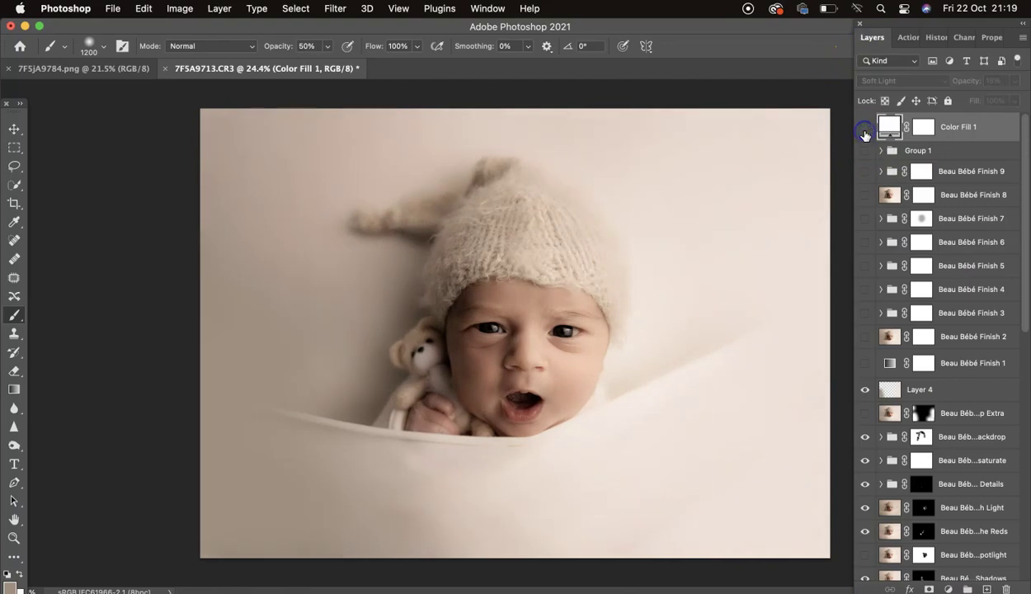
Run the Beau Bébé Finish 12 action, compare the portrait with and without the overlay, and leave it hidden
click(906, 37)
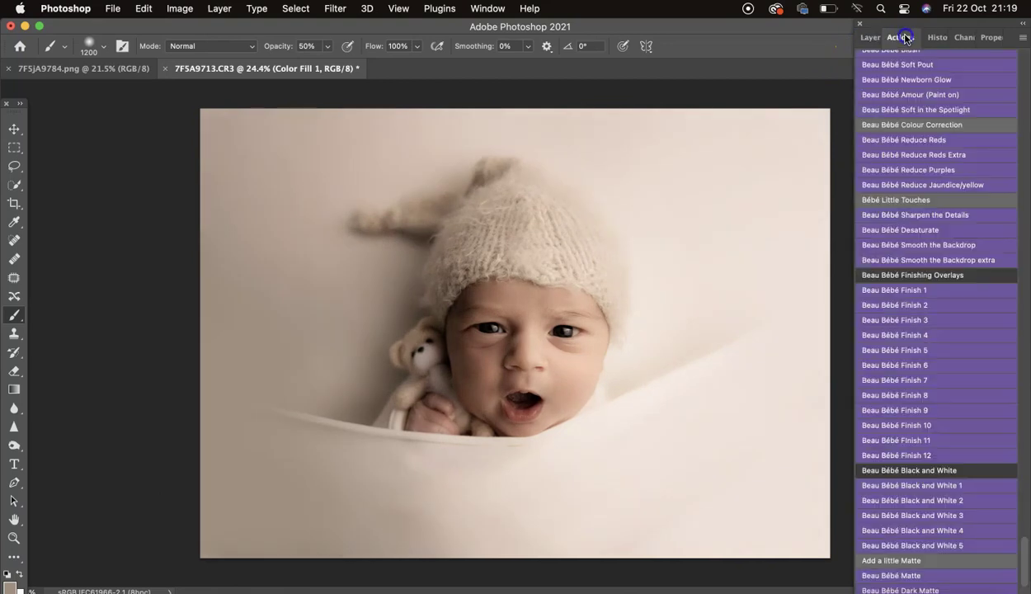
click(920, 455)
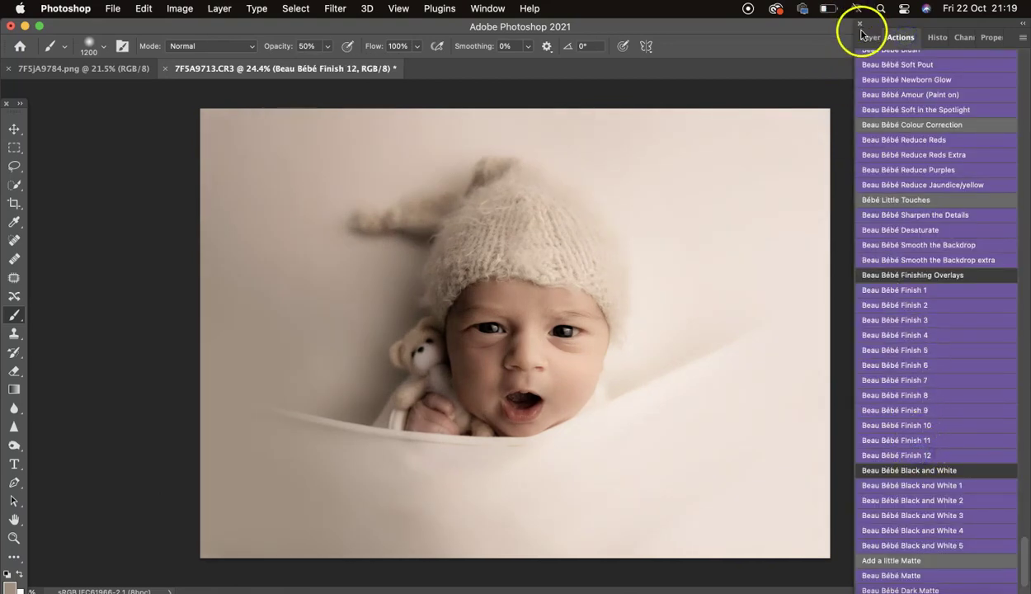
click(862, 35)
click(868, 126)
click(868, 126)
click(867, 126)
click(866, 126)
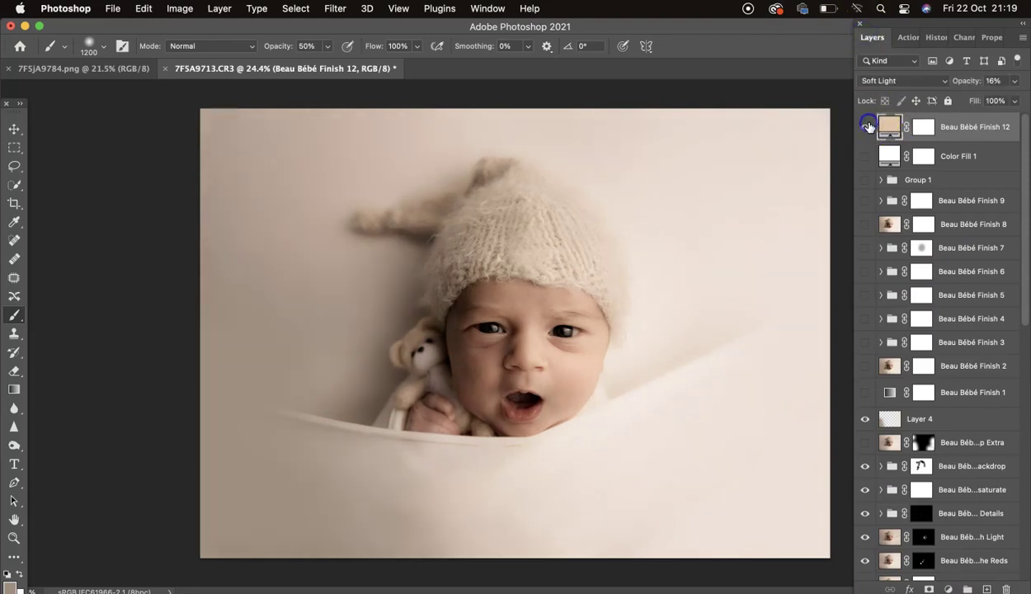
Run the Beau Bébé Black and White 1 action to preview the conversion and hide its layer
click(903, 39)
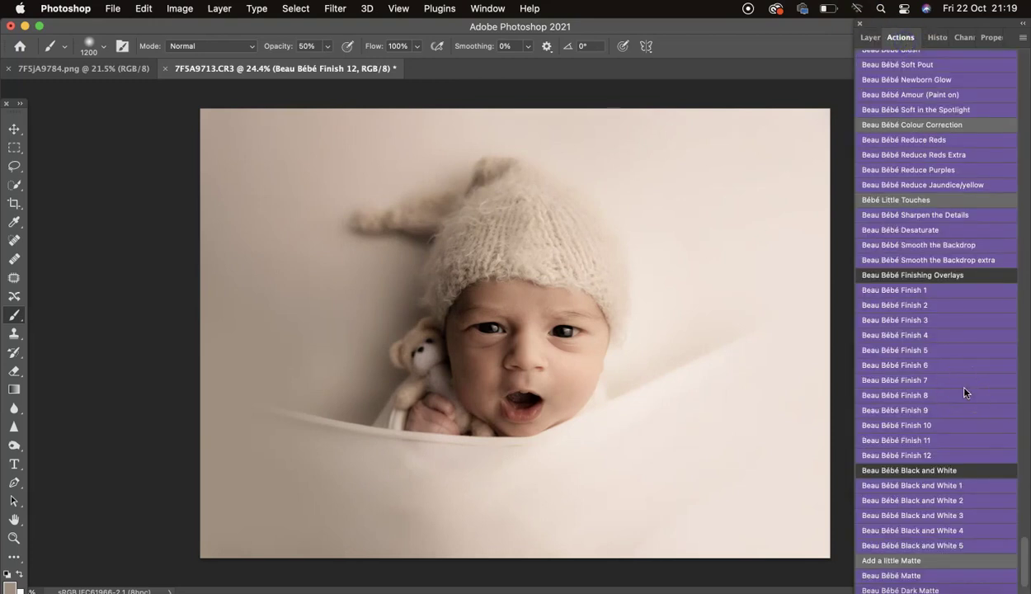
click(949, 490)
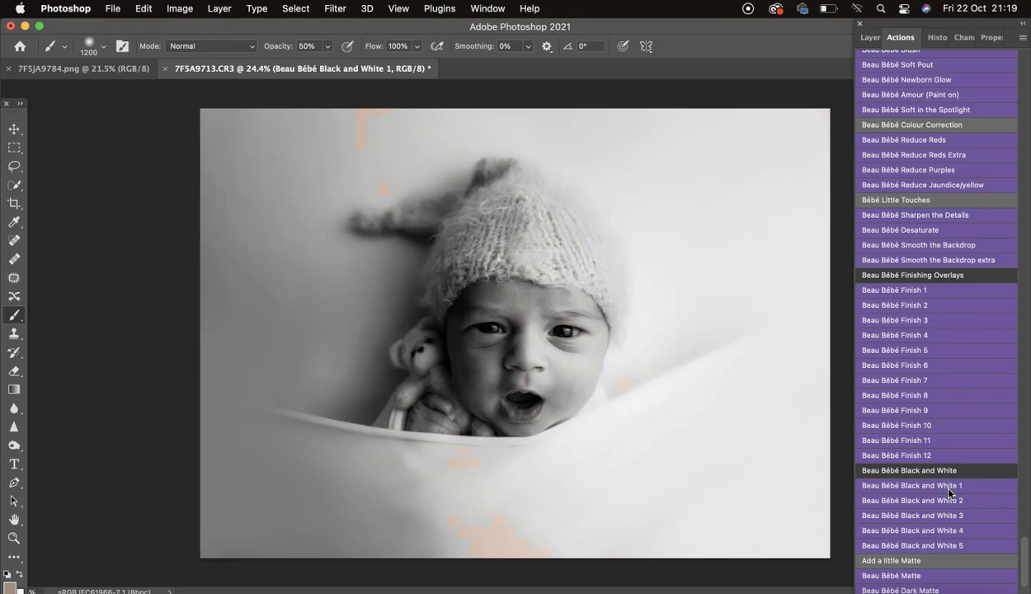
click(869, 37)
click(864, 123)
Run the Beau Bébé Black and White 2 action to preview the conversion and hide its layer
click(900, 37)
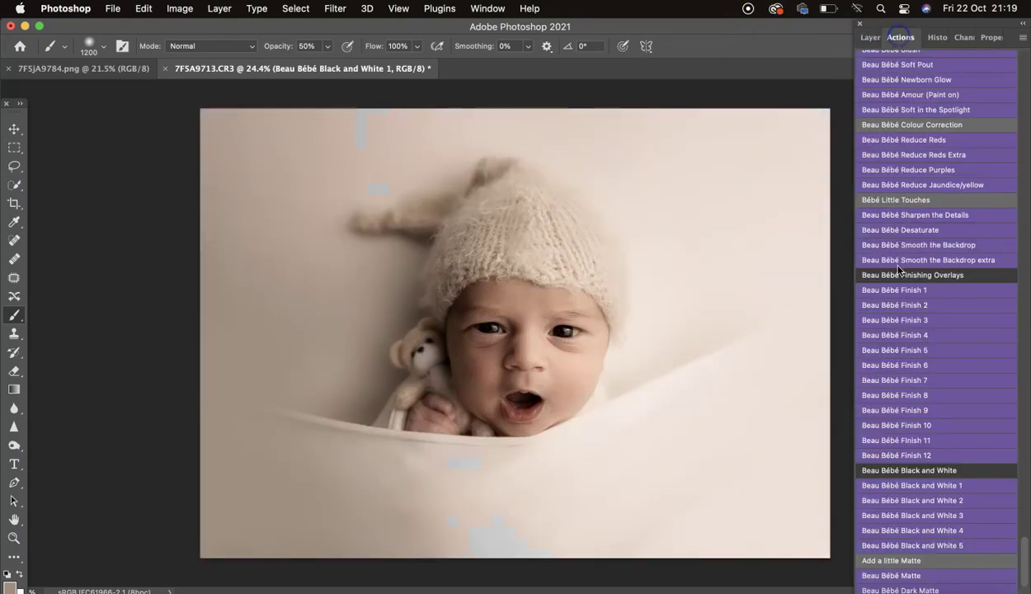
click(910, 503)
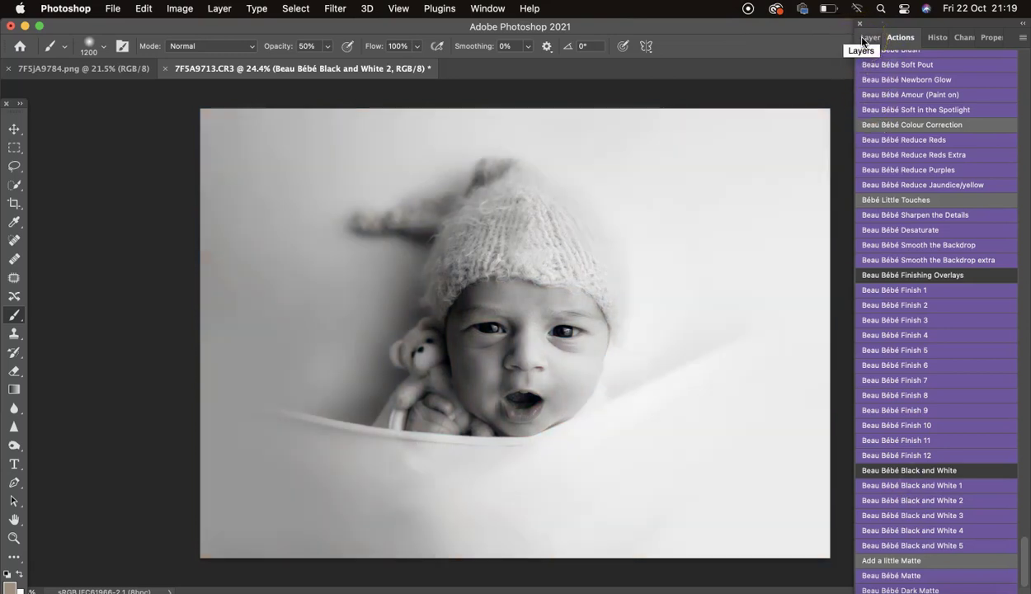
click(864, 41)
click(866, 147)
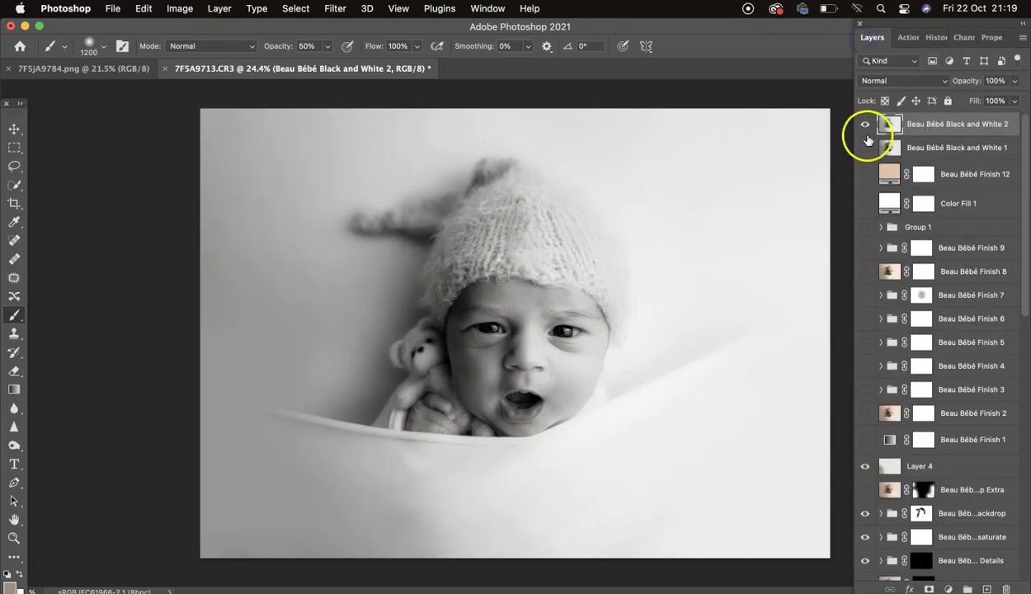
click(865, 124)
Run the Beau Bébé Black and White 3 action to preview the conversion and hide its group
click(905, 38)
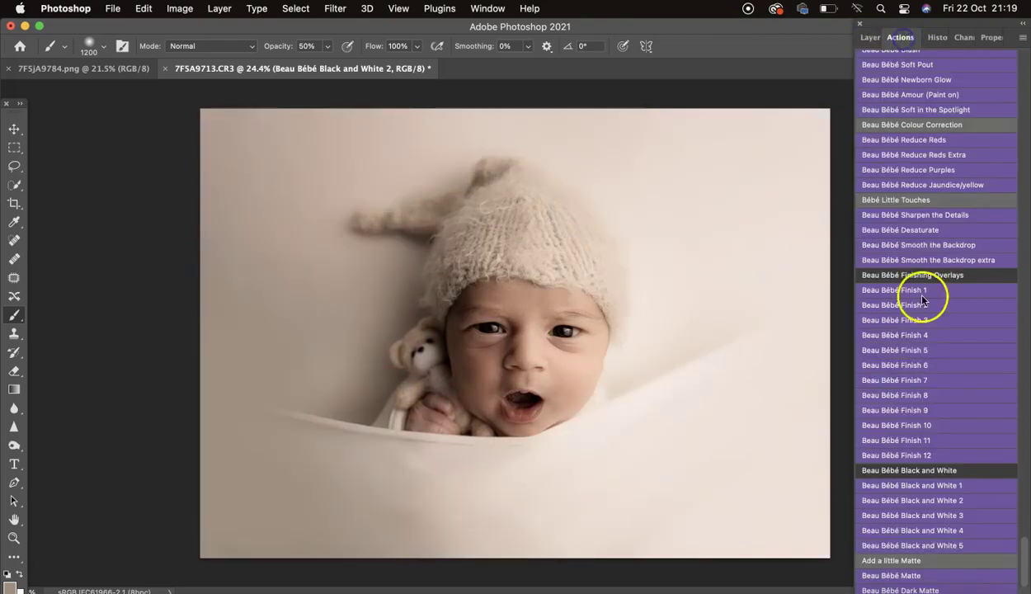
click(927, 518)
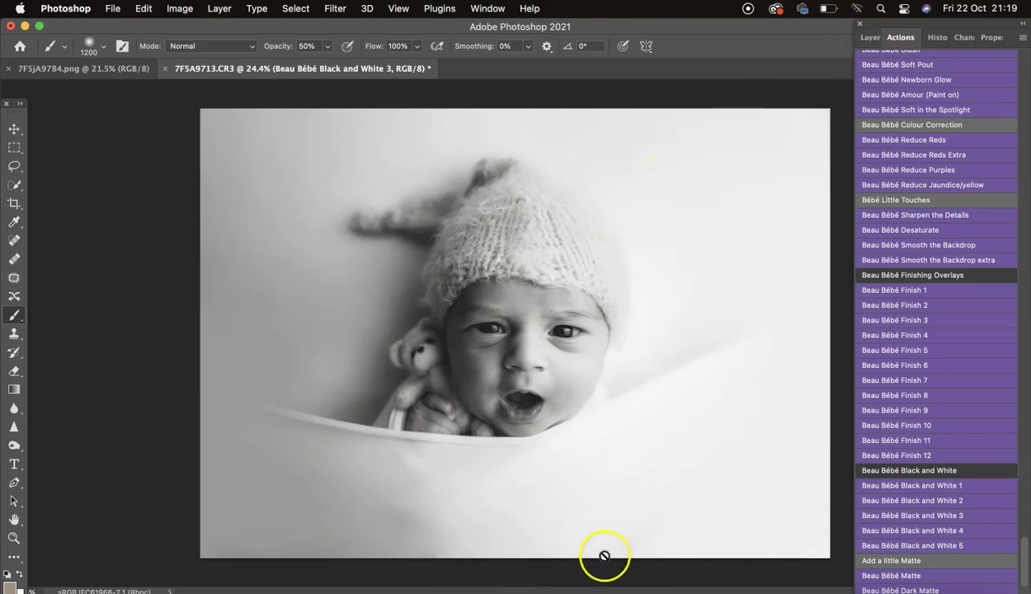
click(863, 38)
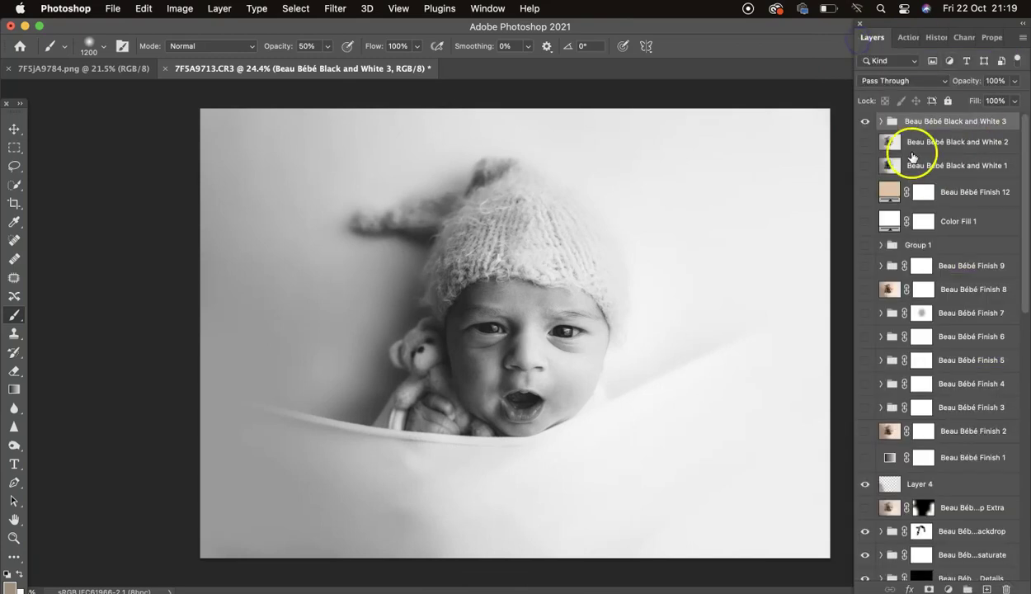
click(865, 125)
Run the Beau Bébé Black and White 4 action, compare the portrait with and without it, and leave its group hidden
click(903, 38)
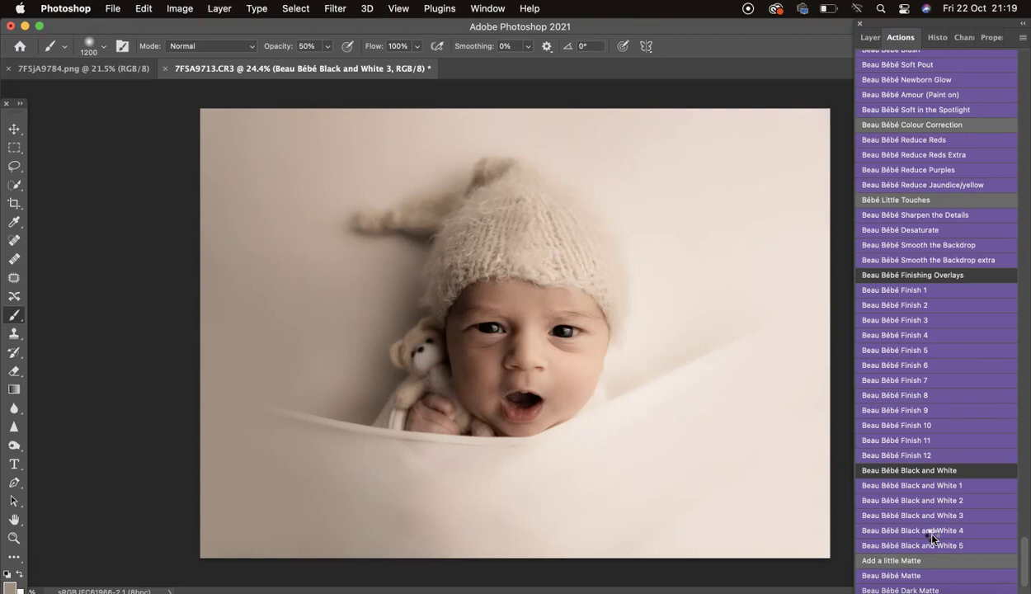
click(921, 454)
scroll(922, 456, up, 5)
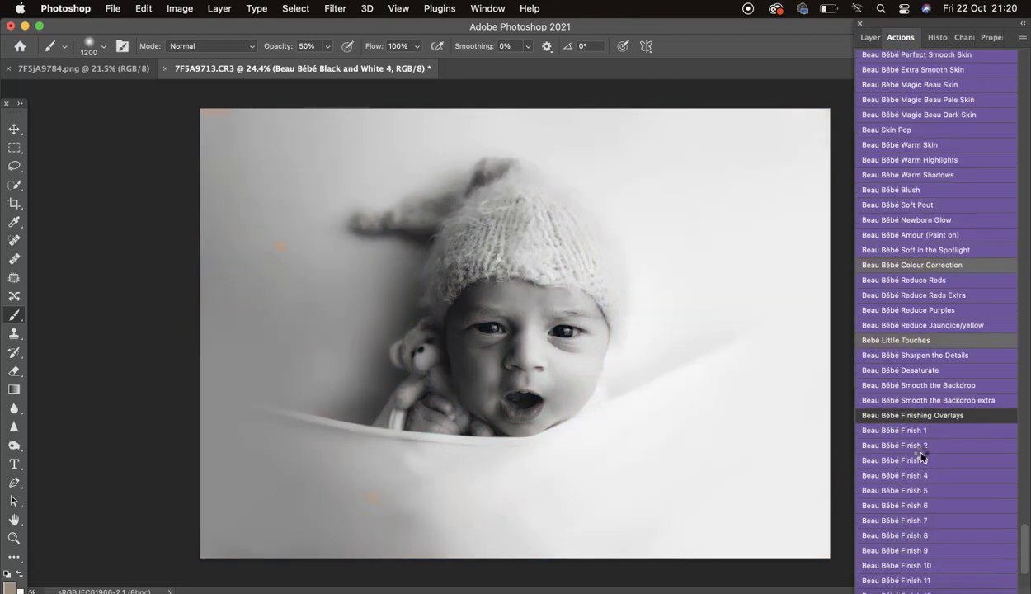
scroll(923, 456, down, 5)
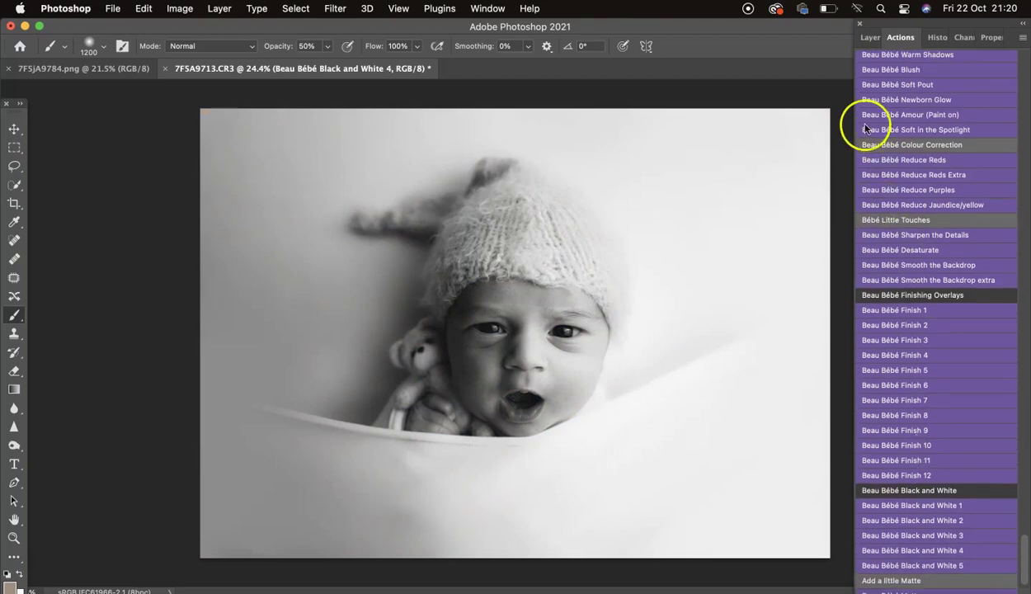
click(868, 37)
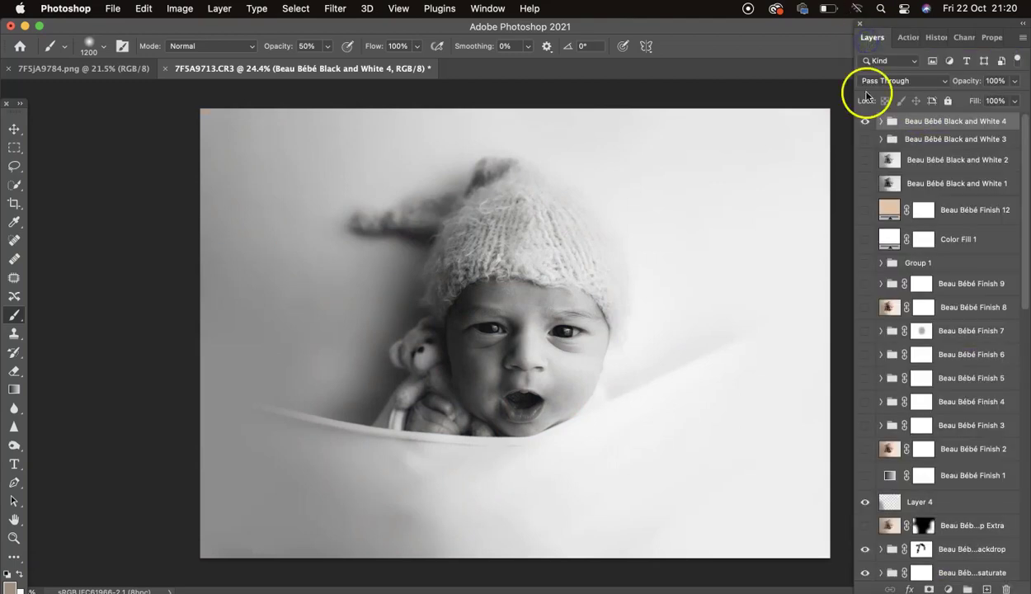
click(864, 121)
click(865, 122)
click(865, 122)
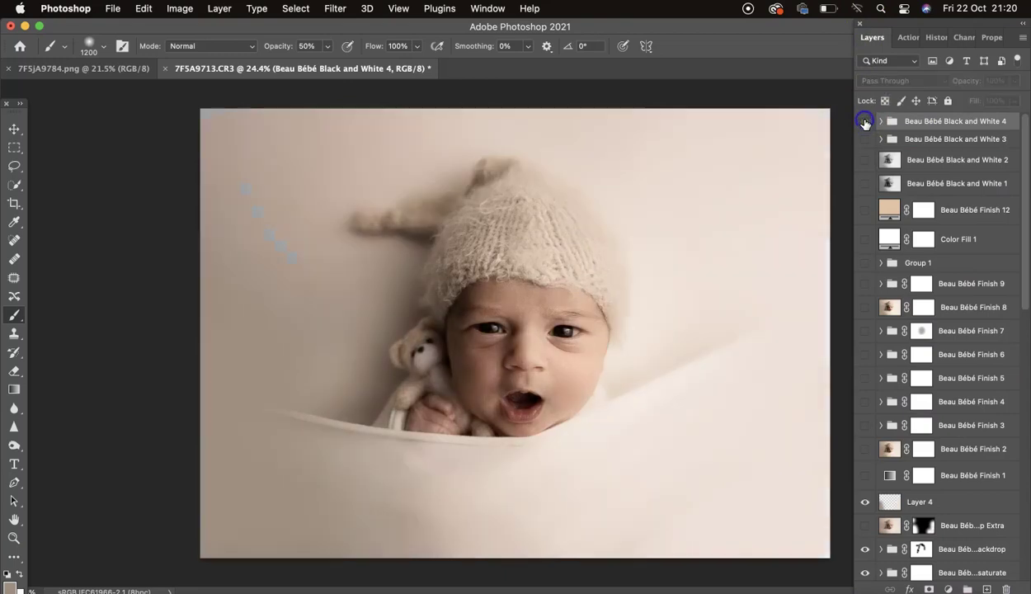
Run the Beau Bébé Black and White 5 action to preview the conversion and hide its group
click(900, 37)
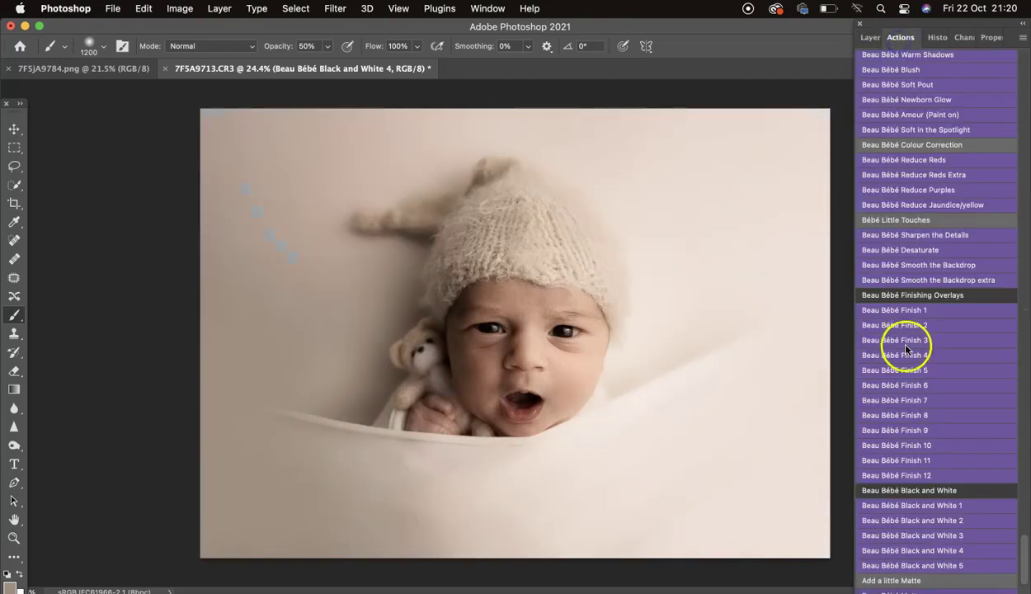
click(924, 567)
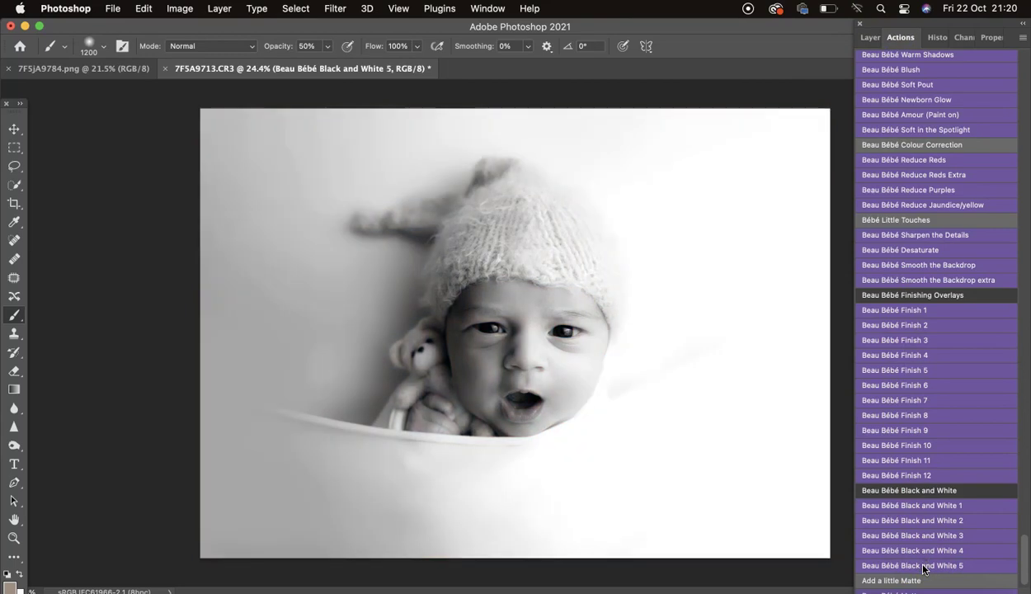
click(870, 37)
click(864, 121)
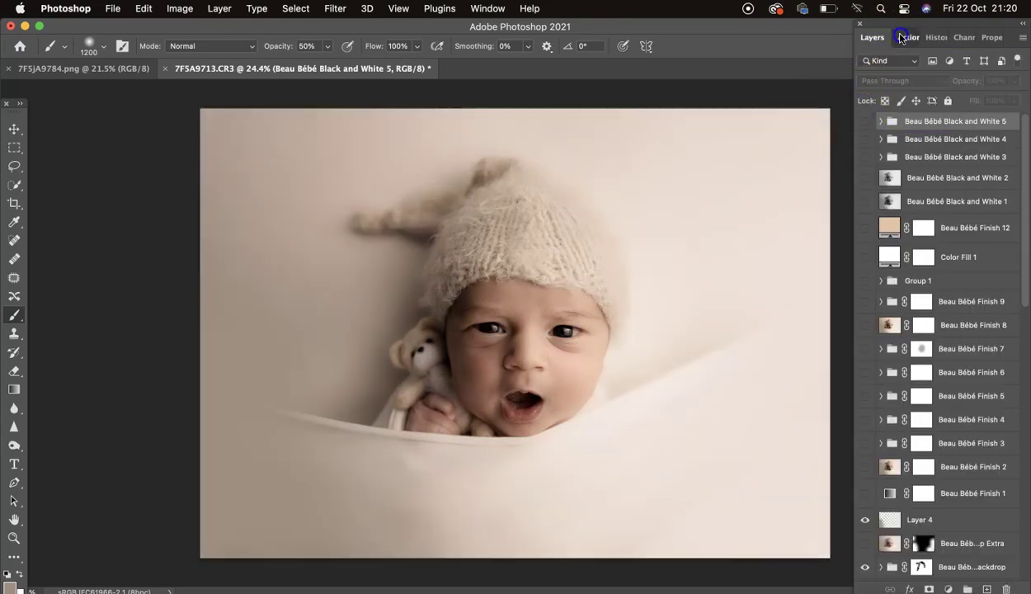
click(903, 37)
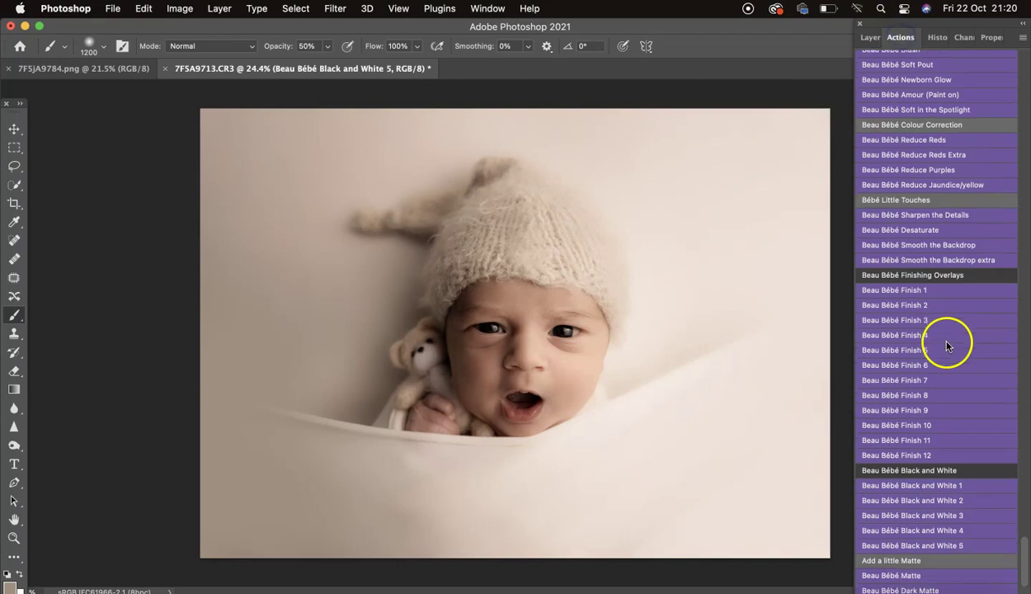
Run the Beau Bébé Matte action to preview the effect and hide its layer
click(911, 582)
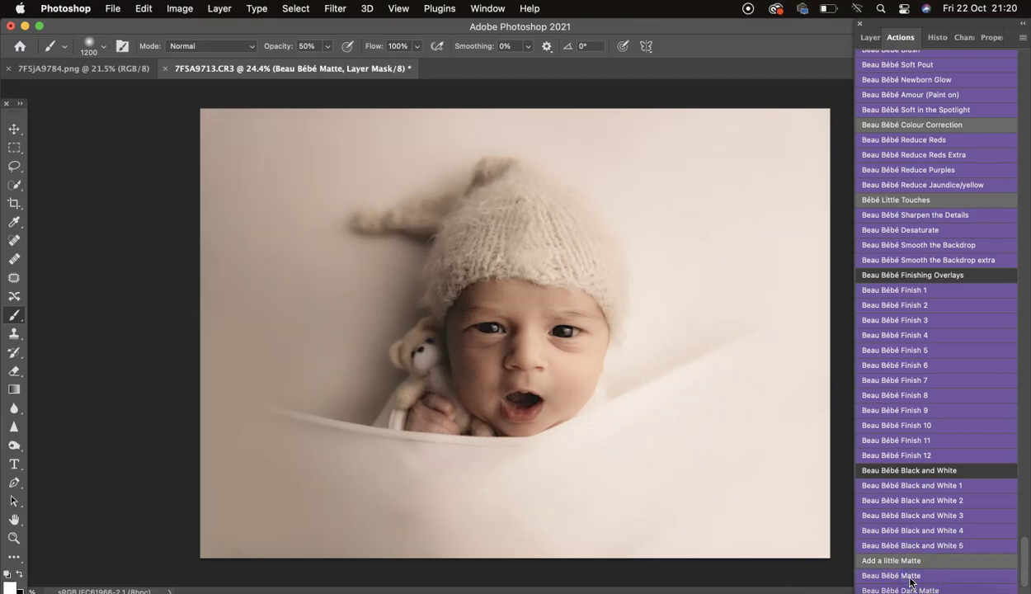
click(872, 37)
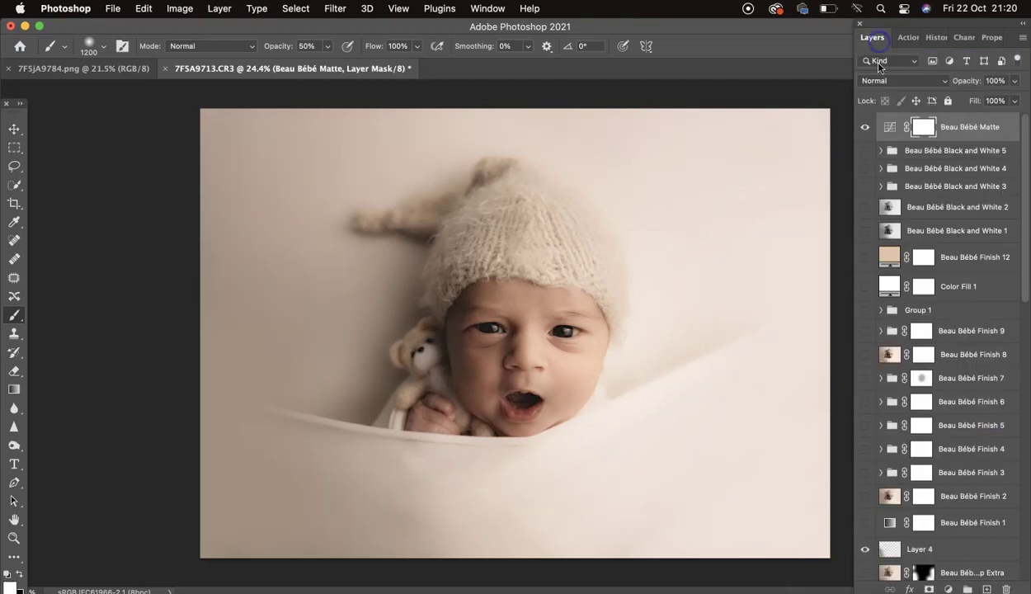
click(900, 37)
Run the Beau Bébé Dark Matte action and lower its layer's opacity to 73%
click(871, 589)
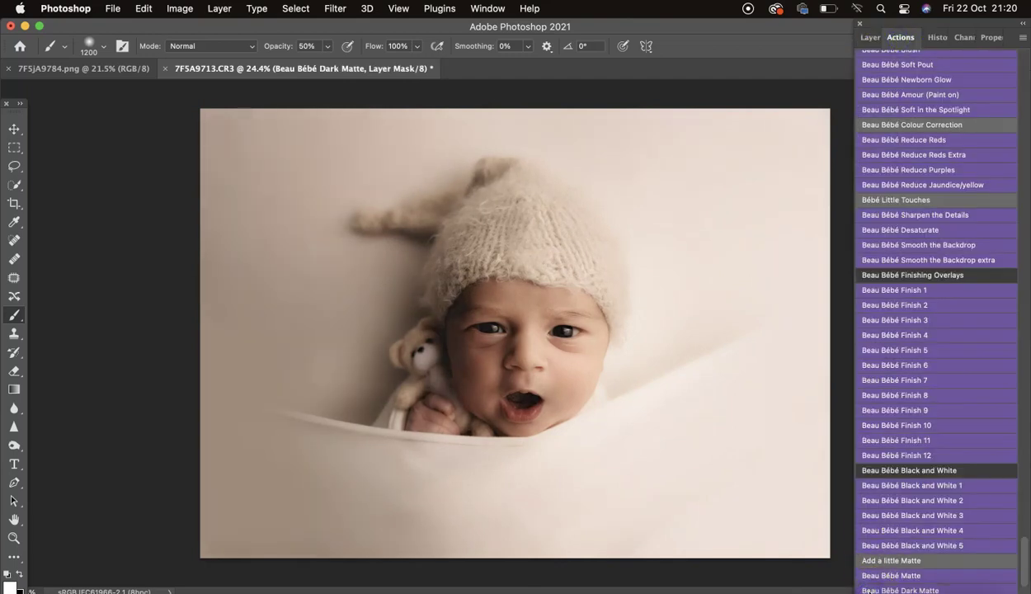
click(872, 37)
click(1015, 80)
click(997, 99)
Paint black on the Dark Matte layer mask over the baby's face, using a 175 brush at 100% opacity for the eyes
click(920, 124)
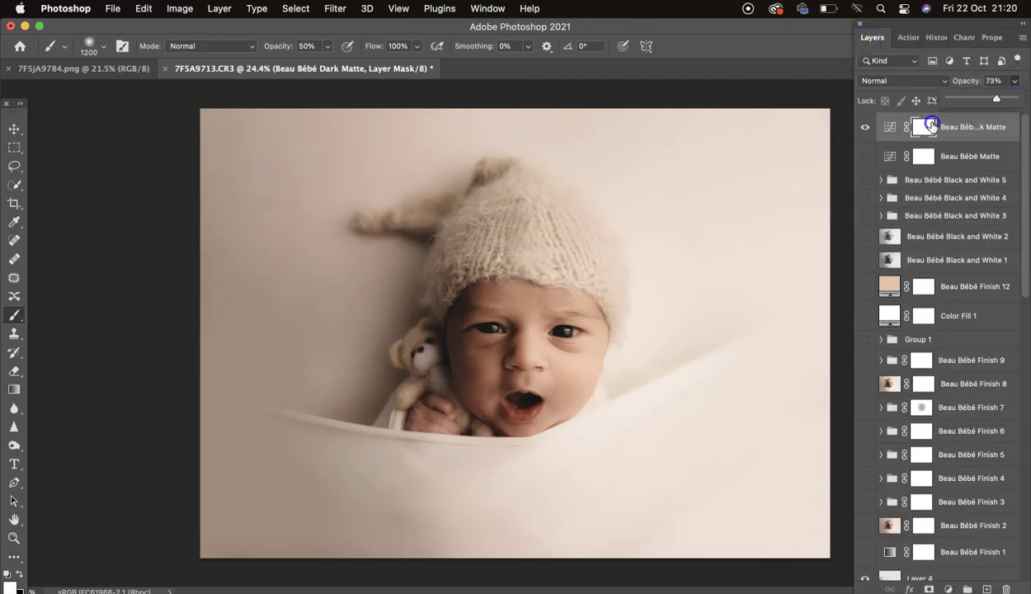
click(488, 318)
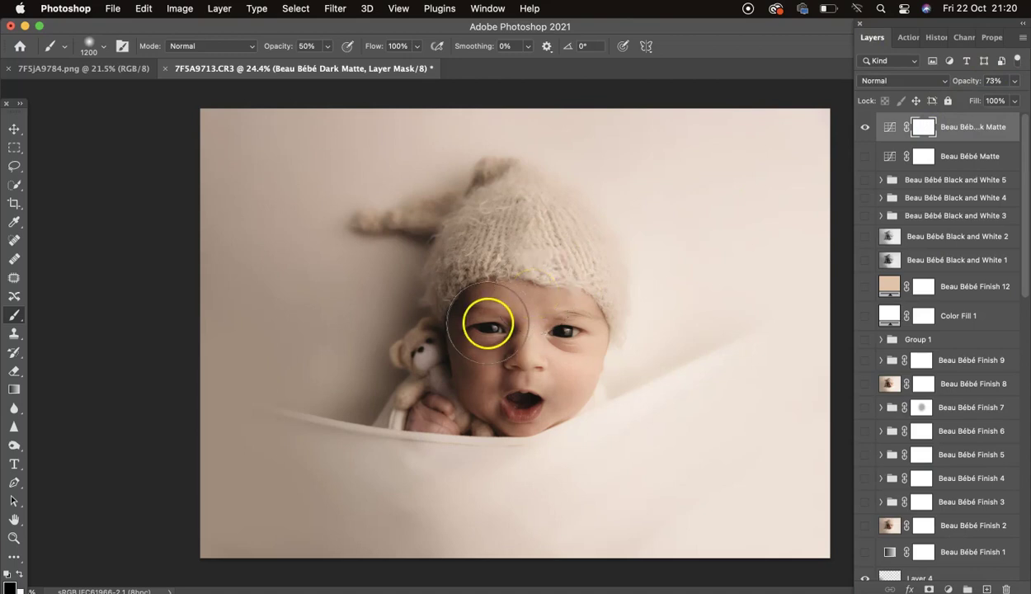
mouse_move(546, 331)
mouse_down()
mouse_move(534, 288)
mouse_move(559, 344)
mouse_up()
click(529, 324)
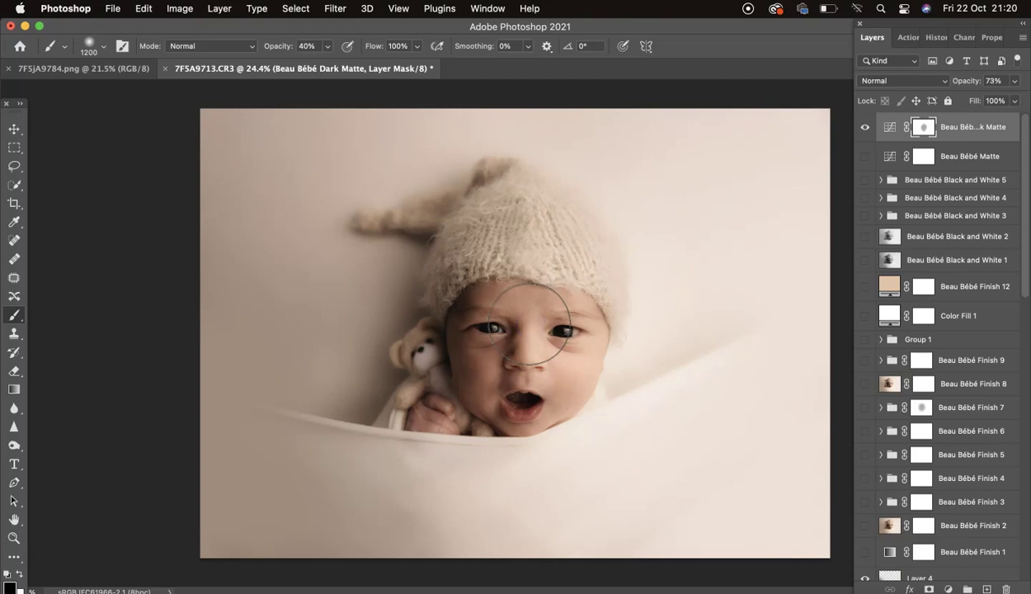
key(bracketleft)
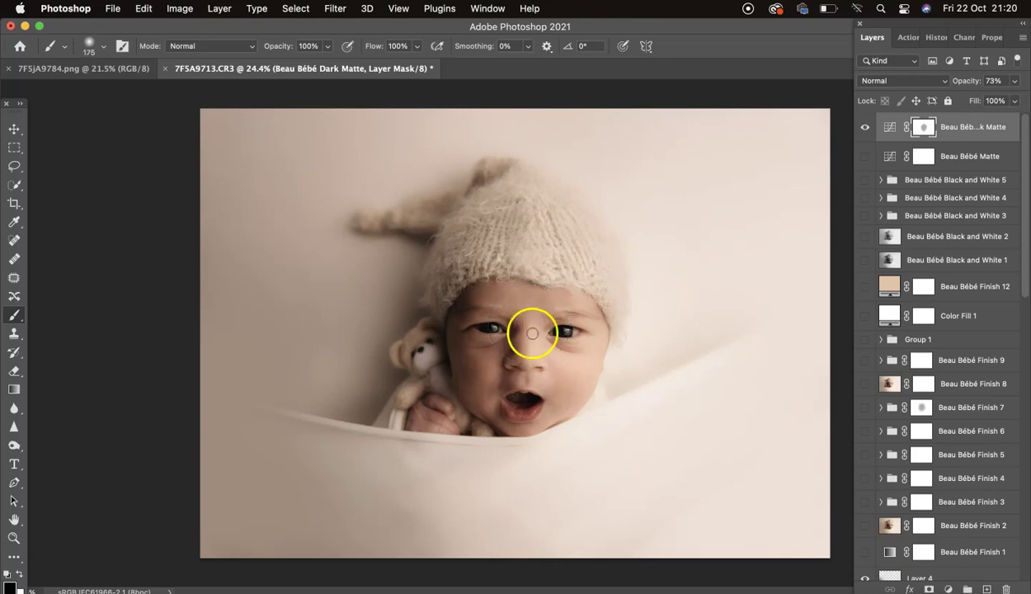
click(567, 330)
click(491, 328)
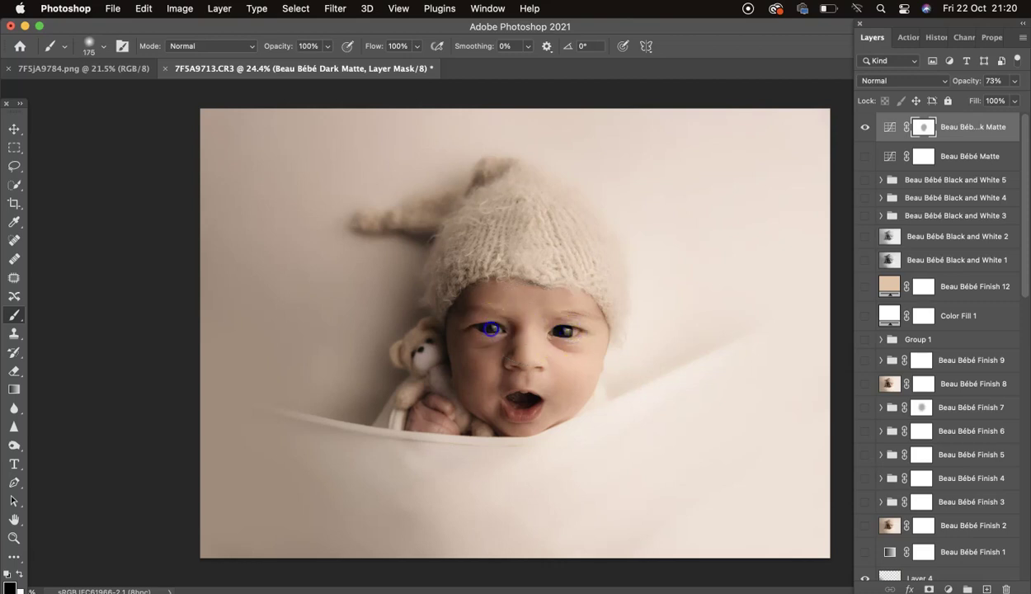
Run the Beau Bébé Finish 12 action above the Dark Matte layer
click(908, 38)
scroll(900, 339, up, 5)
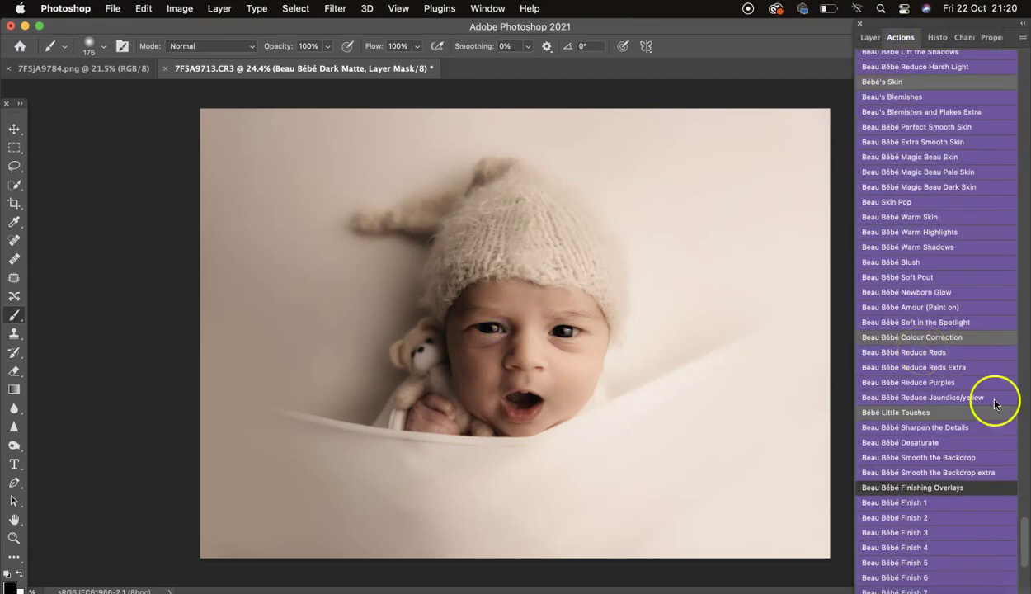
scroll(932, 343, down, 5)
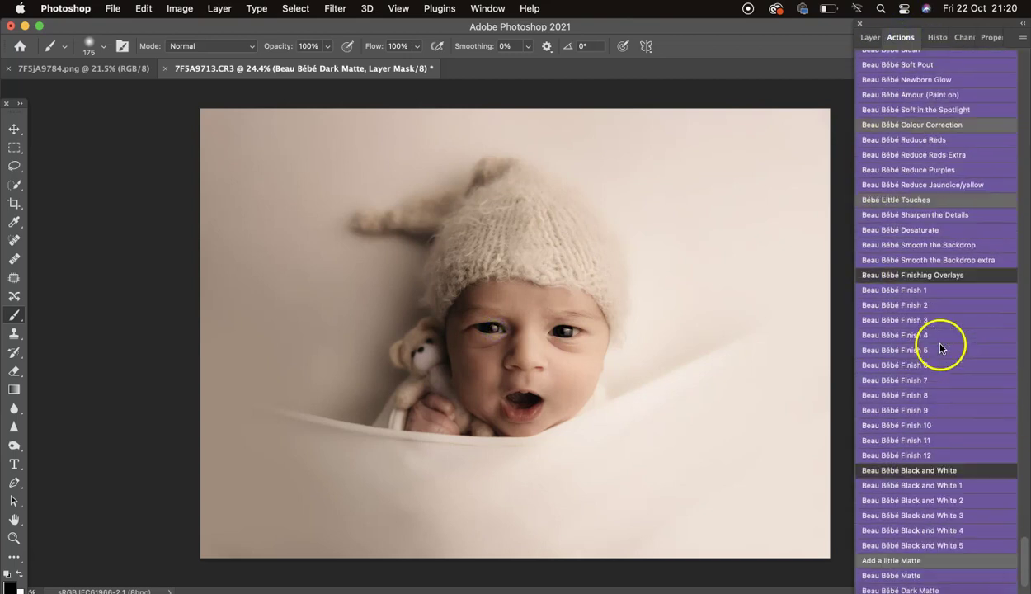
click(910, 457)
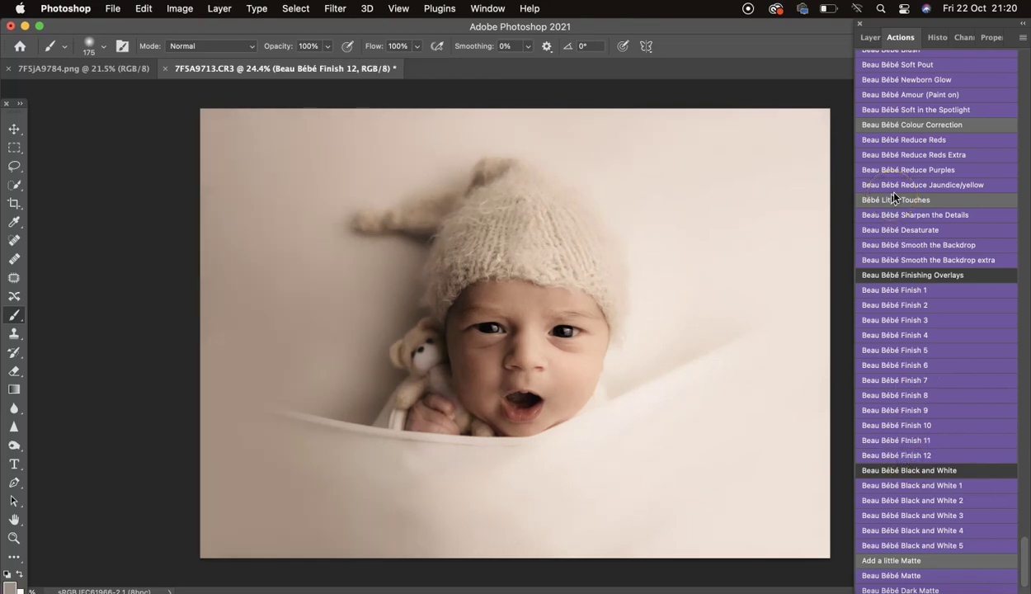
Run the Beau Bébé Finish 11 action, set its fill layer's opacity to 7%, and compare the portrait with and without it
click(921, 441)
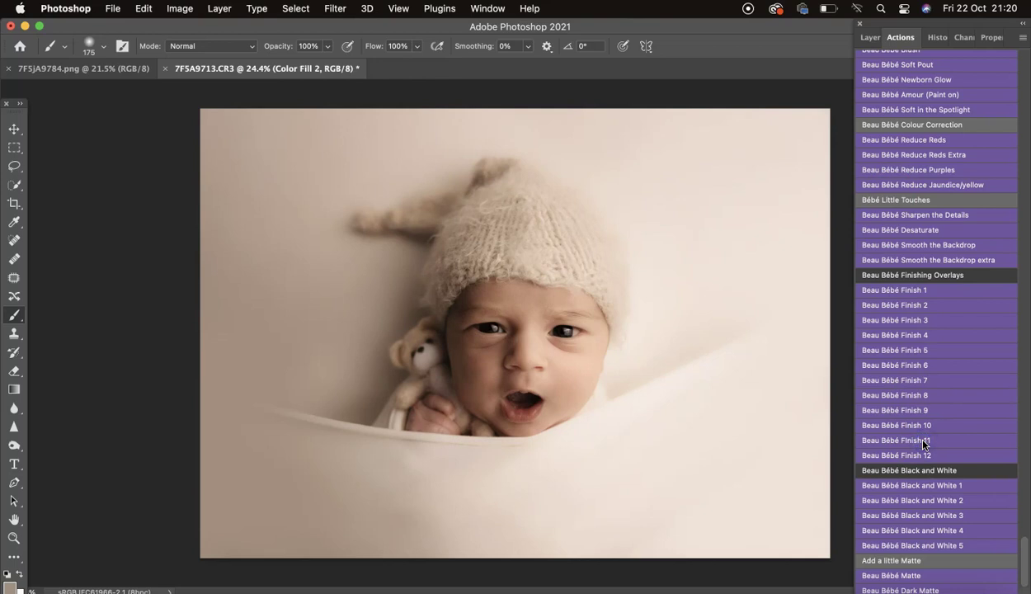
click(869, 38)
click(1017, 84)
drag(961, 100, 959, 100)
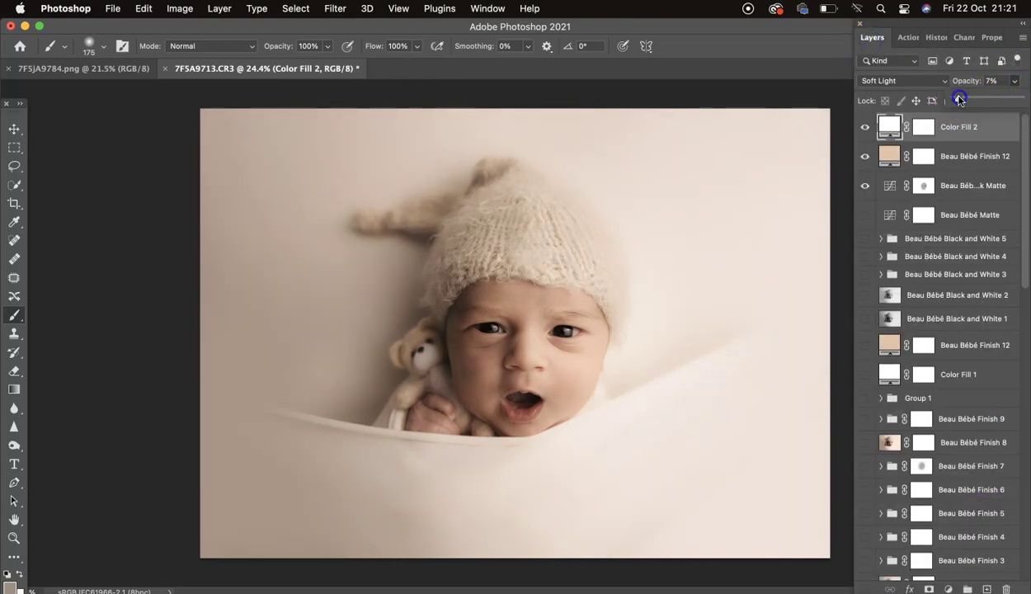
click(868, 125)
click(868, 124)
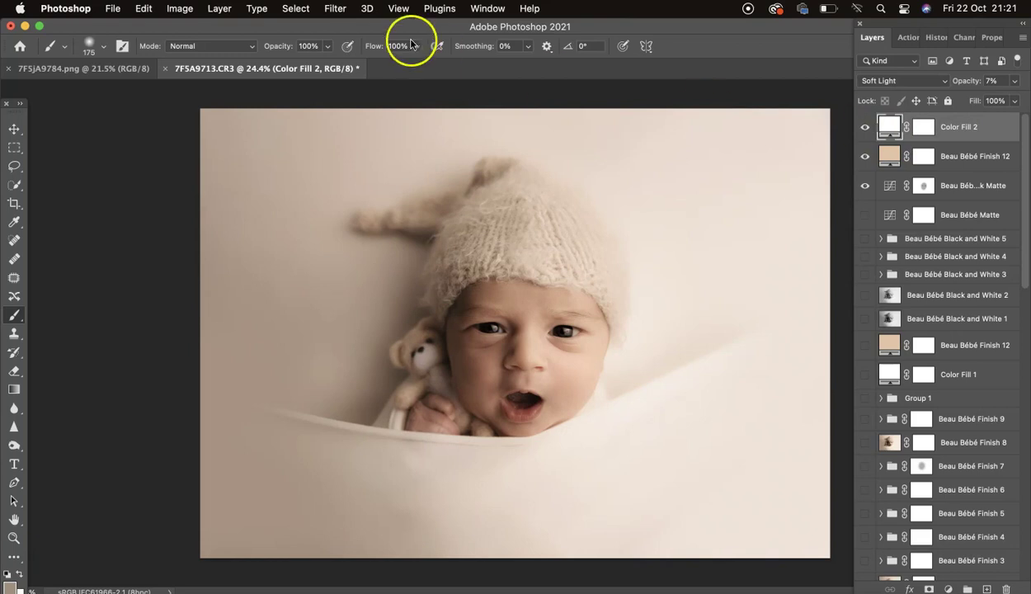
Flatten the image, discarding the hidden layers, and take a history snapshot of the finished edit
click(220, 6)
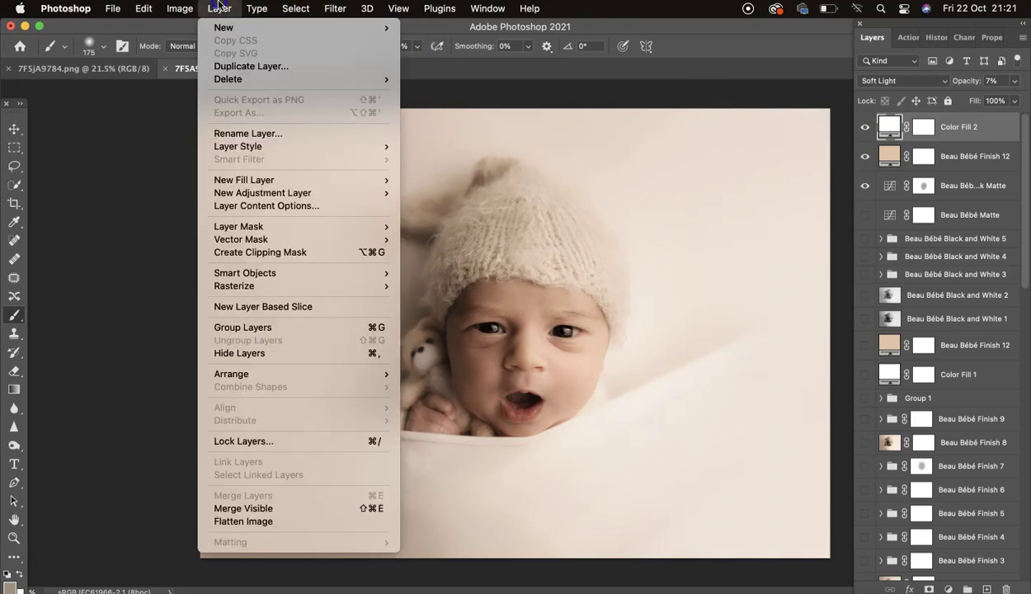
click(232, 521)
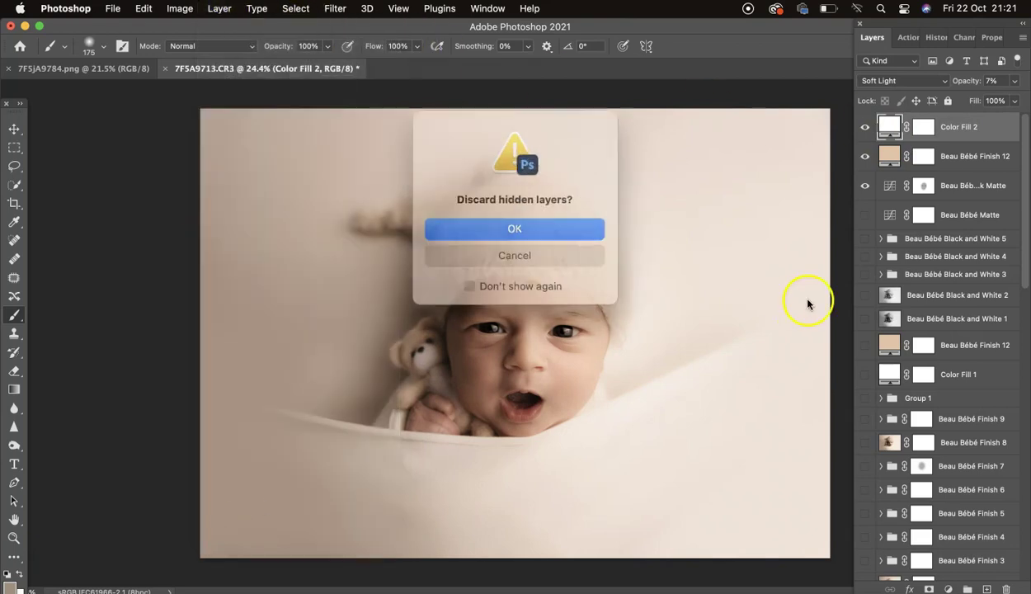
click(586, 225)
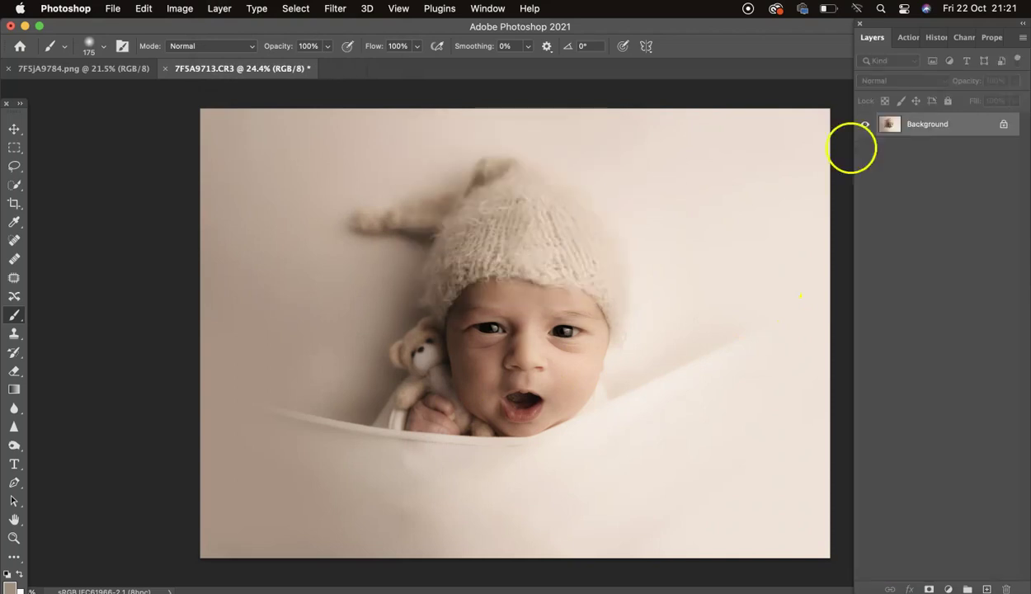
click(929, 38)
click(984, 588)
Restore the original 7F5A9713.CR3 history state and crop it tighter around the baby at the 5:7 ratio
scroll(990, 287, up, 15)
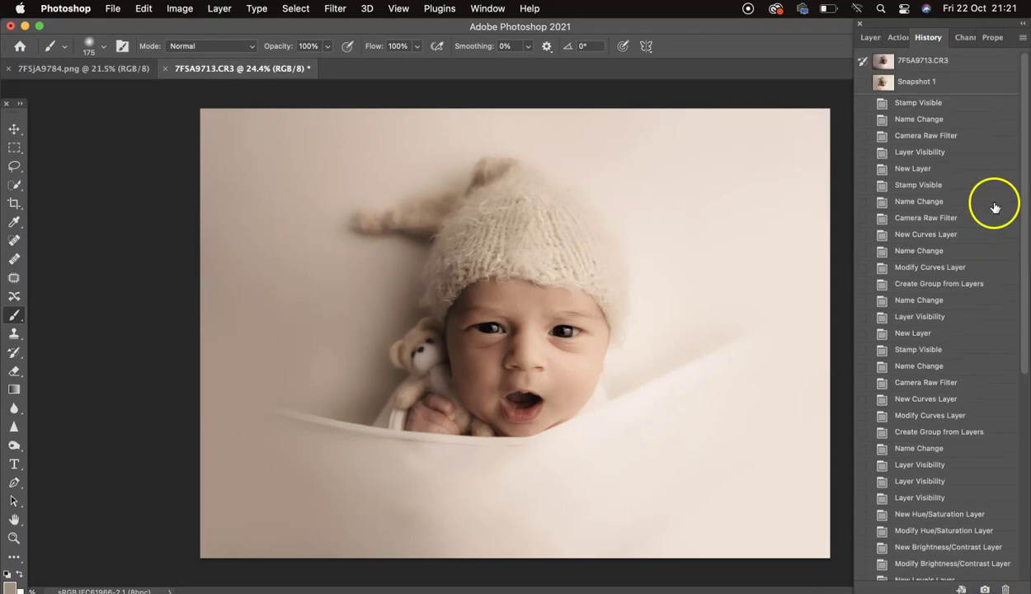
click(932, 63)
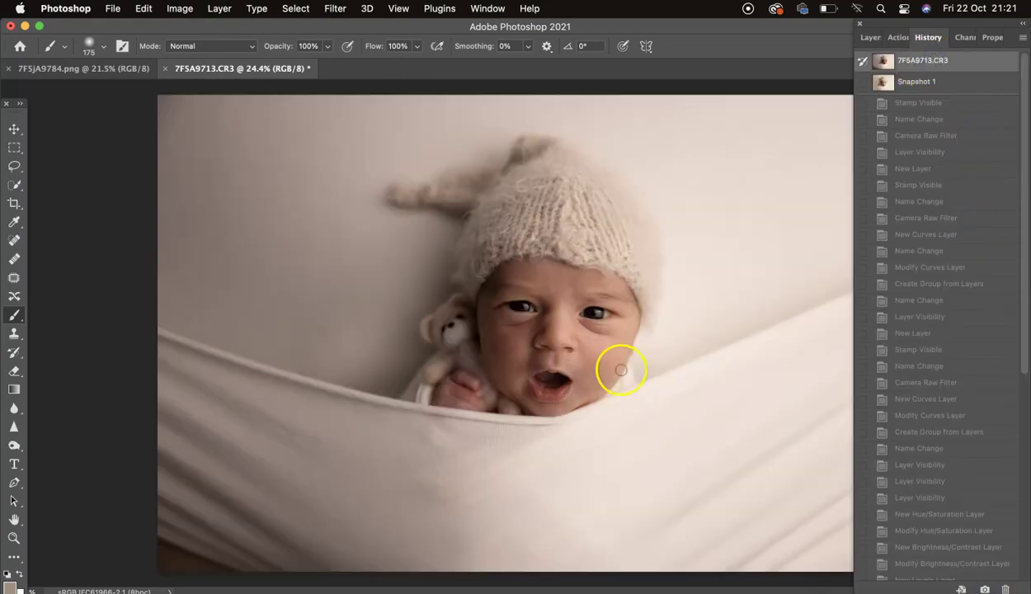
scroll(621, 369, down, 2)
key(c)
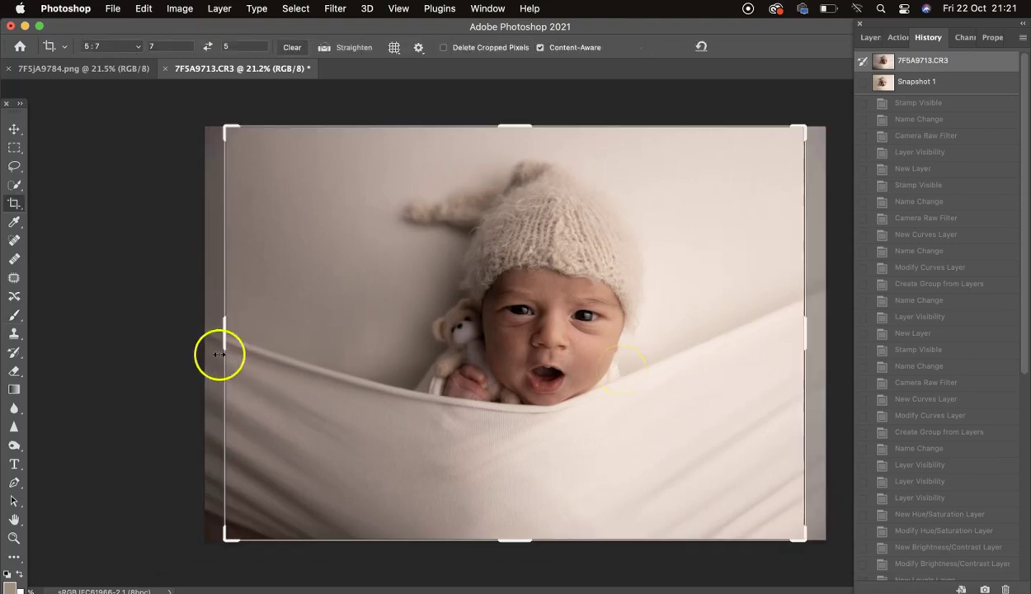
drag(225, 338, 245, 336)
drag(322, 341, 376, 362)
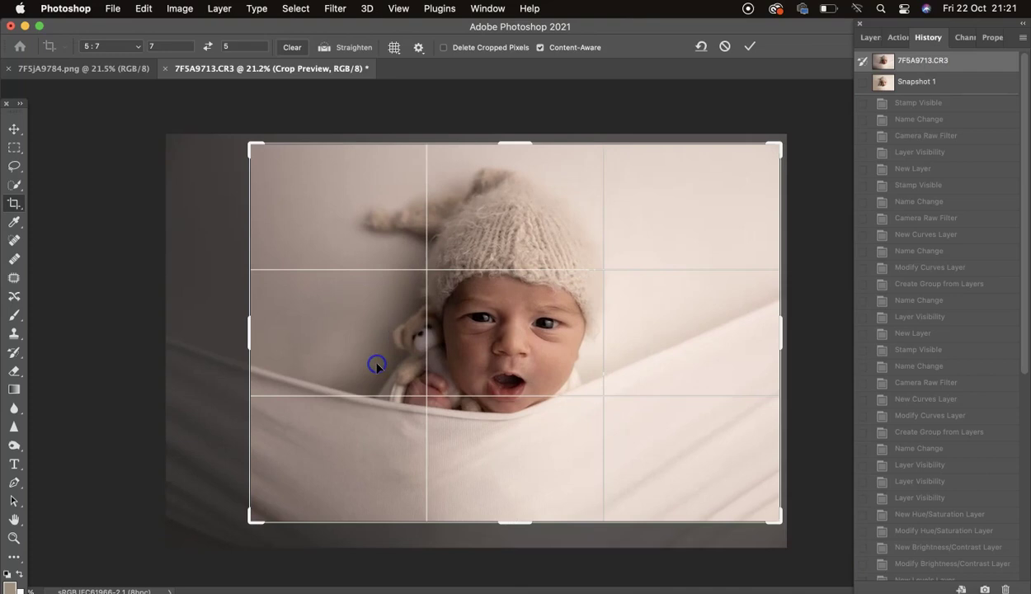
double_click(522, 373)
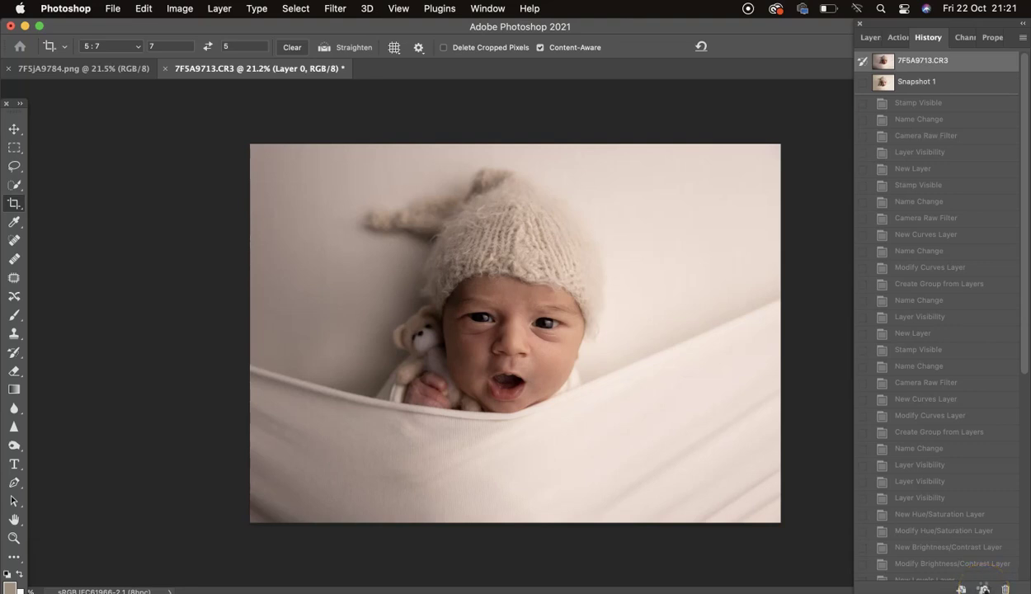
Take a snapshot of the cropped original and compare it with the finished edit's snapshot, ending on the finished edit
click(984, 589)
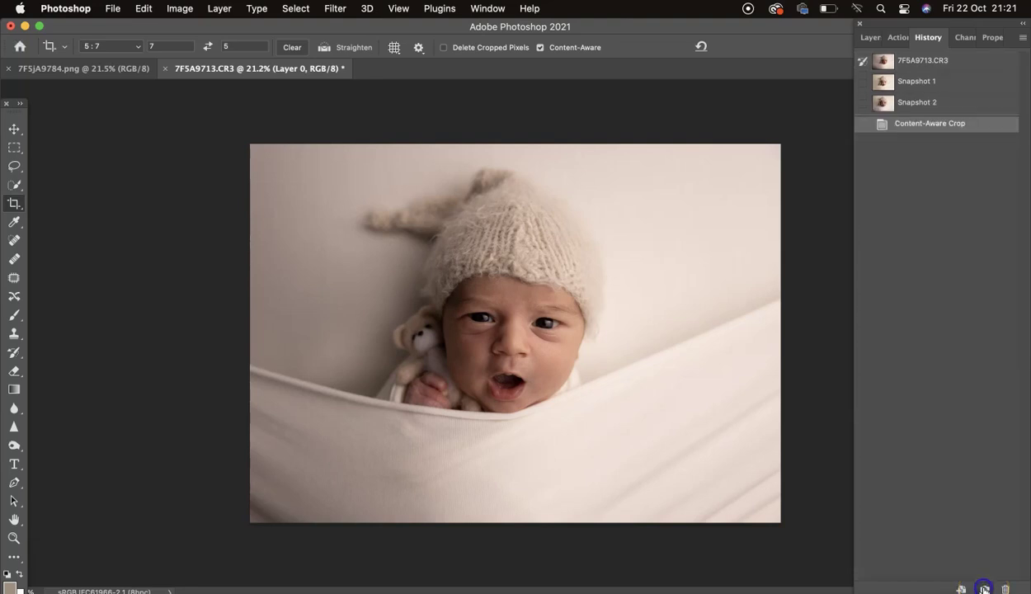
click(941, 82)
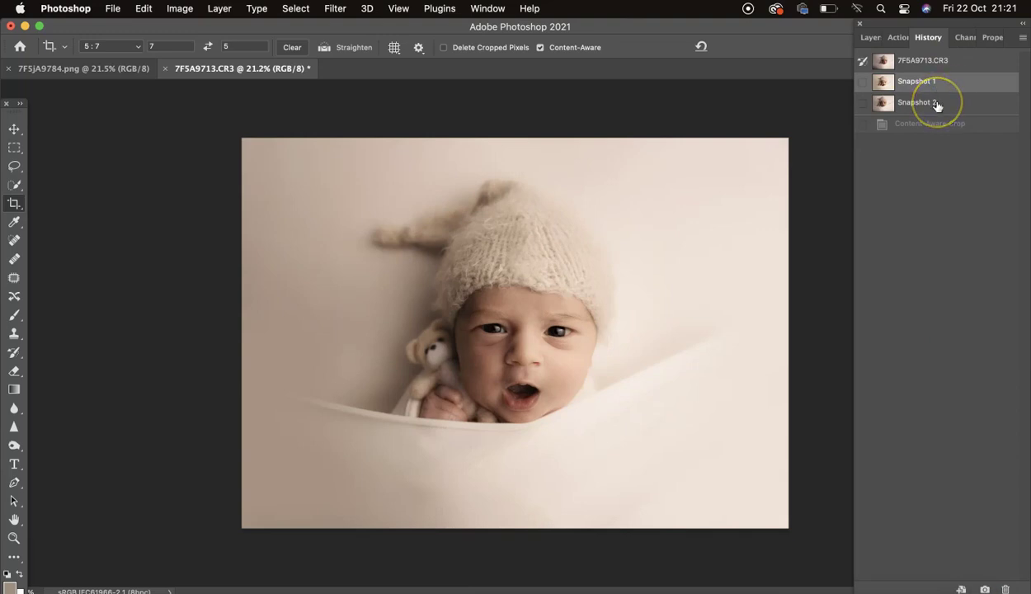
click(938, 104)
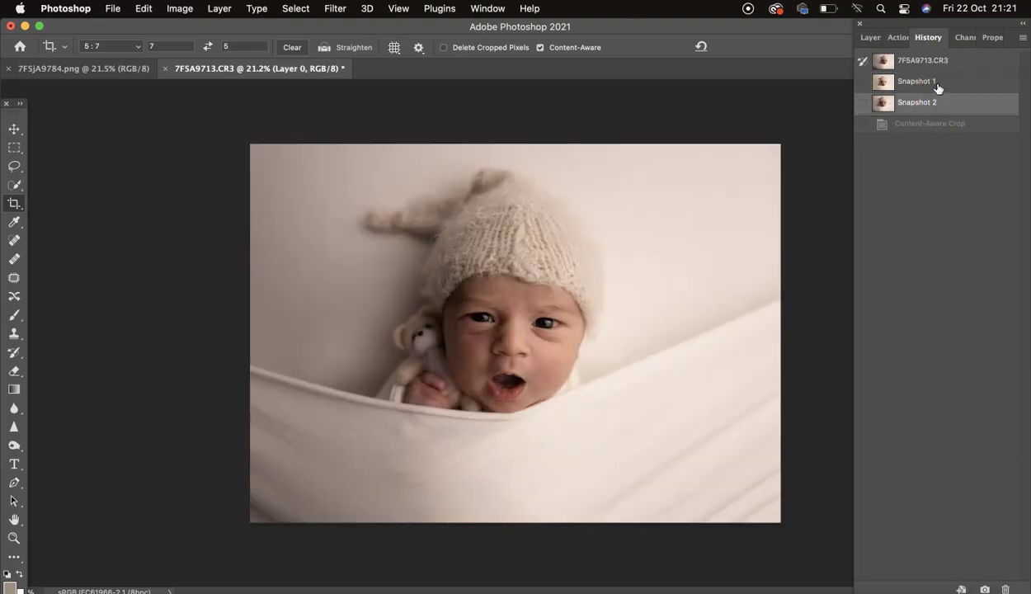
click(937, 84)
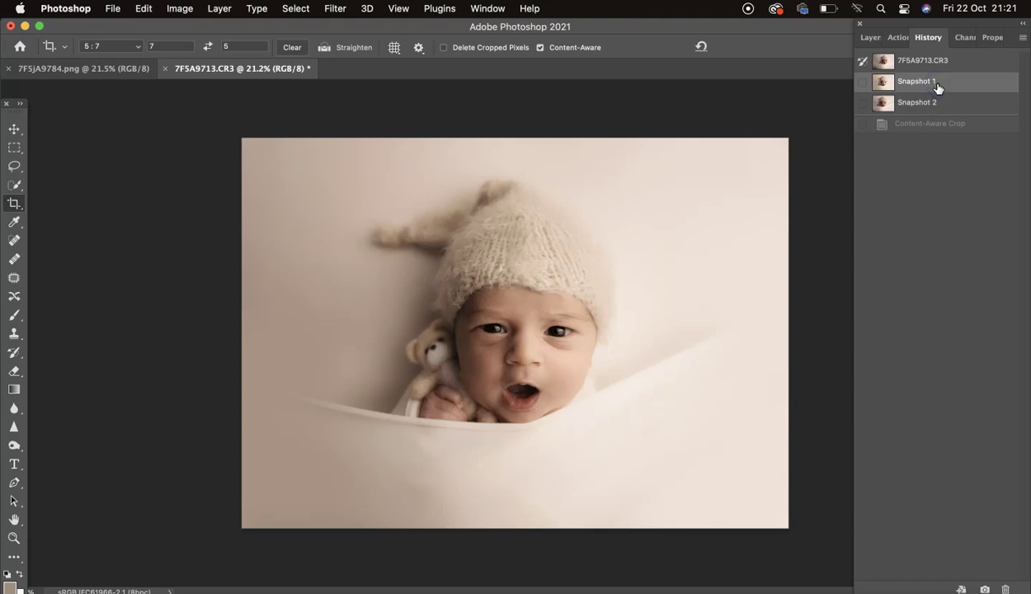
click(898, 37)
scroll(951, 272, up, 10)
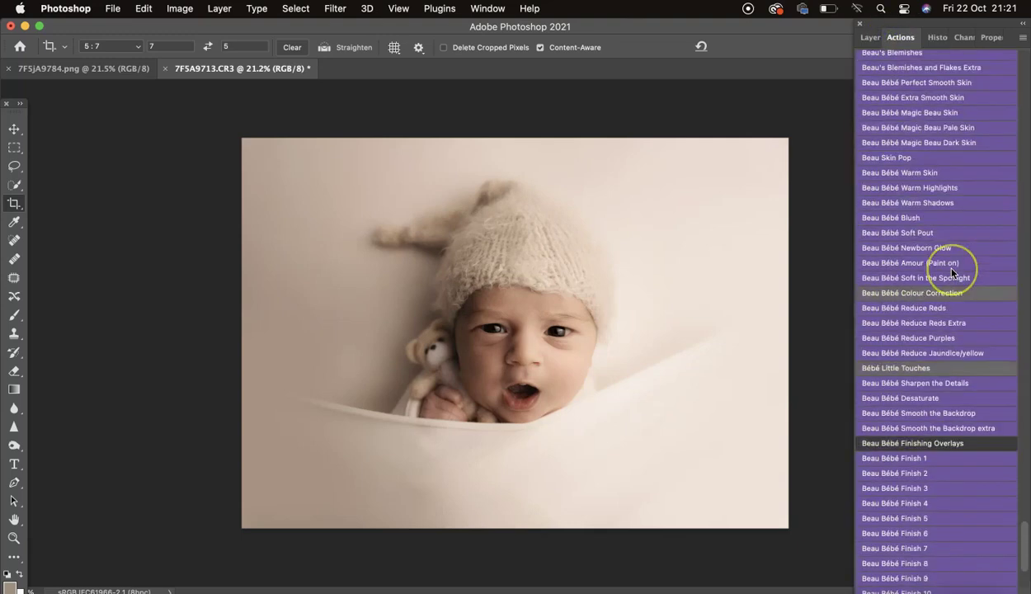
scroll(951, 272, down, 5)
scroll(951, 272, up, 1)
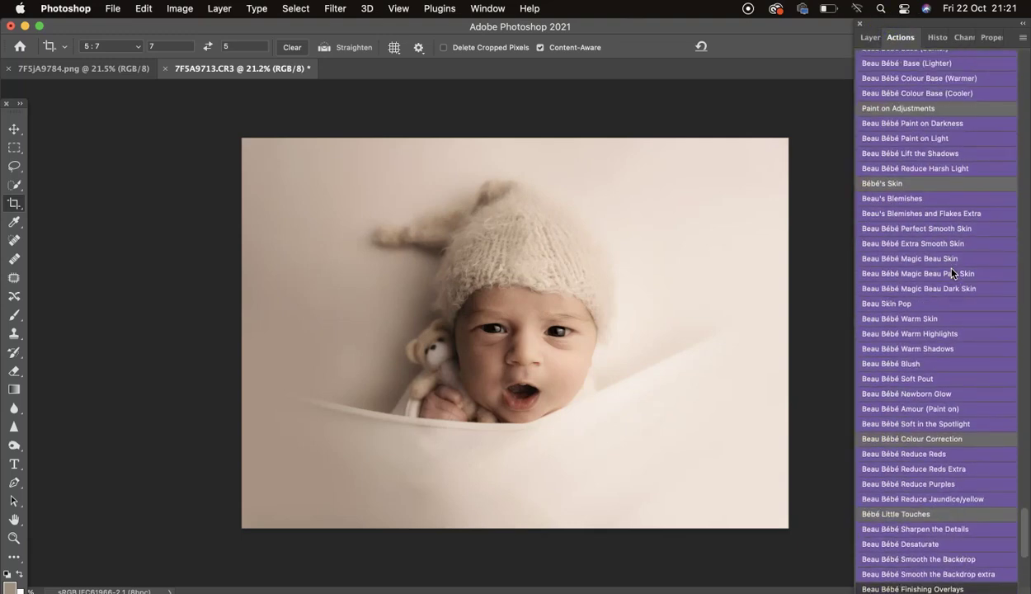